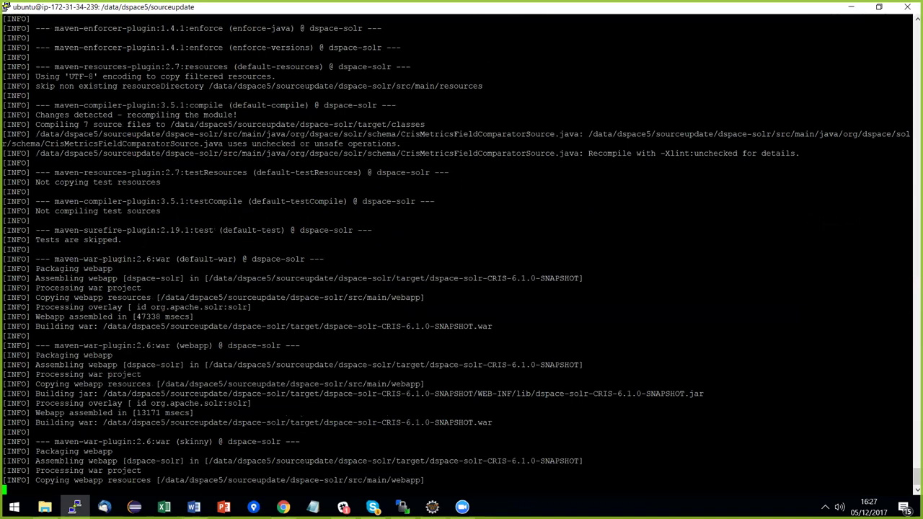
Leave the DSpace-CRIS Maven build running in PuTTY and open a new Chrome tab.
key(alt+Tab)
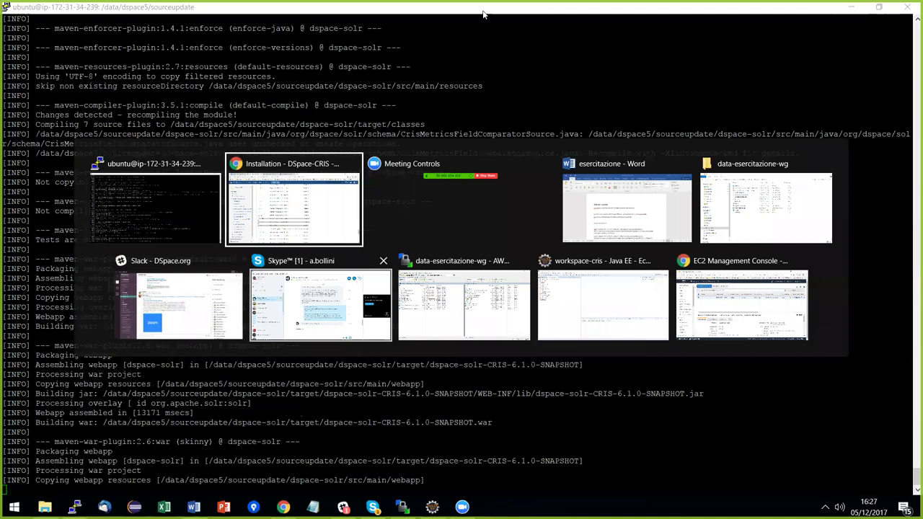
key(ctrl+t)
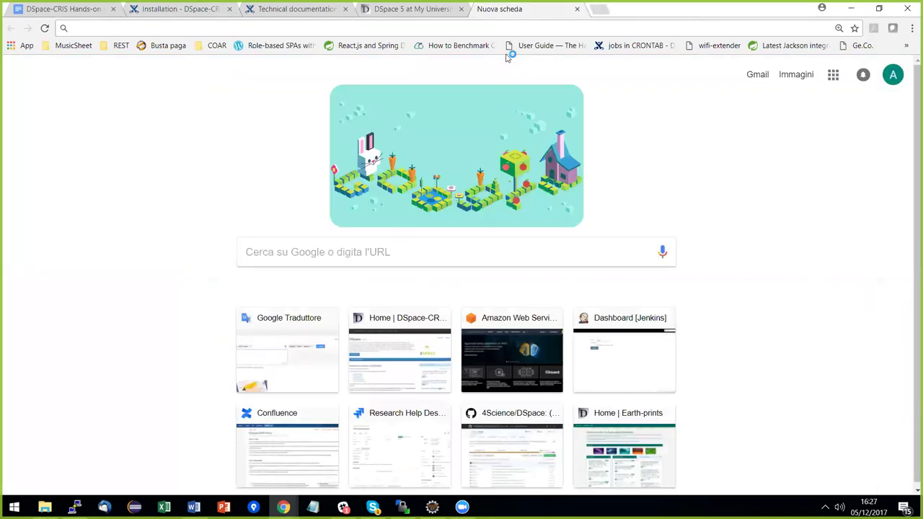
Load the 4Science organisation page on GitHub.
text(4sc)
key(Down)
key(Down)
key(Down)
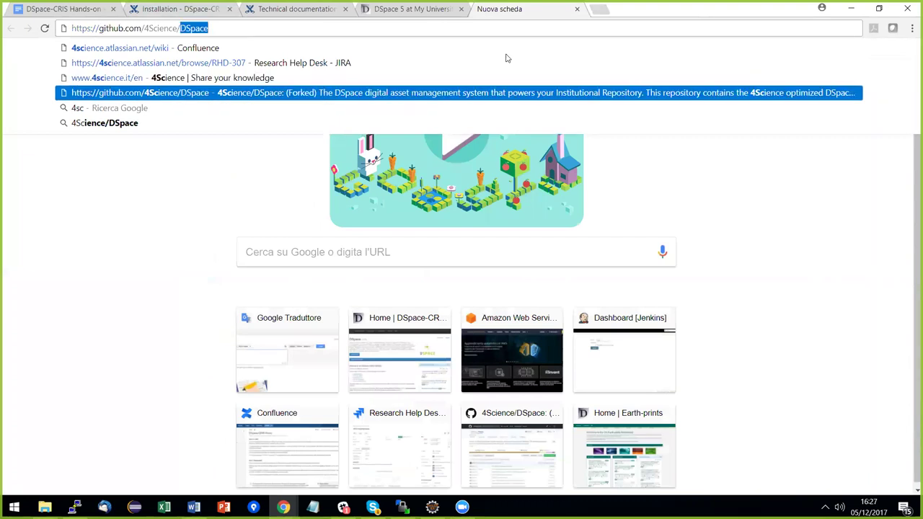
key(BackSpace)
key(Return)
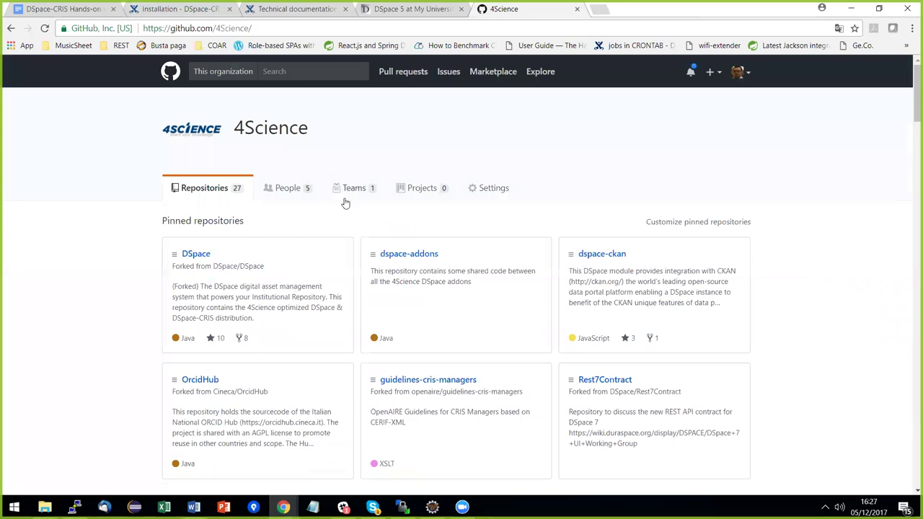
scroll(390, 238, down, 2)
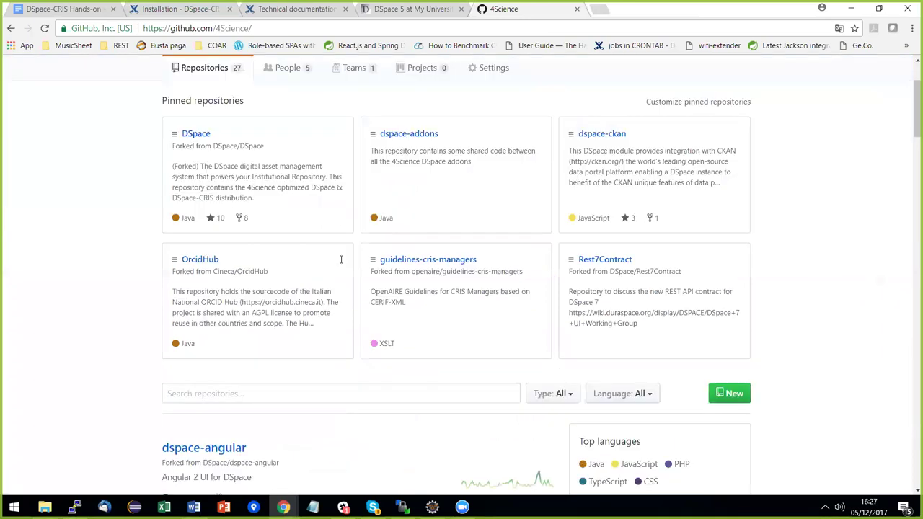
scroll(341, 260, down, 2)
Search the 4Science repositories for 'docker' and read the dspace-docker README's Getting Started commands.
click(215, 274)
text(docker)
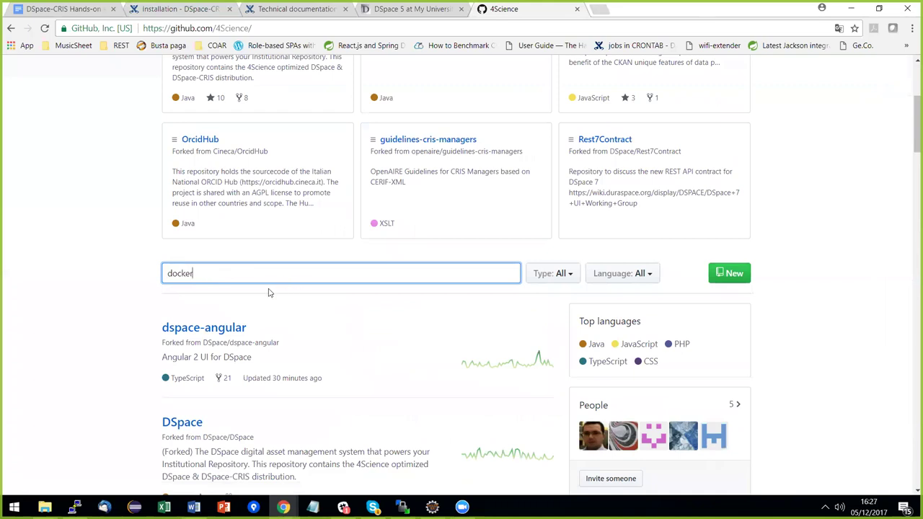
click(244, 358)
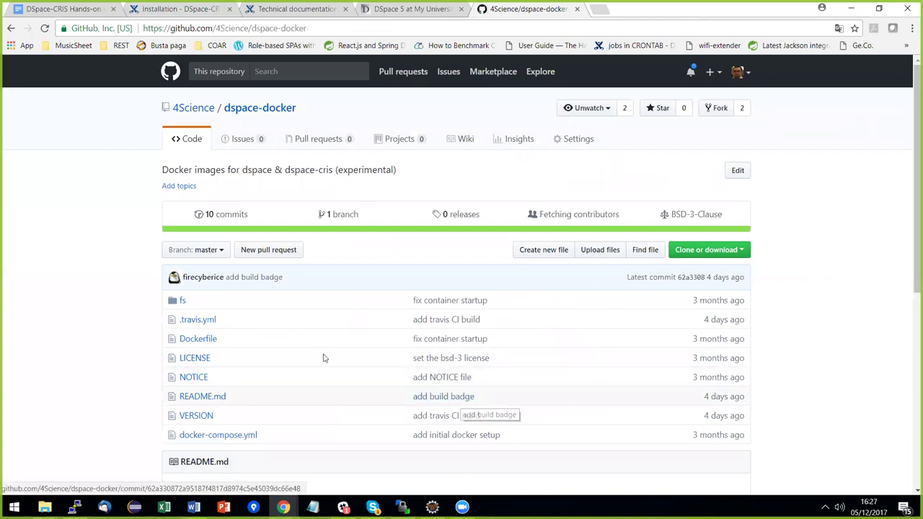
scroll(498, 325, down, 3)
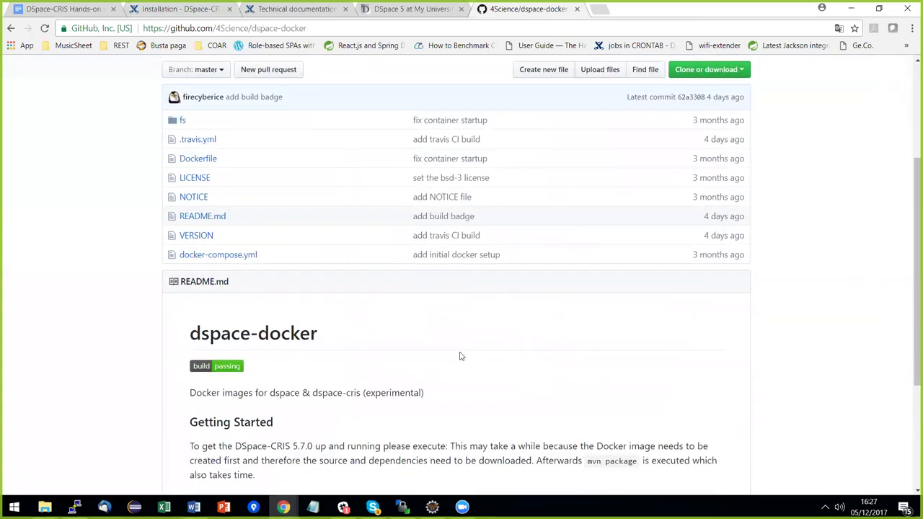
scroll(286, 288, down, 1)
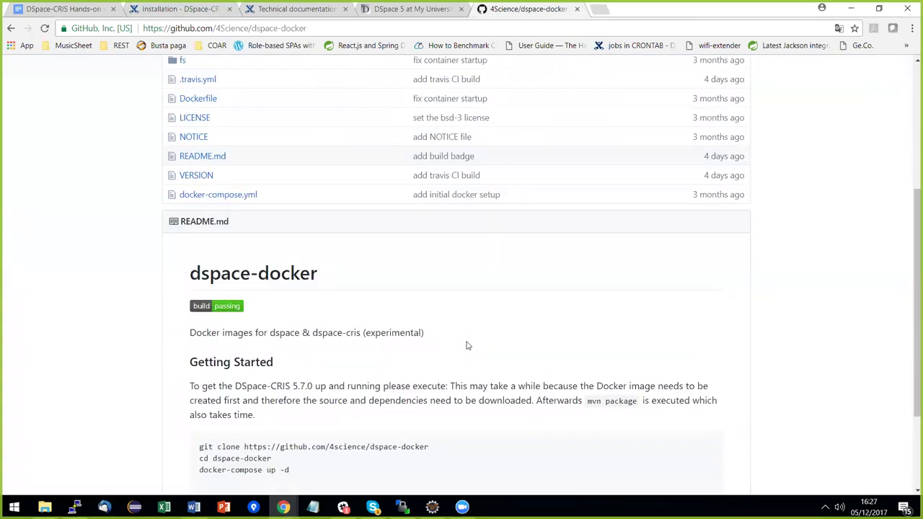
scroll(512, 346, down, 1)
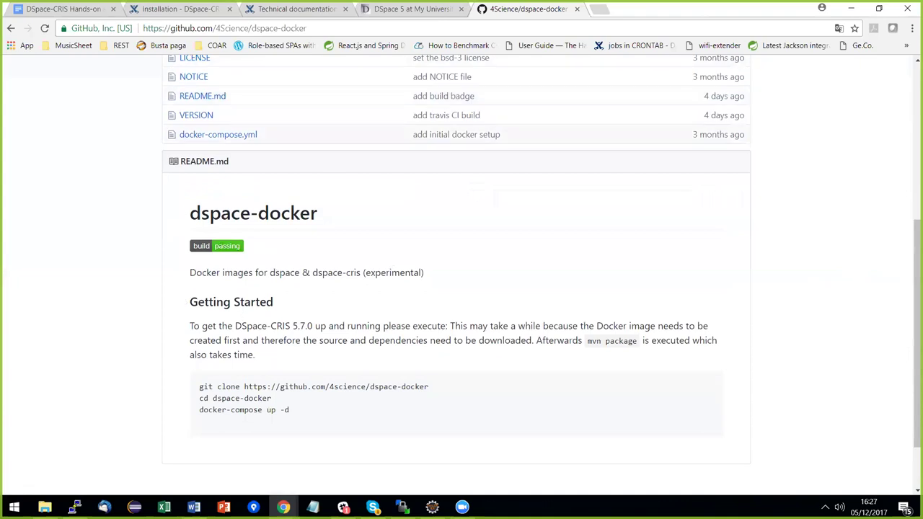
scroll(282, 357, up, 1)
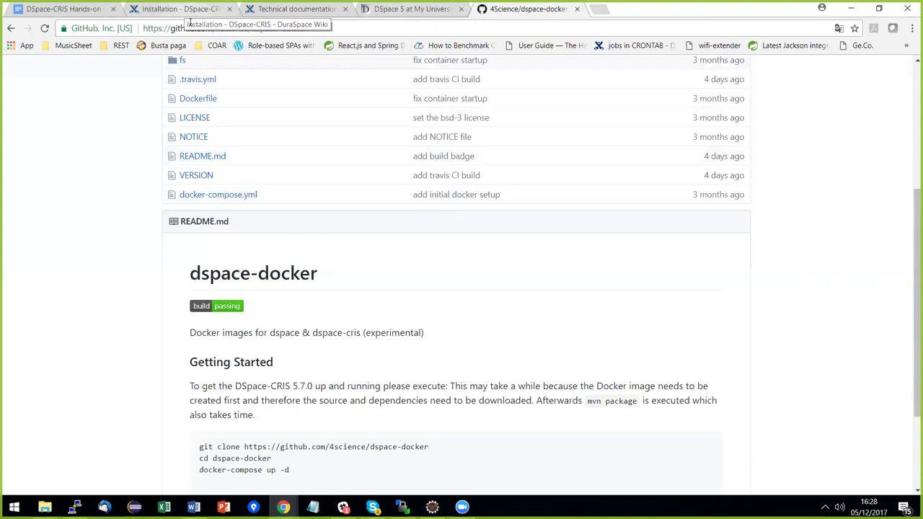
key(alt+Tab)
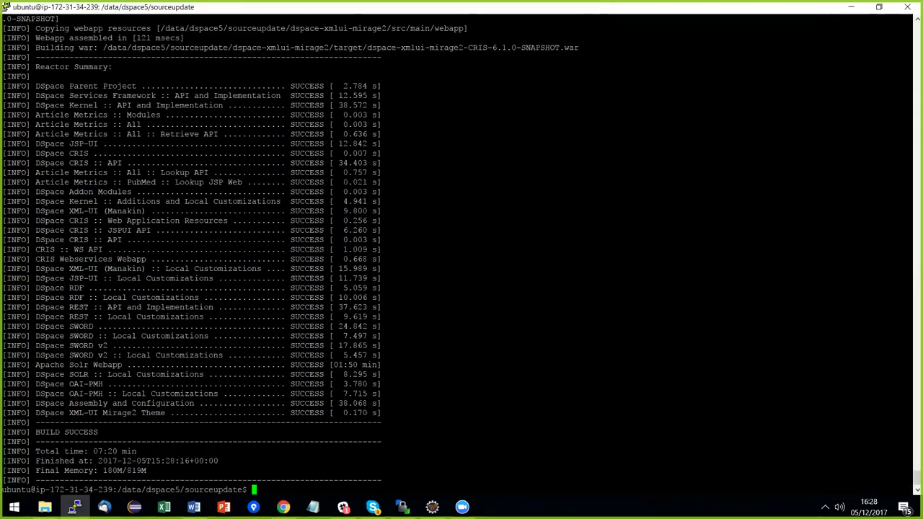
Run 'ant update' inside dspace/target/dspace-installer, then return to the DSpace-CRIS Installation wiki page.
text(cd dspace/target/dspace-installer/)
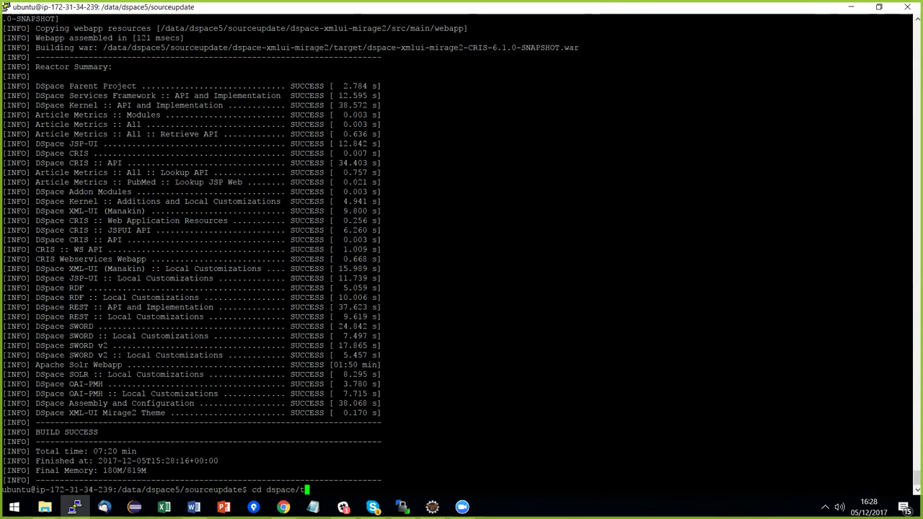
key(Return)
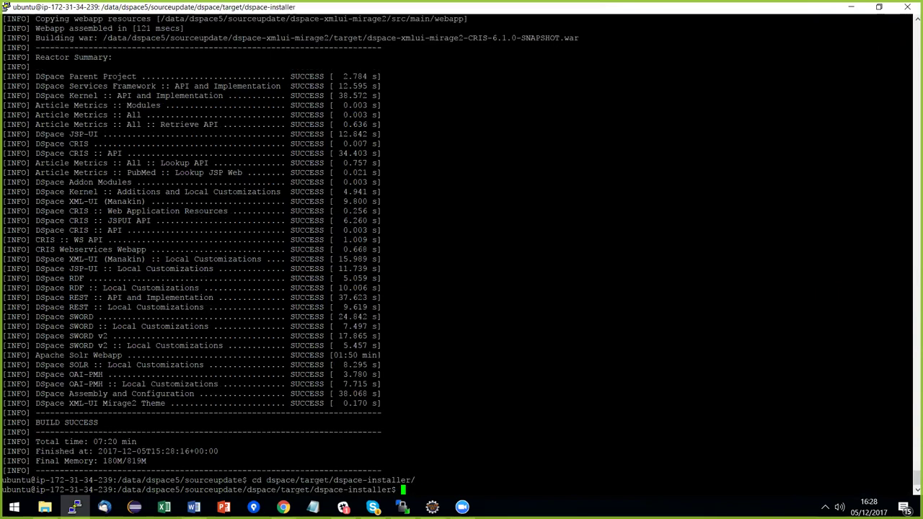
text(ant update)
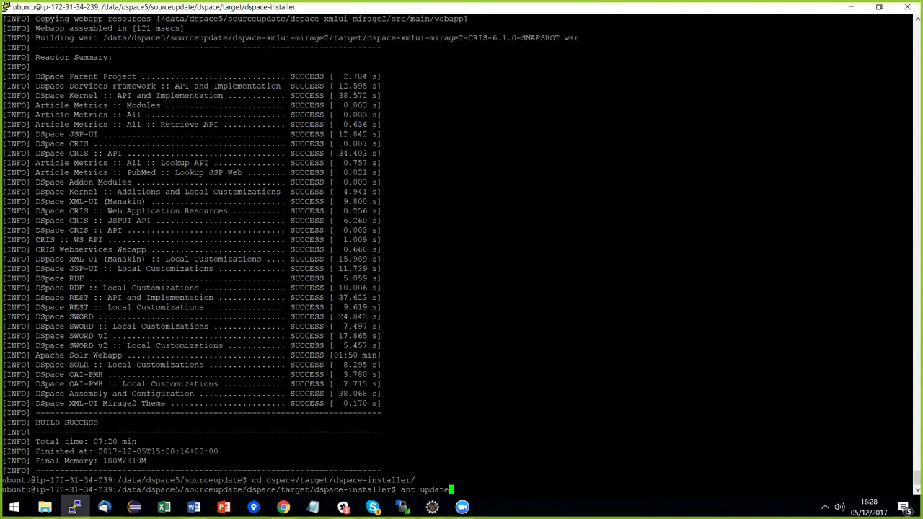
key(Return)
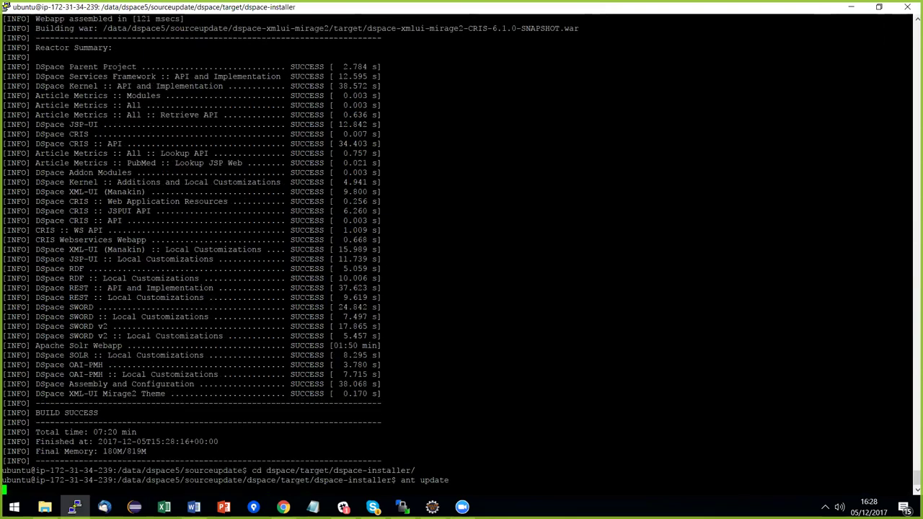
key(alt+Tab)
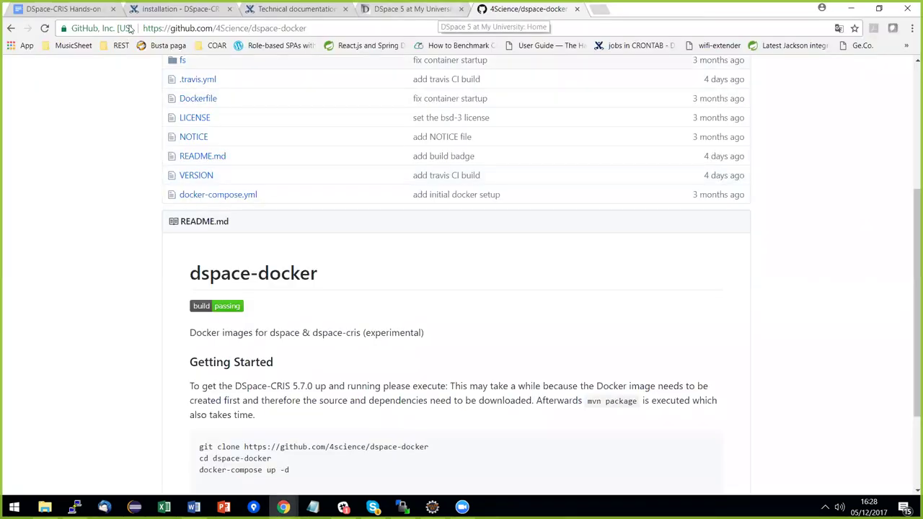
key(ctrl+2)
Check the step 6 cd and ant update commands on the wiki, then follow the update in PuTTY.
scroll(288, 318, up, 10)
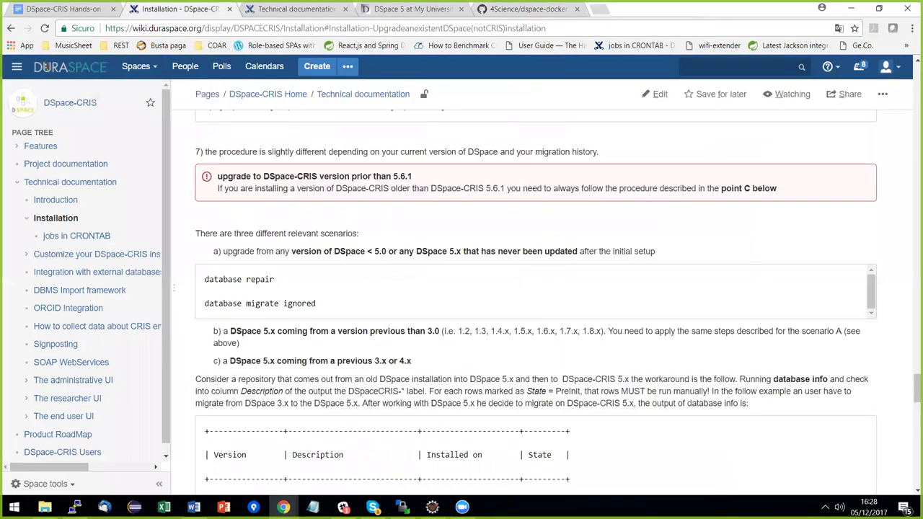
drag(205, 265, 449, 283)
click(436, 302)
scroll(437, 301, down, 1)
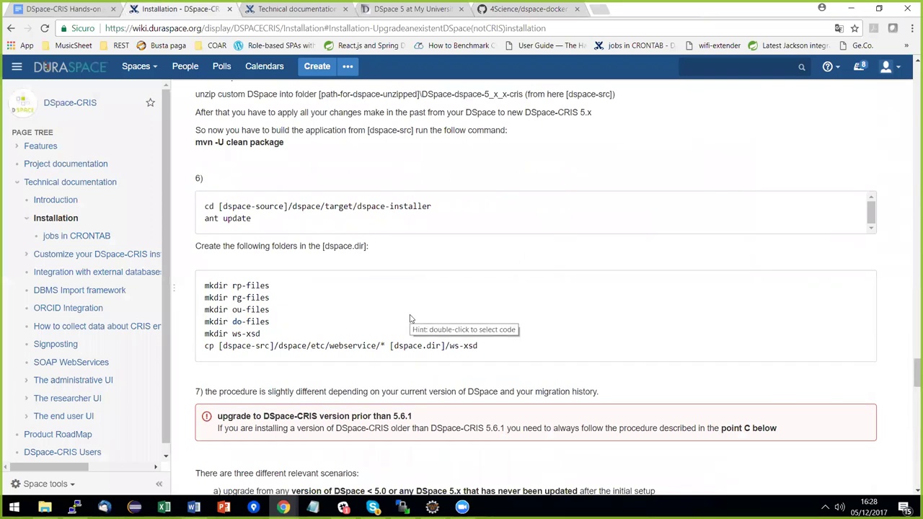
key(alt+Tab)
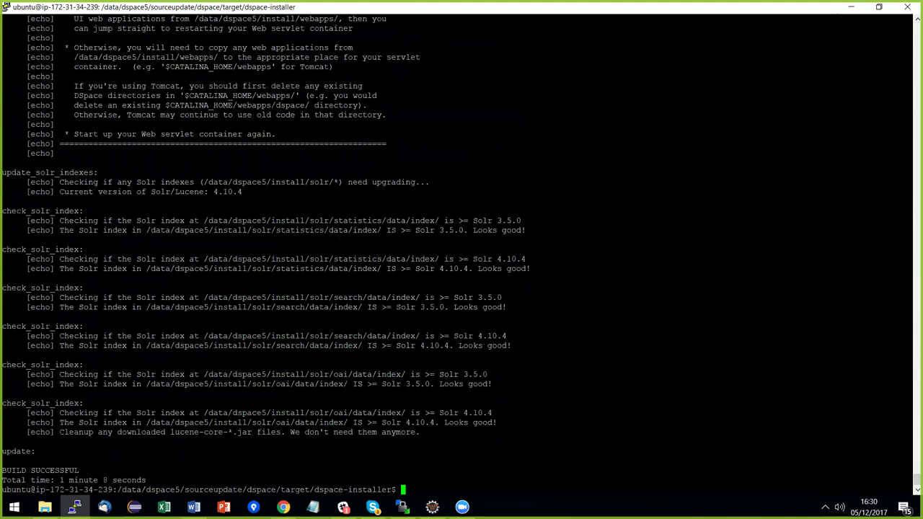
Navigate from the installer folder up and into /data/dspace5/install/bin.
text(cd ../../../)
key(Return)
text(cd..)
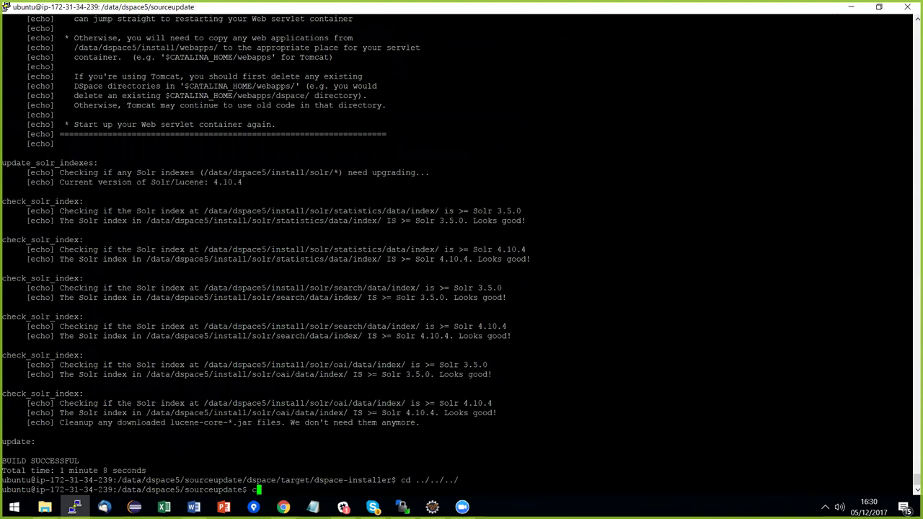
key(BackSpace)
key(BackSpace)
text(../)
text(install/bin)
key(Return)
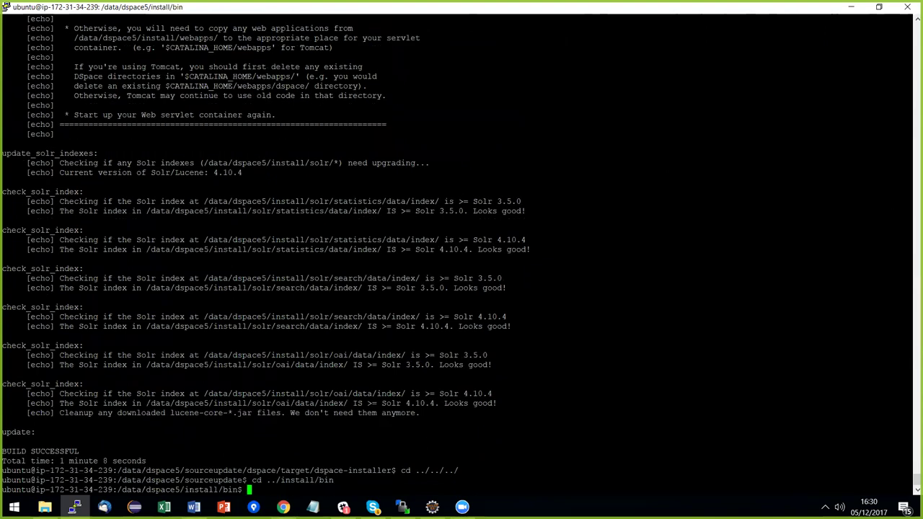
Paste and run './dspace database info' to list the pending DSpaceCRIS migrations.
text(./)
key(alt+Tab)
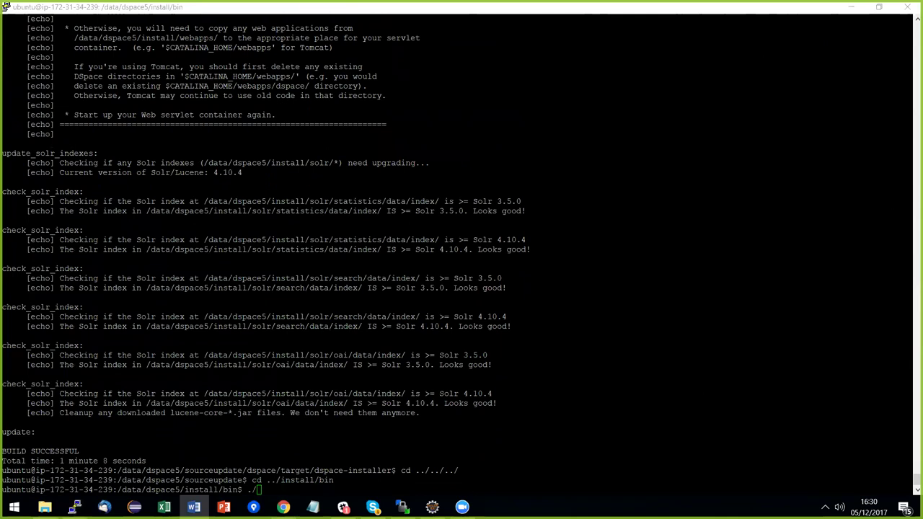
key(alt+Tab)
text(dspace database info)
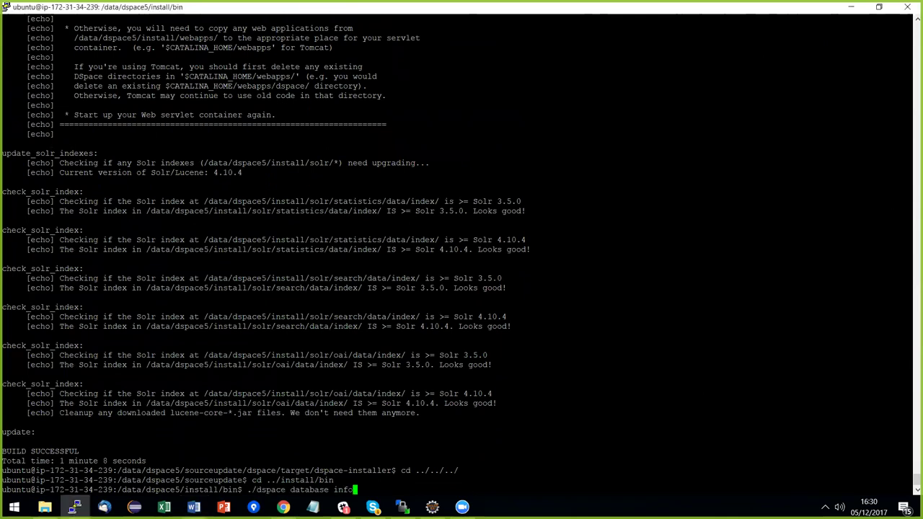
key(Return)
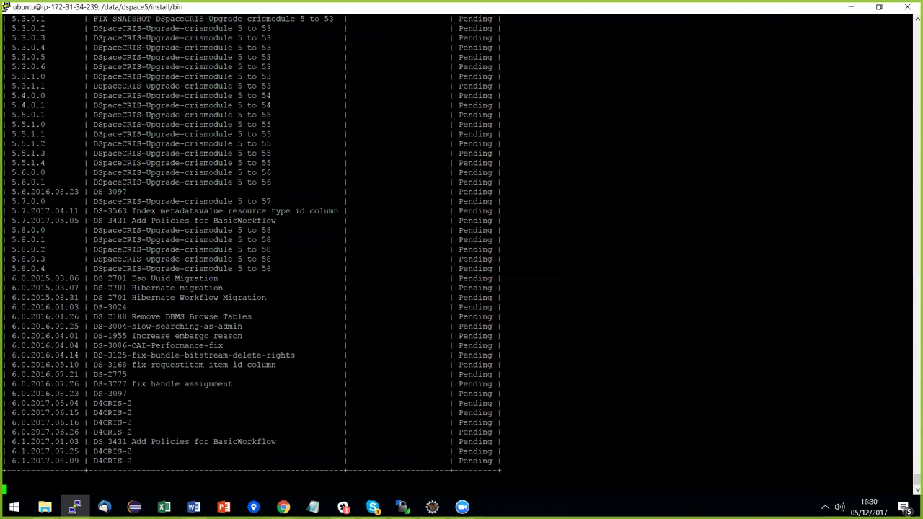
scroll(461, 253, up, 8)
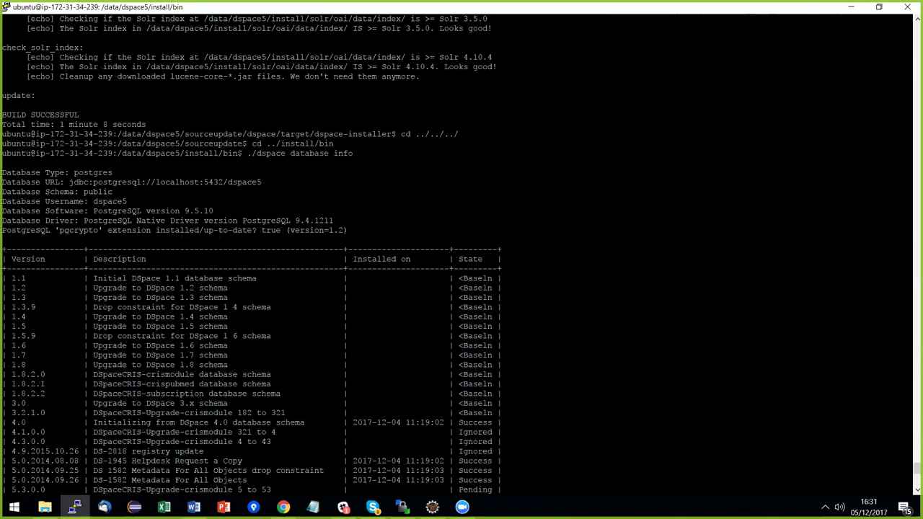
drag(460, 278, 492, 279)
drag(93, 374, 264, 374)
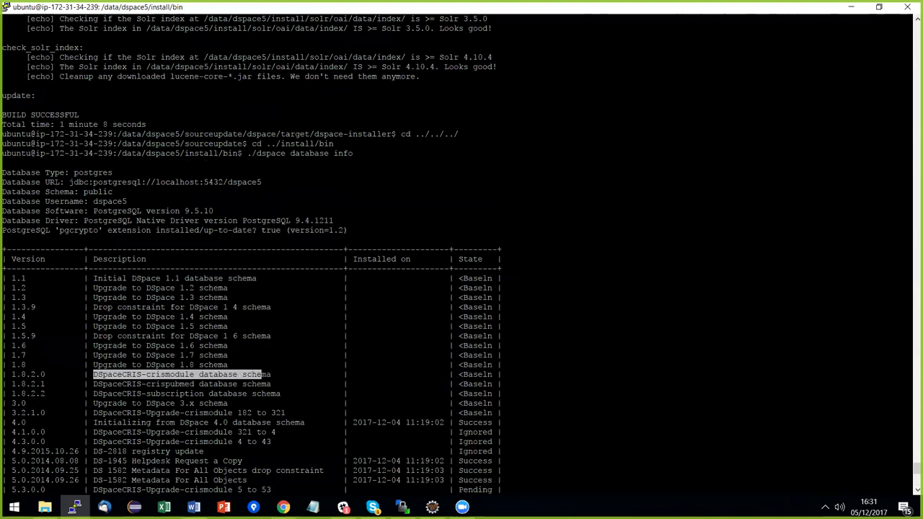
drag(12, 374, 54, 394)
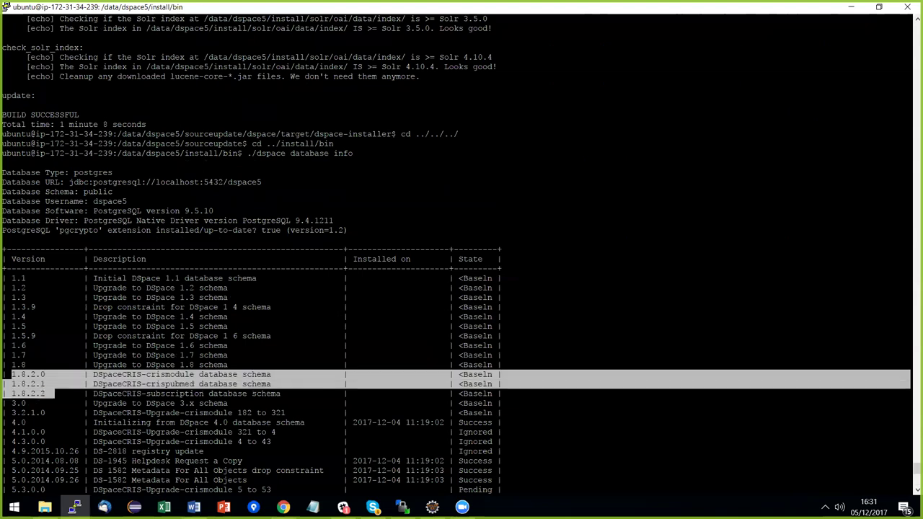
drag(11, 412, 50, 413)
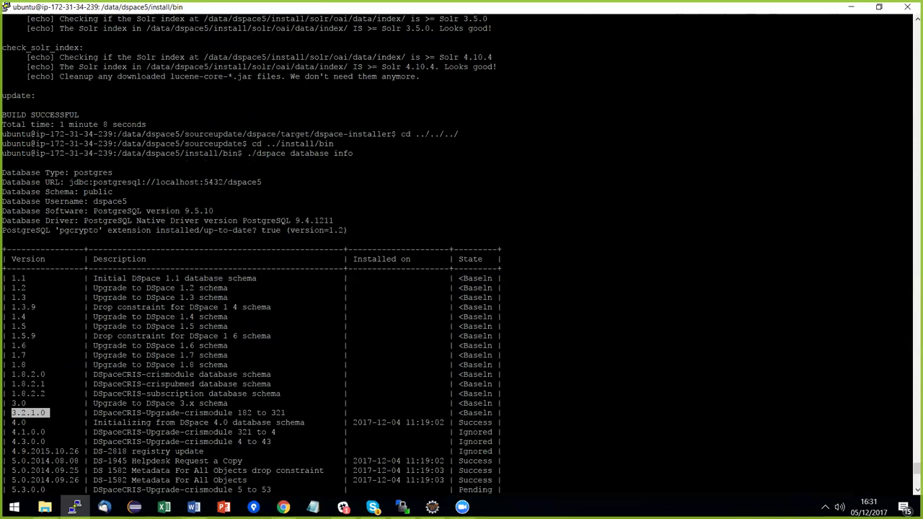
key(alt+Tab)
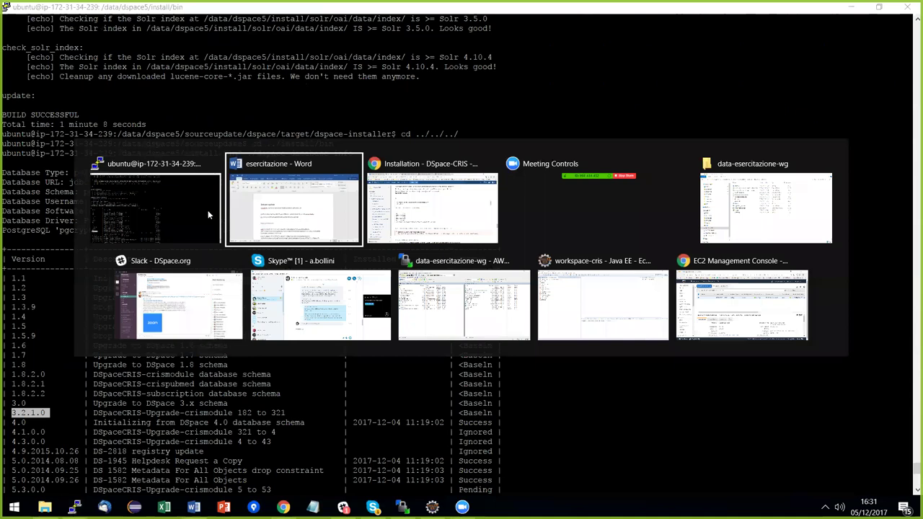
Scroll the Installation wiki page and highlight the 'must be run manually' note.
key(alt+Tab)
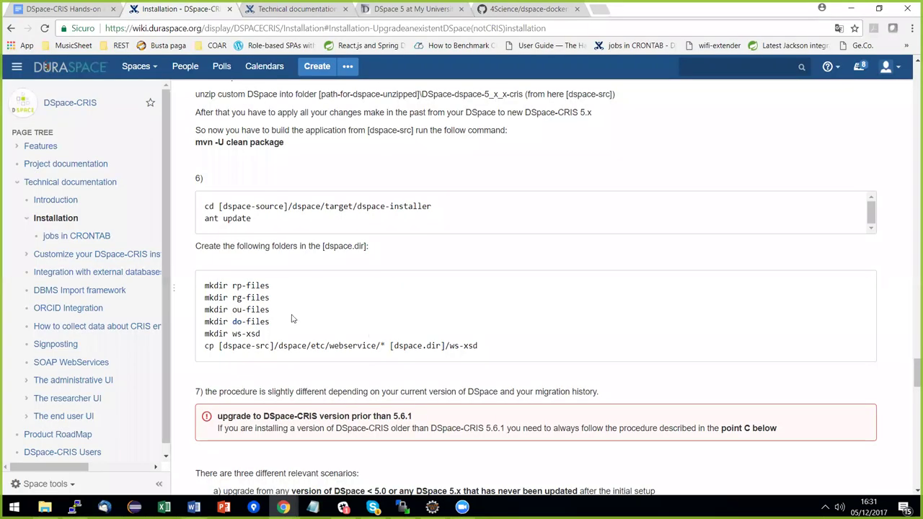
scroll(344, 324, up, 2)
scroll(378, 317, down, 2)
scroll(379, 317, down, 3)
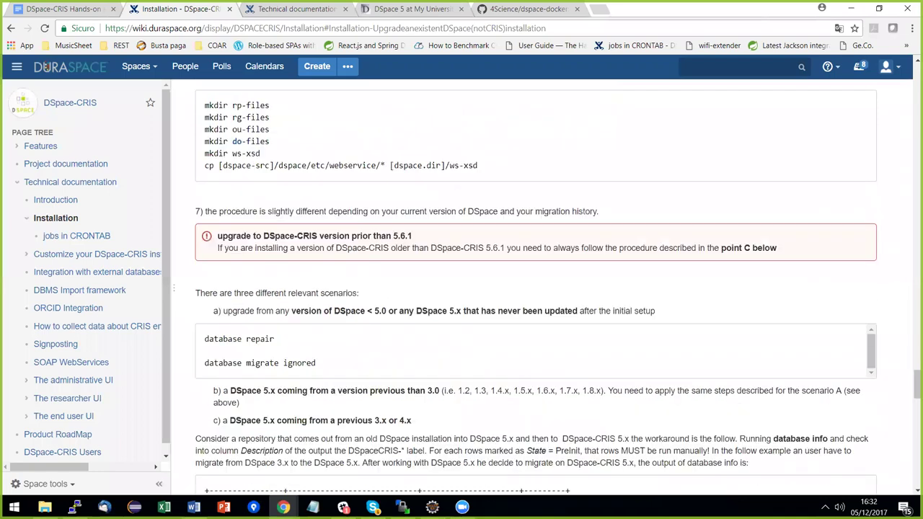
scroll(346, 327, down, 2)
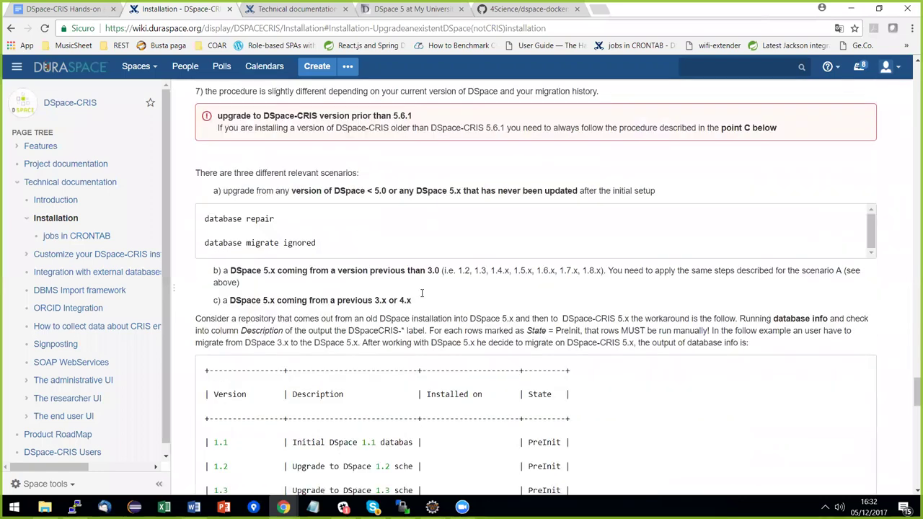
scroll(376, 316, down, 8)
scroll(378, 317, down, 3)
scroll(315, 353, down, 5)
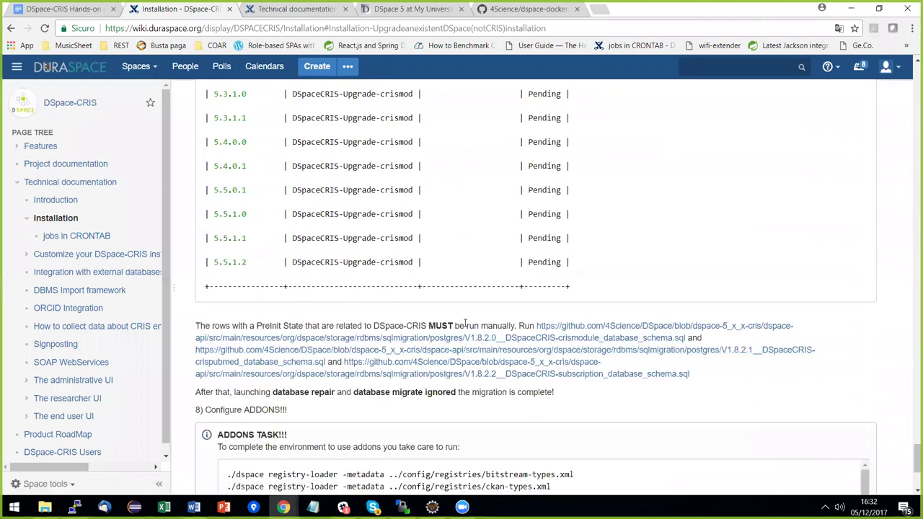
drag(460, 326, 532, 326)
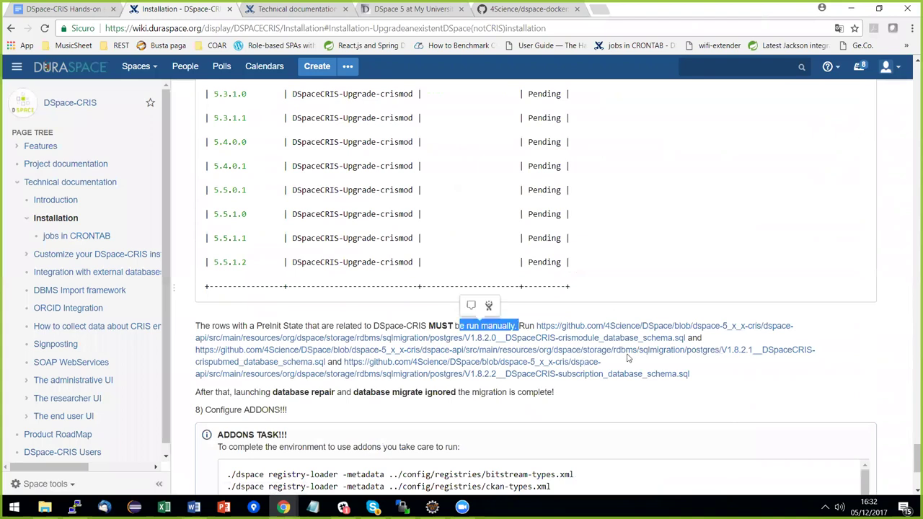
Select and copy the five mkdir command lines from the Installation page.
scroll(557, 354, up, 3)
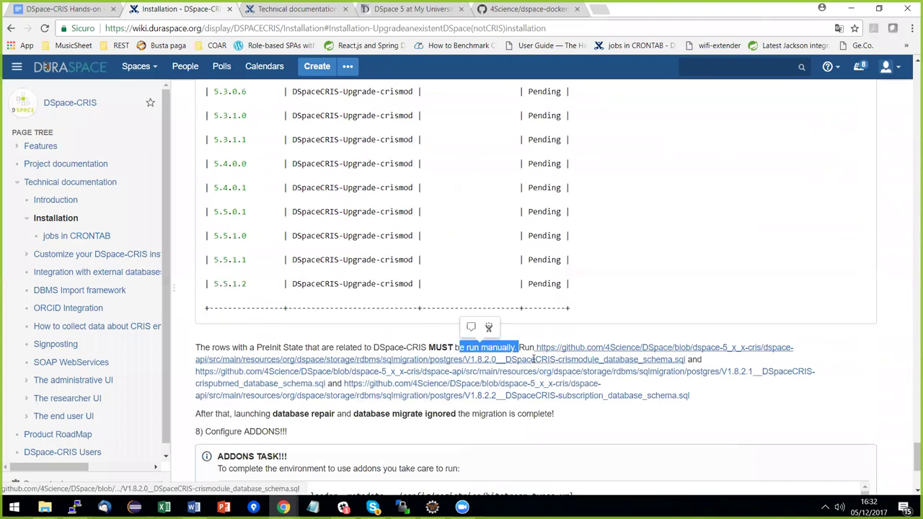
scroll(493, 354, up, 10)
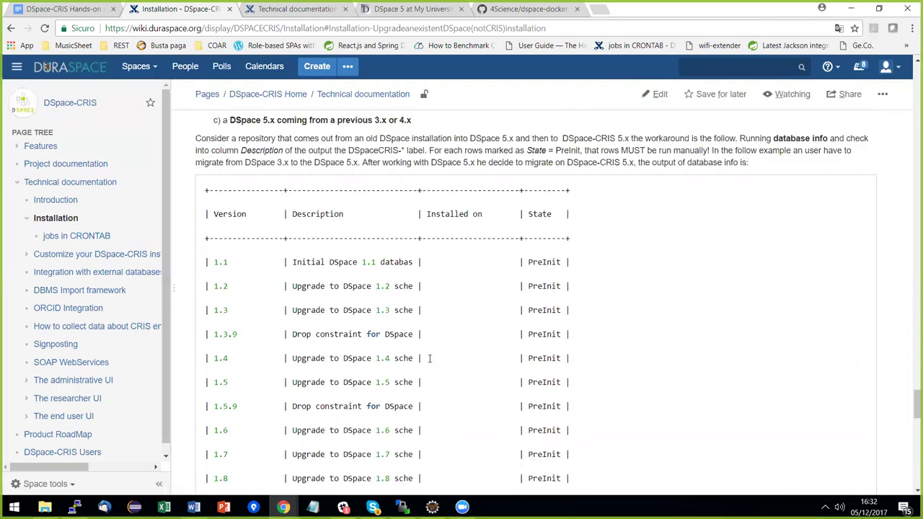
scroll(210, 282, up, 3)
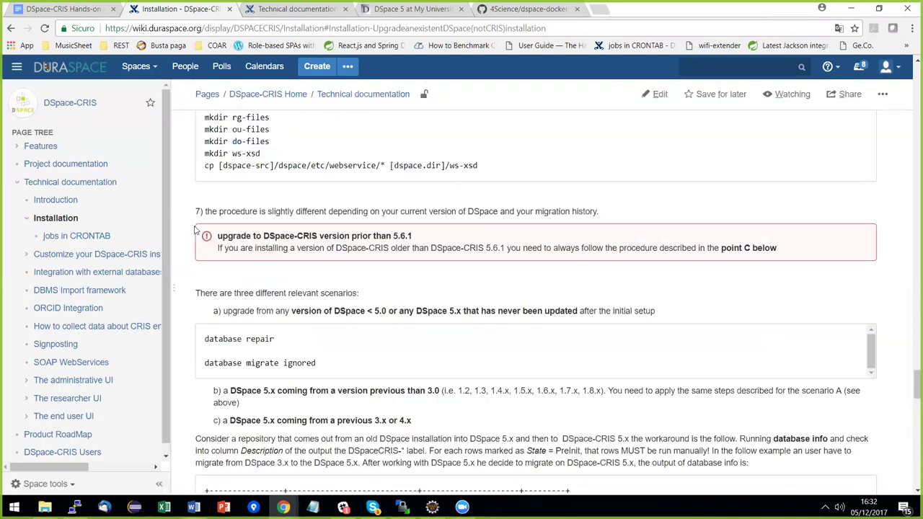
drag(205, 227, 274, 231)
triple_click(276, 261)
right_click(282, 256)
click(208, 225)
drag(205, 225, 264, 276)
key(ctrl+c)
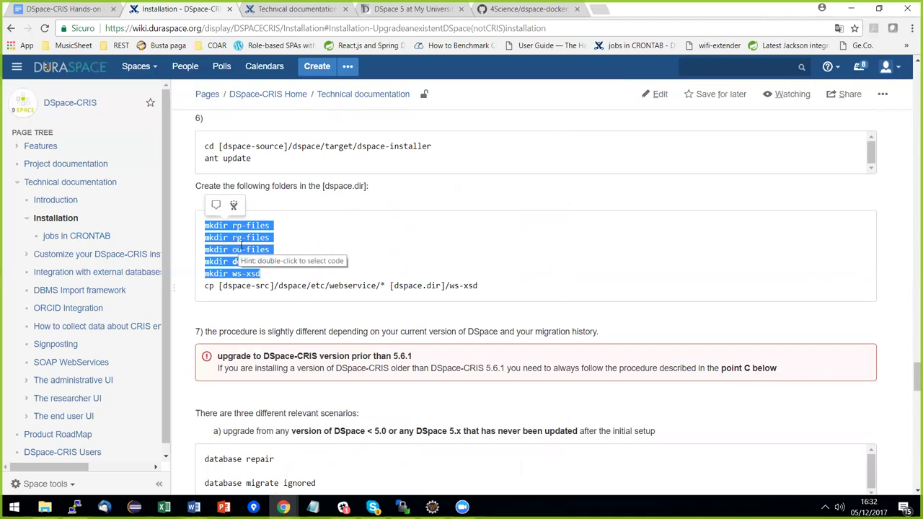
key(alt+Tab)
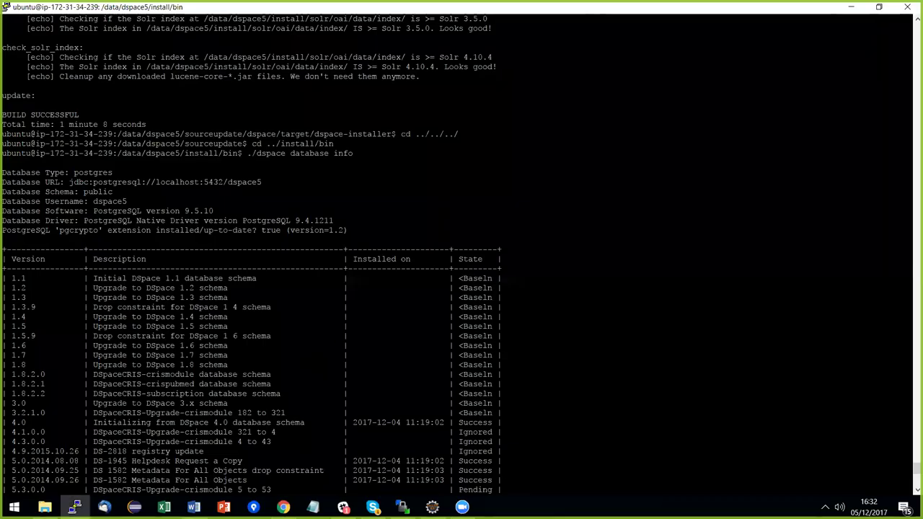
Create the rp-files, rg-files, ou-files, do-files and ws-xsd folders in /data/dspace5/install.
text(cd ..)
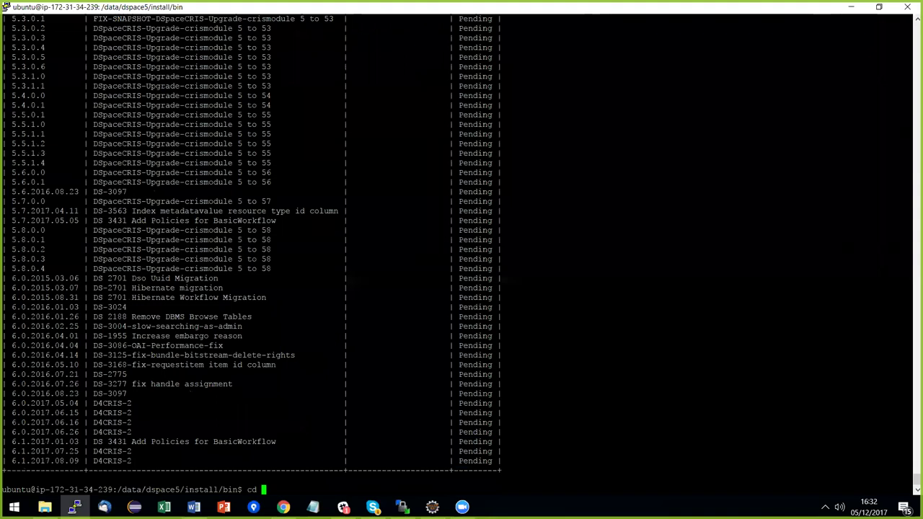
key(Return)
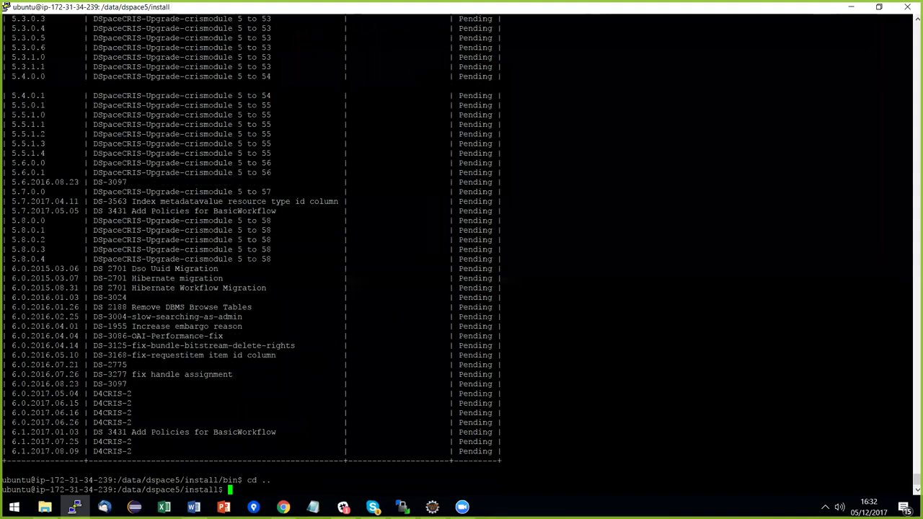
key(shift+Insert)
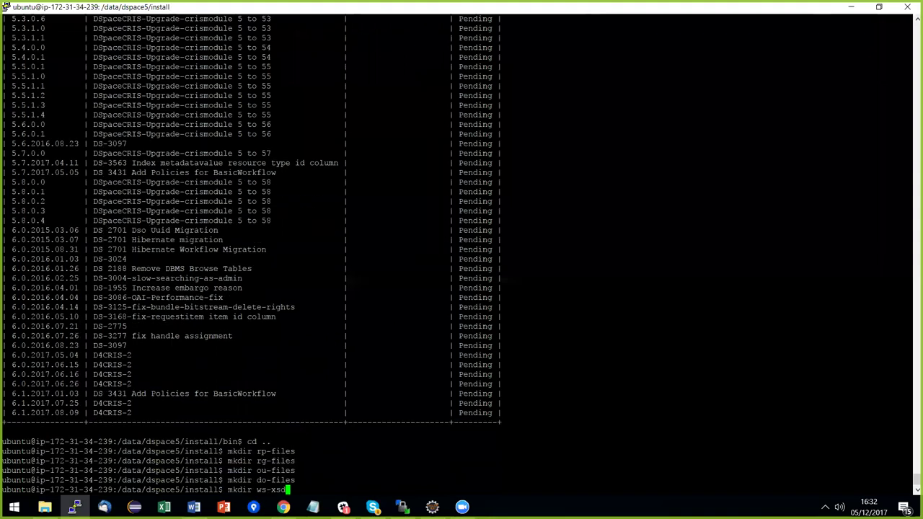
key(Return)
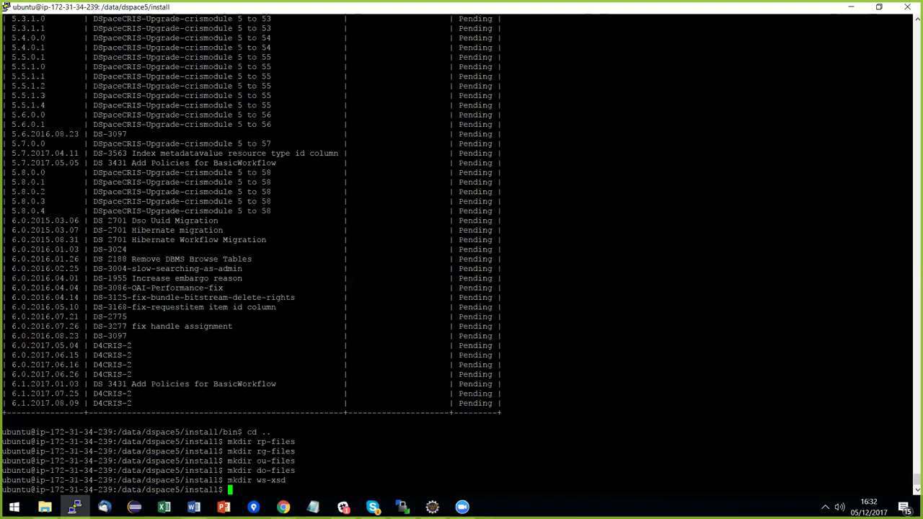
drag(257, 442, 310, 452)
drag(257, 461, 310, 461)
drag(253, 471, 910, 480)
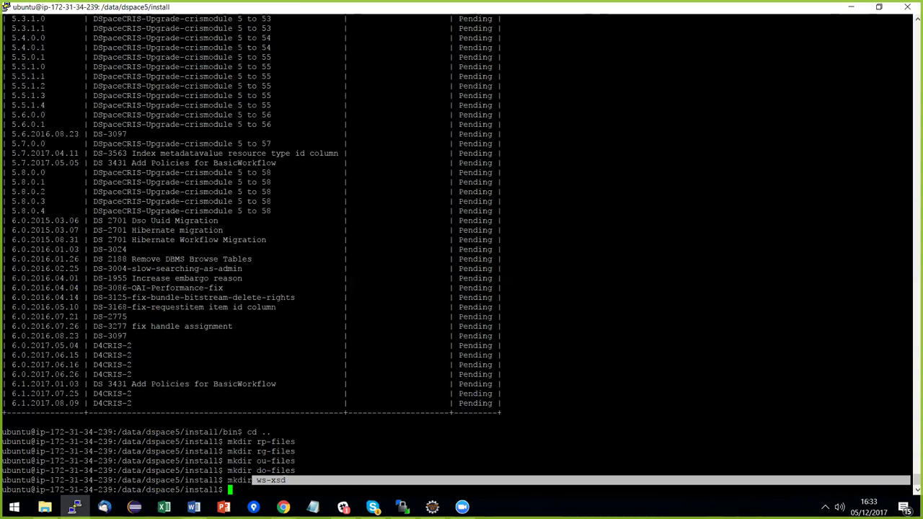
Recheck the wiki and begin a cp command from ../sourceupdate.
key(alt+Tab)
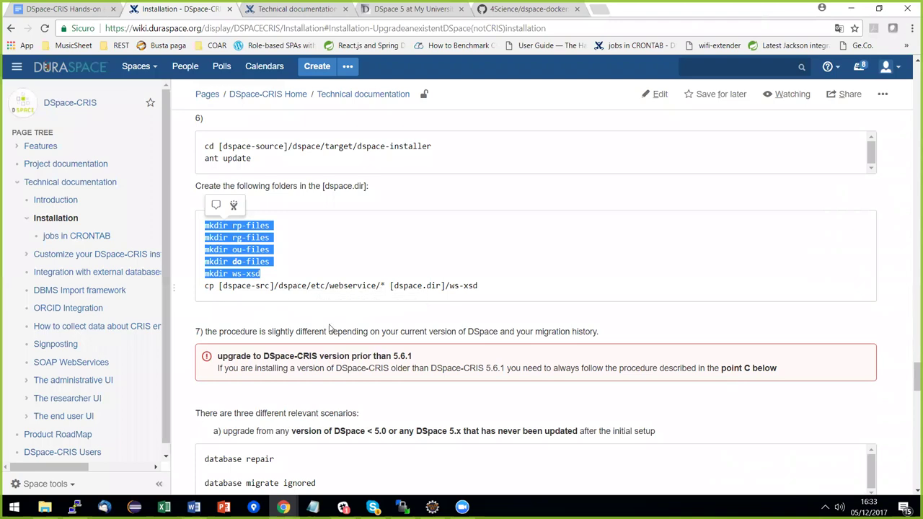
key(alt+Tab)
text(cp ../source)
Copy ../sourceupdate/dspace/etc/webservice/* recursively into ws-xsd with cp -R.
key(Tab)
text(dspace)
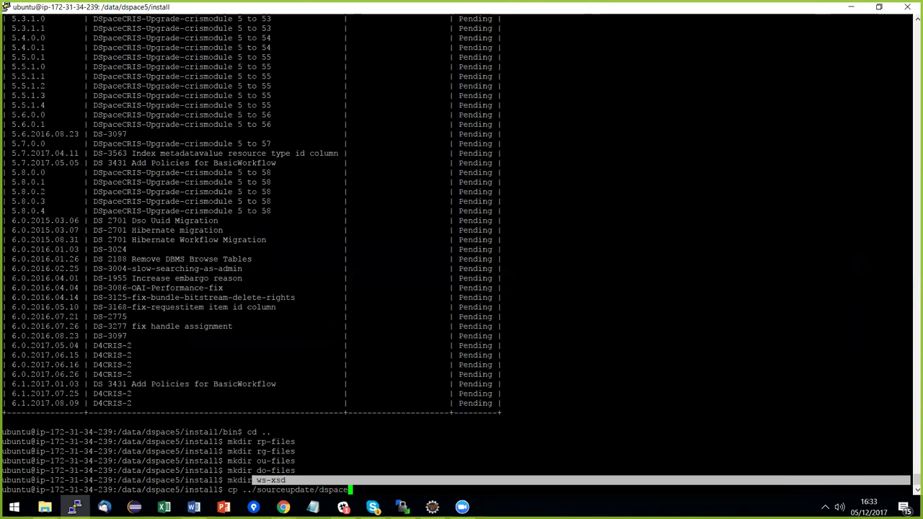
text(/etc/w)
key(Tab)
text(* )
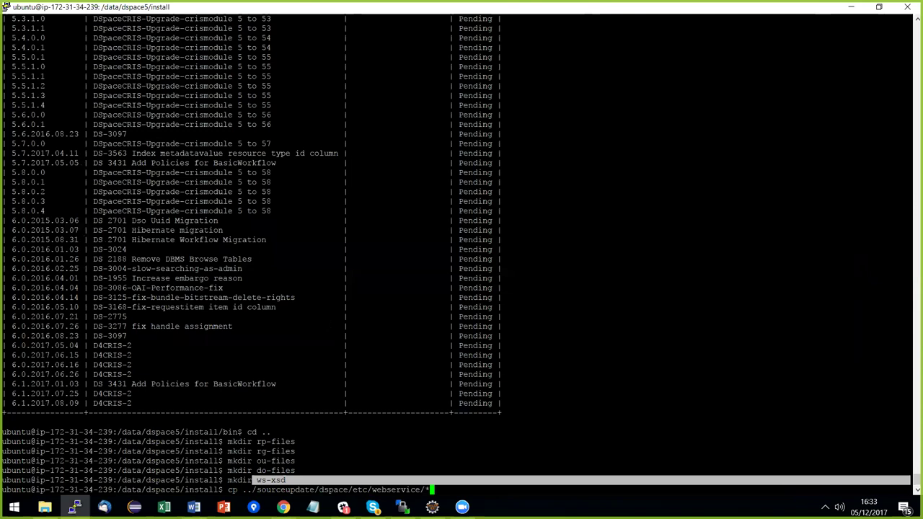
text(s)
key(BackSpace)
text(ws)
key(Tab)
key(Home)
key(Right)
key(Right)
text(-R)
key(Return)
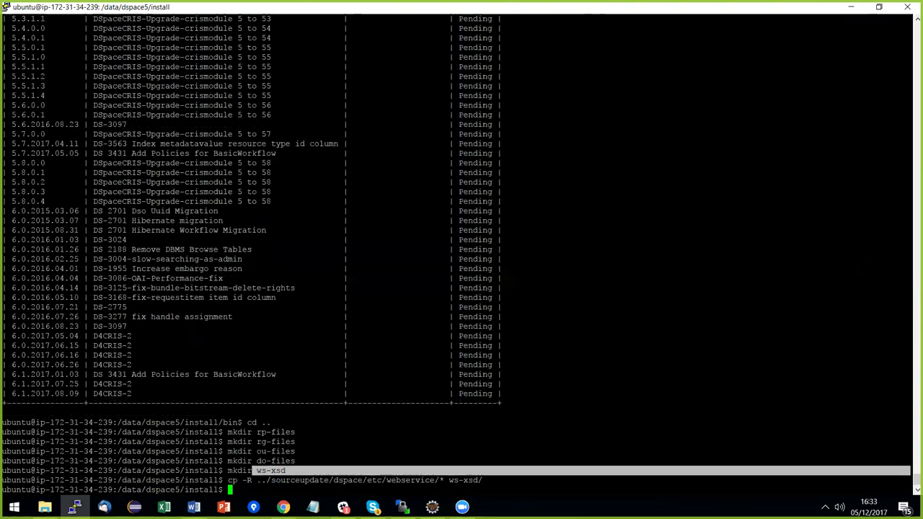
Paste the psql command for the V1.8.2.0 crismodule schema script from the Word notes.
key(alt+Tab)
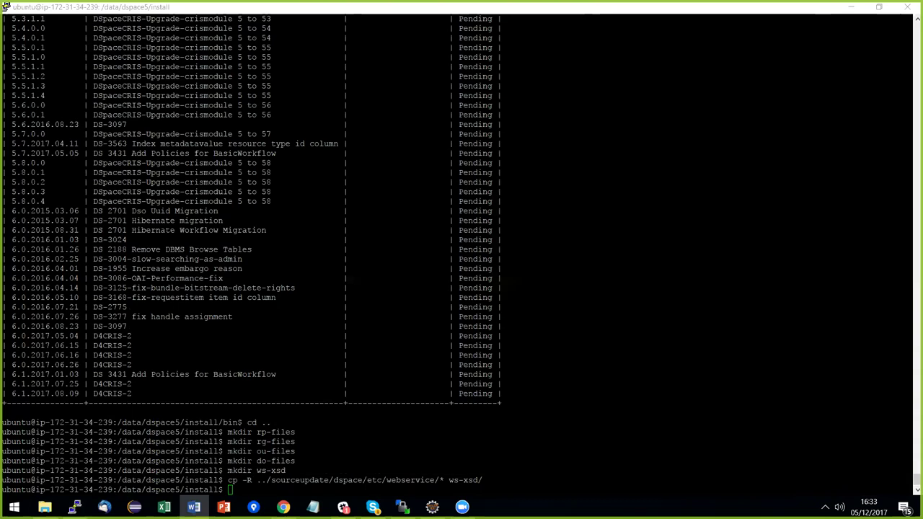
key(alt+Tab)
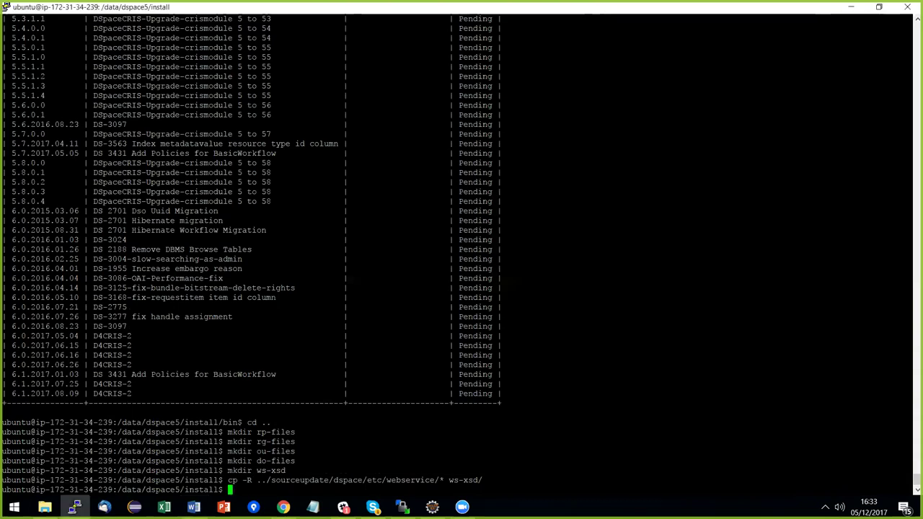
text(psql -U dspace5 -W -h 127.0.0.1 dspace5 -f /data/dspace5/sourceupdate/dspace-api/src/main/resources/org/dspace/storage/rdbms/sqlmigration/postgres/V1.8.2.0__DSpaceCRIS-crismodule_database_schema.sql)
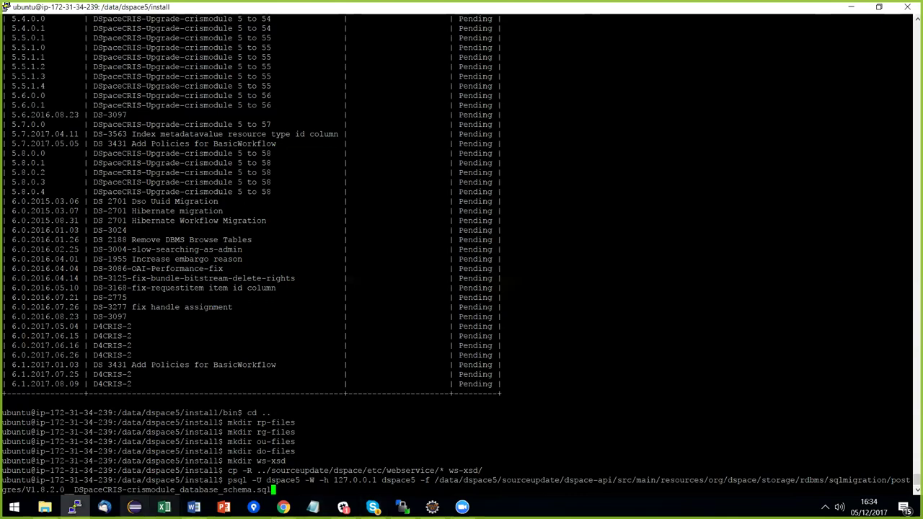
Run the V1.8.2.0 crismodule schema script, entering the dspace5 database password.
drag(26, 489, 65, 490)
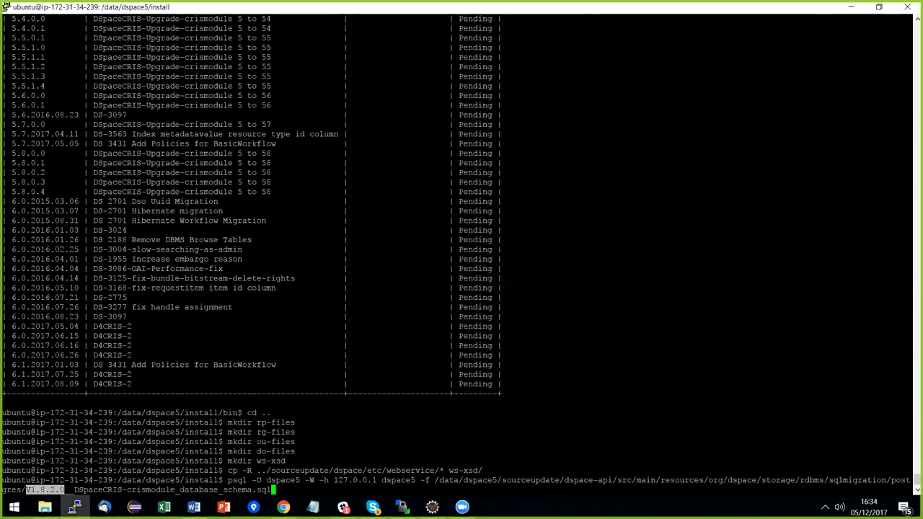
click(65, 490)
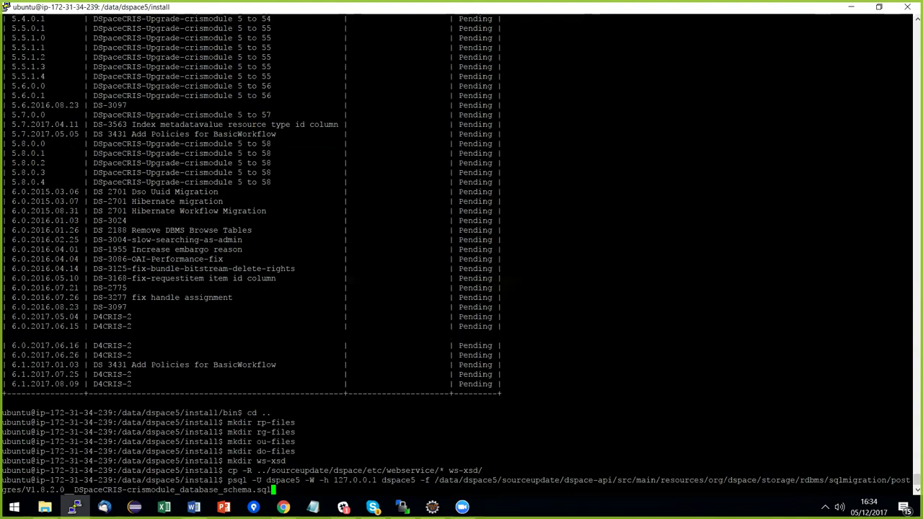
key(Return)
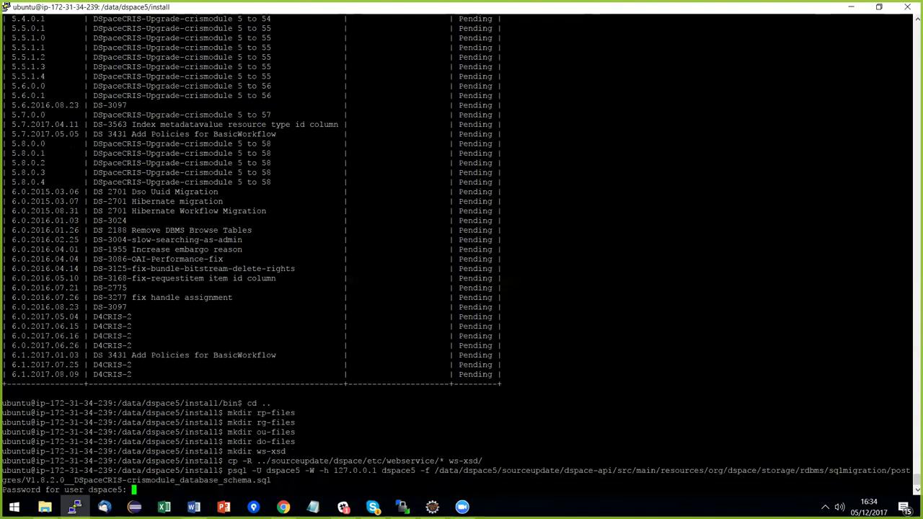
key(Return)
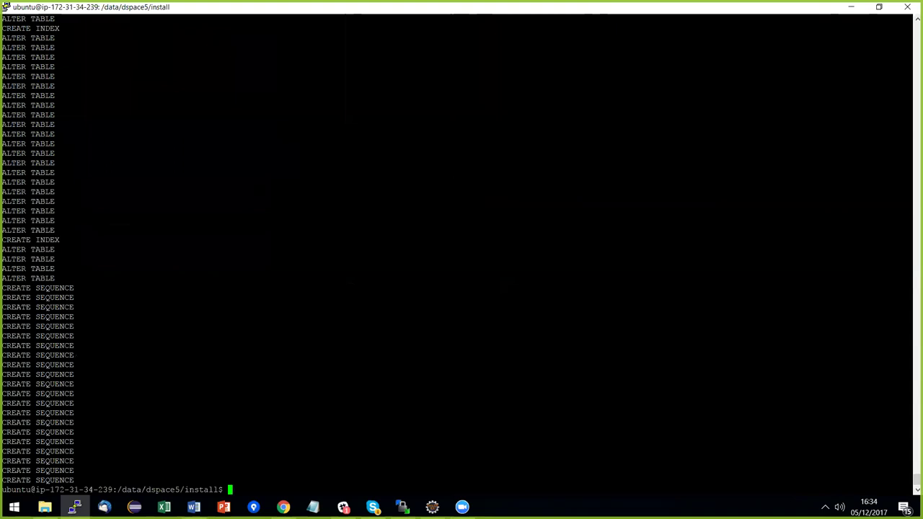
Paste and run the subscription schema psql command from the Word notes.
key(alt+Tab)
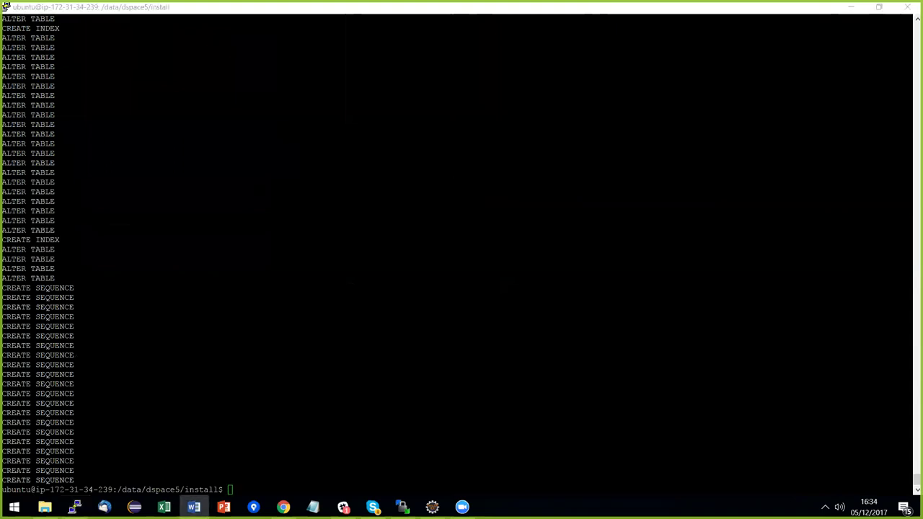
key(alt+Tab)
text(psql -U dspace5 -W -h 127.0.0.1 dspace5 -f /data/dspace5/sourceupdate/dspace-api/src/main/resources/org/dspace/storage/rdbms/sqlmigration/postgres/V1.8.2.1__DSpaceCRIS-subscription_database_schema.sql)
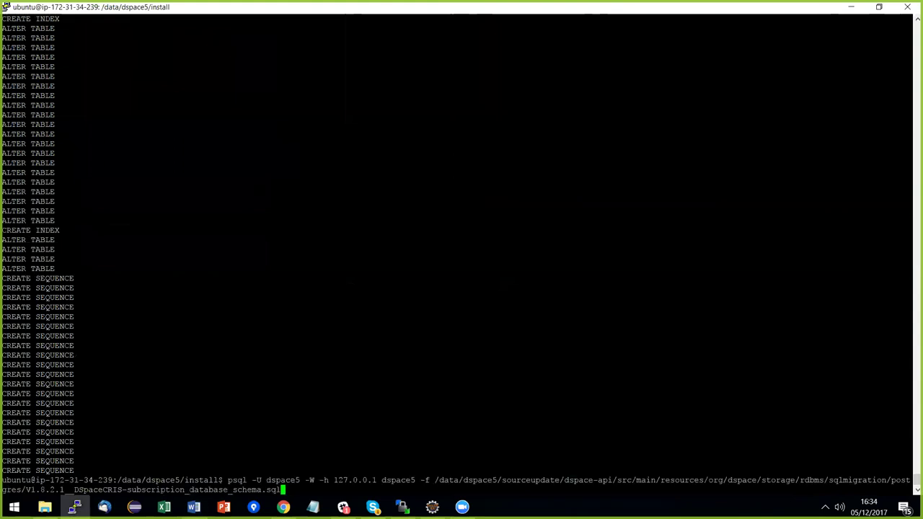
key(Return)
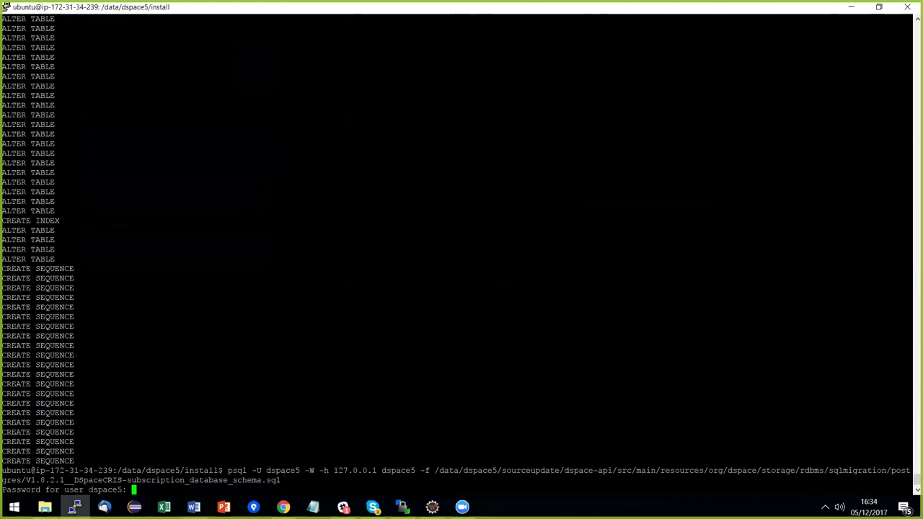
key(Return)
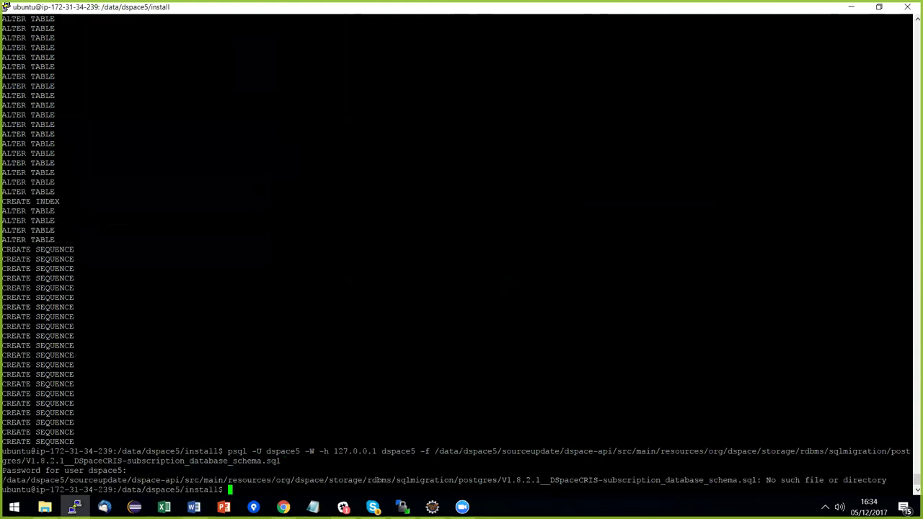
Edit the recalled psql command to run the crispubmed schema script.
key(Up)
key(Right)
key(BackSpace)
key(BackSpace)
key(BackSpace)
key(BackSpace)
key(BackSpace)
key(BackSpace)
key(BackSpace)
key(BackSpace)
key(BackSpace)
key(BackSpace)
key(BackSpace)
key(BackSpace)
key(BackSpace)
key(BackSpace)
key(BackSpace)
key(BackSpace)
key(BackSpace)
key(BackSpace)
key(BackSpace)
key(BackSpace)
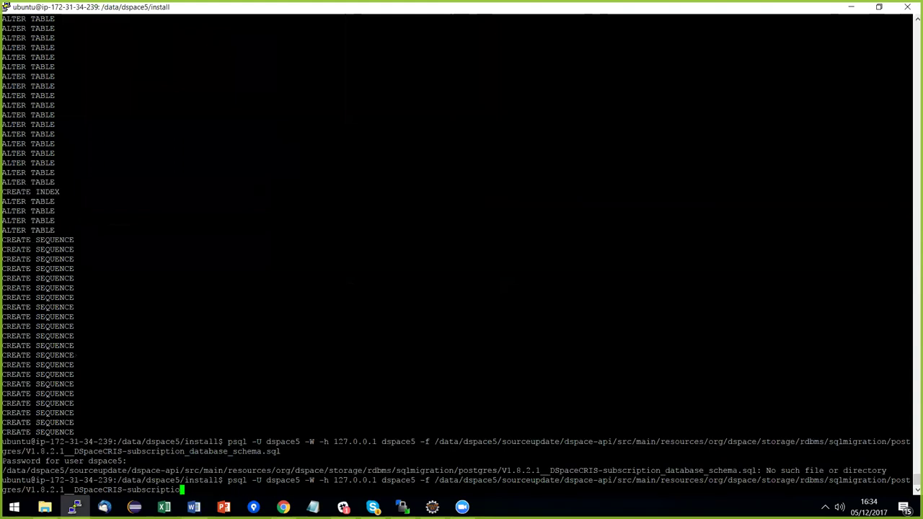
text(1__DSpaceCRIS-crispubmed_database_schema.sql)
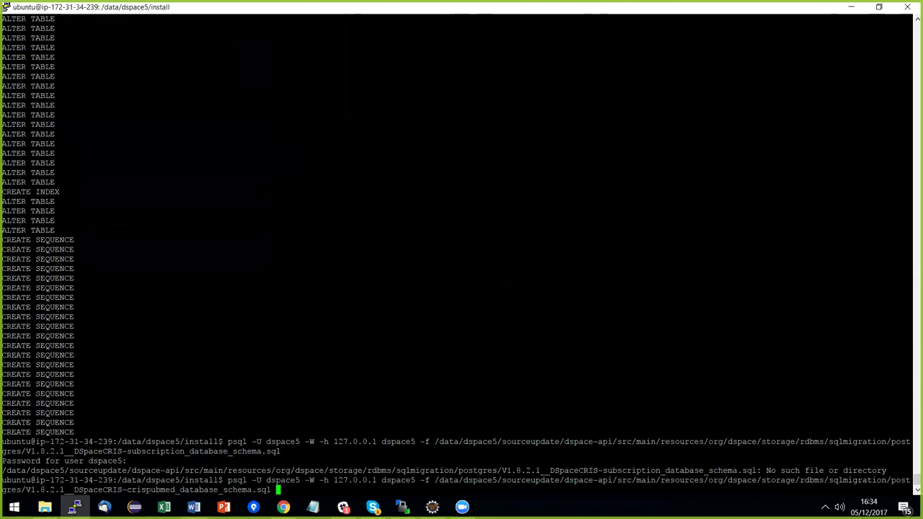
key(Return)
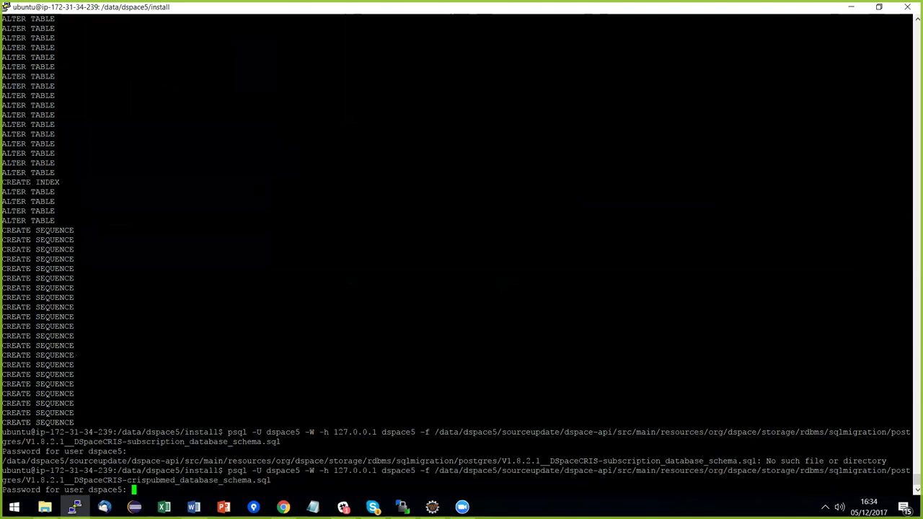
key(Return)
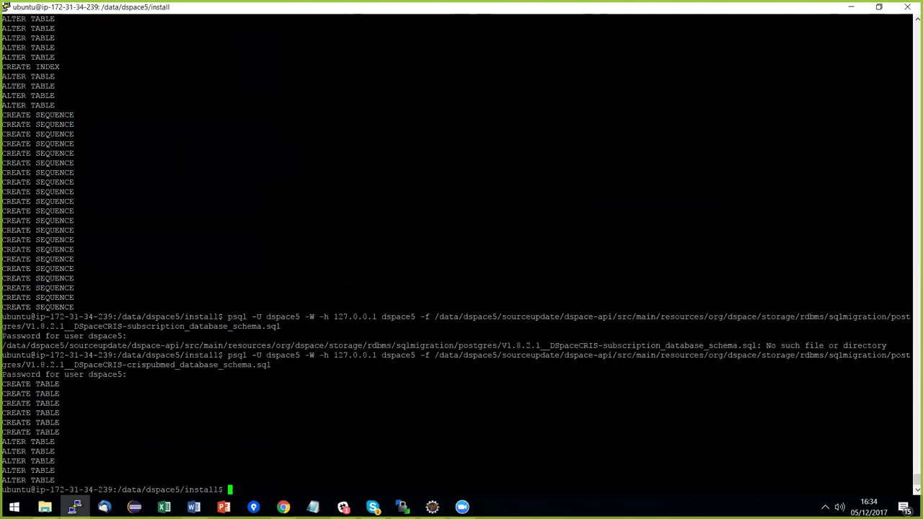
Paste and run the V1.8.2.2 subscription schema script against dspace5.
key(alt+Tab)
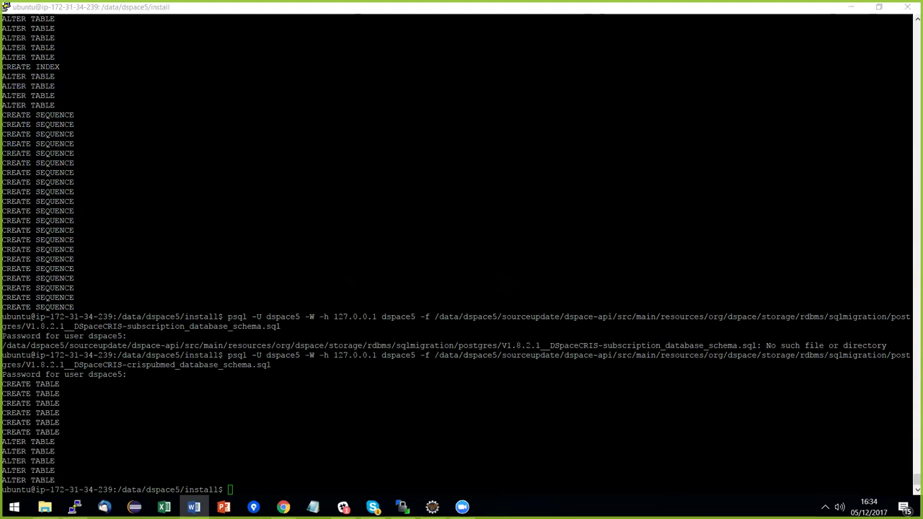
key(alt+Tab)
text(psql -U dspace5 -W -h 127.0.0.1 dspace5 -f /data/dspace5/sourceupdate/dspace-api/src/main/resources/org/dspace/storage/rdbms/sqlmigration/postgres/V1.8.2.2__DSpaceCRIS-subscription_database_schema.sql)
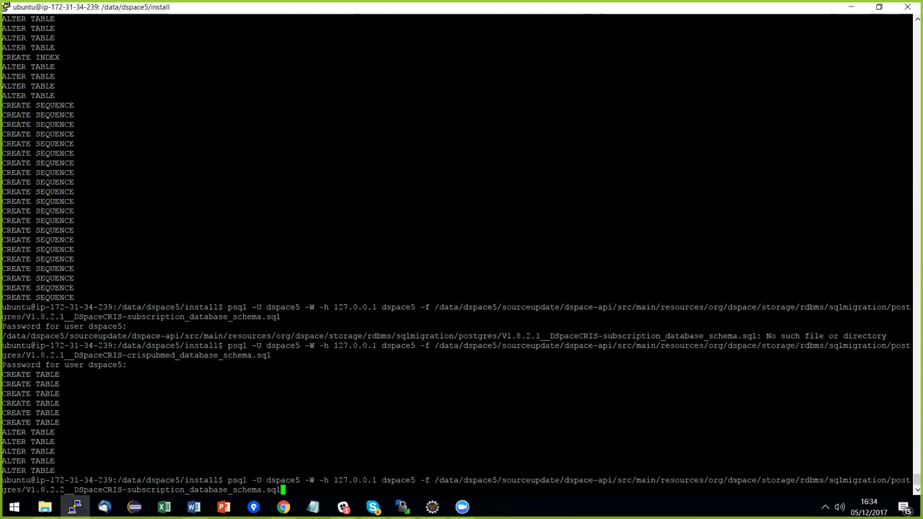
key(Return)
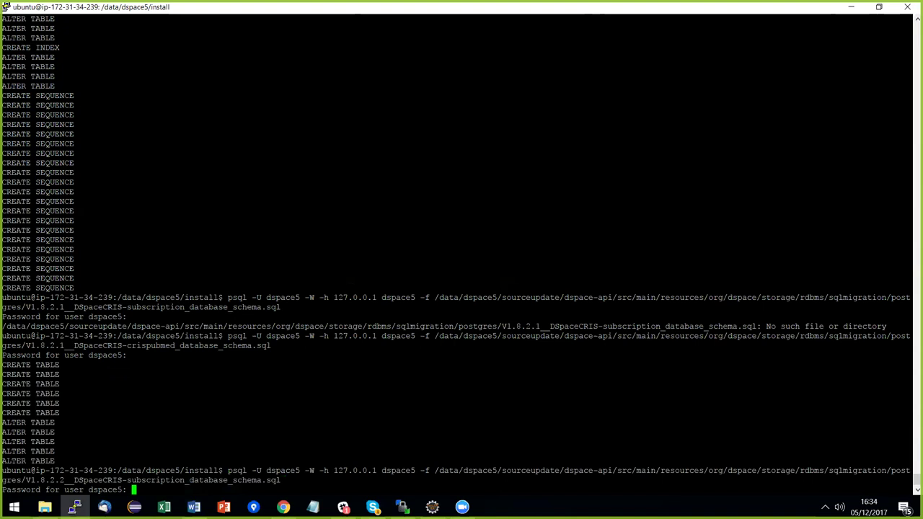
key(Return)
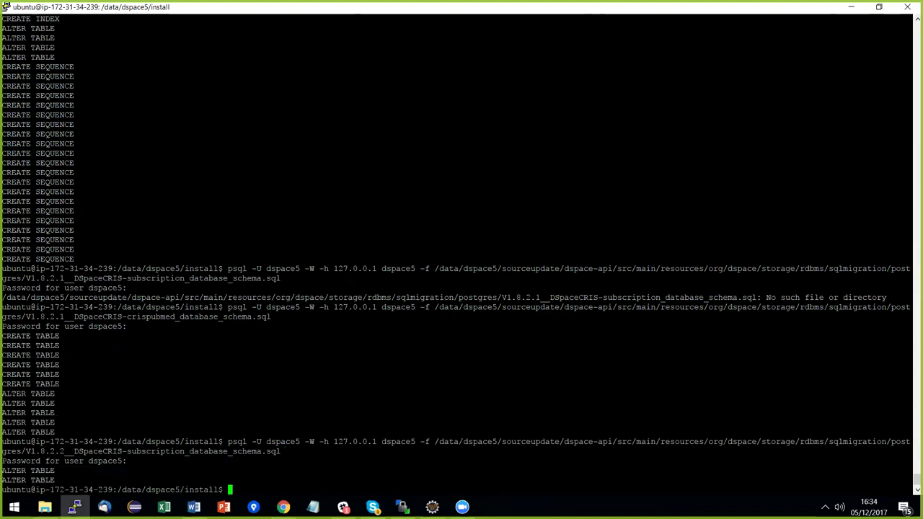
Paste and run the V3.2.1.0 crismodule 182_to_321 upgrade script with the database password.
key(alt+Tab)
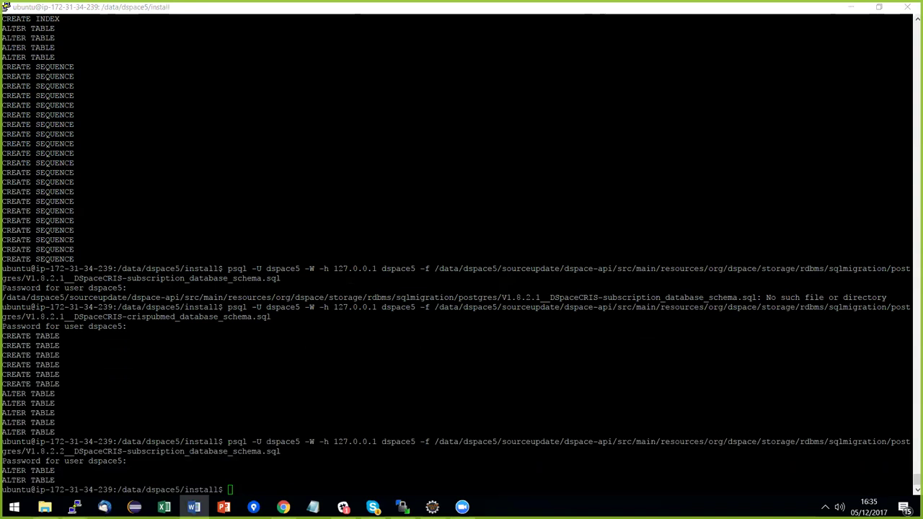
key(alt+Tab)
text(psql -U dspace5 -W -h 127.0.0.1 dspace5 -f /data/dspace5/sourceupdate/dspace-api/src/main/resources/org/dspace/storage/rdbms/sqlmigration/postgres/V3.2.1.0__DSpaceCRIS-Upgrade-crismodule_182_to_321.sql)
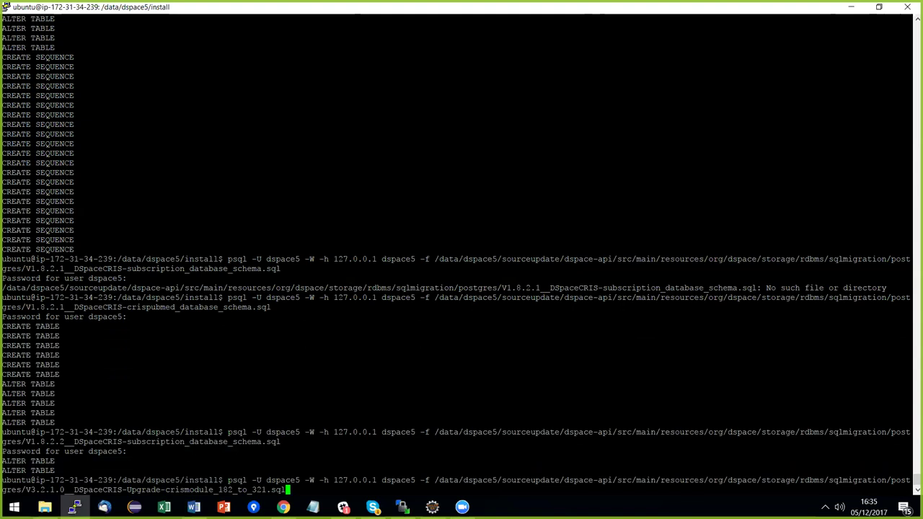
key(Return)
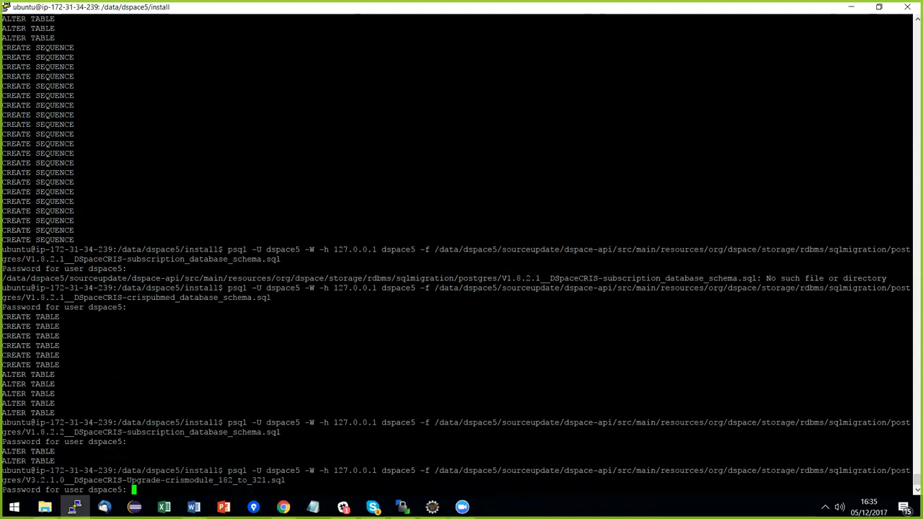
key(Return)
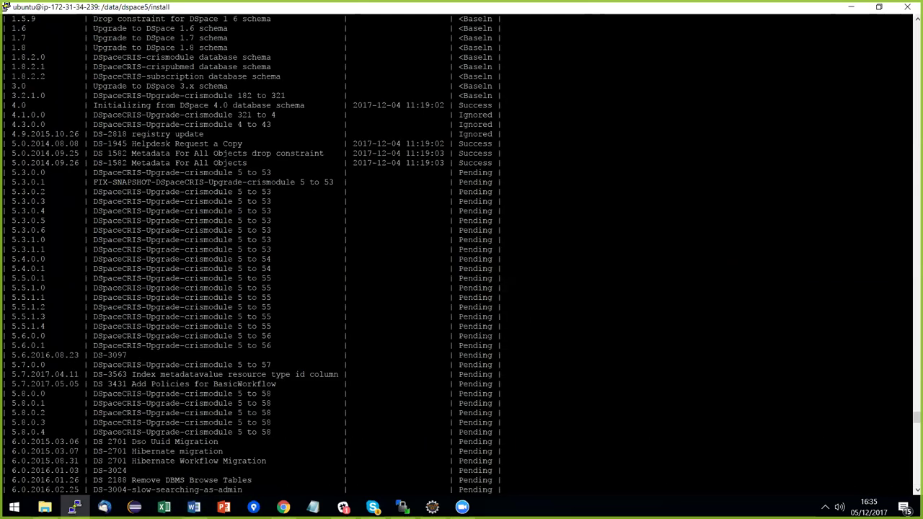
scroll(40, 304, up, 8)
drag(6, 297, 309, 317)
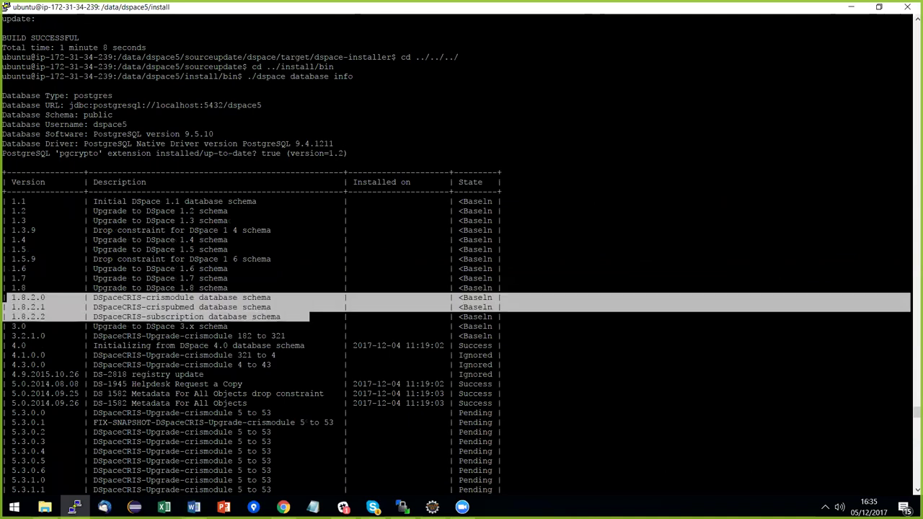
drag(8, 336, 507, 336)
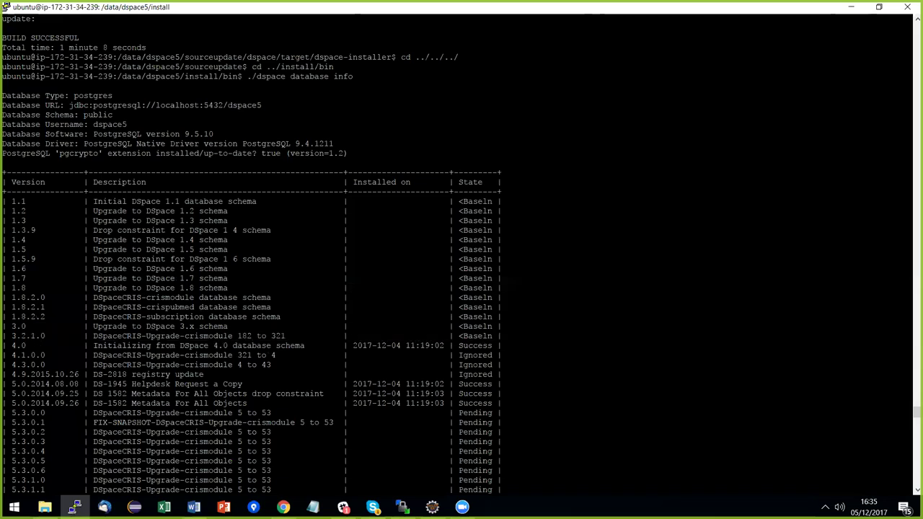
drag(459, 355, 498, 374)
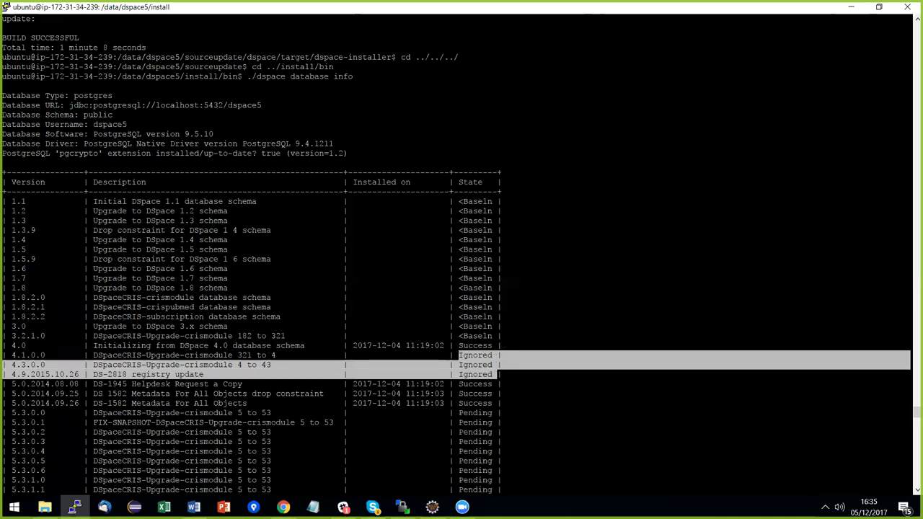
key(alt+Tab)
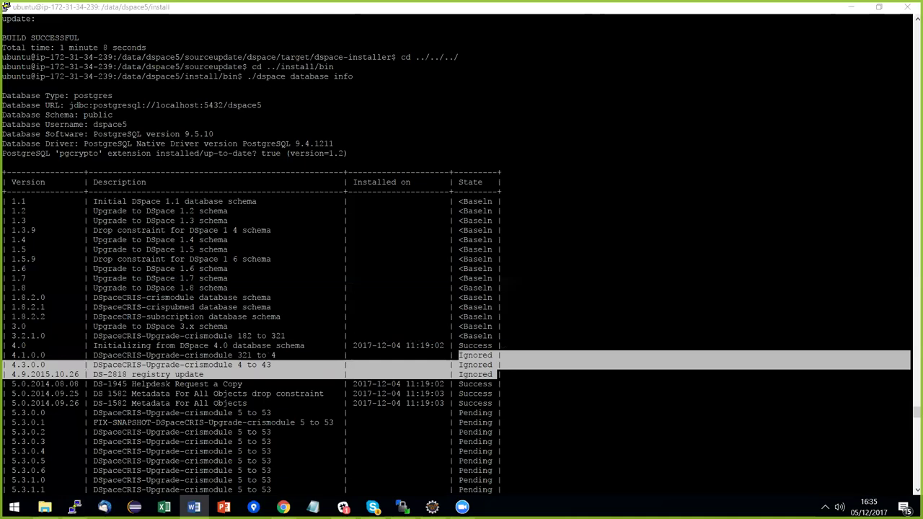
Return to the shell and change into /data/dspace5/install/bin with 'cd bin'.
key(Return)
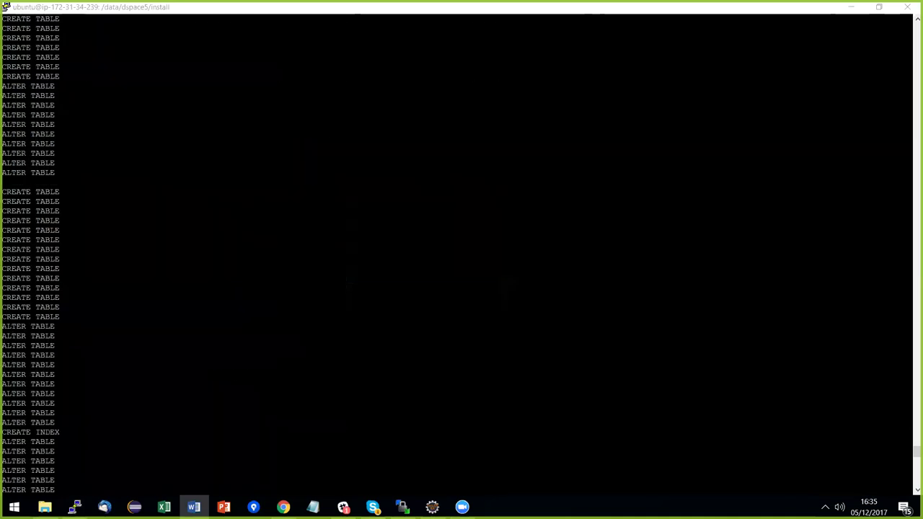
key(alt+Tab)
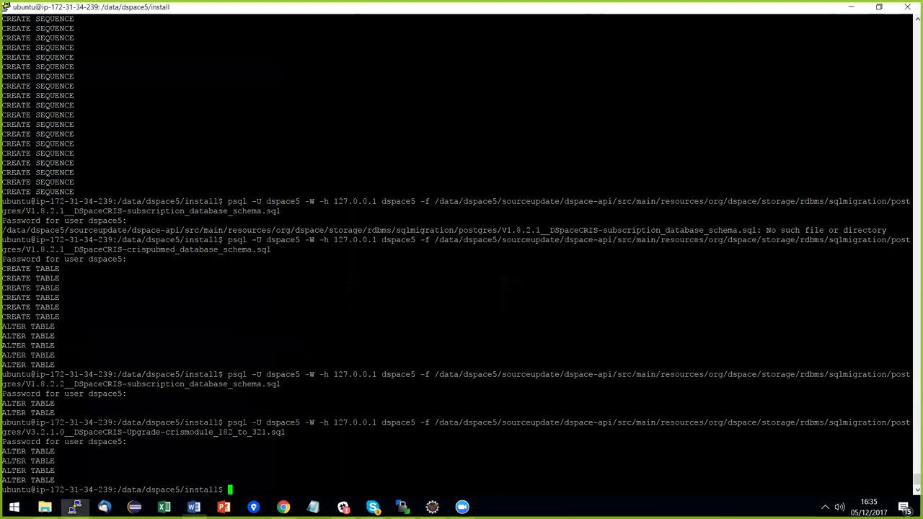
text(cd bin)
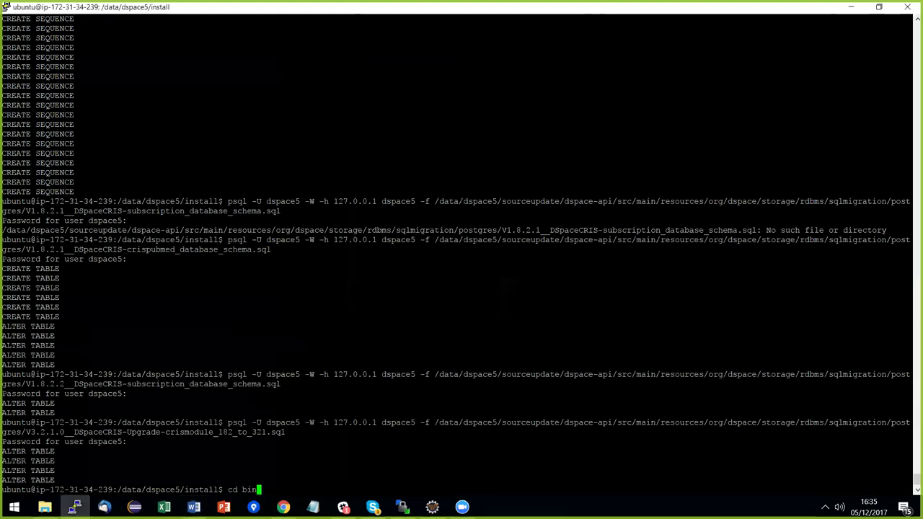
key(Return)
Run ./dspace database repair, then ./dspace database migrate ignored, letting both finish with Done.
text(./dspace database repair)
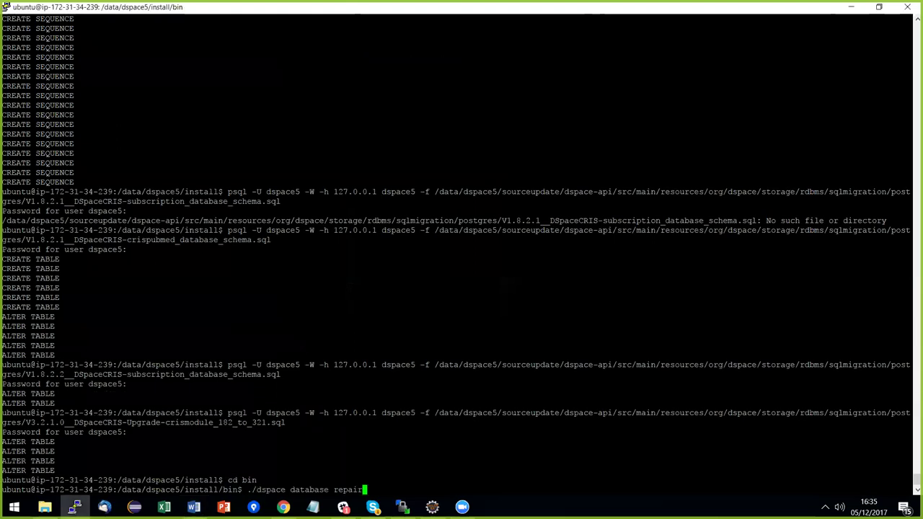
key(Return)
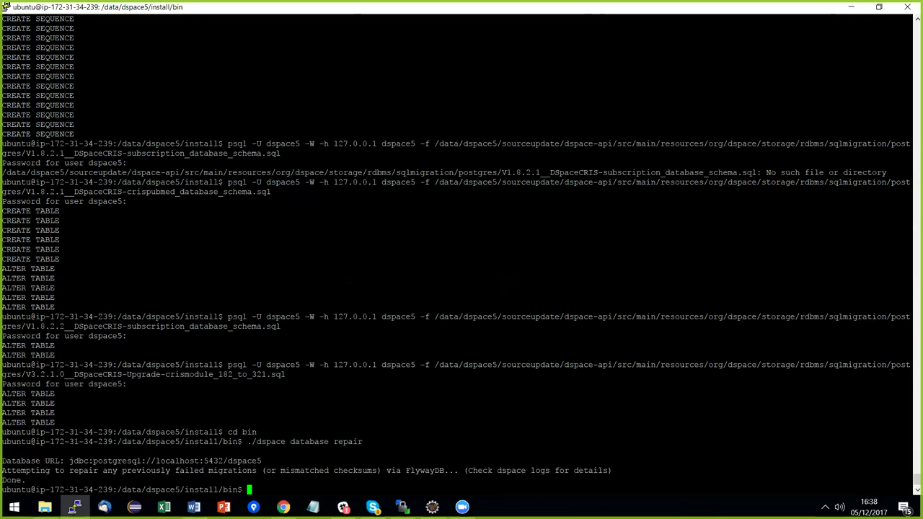
key(alt+Tab)
key(alt+Tab)
text(./dspace database migrate ignored)
key(Return)
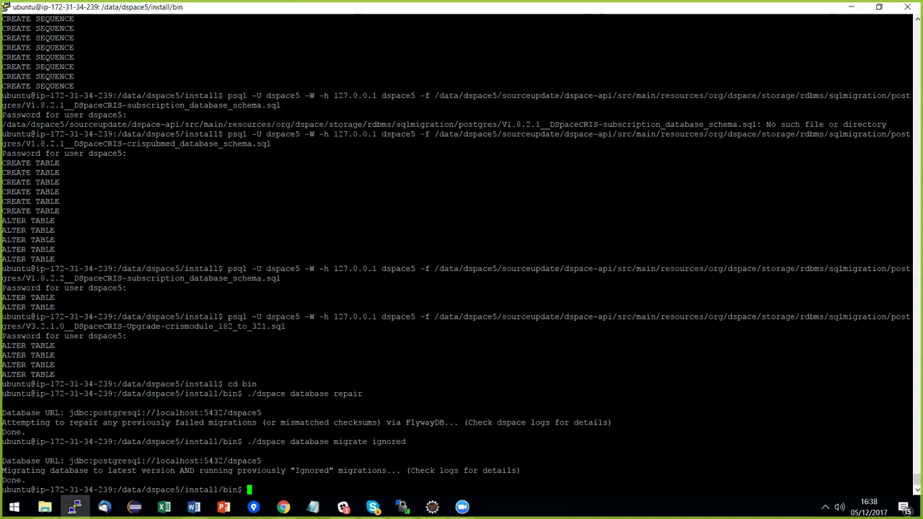
key(alt+Tab)
key(alt+Tab)
Scroll the wiki Installation page to step 7 and highlight upgrade scenarios a), b) and c).
scroll(301, 294, up, 1)
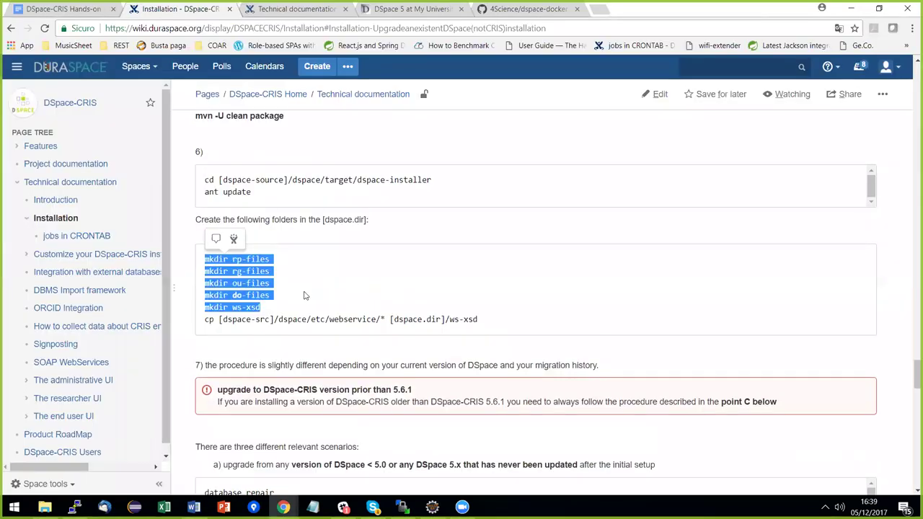
scroll(304, 294, down, 3)
scroll(245, 277, down, 4)
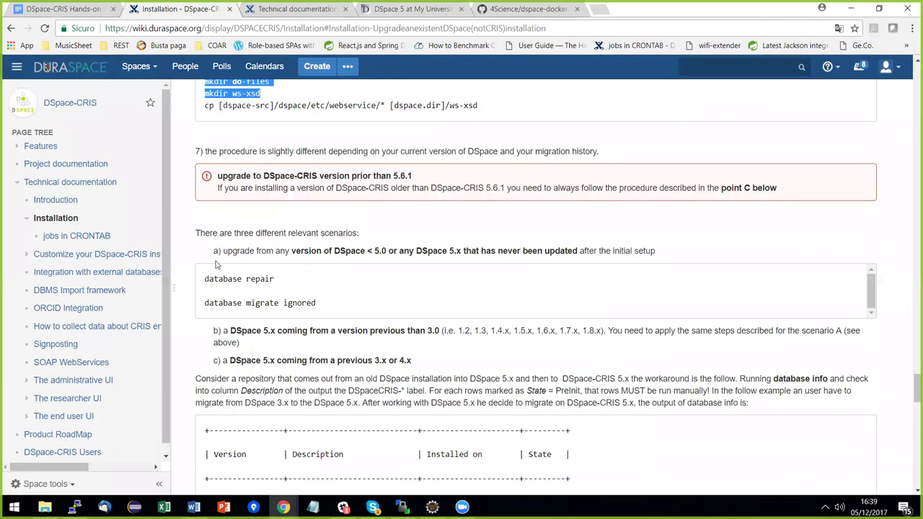
triple_click(217, 233)
right_click(695, 247)
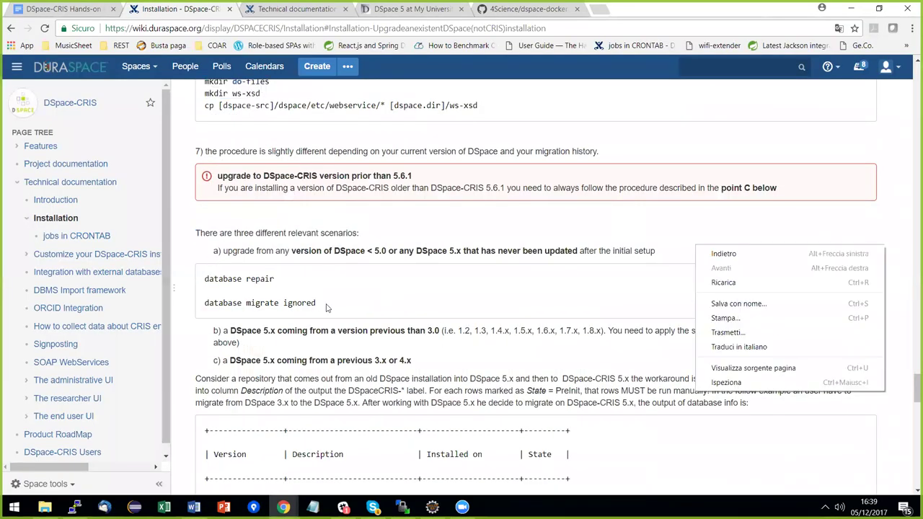
click(263, 261)
drag(214, 250, 580, 251)
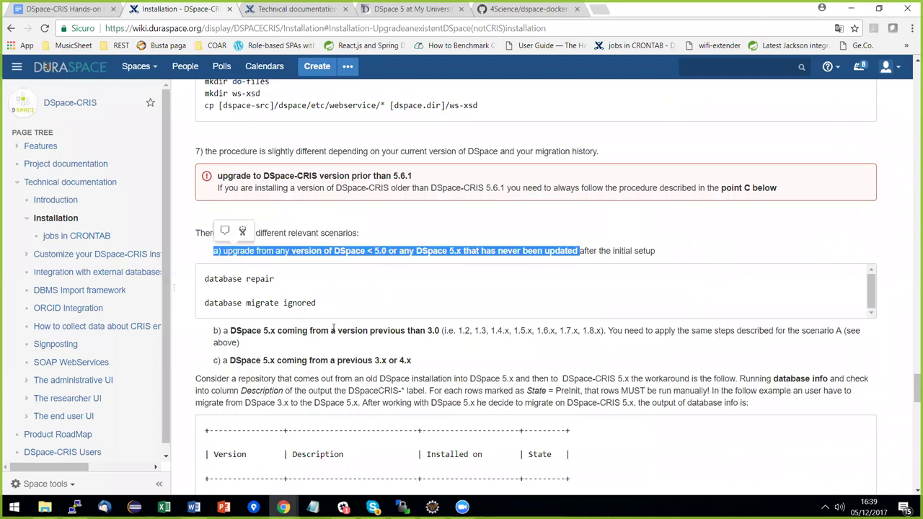
drag(214, 331, 445, 358)
click(459, 357)
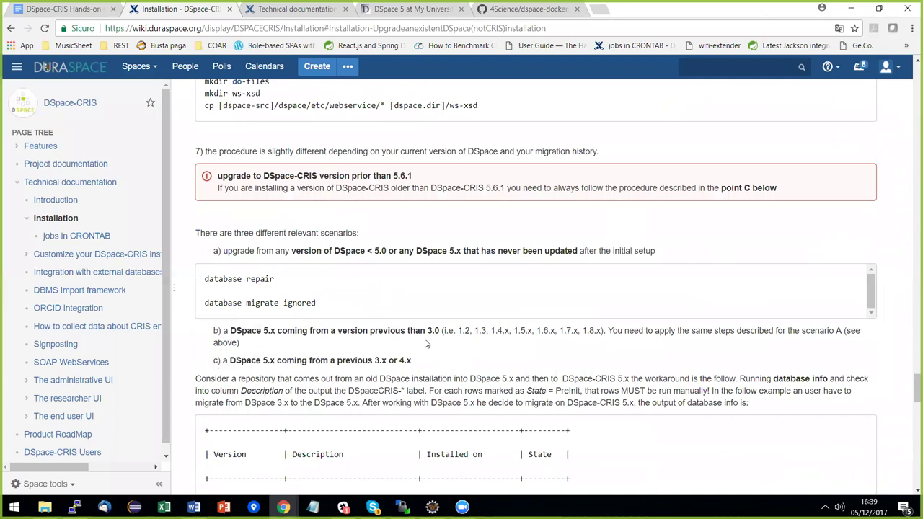
scroll(418, 326, down, 1)
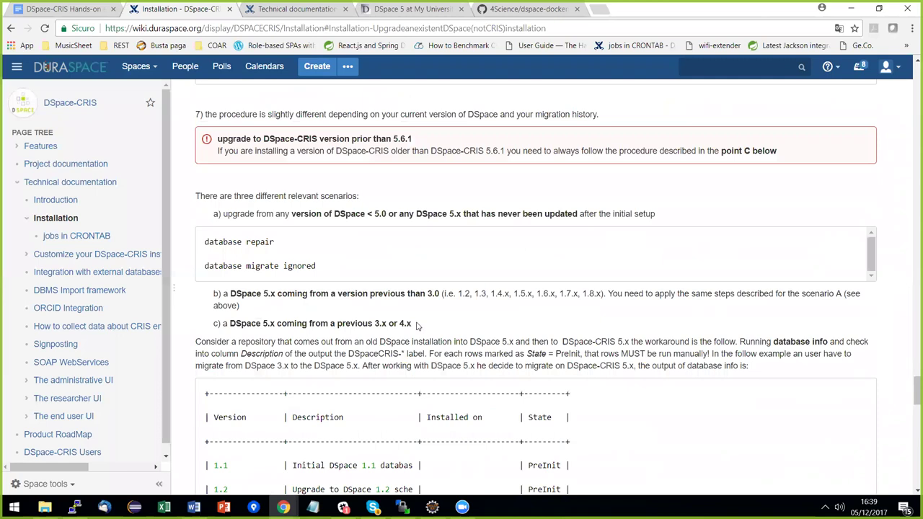
scroll(416, 326, down, 2)
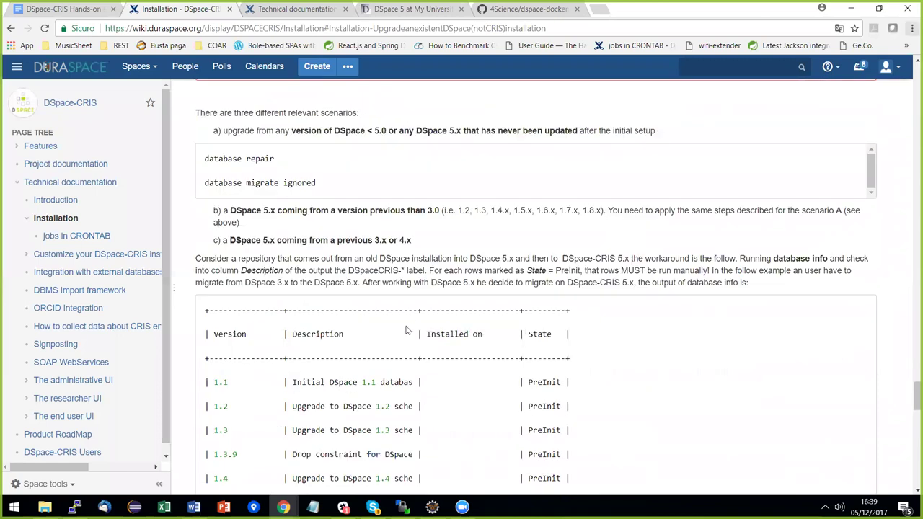
key(alt+Tab)
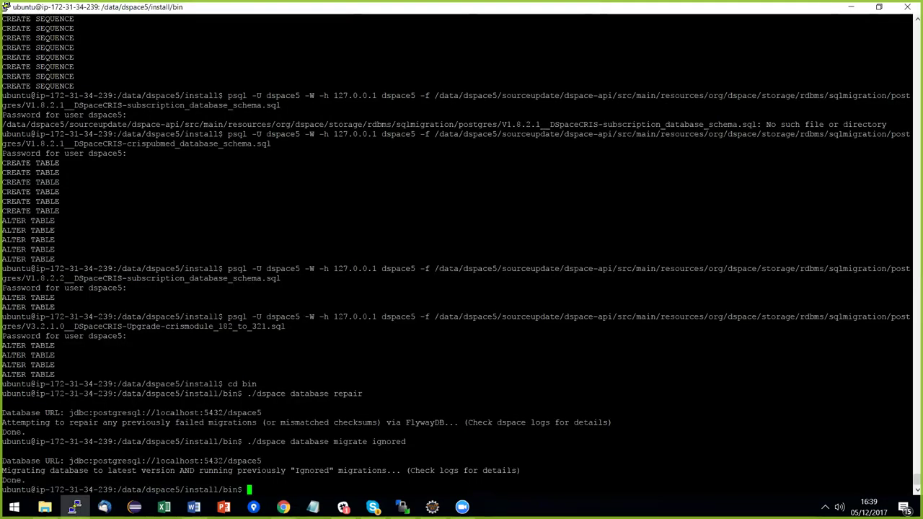
Run ./dspace database info to confirm every migration through 6.1.2017.08.09 shows Success.
key(Up)
key(Up)
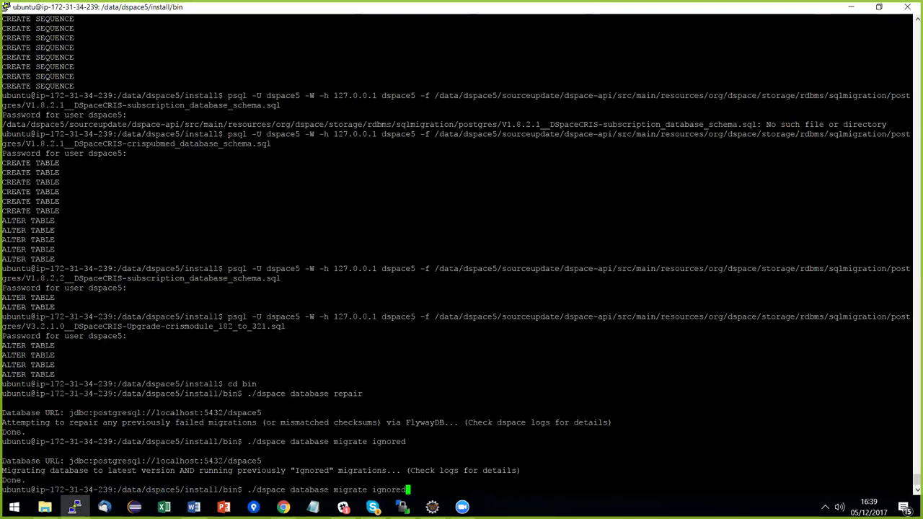
key(BackSpace)
key(BackSpace)
key(BackSpace)
key(BackSpace)
key(BackSpace)
key(BackSpace)
text(info)
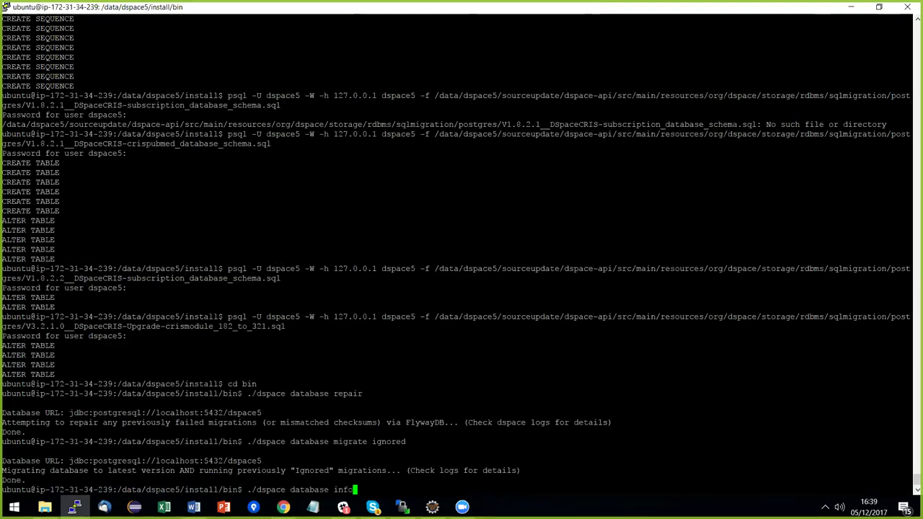
key(Return)
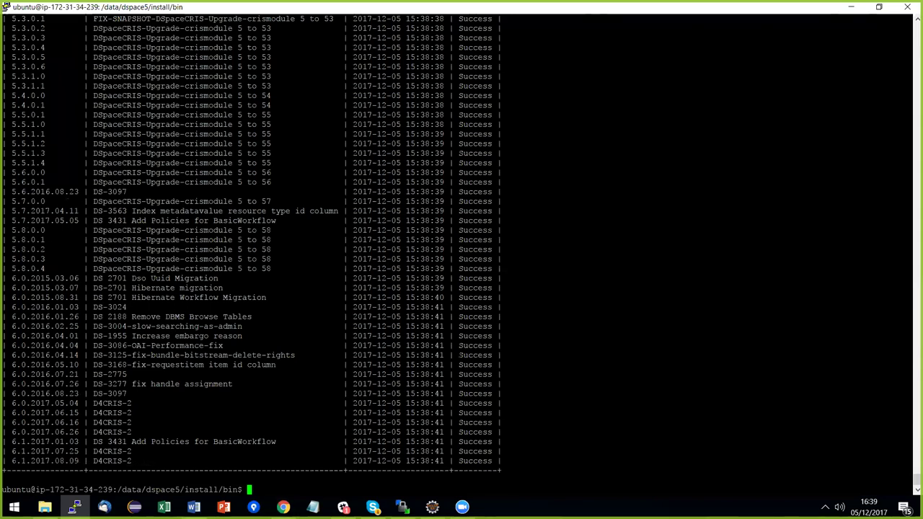
key(alt+Tab)
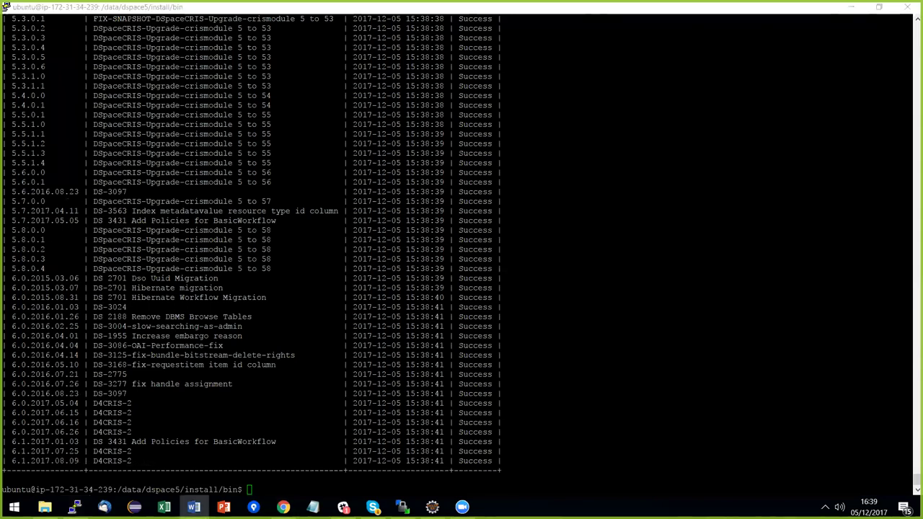
key(alt+Tab)
key(Tab)
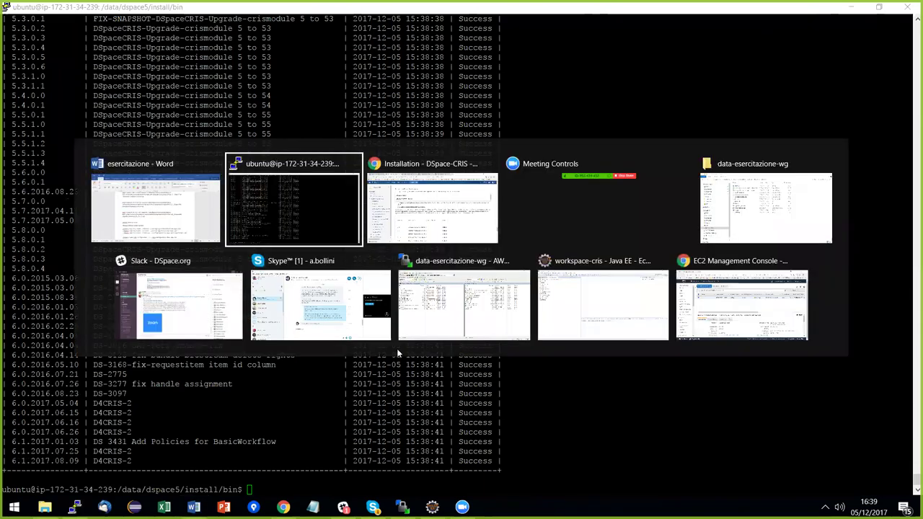
Scroll past the migration table to the ADDONS TASK box with three registry-loader commands.
scroll(483, 355, down, 5)
scroll(482, 355, down, 6)
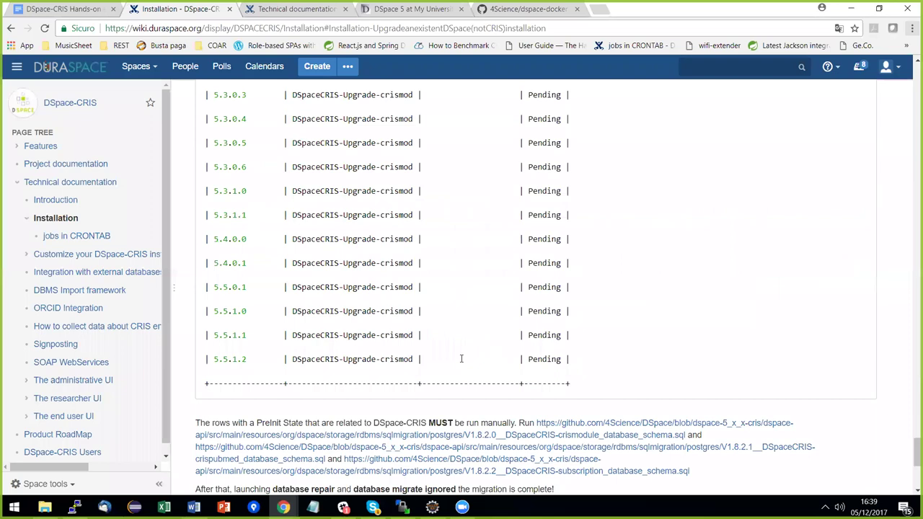
scroll(447, 348, down, 4)
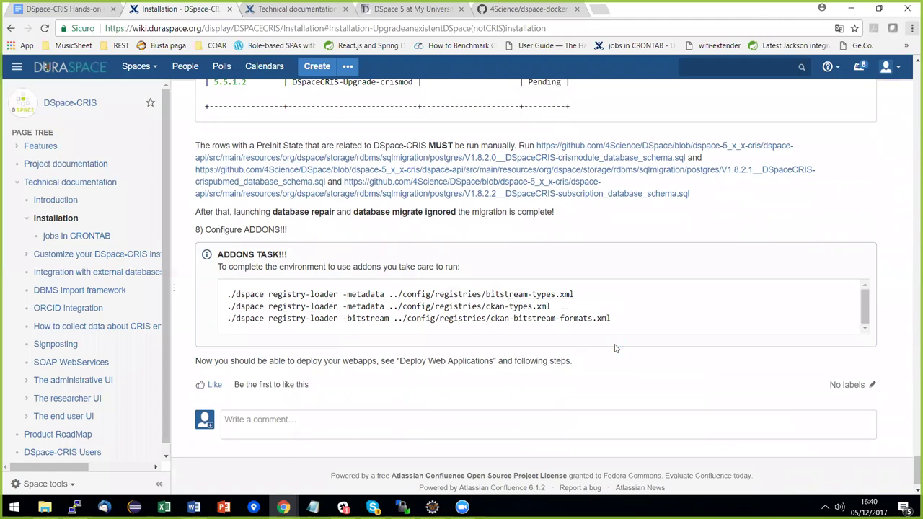
key(alt+Tab)
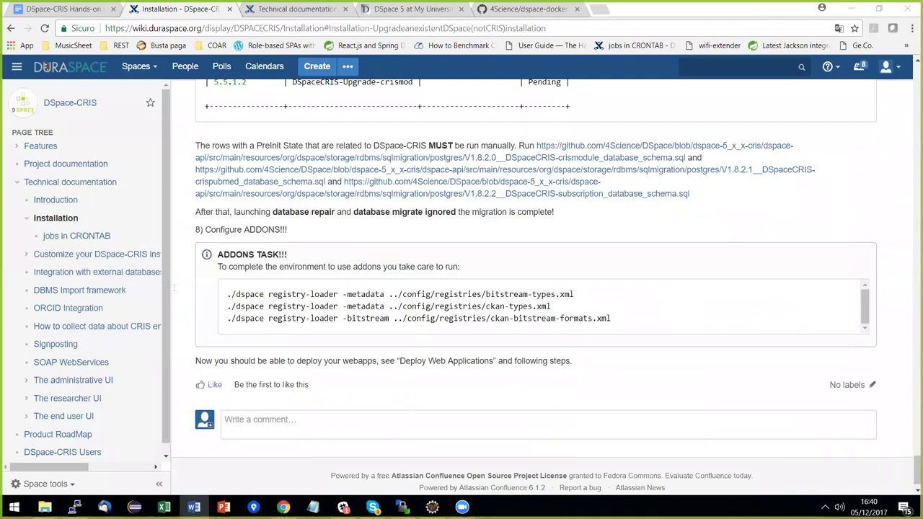
key(alt+Tab)
key(Tab)
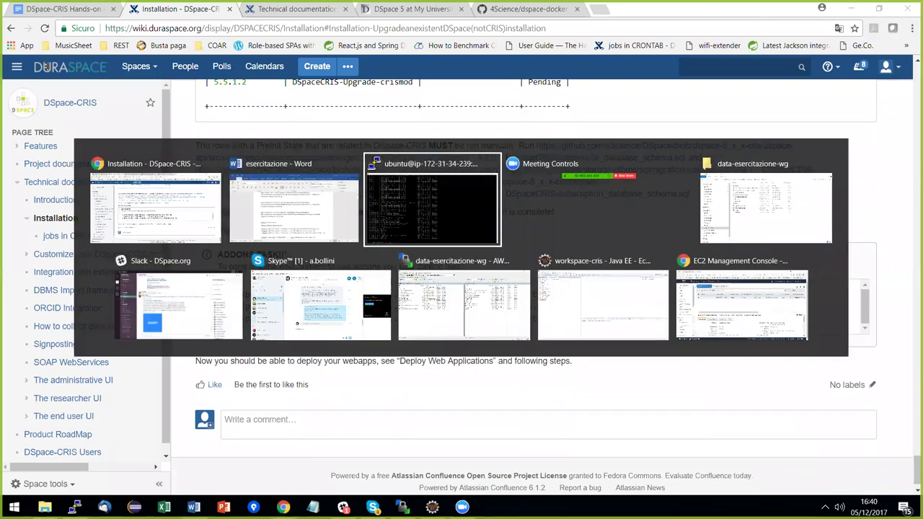
Run ./dspace registry-loader for bitstream-types.xml, ckan-types.xml and ckan-bitstream-formats.xml.
key(Return)
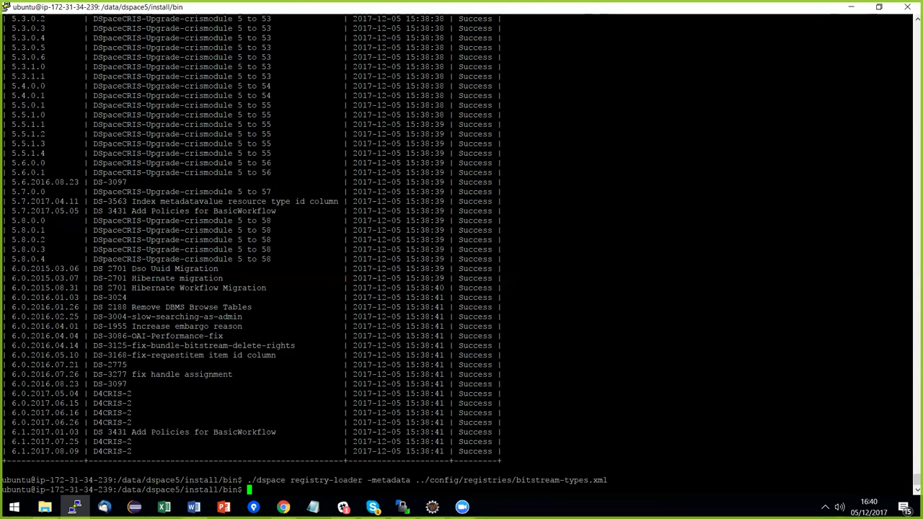
key(alt+Tab)
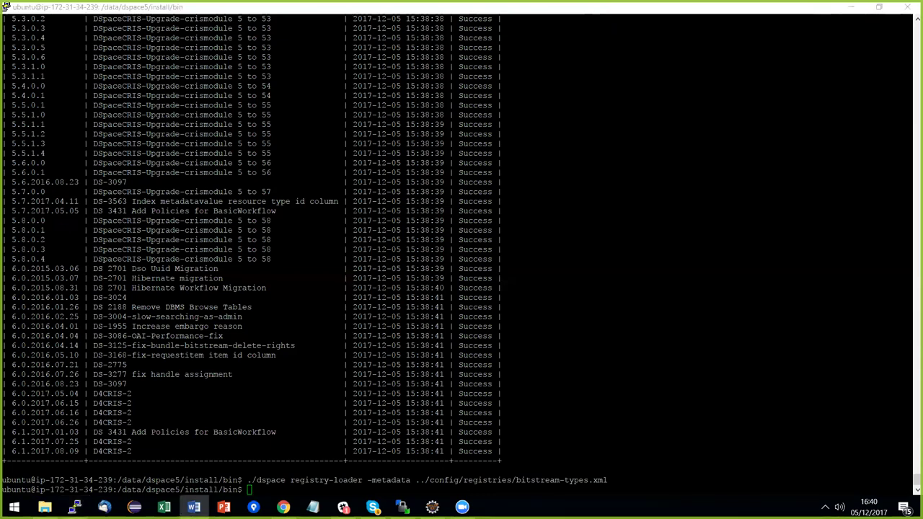
key(alt+Tab)
key(Up)
key(Up)
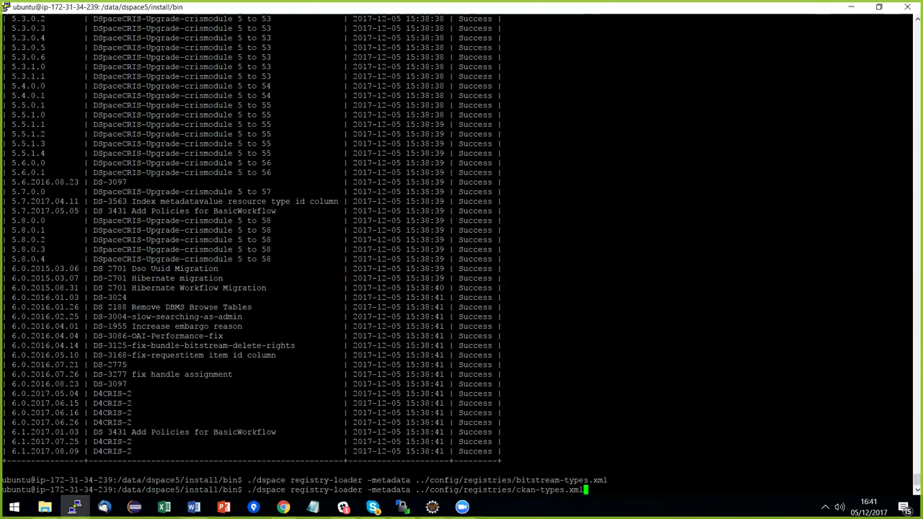
key(Return)
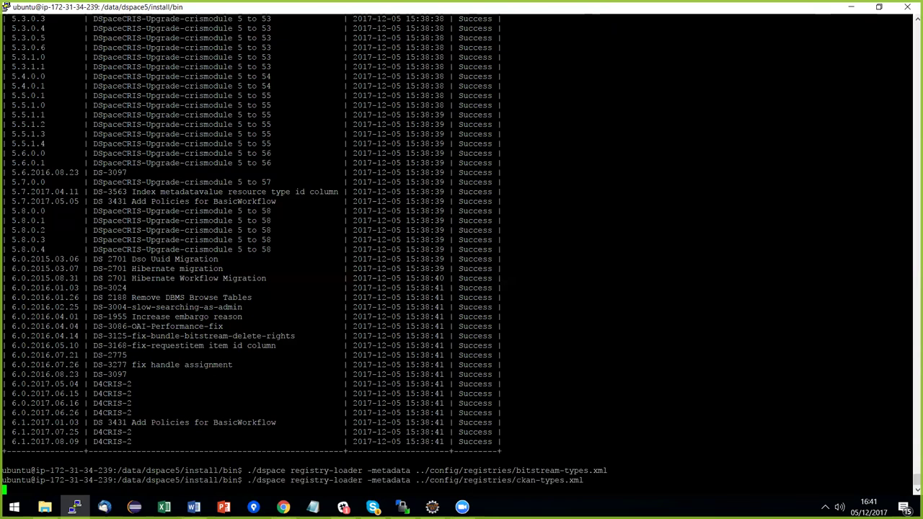
key(alt+Tab)
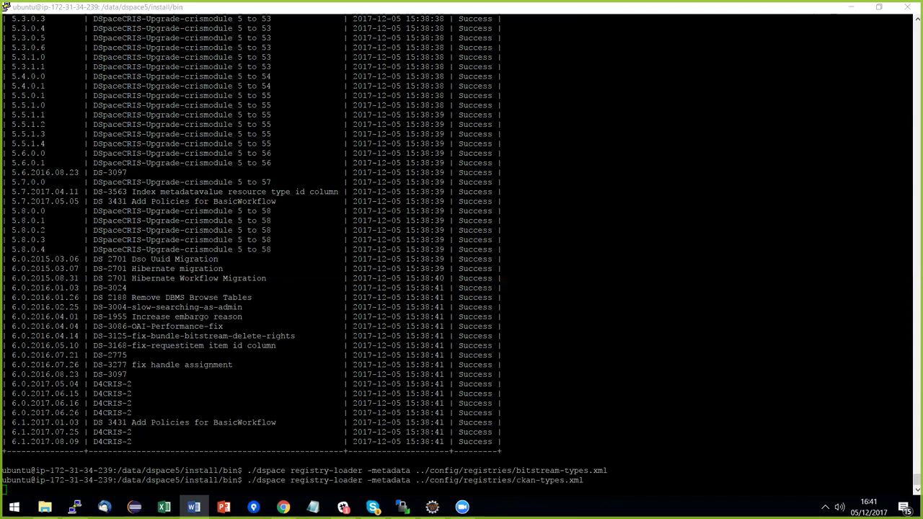
key(alt+Tab)
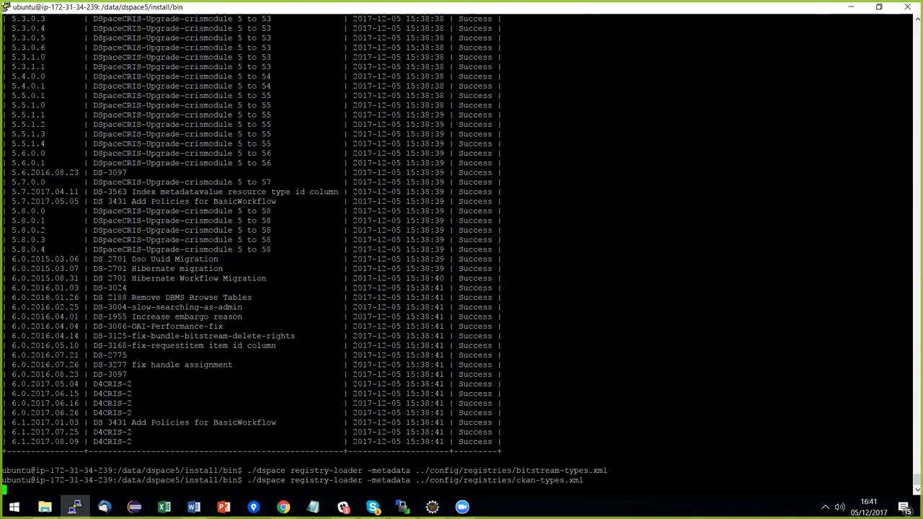
text(./dspace registry-loader -bitstream ../config/registries/ckan-bitstream-formats.xml)
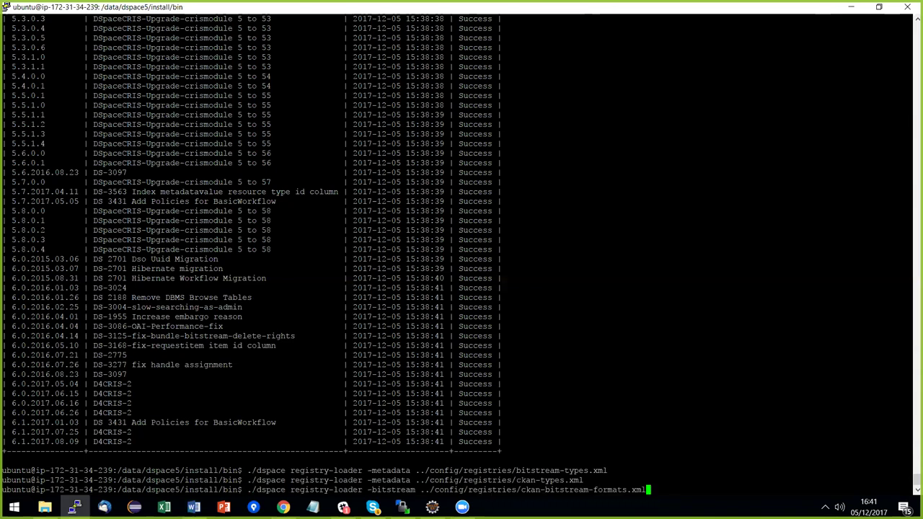
key(Return)
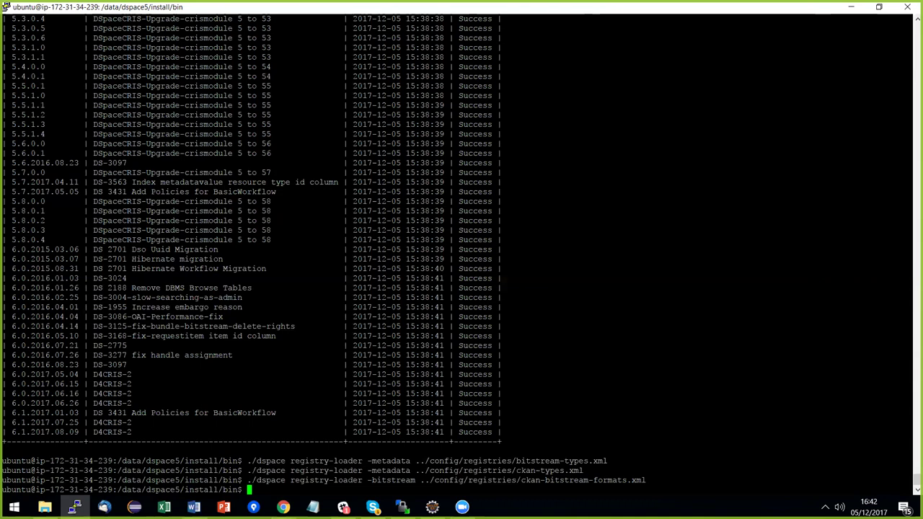
key(alt+Tab)
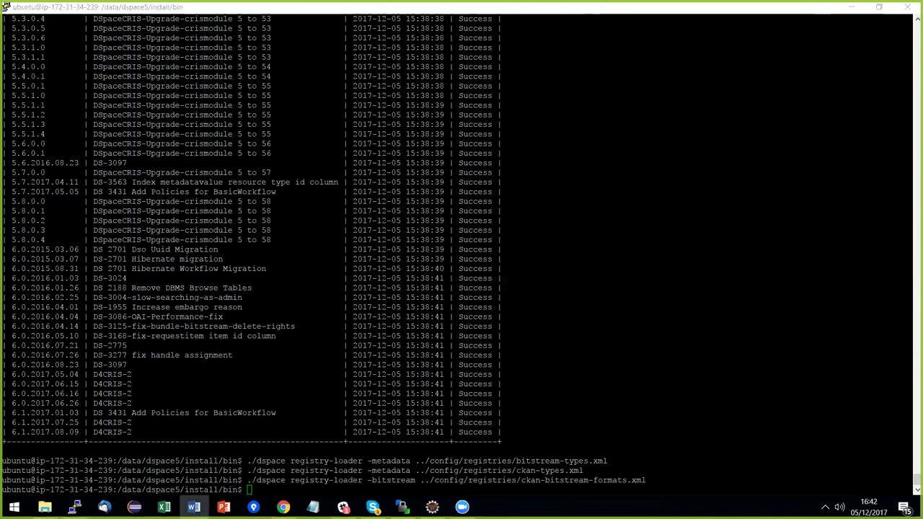
key(alt+Tab)
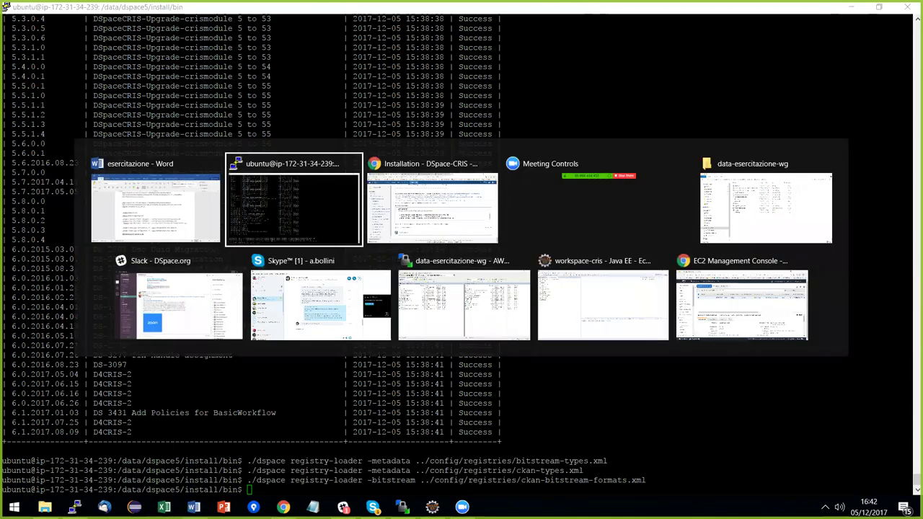
Return to the wiki page and jump to the DSpace-CRIS Installation Overview section.
key(alt+Tab)
scroll(365, 352, down, 1)
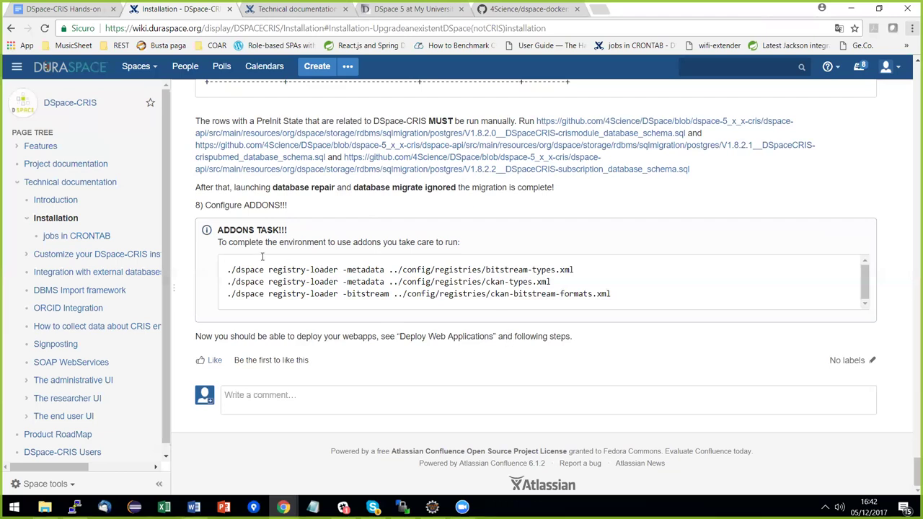
scroll(444, 335, up, 1)
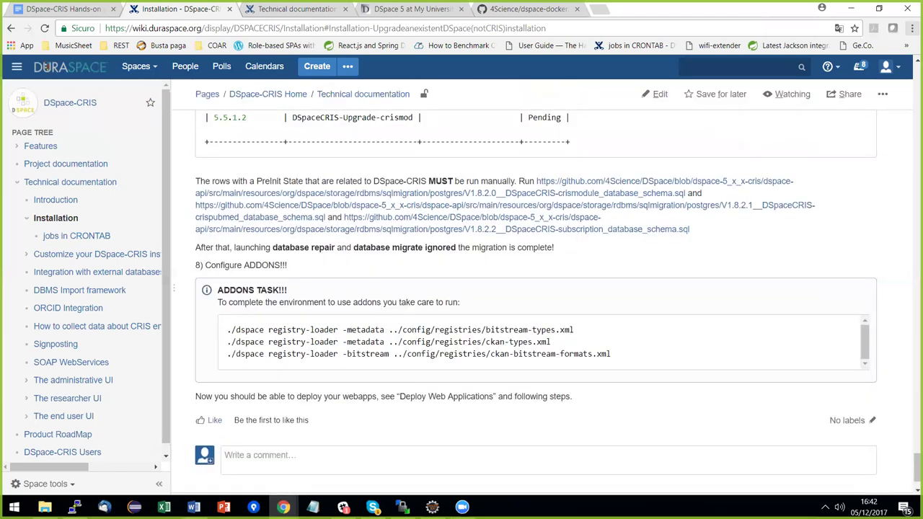
scroll(543, 303, up, 1)
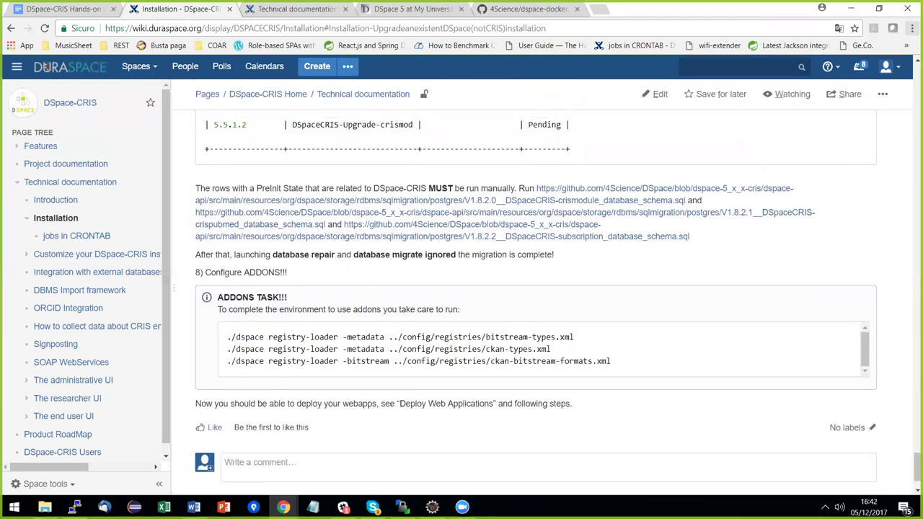
scroll(487, 411, up, 6)
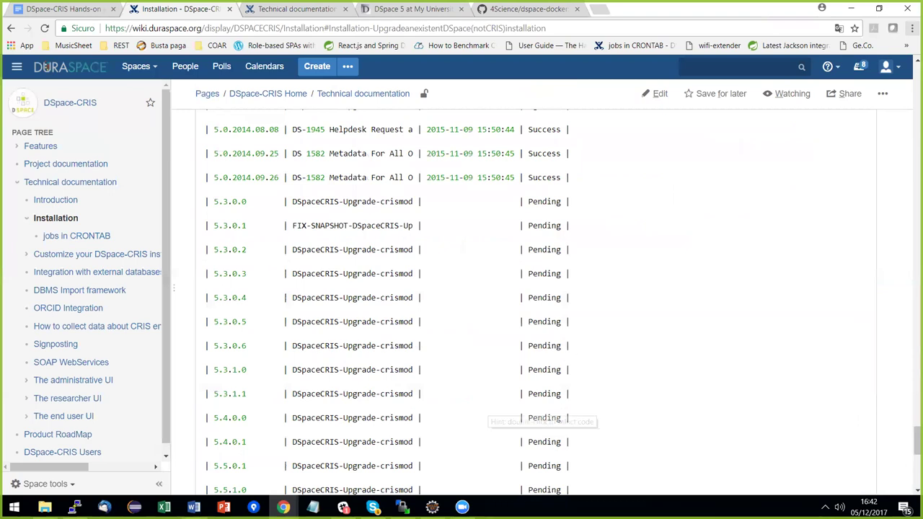
scroll(431, 231, up, 15)
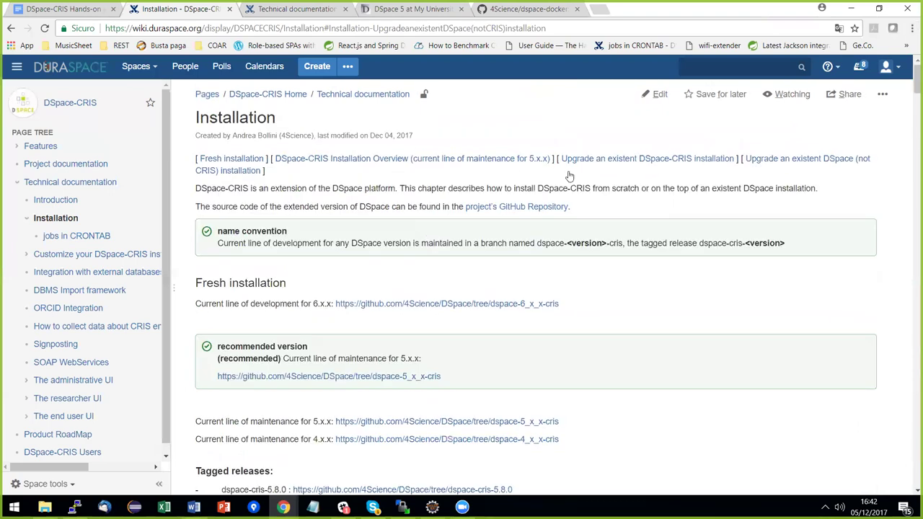
click(462, 164)
Scroll to step 9 and highlight the DSpace-CRIS data model configuration heading and intro.
scroll(464, 250, down, 4)
scroll(441, 265, down, 2)
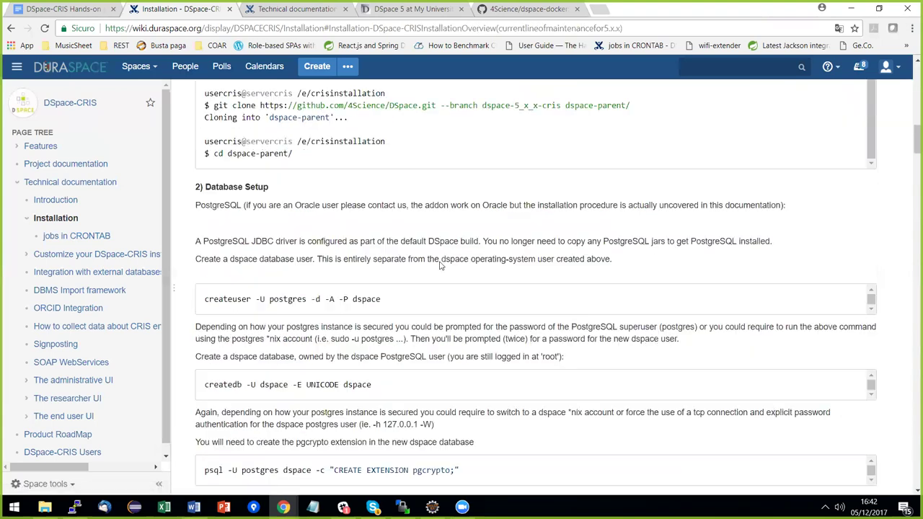
scroll(441, 265, down, 8)
scroll(433, 262, down, 15)
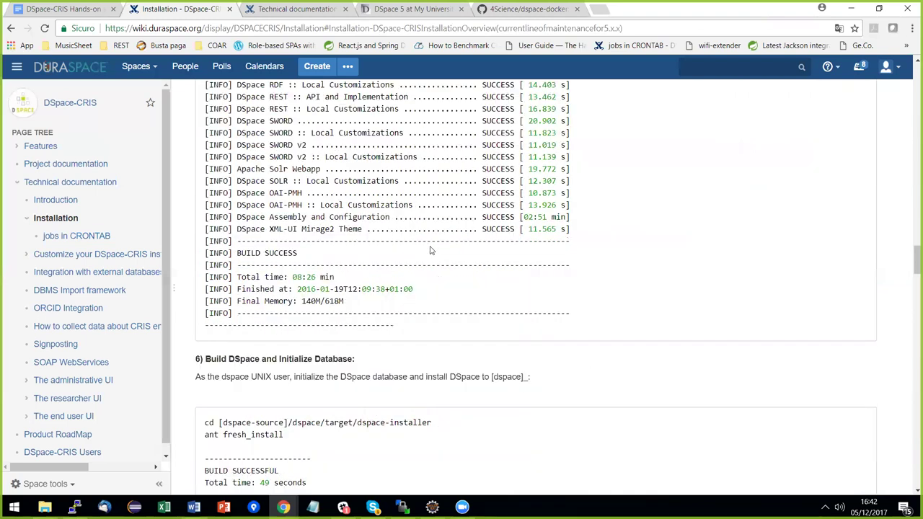
scroll(430, 251, down, 12)
scroll(443, 200, up, 2)
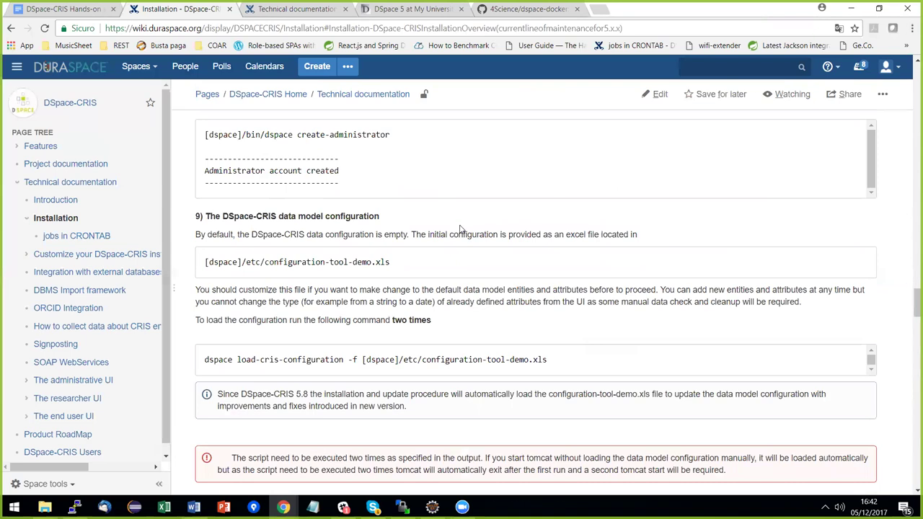
scroll(463, 171, down, 1)
drag(206, 156, 639, 170)
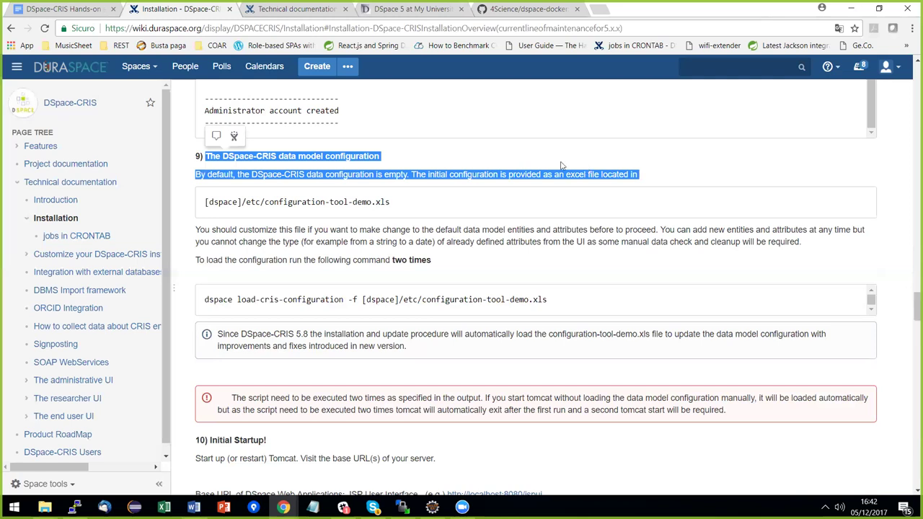
click(543, 200)
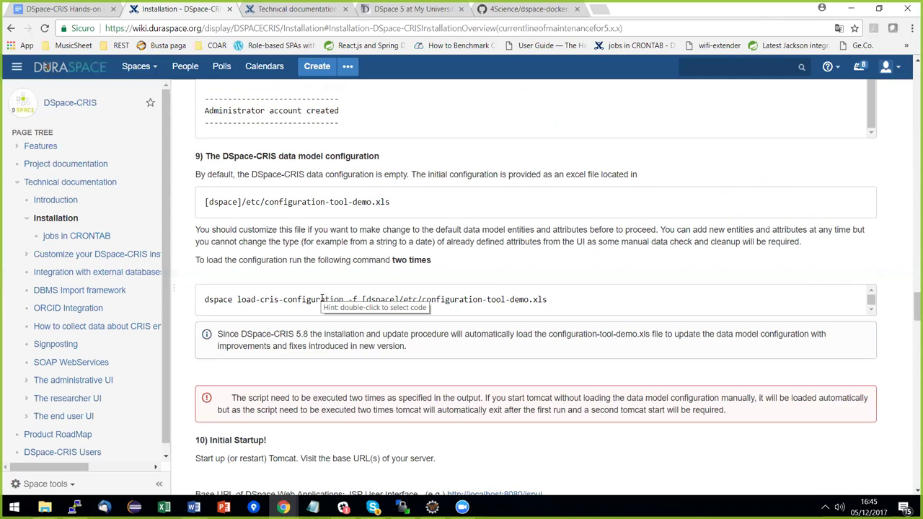
Finish reading step 9's load-cris-configuration instructions and switch windows toward the terminal.
key(alt+Tab)
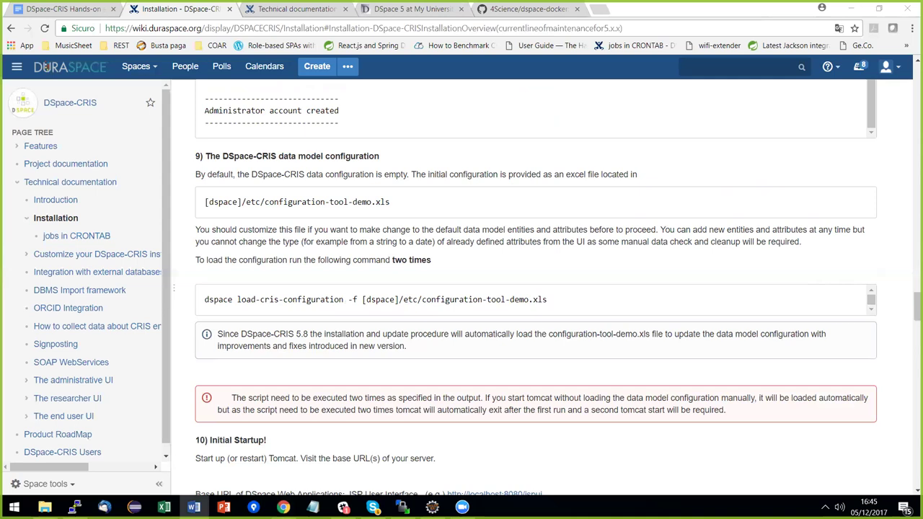
key(alt+Tab)
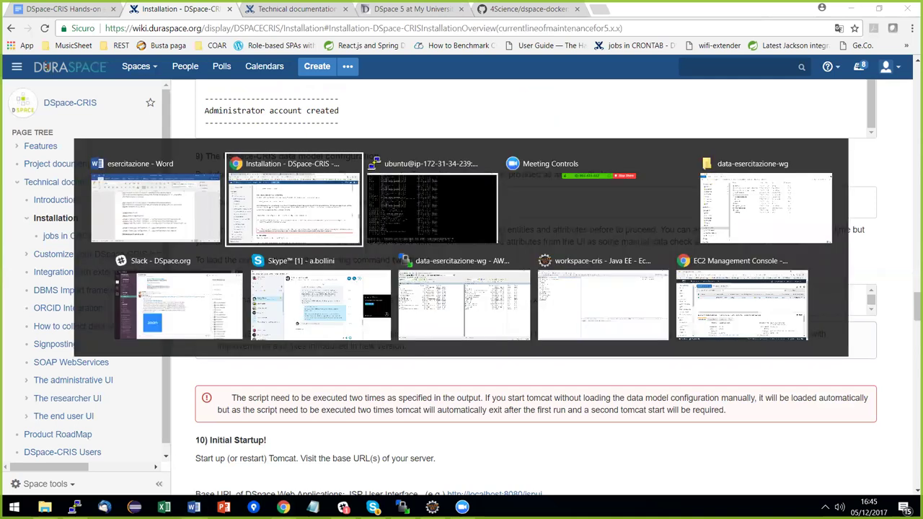
Run ./dspace load-cris-configuration -f ../etc/configuration-tool-demo.xls and highlight the research-object output.
key(alt+Tab)
text(load-cris-configuration -f ../etc/configuration-tool-demo.xls)
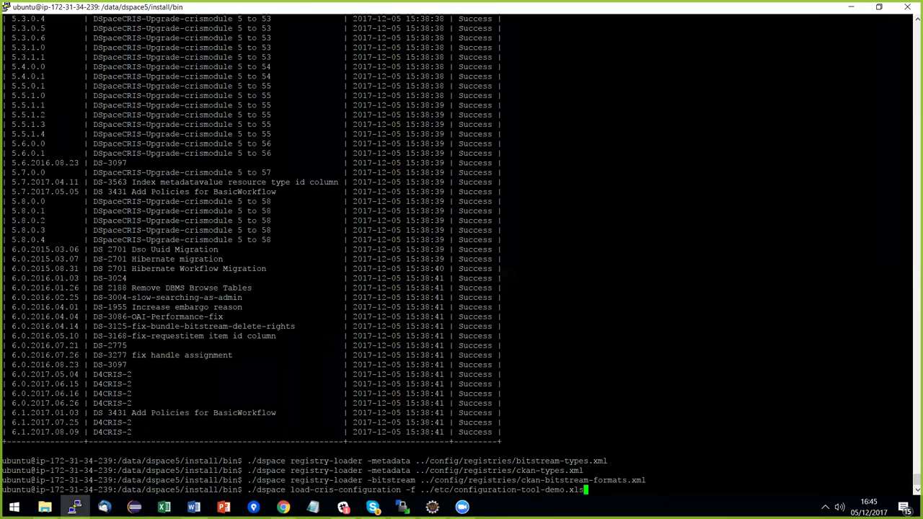
key(Return)
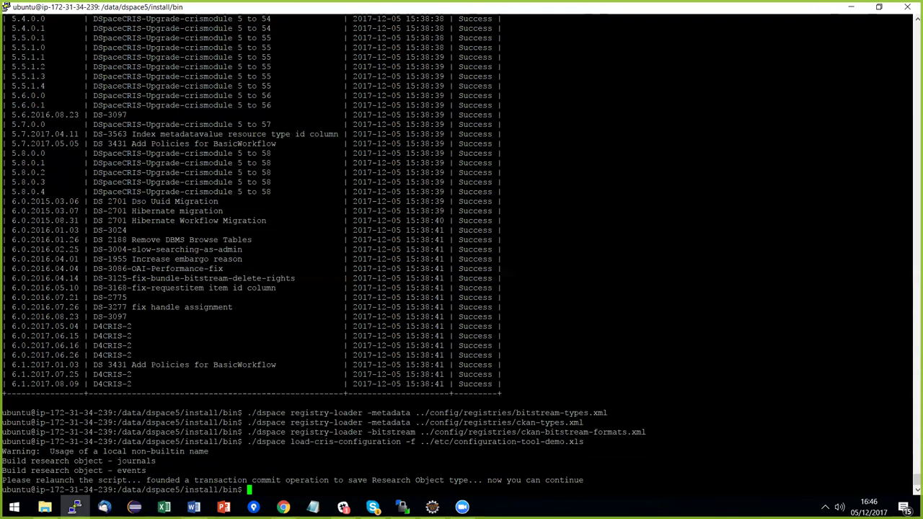
drag(910, 461, 117, 461)
Rerun load-cris-configuration a second time until it writes the rp and events properties.
drag(910, 471, 114, 470)
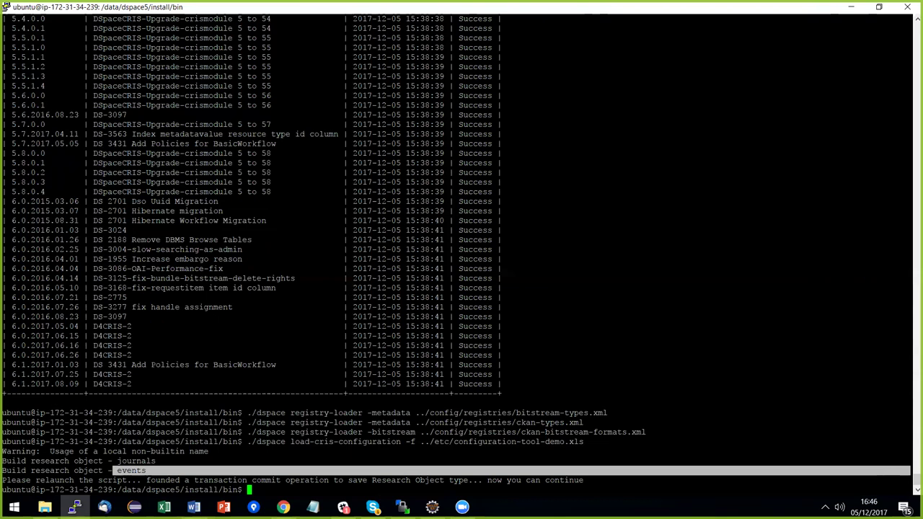
key(Up)
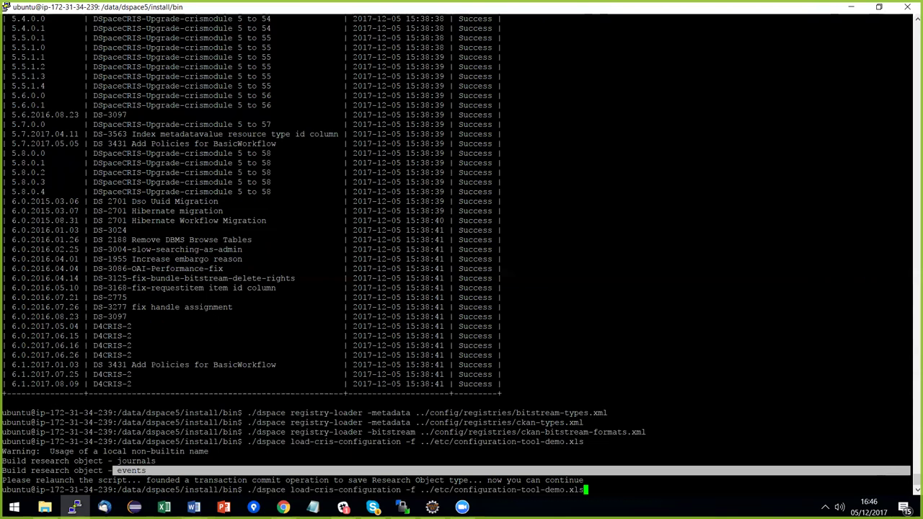
key(Return)
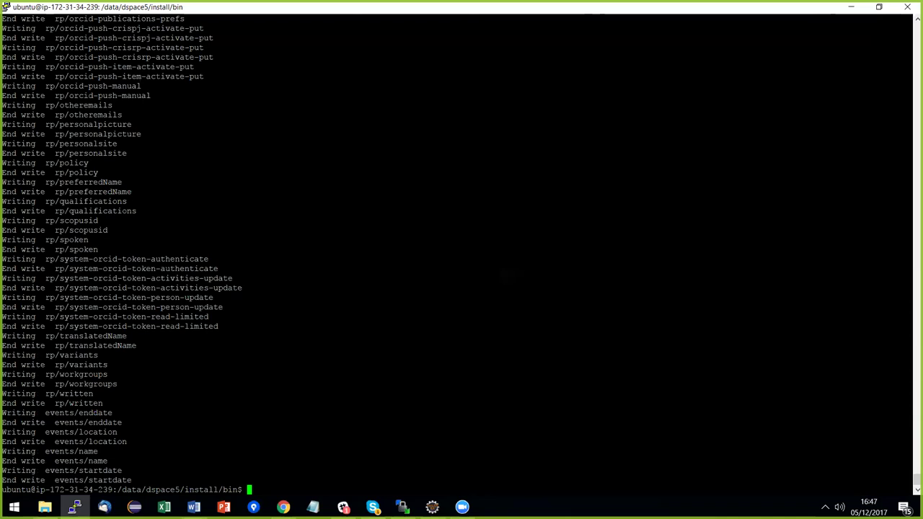
key(alt+Tab)
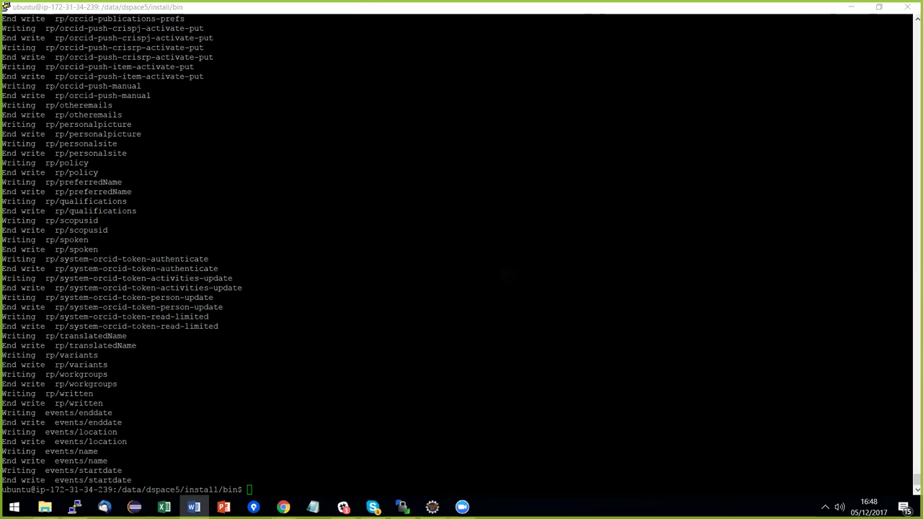
Bring the Chrome DSpace-CRIS Installation page at step 9 back in front of PuTTY.
key(alt+Tab)
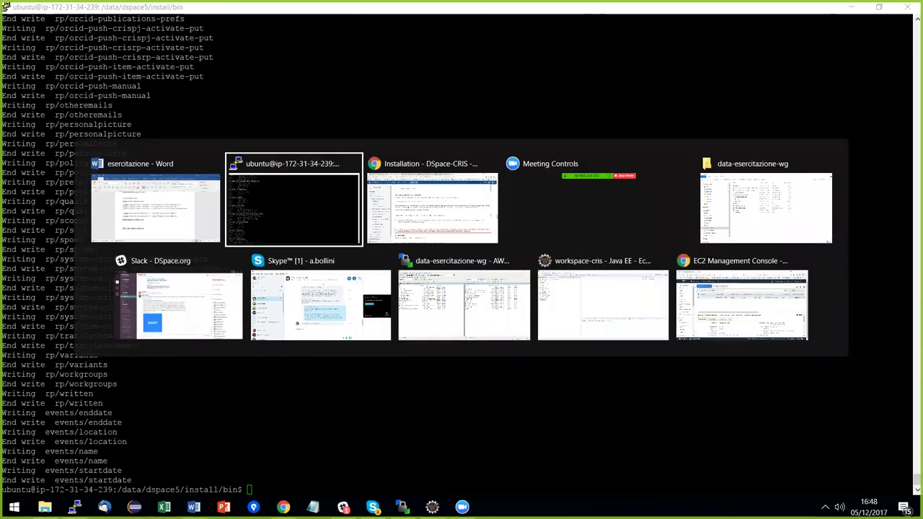
key(alt+Tab)
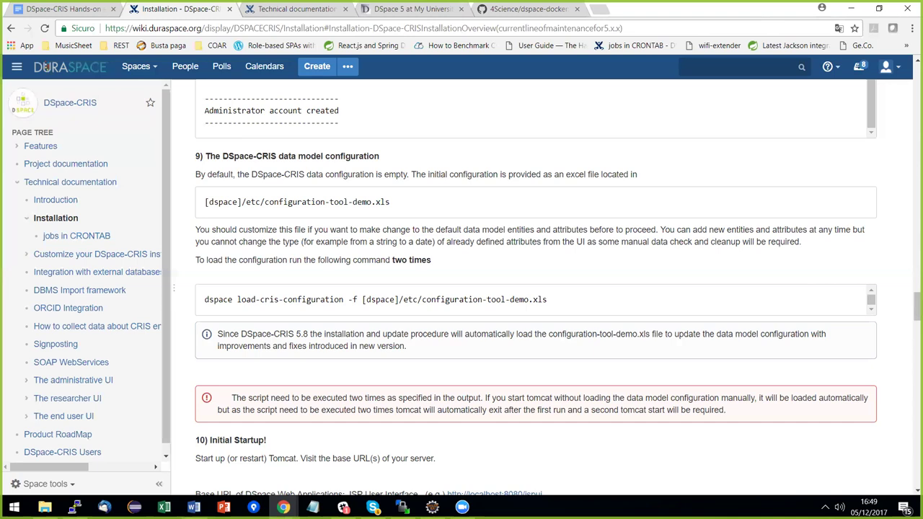
Read down past Initial Startup to the upgrade scenarios and the database info table.
scroll(45, 66, down, 3)
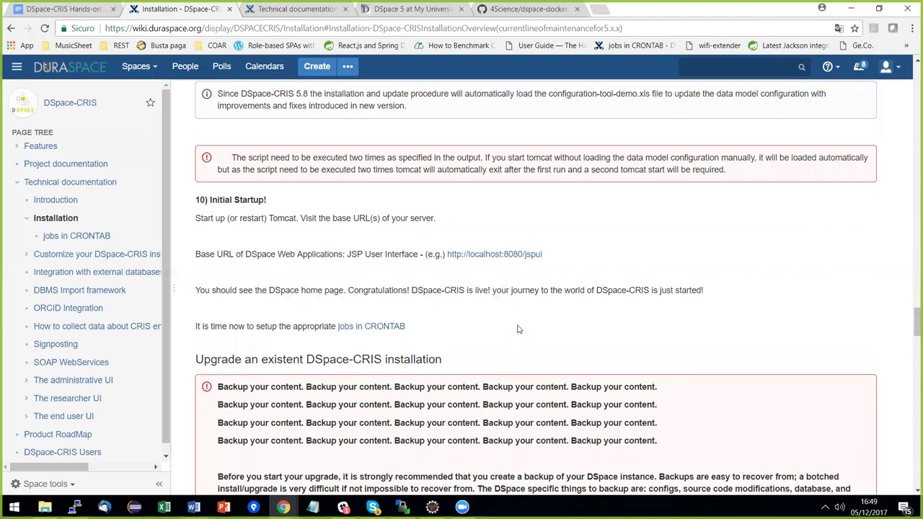
scroll(515, 325, down, 1)
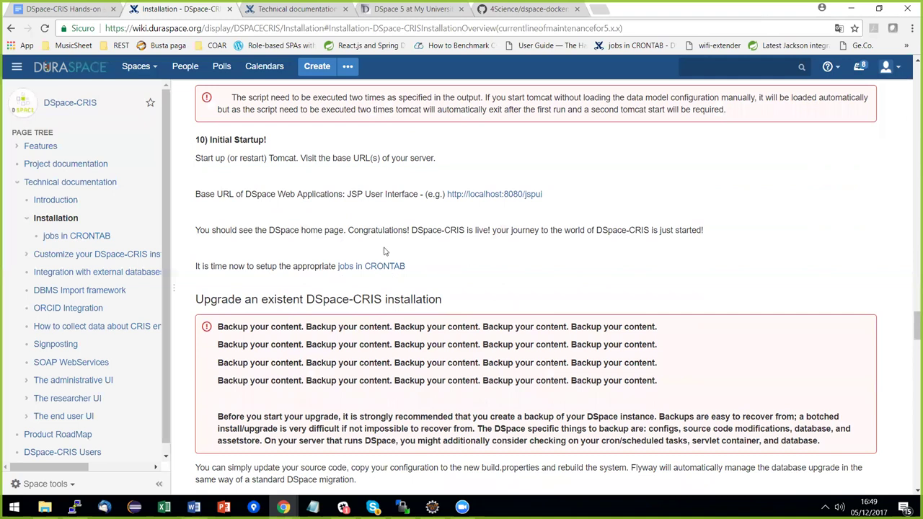
scroll(367, 280, up, 4)
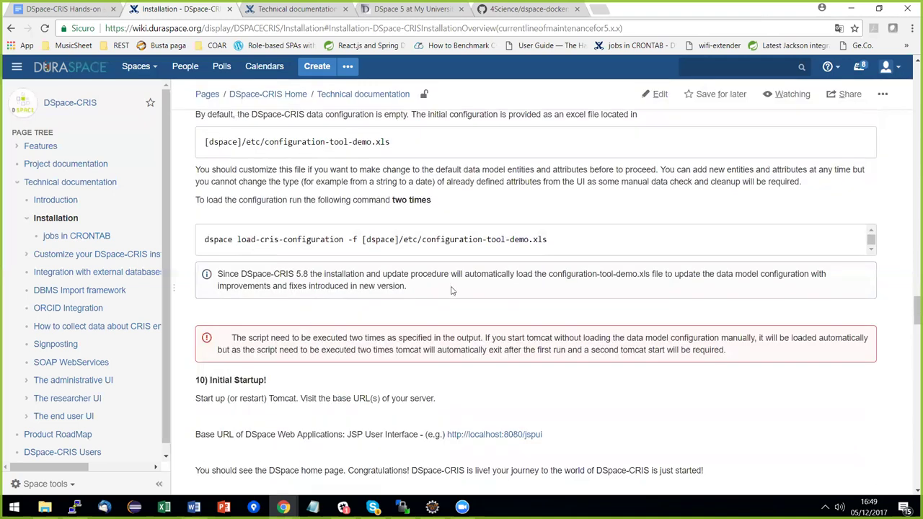
scroll(353, 276, down, 2)
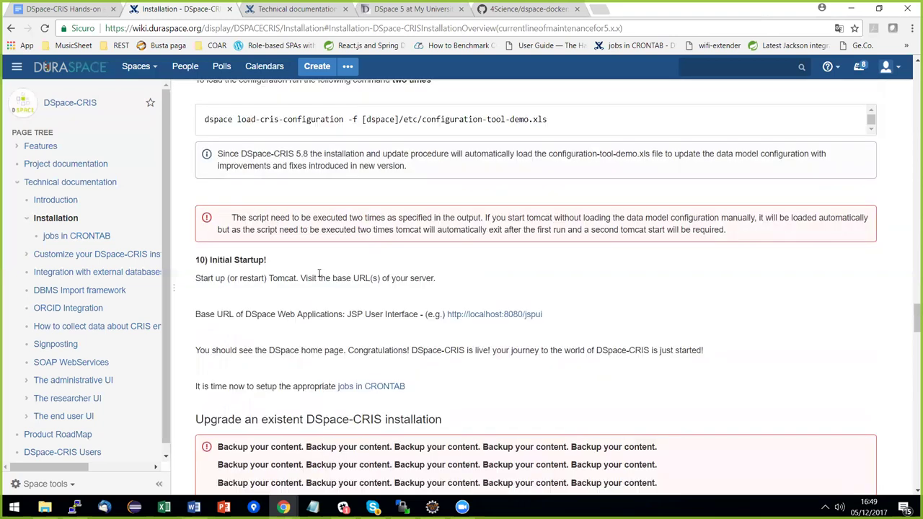
scroll(381, 300, down, 1)
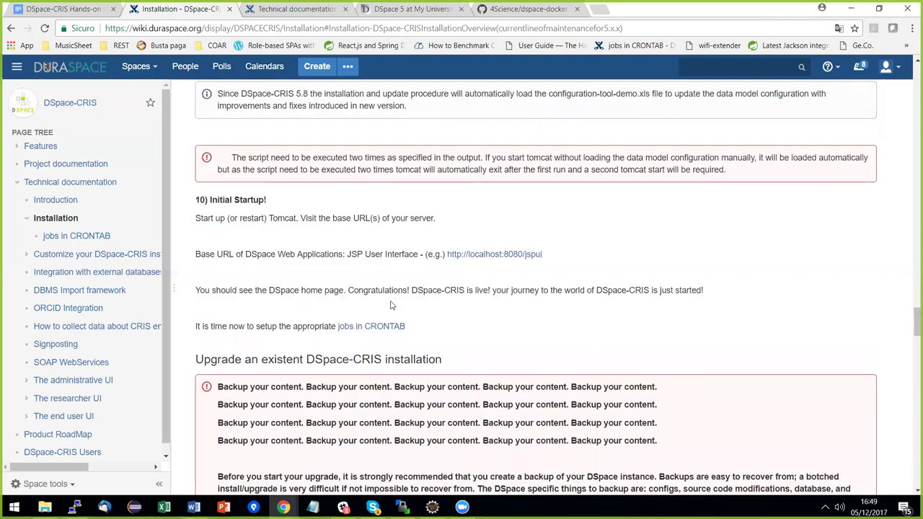
scroll(417, 305, down, 8)
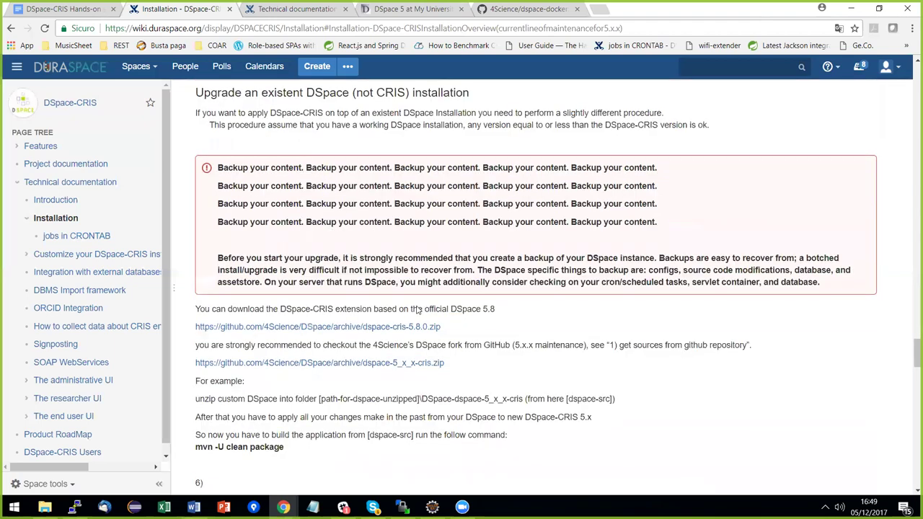
scroll(417, 309, down, 3)
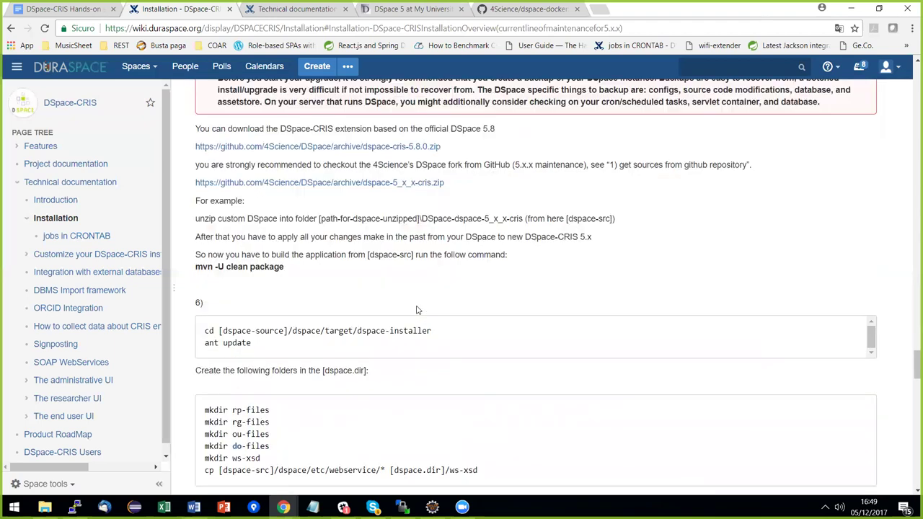
scroll(417, 310, down, 2)
scroll(417, 309, down, 5)
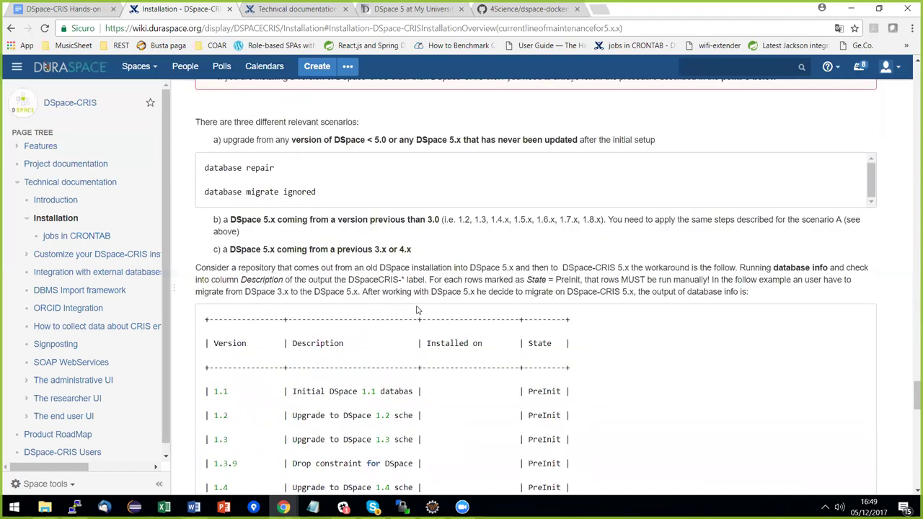
scroll(416, 310, up, 4)
Search the Installation page for 'cat', 'opt' and then 'skip' to locate the Tomcat parameter.
key(ctrl+f)
text(cat)
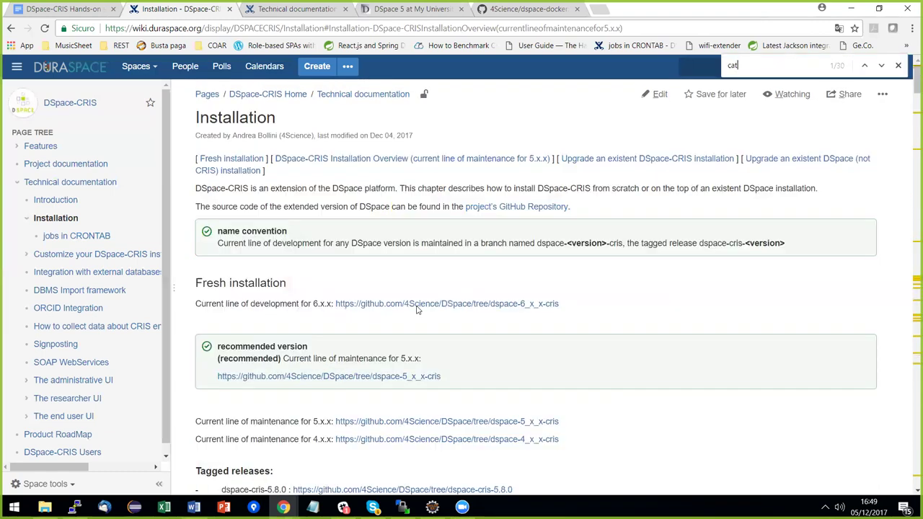
key(BackSpace)
key(BackSpace)
key(BackSpace)
text(opt)
key(Escape)
scroll(450, 309, down, 1)
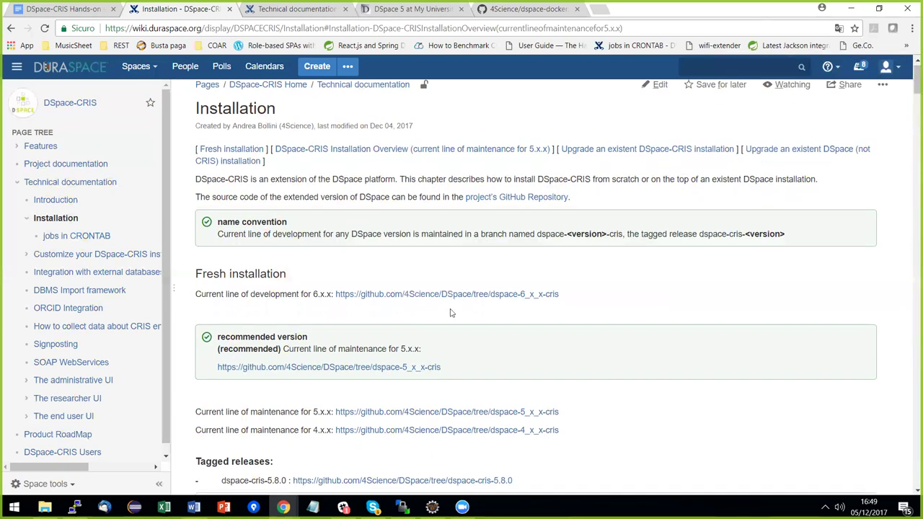
scroll(451, 309, down, 9)
key(ctrl+f)
text(skip)
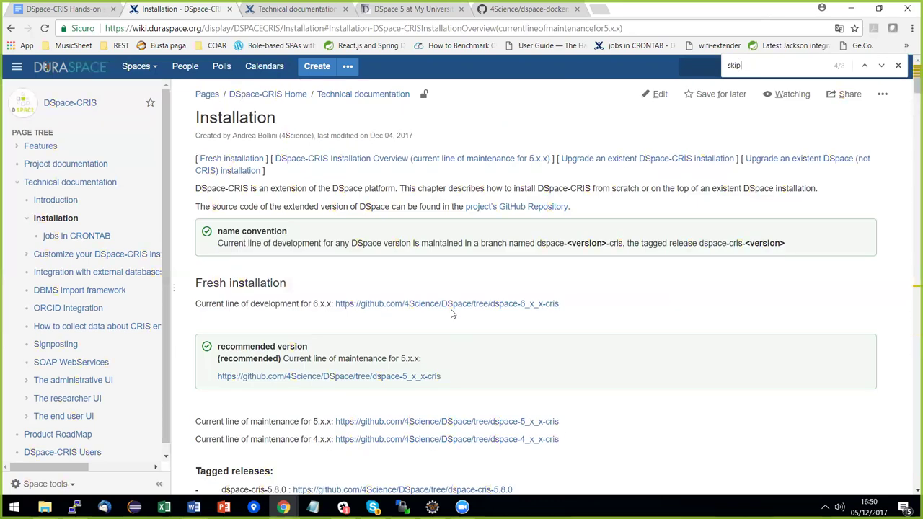
key(Escape)
Scroll to step 7, Deploy Web Applications, and briefly highlight -Dorg.apache.el.parser.SKIP_IDENTIFIER_CHECK=true.
scroll(458, 313, down, 5)
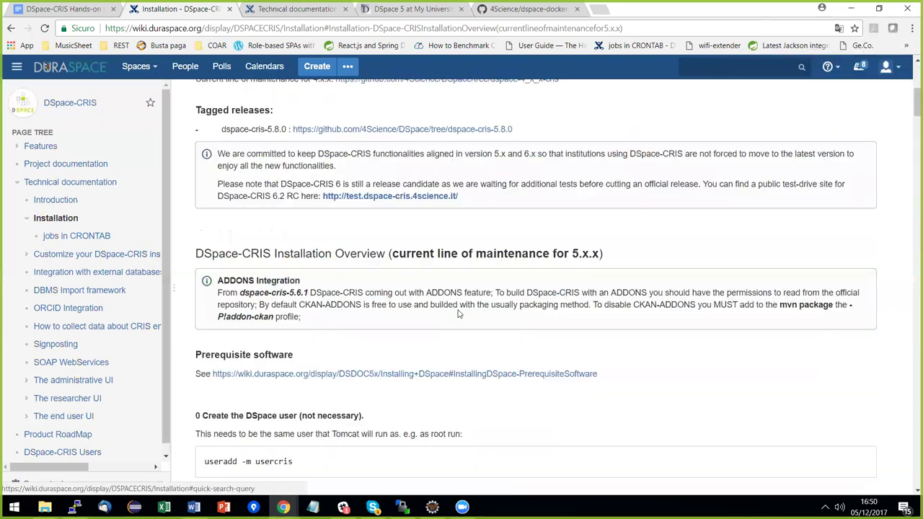
scroll(441, 307, down, 1)
scroll(419, 306, down, 10)
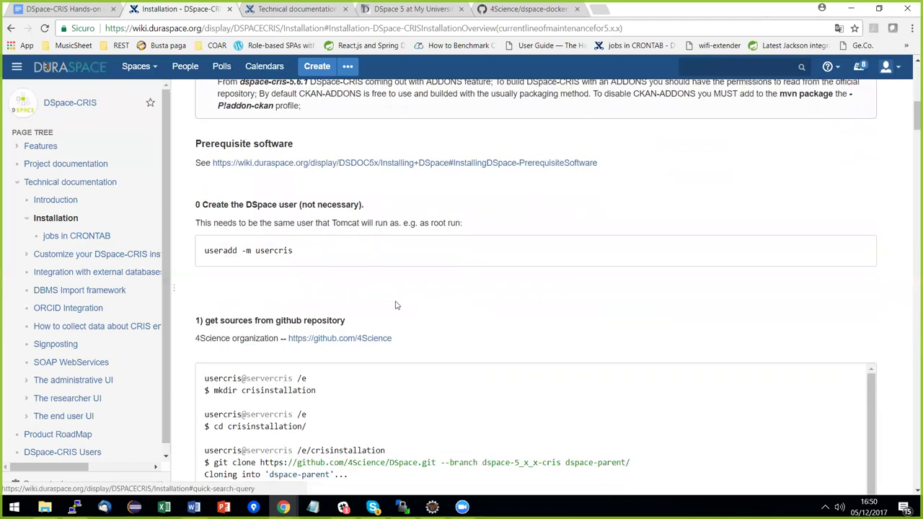
scroll(292, 309, down, 5)
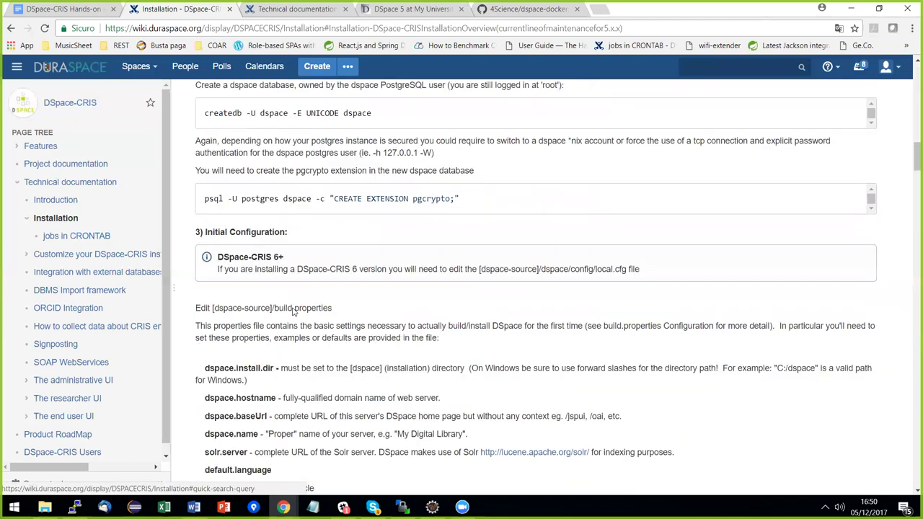
scroll(302, 311, down, 8)
scroll(302, 312, down, 2)
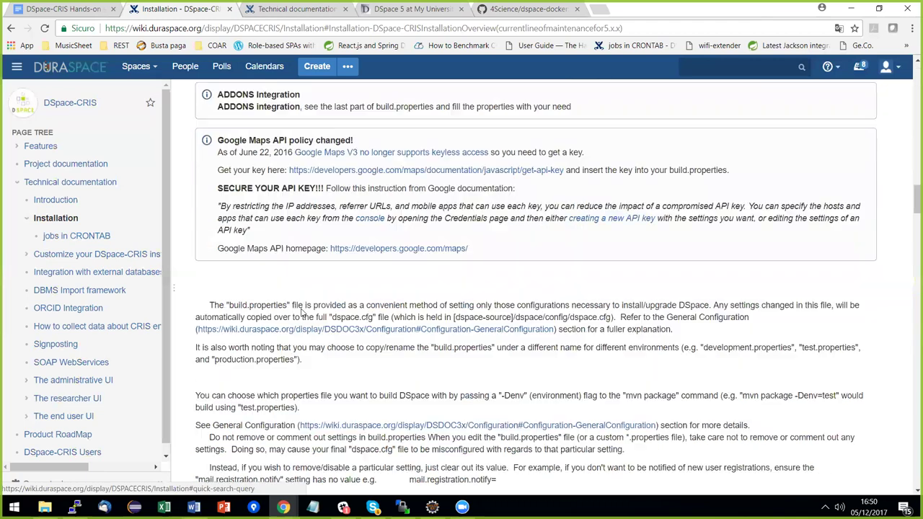
scroll(315, 310, down, 3)
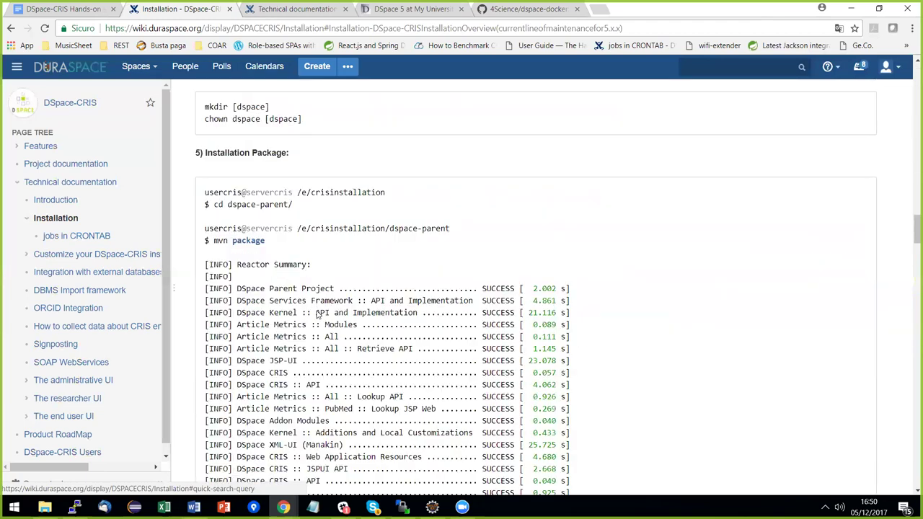
scroll(318, 311, down, 15)
scroll(351, 344, down, 2)
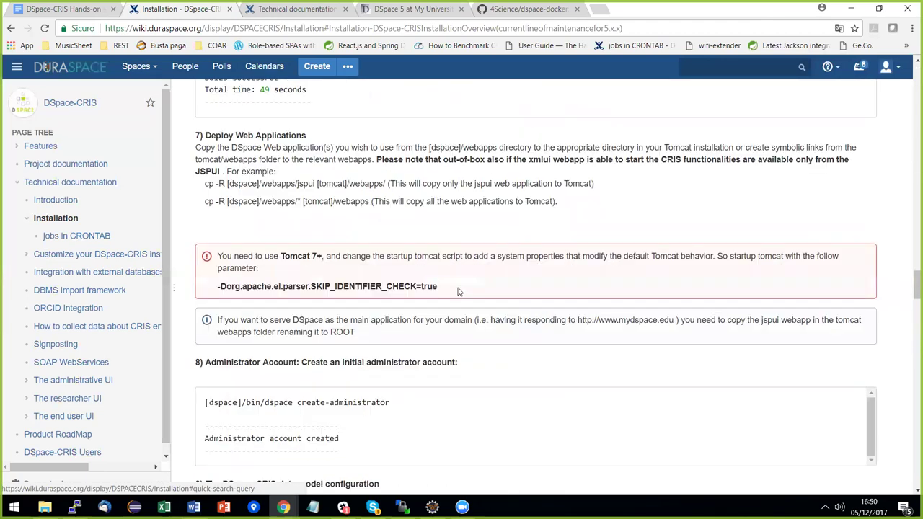
drag(437, 287, 216, 287)
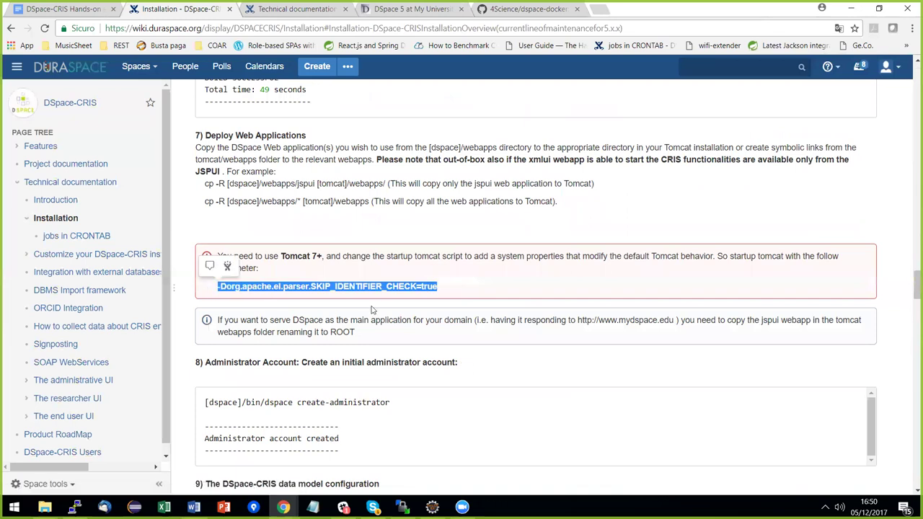
click(450, 294)
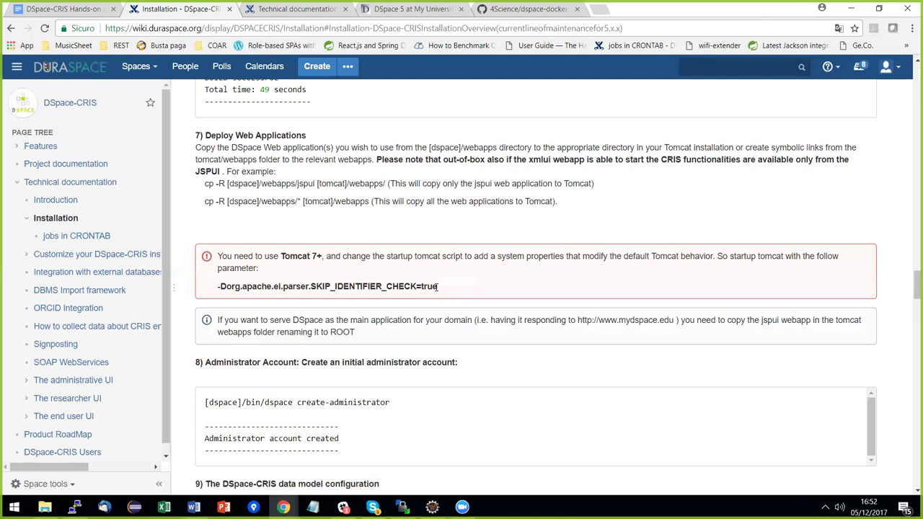
Select the -Dorg.apache.el.parser.SKIP_IDENTIFIER_CHECK=true Tomcat startup parameter on the wiki page.
drag(438, 286, 215, 300)
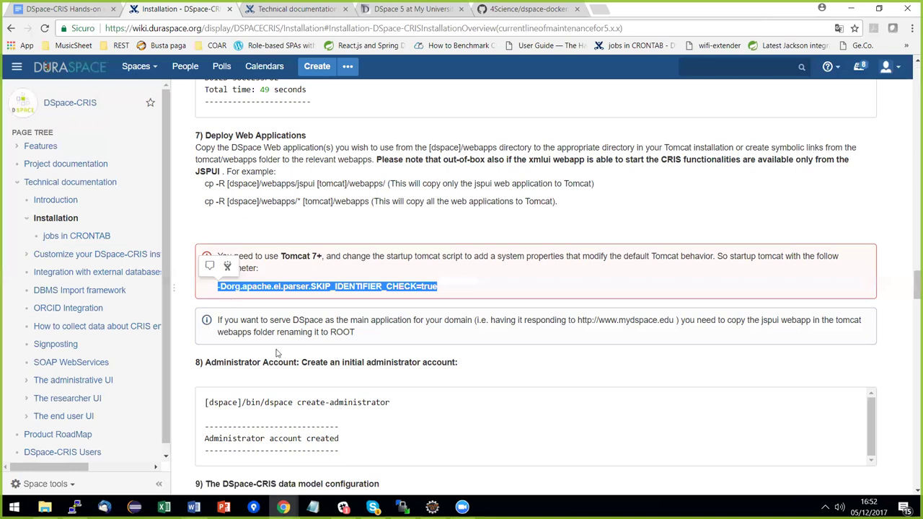
key(alt+Tab)
key(alt+Tab)
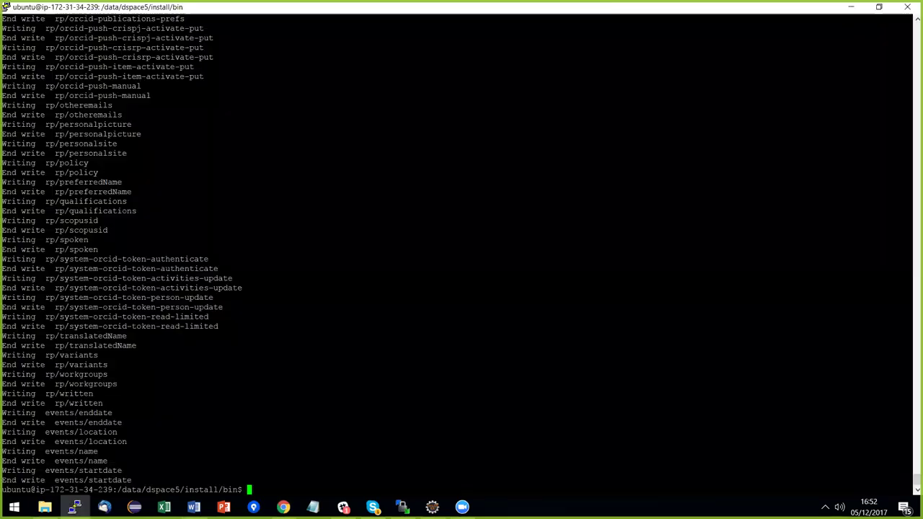
Copy setenv.sh from /home/ubuntu/datamodel into the current install bin folder.
text(cp /home/)
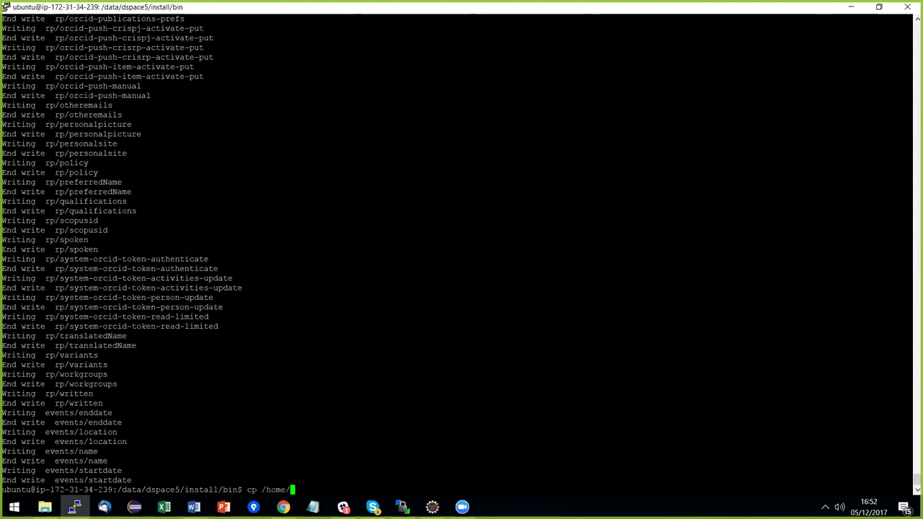
text(u)
key(Tab)
text(d)
key(Tab)
text(se)
key(Tab)
text(.)
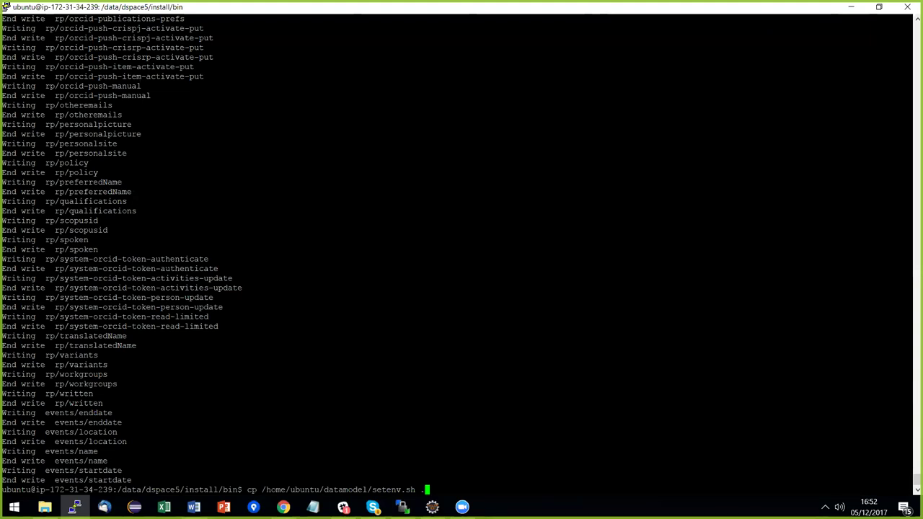
key(Return)
Review setenv.sh's CATALINA_OPTS line in vi and save it with :wq.
text(vi se)
key(Tab)
key(Return)
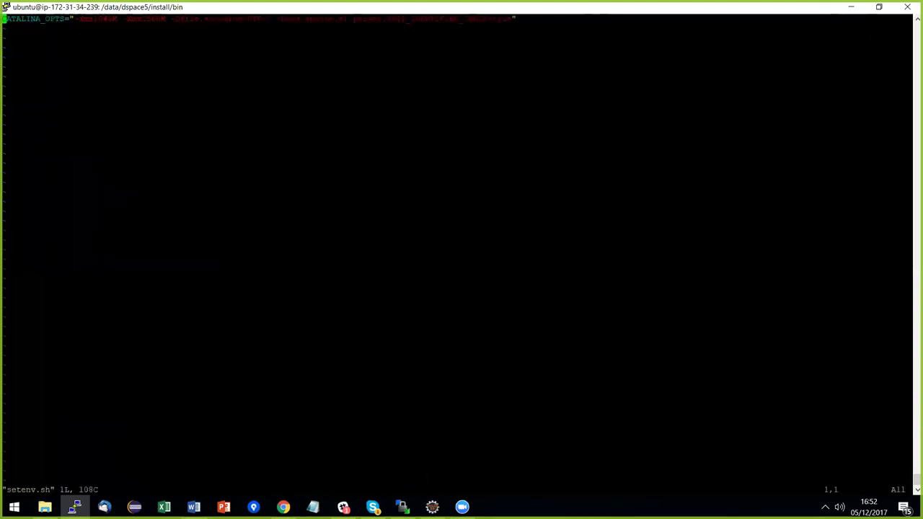
key(Right)
key(Right)
key(Right)
key(Right)
key(Right)
key(Right)
key(Right)
key(Right)
key(Right)
key(Right)
key(Right)
key(Right)
key(Right)
key(Right)
key(Right)
key(Right)
key(Right)
key(Right)
key(Right)
key(Right)
key(Right)
key(Right)
key(Right)
key(Right)
key(Right)
key(Right)
key(Right)
key(Right)
key(Right)
key(Right)
key(Right)
key(Right)
key(Right)
key(Right)
key(Right)
key(Right)
key(Right)
key(Right)
key(Right)
key(Right)
key(Right)
key(Right)
key(Right)
key(Right)
key(Right)
key(Right)
key(Right)
key(Right)
key(Right)
key(Right)
key(Right)
key(Right)
key(Right)
key(Right)
key(Right)
key(Right)
key(Right)
key(Right)
key(Right)
key(Right)
key(Right)
key(Right)
key(Right)
key(Right)
key(Right)
key(Right)
key(Right)
key(Right)
key(Right)
key(Right)
key(Right)
key(Right)
key(Right)
key(Right)
key(Right)
key(Right)
key(Right)
key(Right)
key(Right)
key(Right)
key(Right)
key(Right)
key(Right)
key(Right)
key(Right)
key(Right)
key(Right)
key(Right)
key(Right)
key(Right)
text(:)
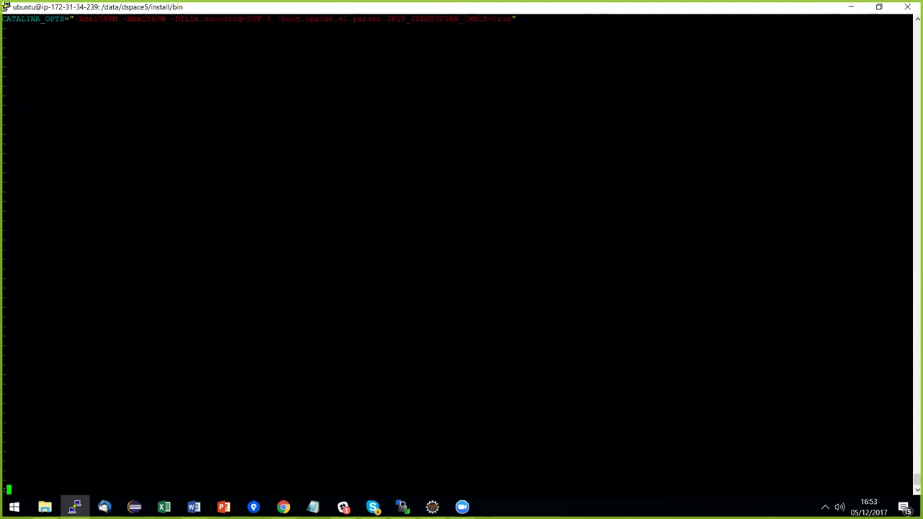
text(wq)
key(Return)
text(ch)
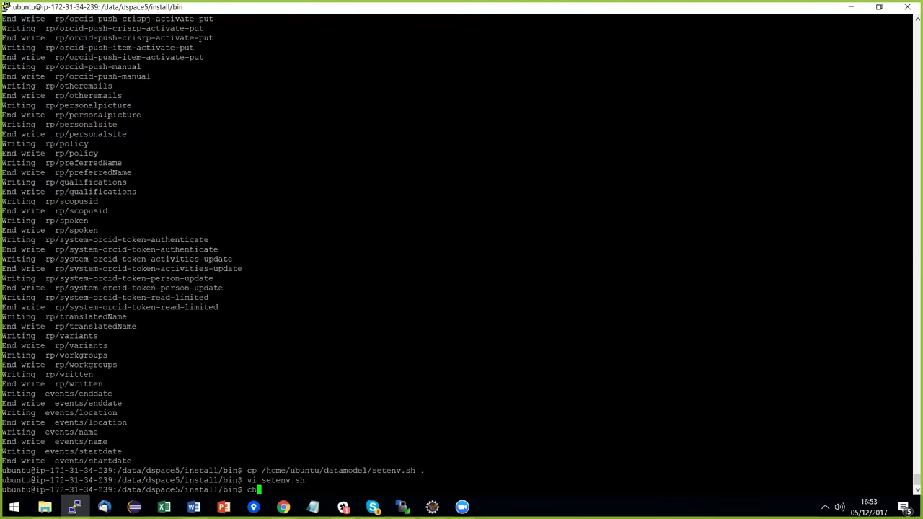
text(mod +x setenv.sh)
Make setenv.sh executable with chmod +x.
key(Return)
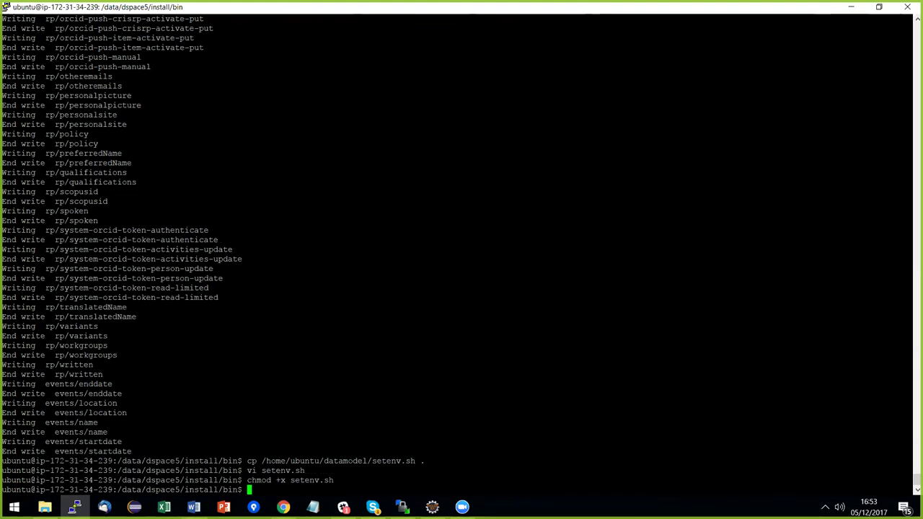
click(193, 507)
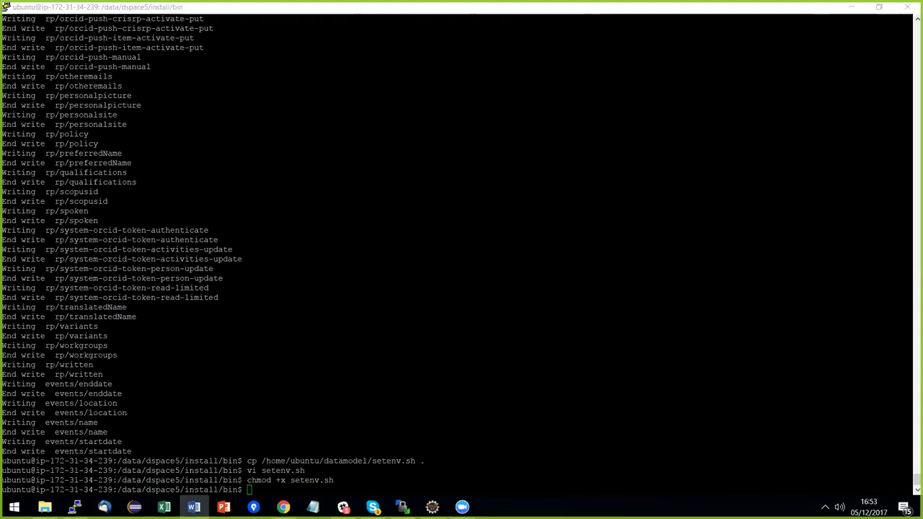
key(alt+Tab)
text(.)
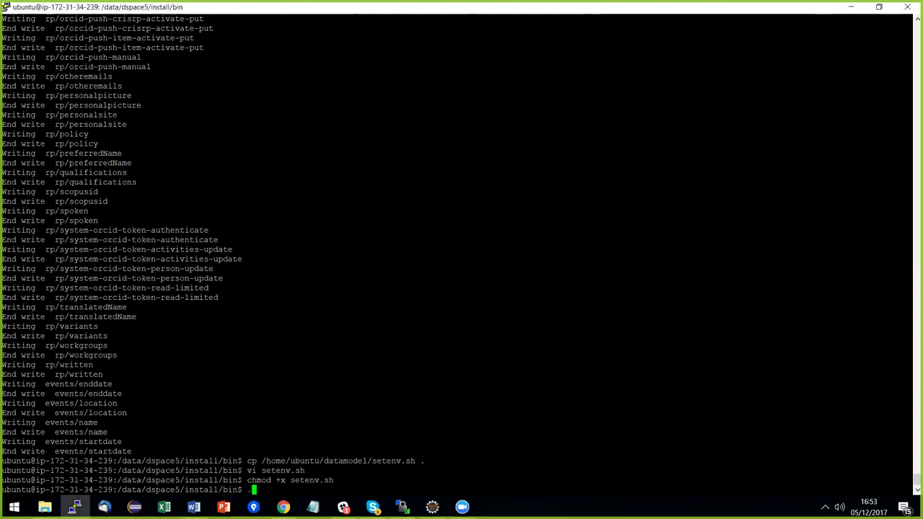
text(/st)
key(Tab)
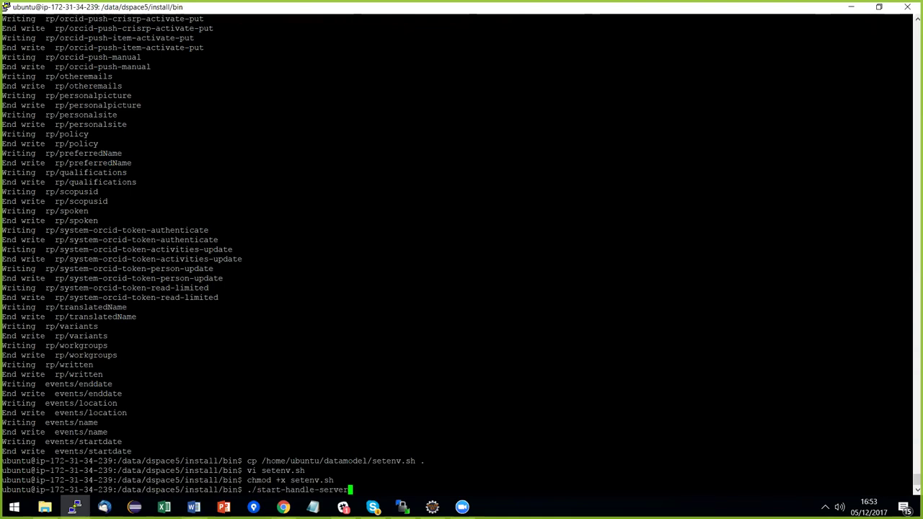
key(BackSpace)
key(BackSpace)
key(BackSpace)
key(BackSpace)
key(BackSpace)
key(BackSpace)
key(BackSpace)
key(BackSpace)
key(BackSpace)
key(BackSpace)
key(BackSpace)
key(BackSpace)
key(BackSpace)
key(BackSpace)
key(BackSpace)
key(BackSpace)
key(BackSpace)
key(BackSpace)
key(BackSpace)
key(BackSpace)
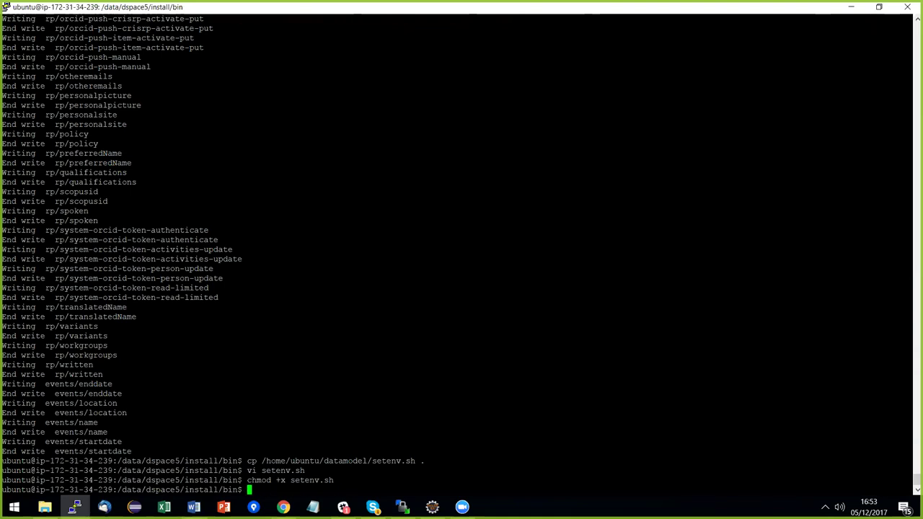
In apache-tomcat-8.5.24/bin, rerun the setenv.sh copy and chmod commands.
text(cd ../../a)
key(Tab)
text(bin/)
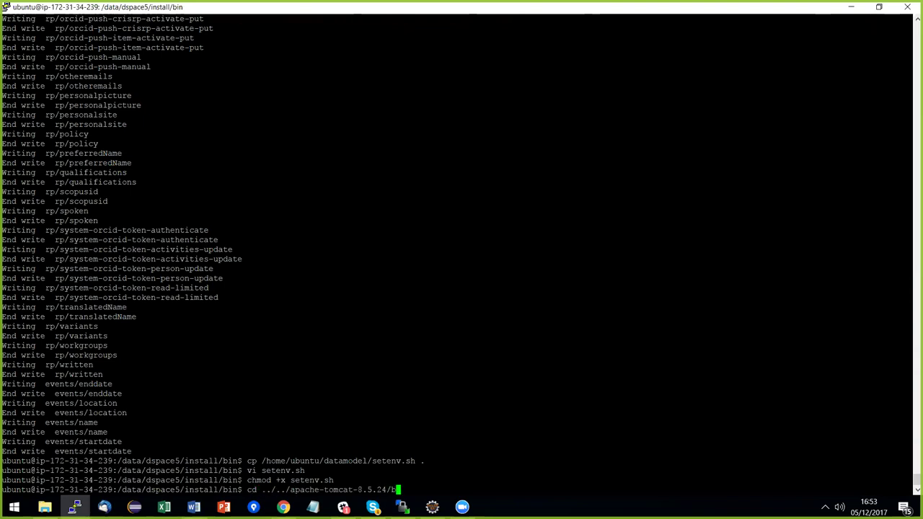
key(Return)
drag(247, 451, 910, 451)
right_click(911, 451)
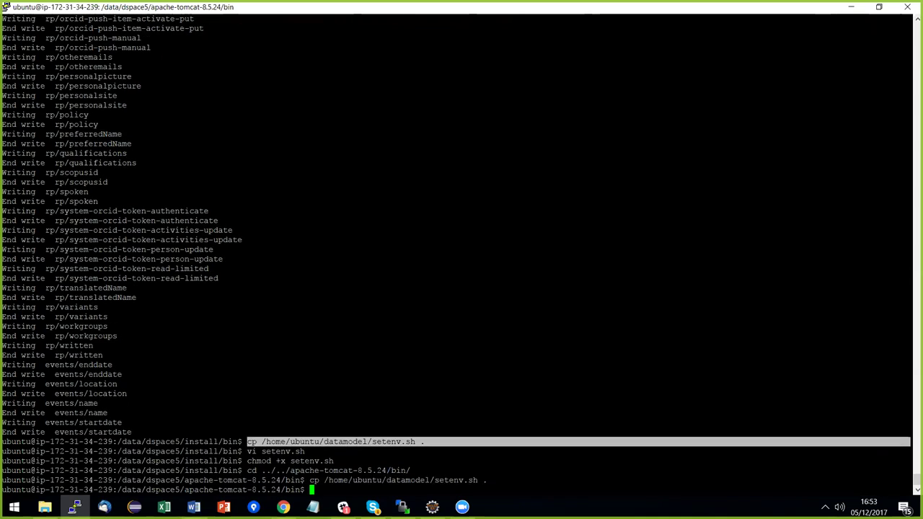
drag(306, 450, 910, 460)
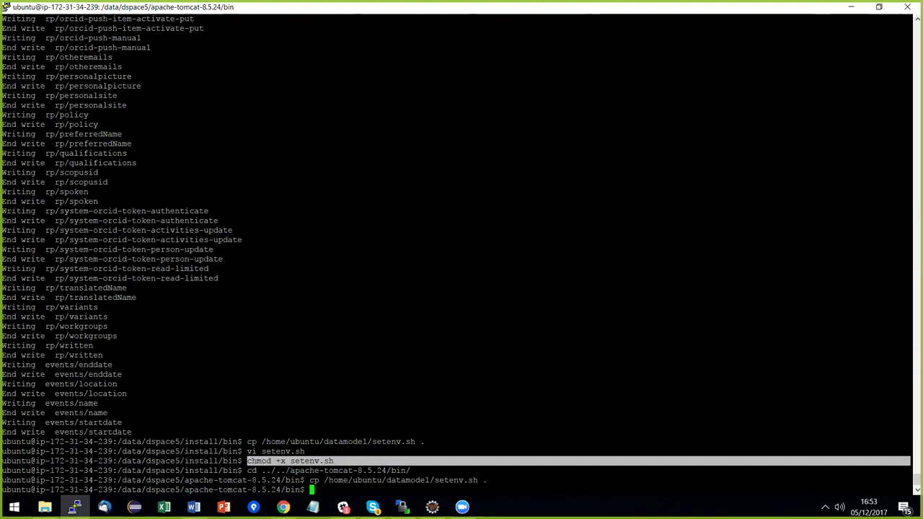
right_click(910, 460)
Start Tomcat with ./startup.sh and prepare tail -f ../logs/catalina.out.
text(./startup.sh)
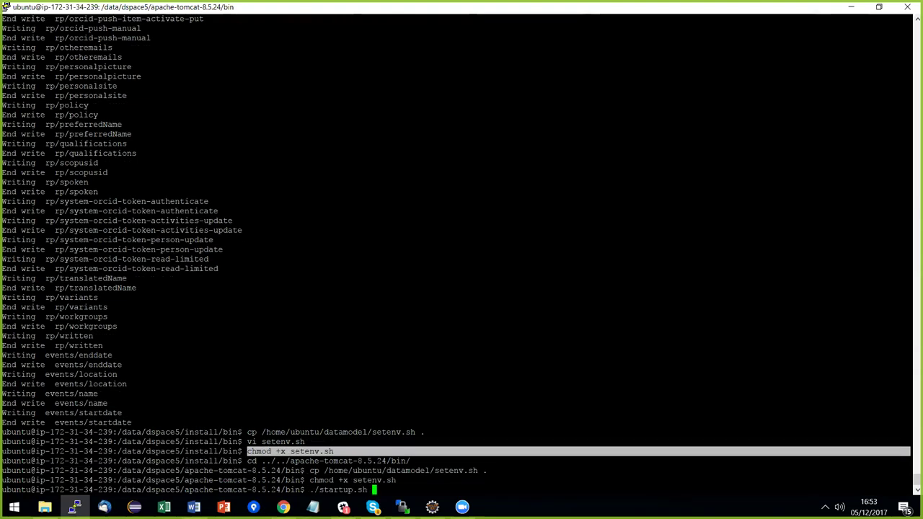
key(Return)
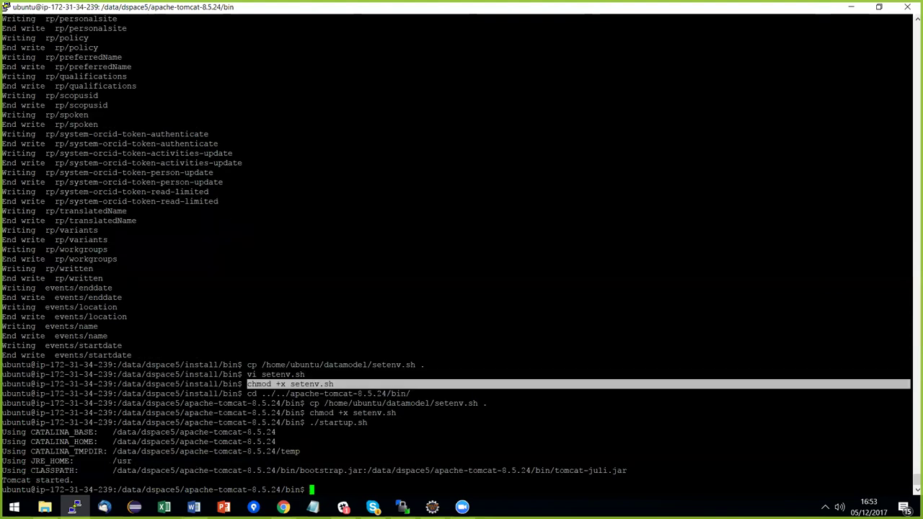
text(tail -f ../logs/catalina.out)
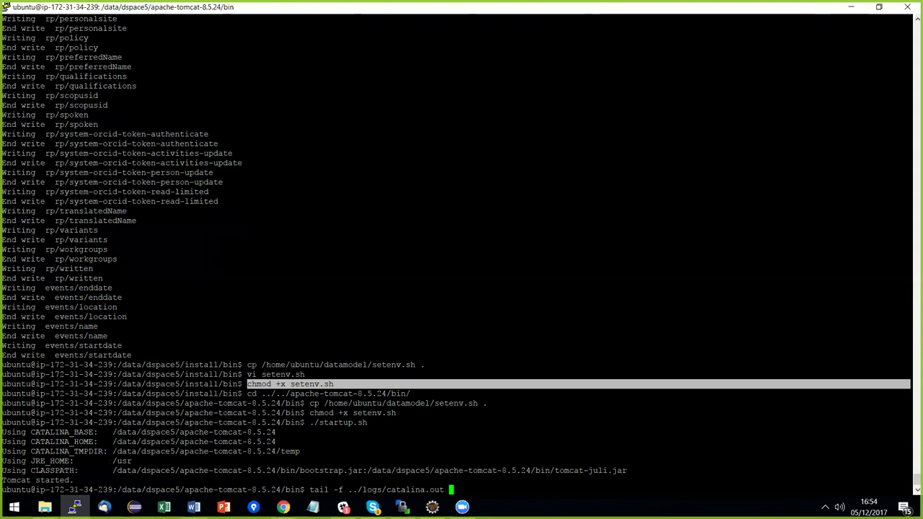
Follow catalina.out until Tomcat reports server startup in 53302 ms.
key(Return)
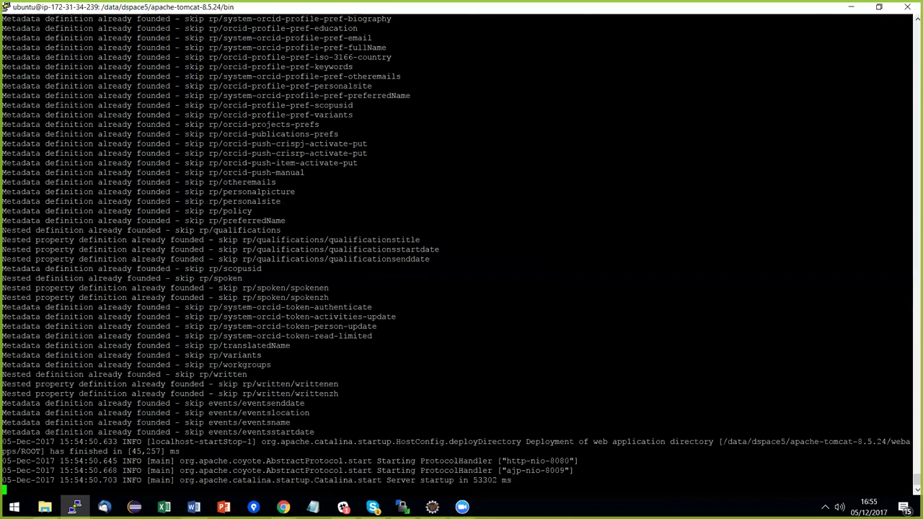
key(alt+Tab)
key(Tab)
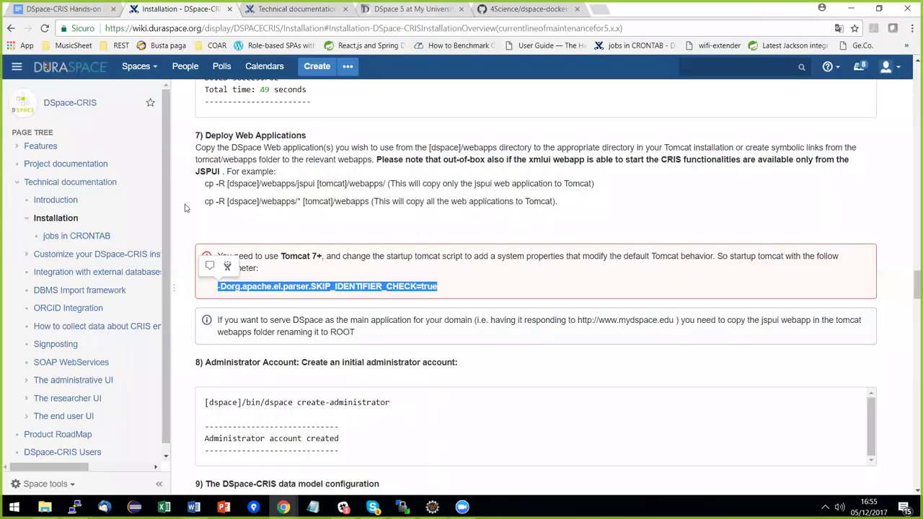
Reload the site at port 8080 until the DSpace-CRIS 6 home page replaces the error page.
click(412, 9)
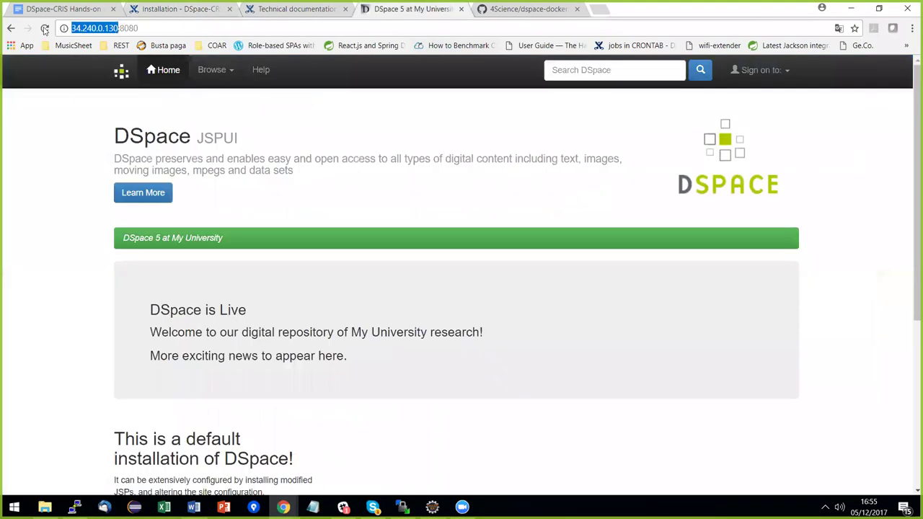
click(44, 28)
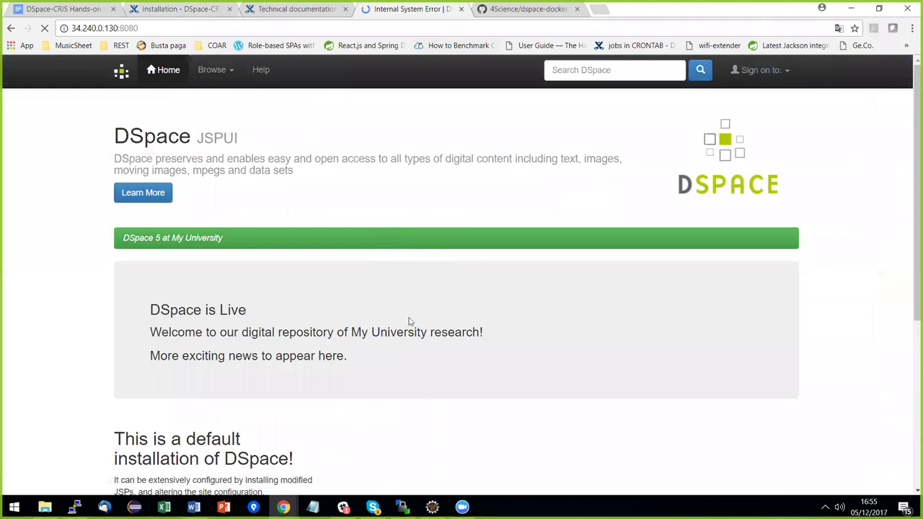
key(alt+Tab)
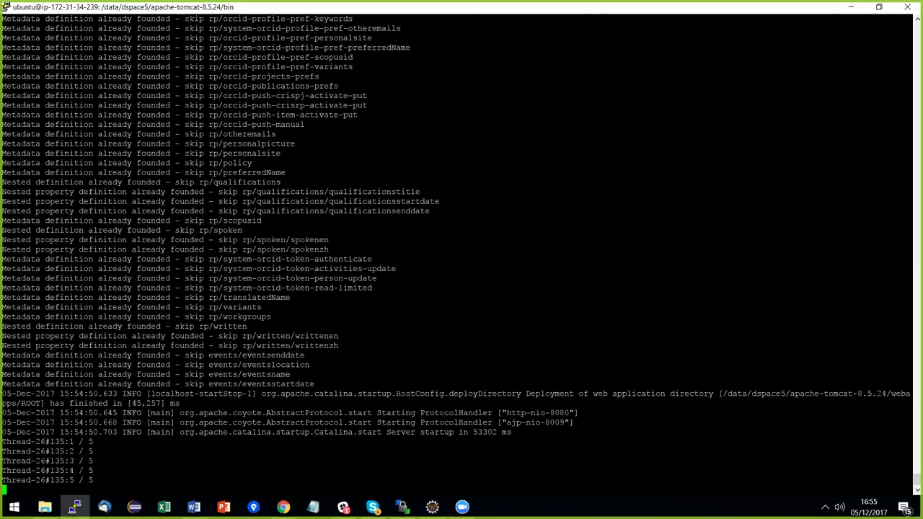
key(alt+Tab)
click(46, 29)
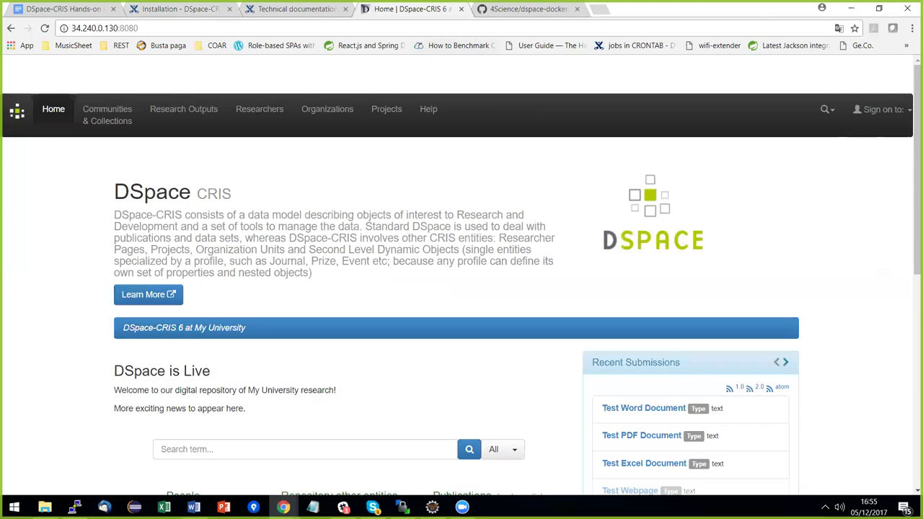
key(alt+Tab)
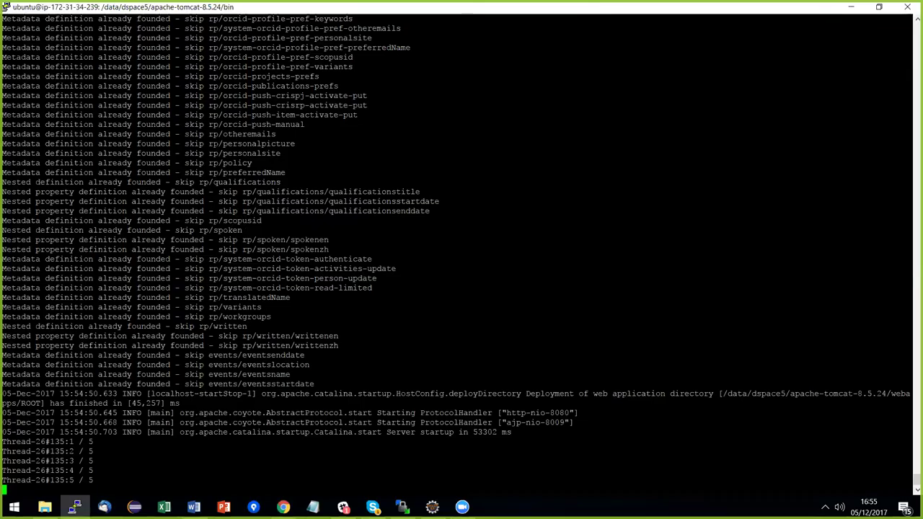
Highlight the Thread-26#135 progress lines, 1 / 5 through 5 / 5, in the Tomcat log.
drag(2, 442, 101, 481)
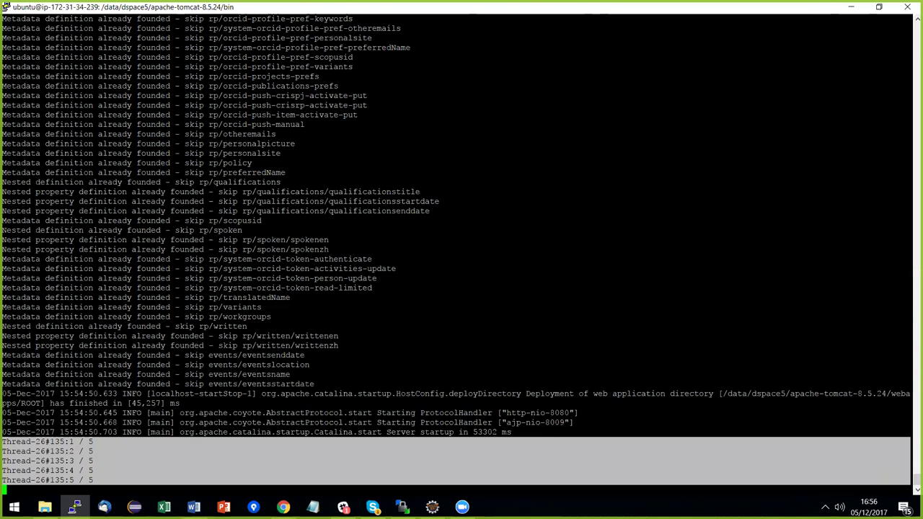
key(alt+Tab)
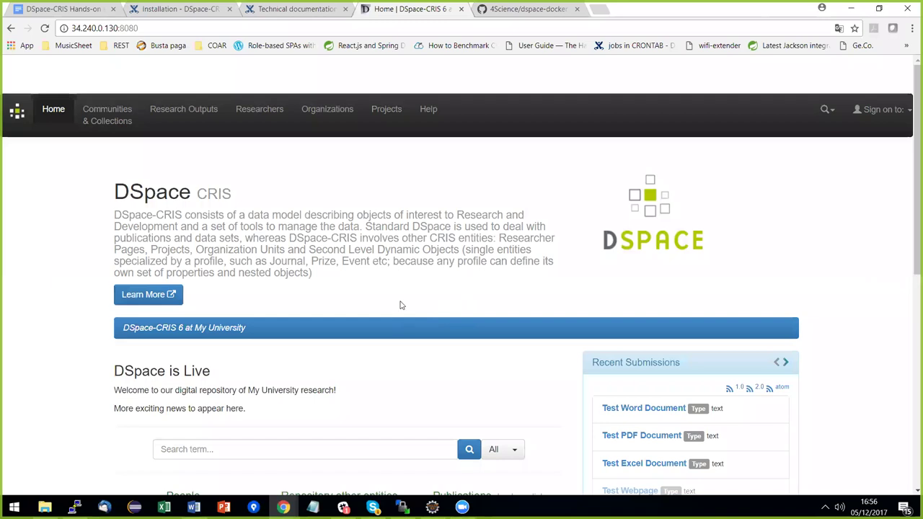
Open the Test Word Document item, which gives an Internal System Error, then go back.
key(F5)
scroll(64, 117, down, 1)
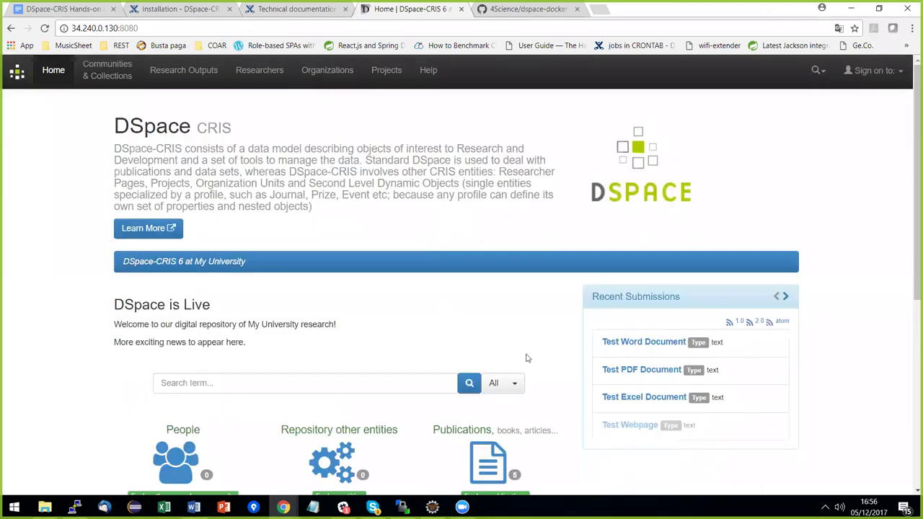
scroll(526, 358, down, 2)
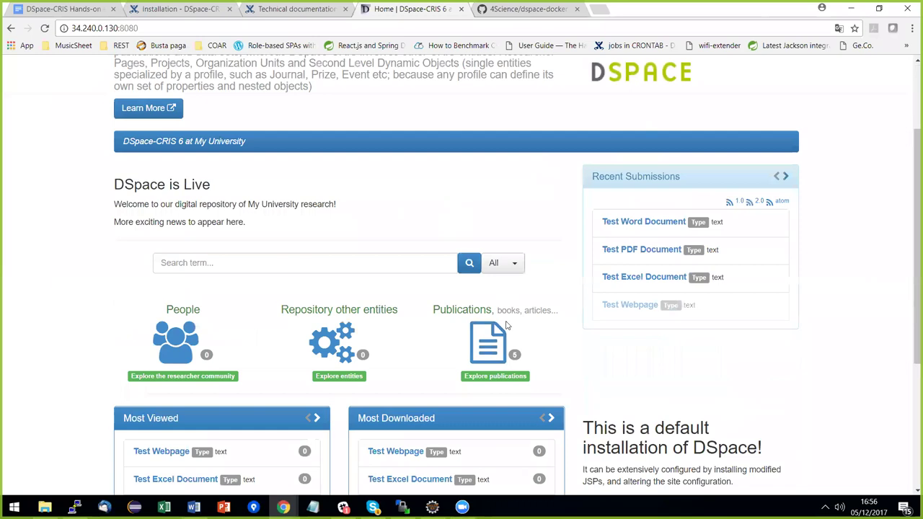
scroll(507, 326, down, 3)
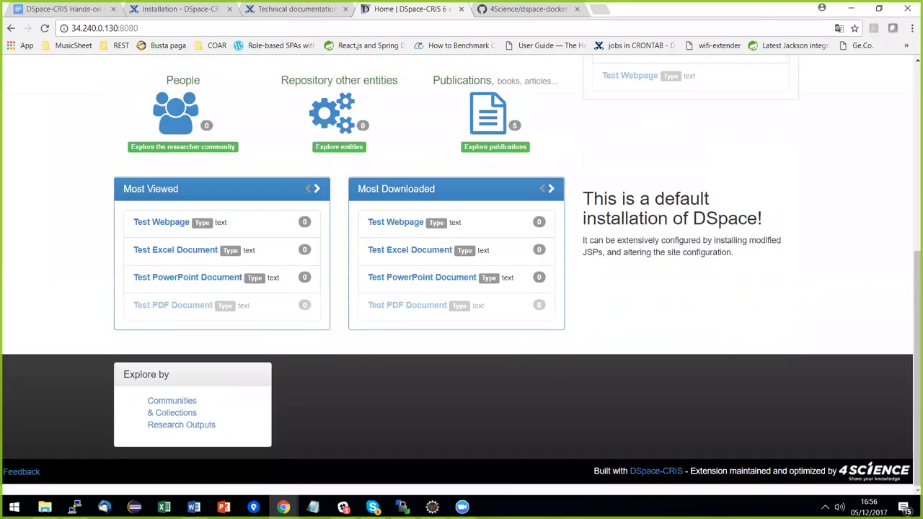
scroll(466, 303, up, 5)
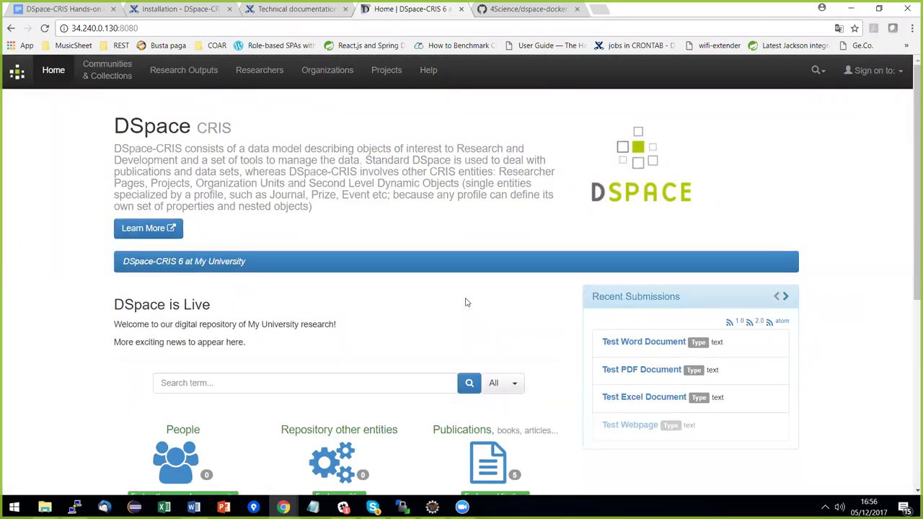
scroll(490, 252, down, 2)
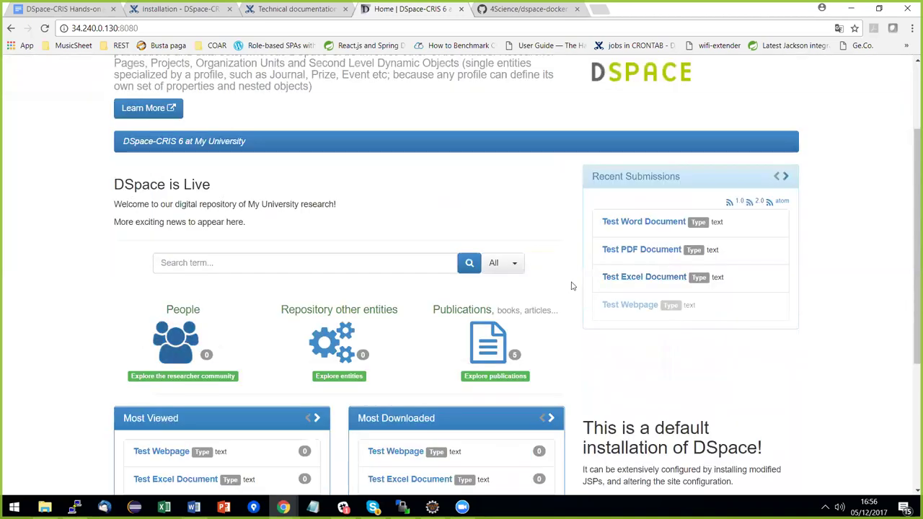
click(619, 222)
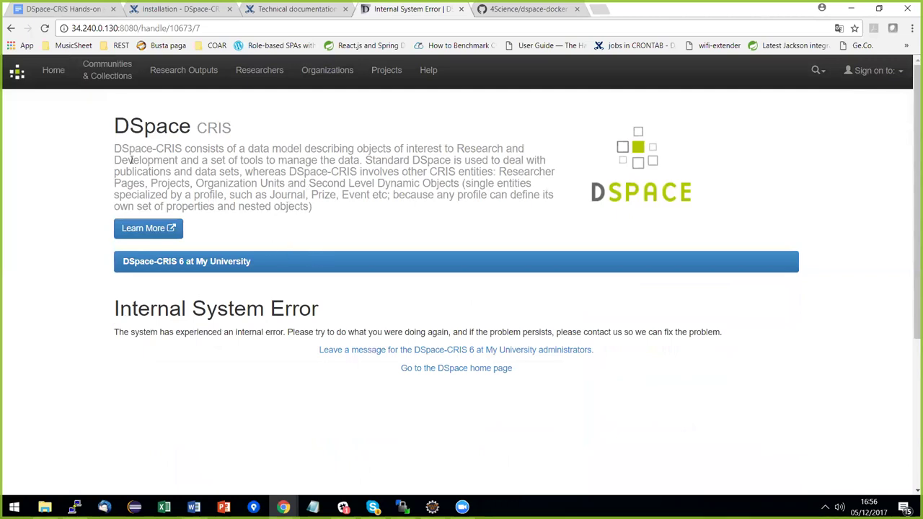
click(11, 28)
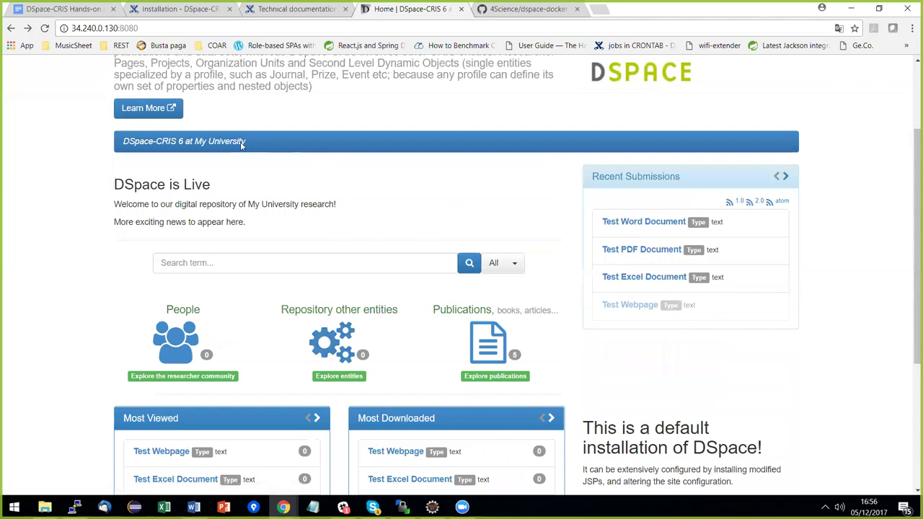
click(58, 10)
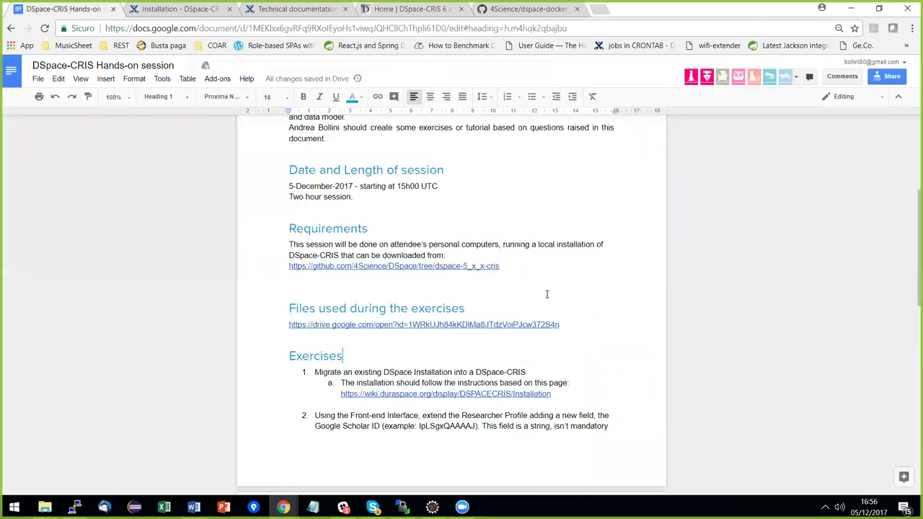
Scroll to the Exercises and highlight exercise 2 about the Google Scholar ID.
scroll(547, 295, down, 3)
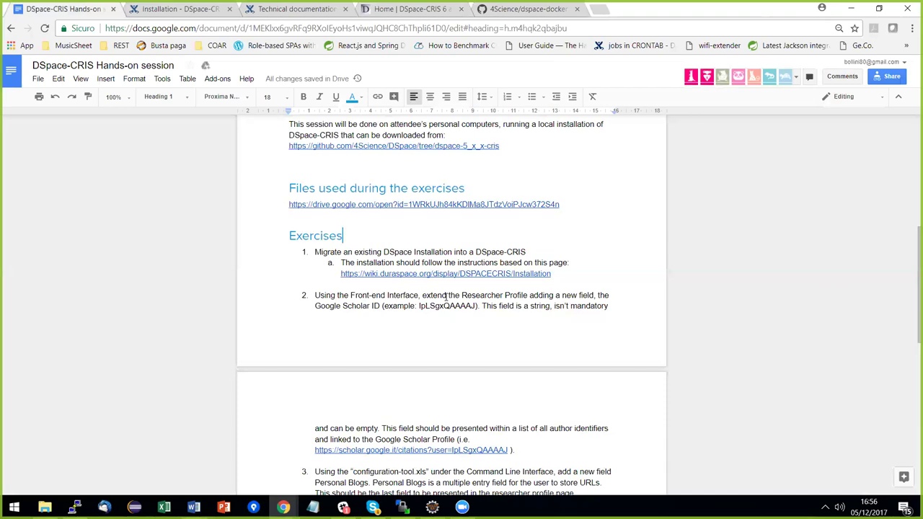
scroll(505, 295, down, 2)
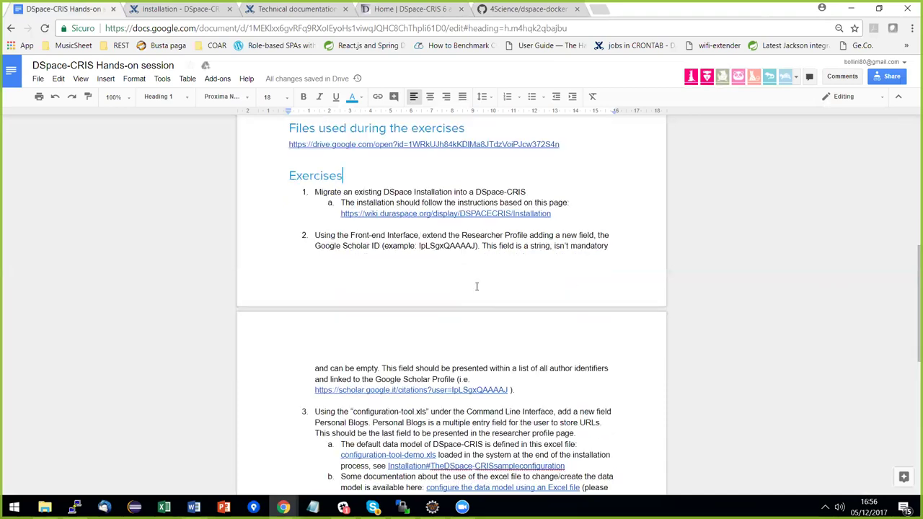
drag(315, 175, 521, 332)
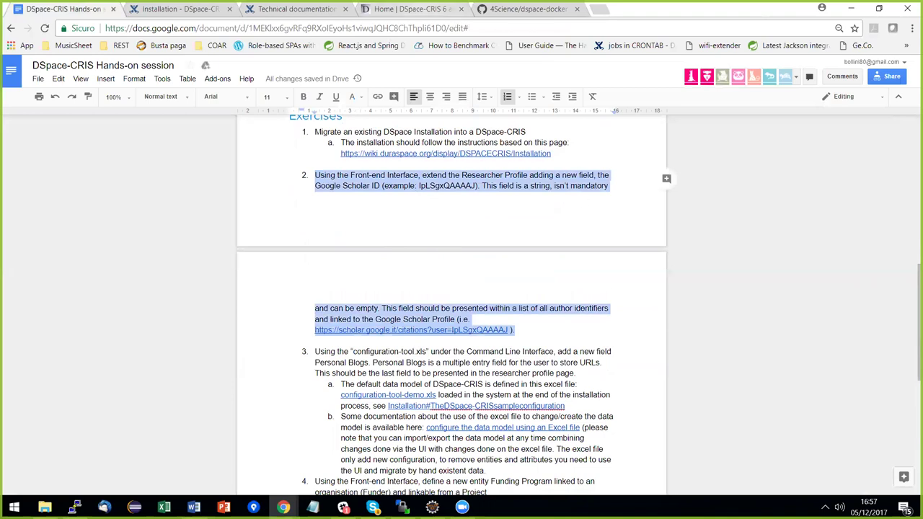
On the DSpace site, choose My DSpace from the 'Sign on to' menu.
key(ctrl+4)
scroll(462, 288, up, 5)
click(874, 70)
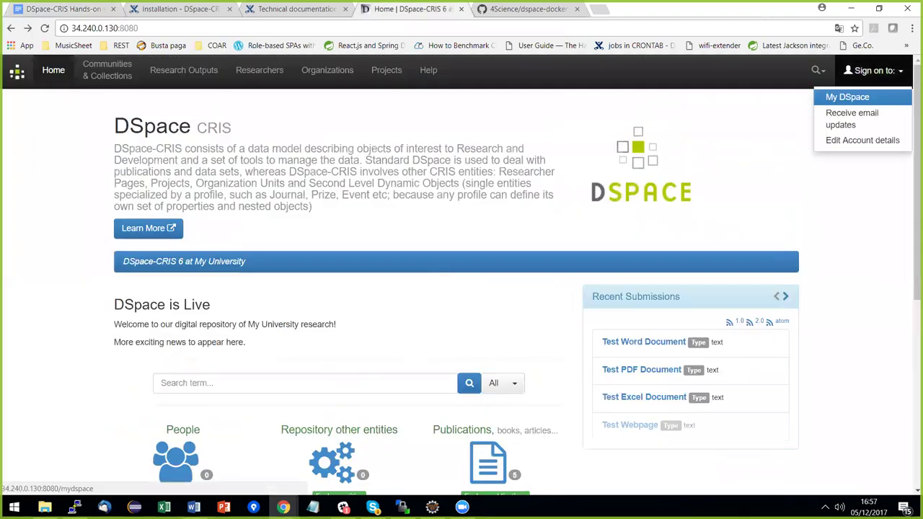
key(Return)
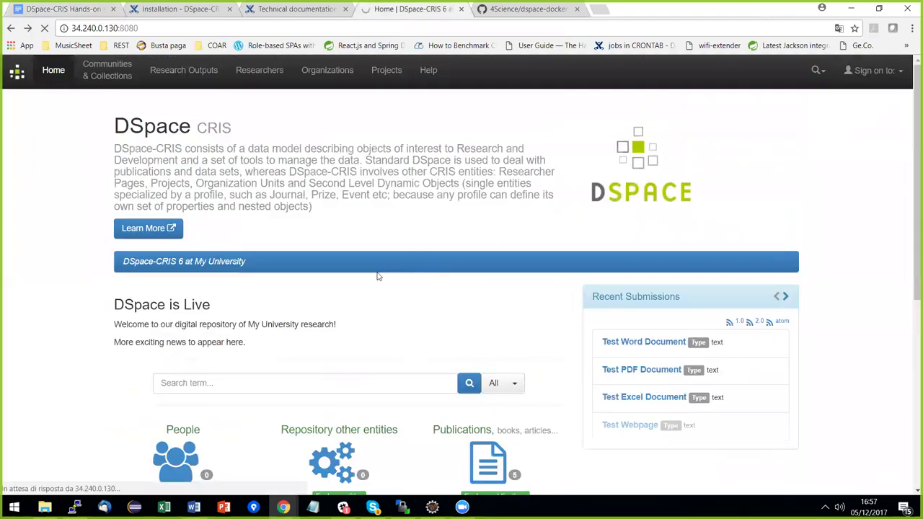
Log in to DSpace-CRIS with the administrator e-mail address and password.
click(307, 332)
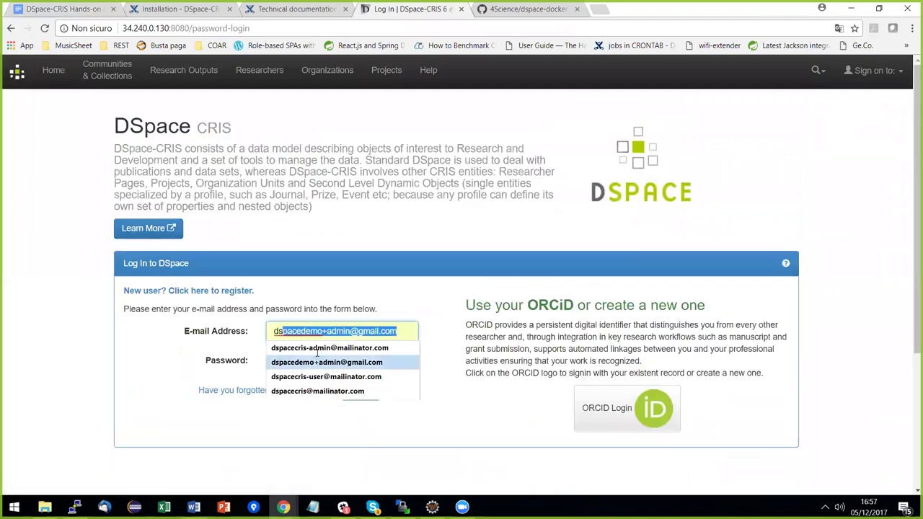
click(321, 358)
click(321, 359)
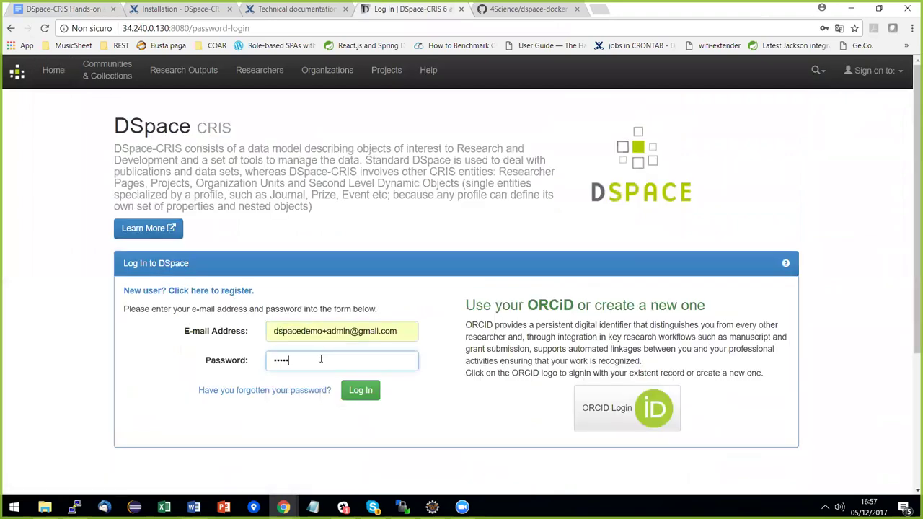
key(Return)
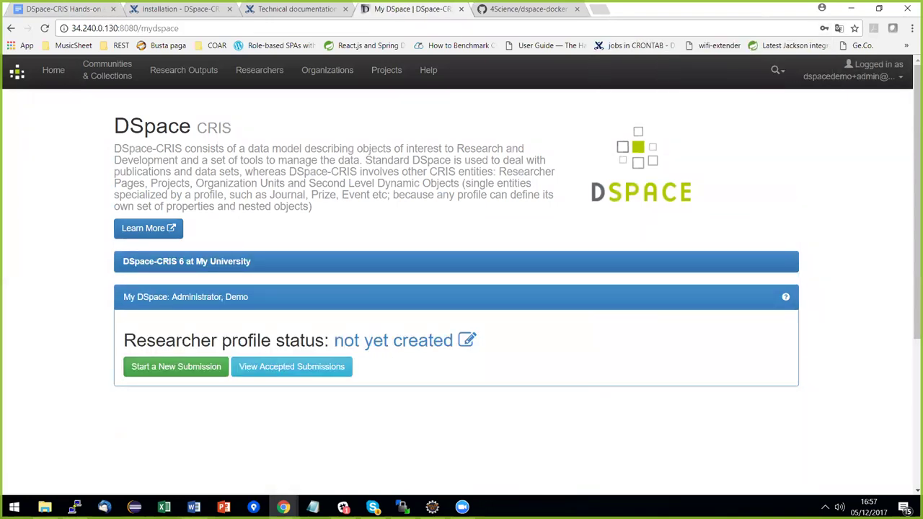
Create a private researcher profile and view its page.
click(397, 346)
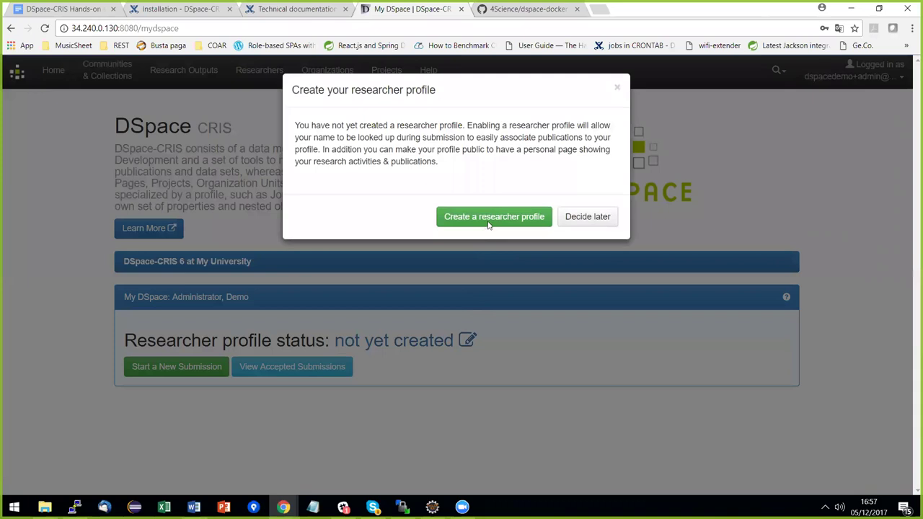
click(488, 222)
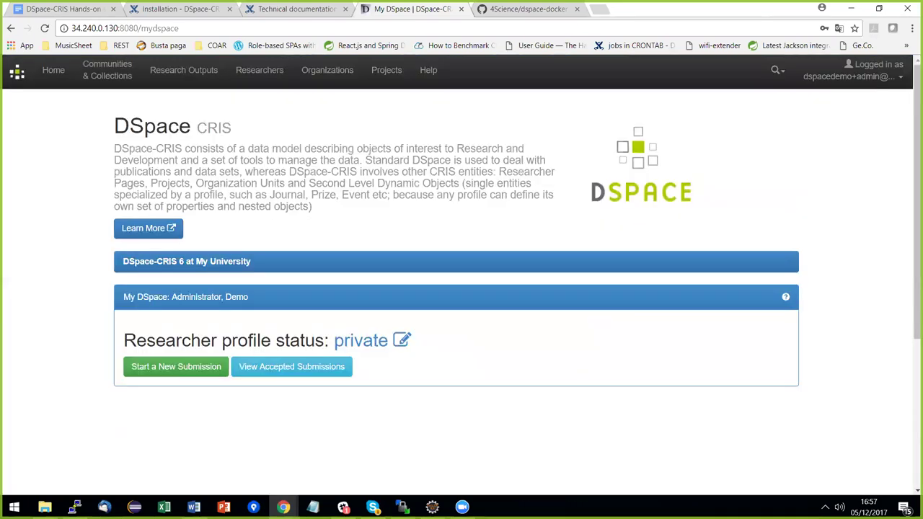
click(366, 349)
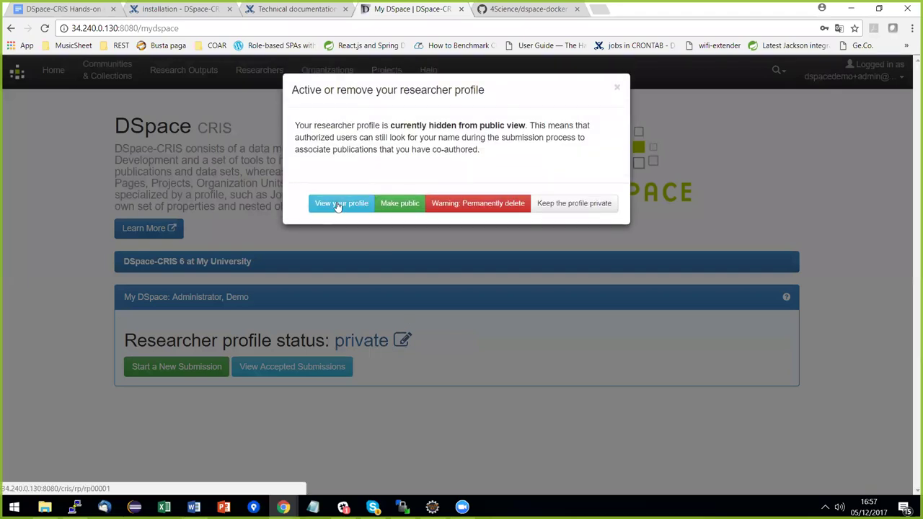
click(338, 205)
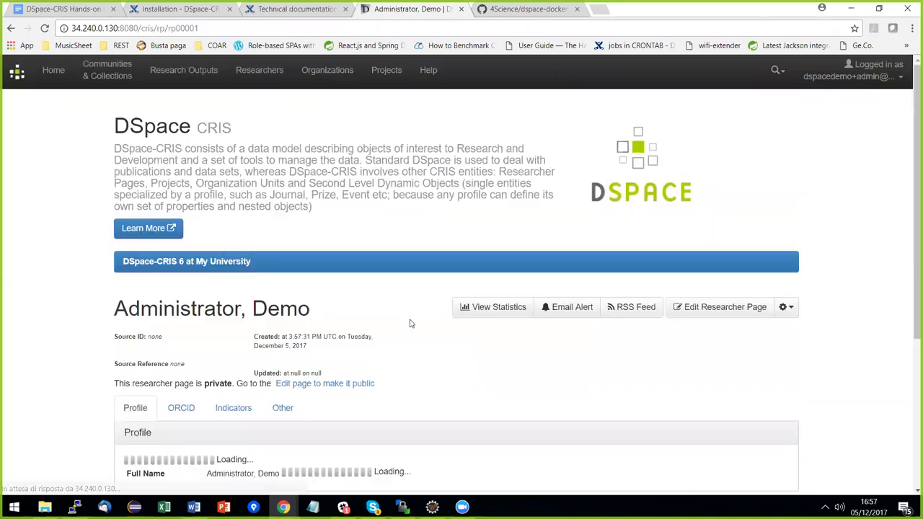
Open the researcher profile edit form and make the profile public.
scroll(468, 259, down, 2)
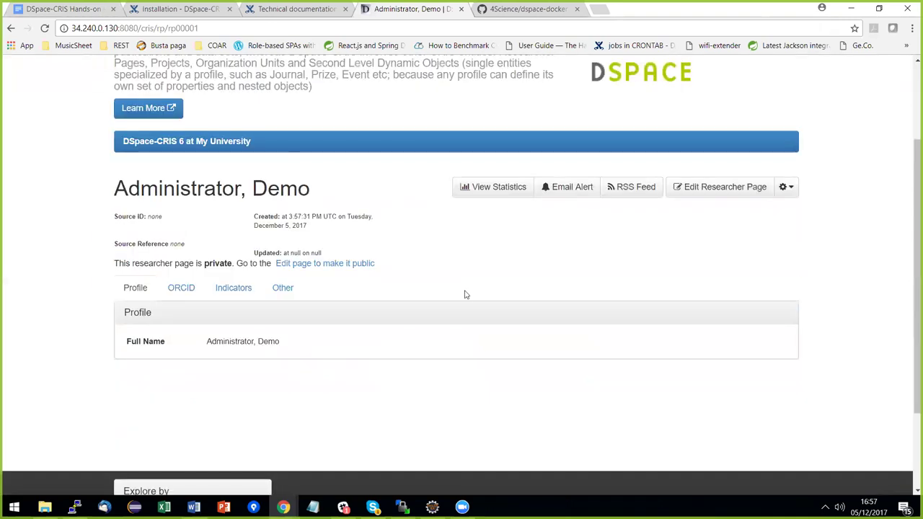
click(336, 264)
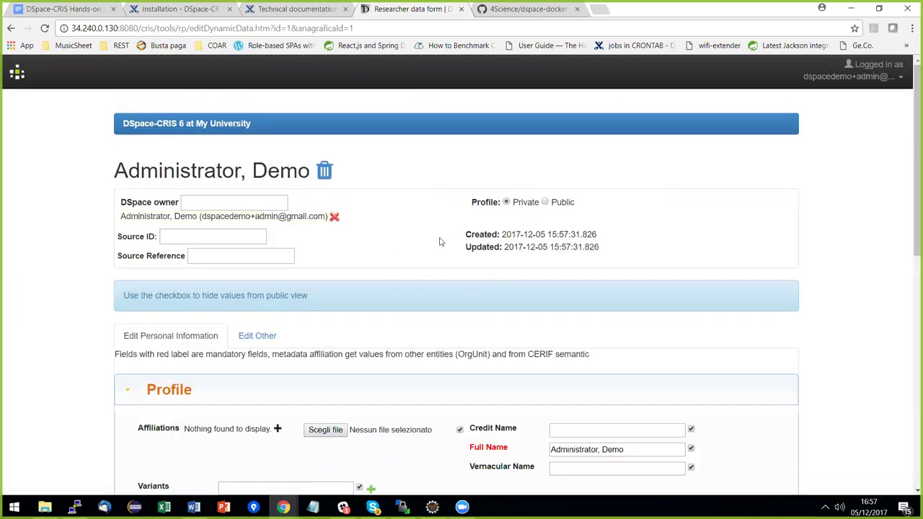
click(544, 203)
scroll(388, 322, down, 3)
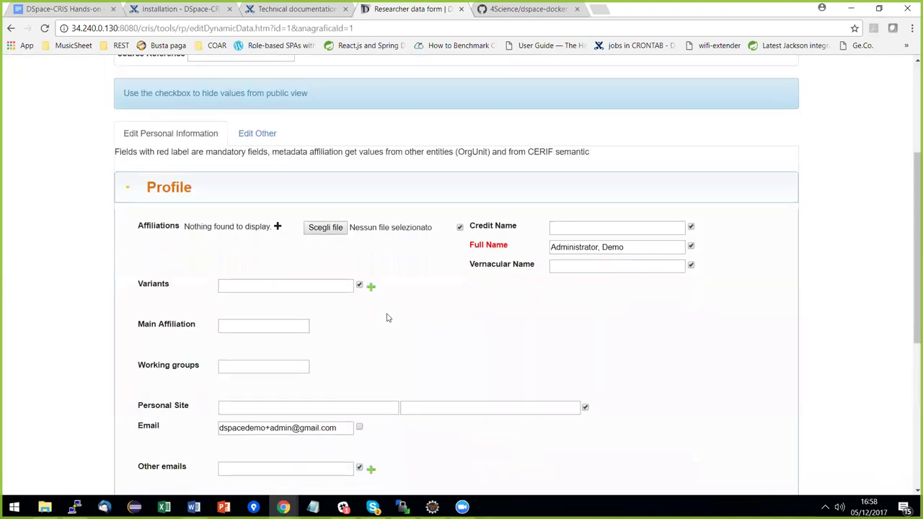
scroll(455, 288, down, 1)
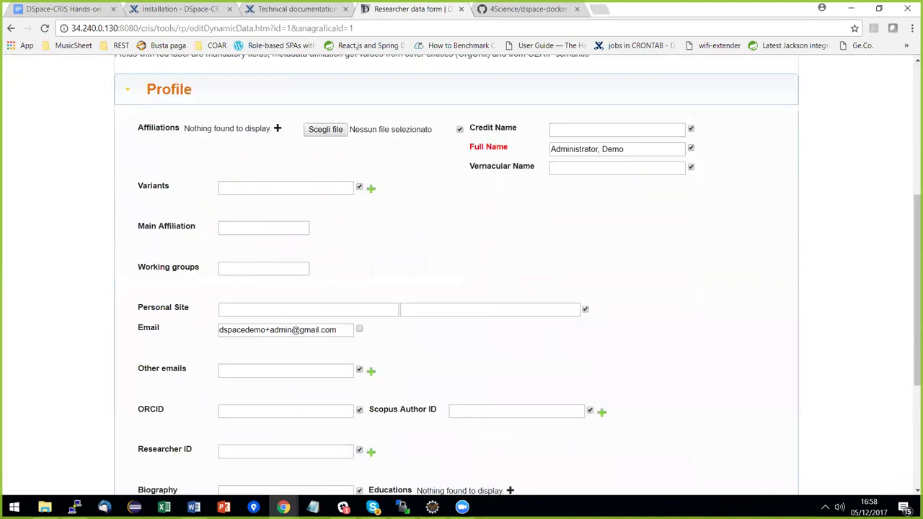
scroll(474, 292, down, 2)
click(474, 293)
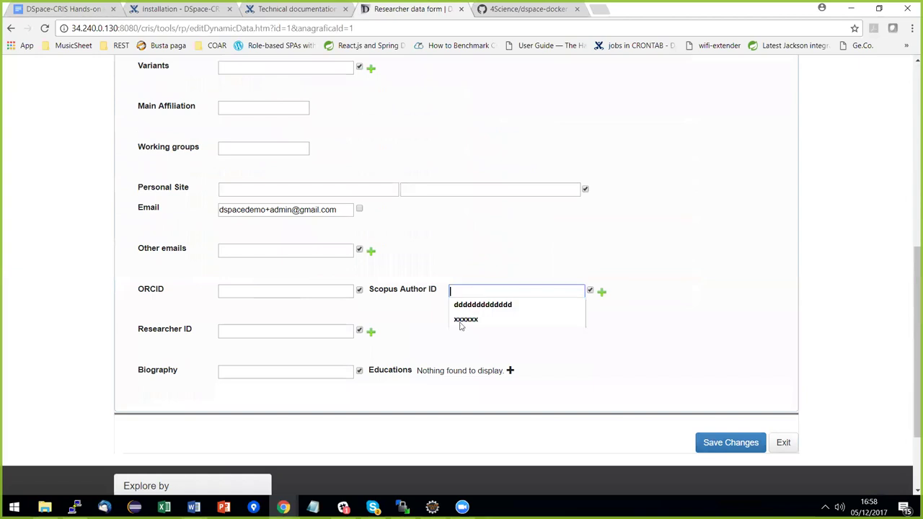
click(461, 322)
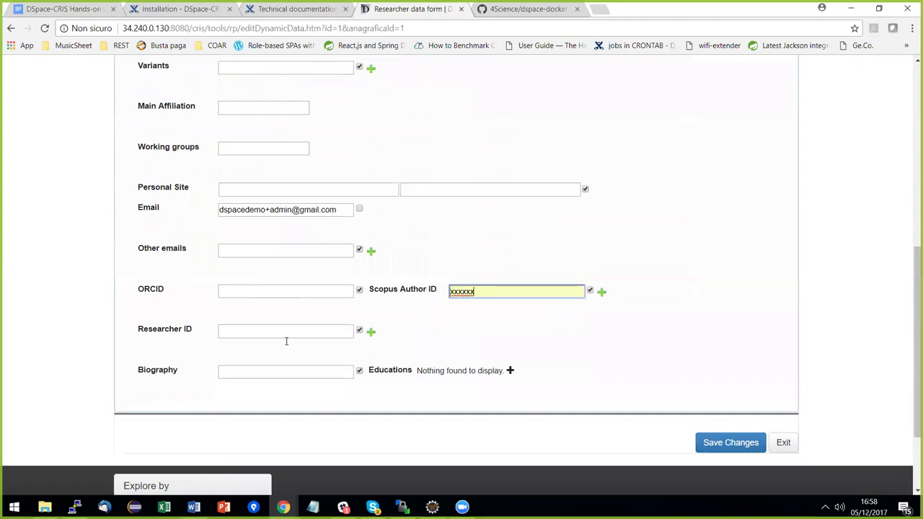
click(262, 336)
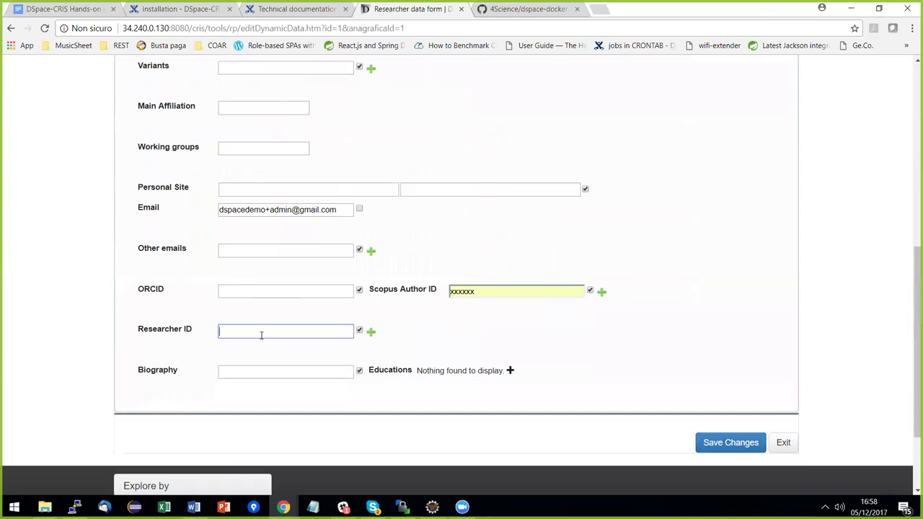
text(A)
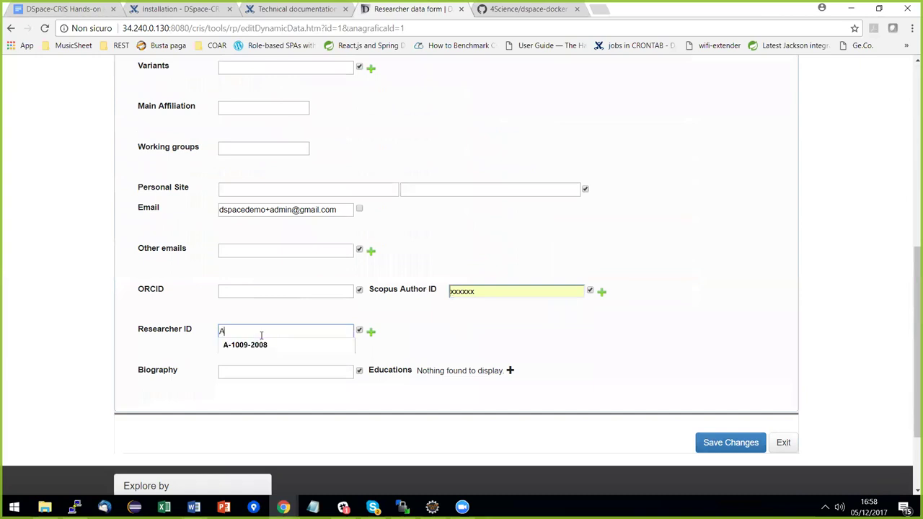
click(271, 344)
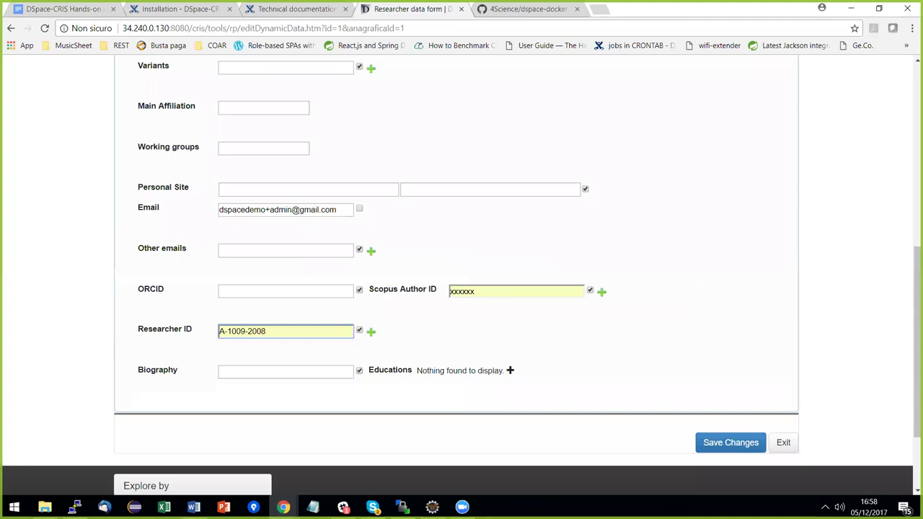
scroll(634, 331, up, 3)
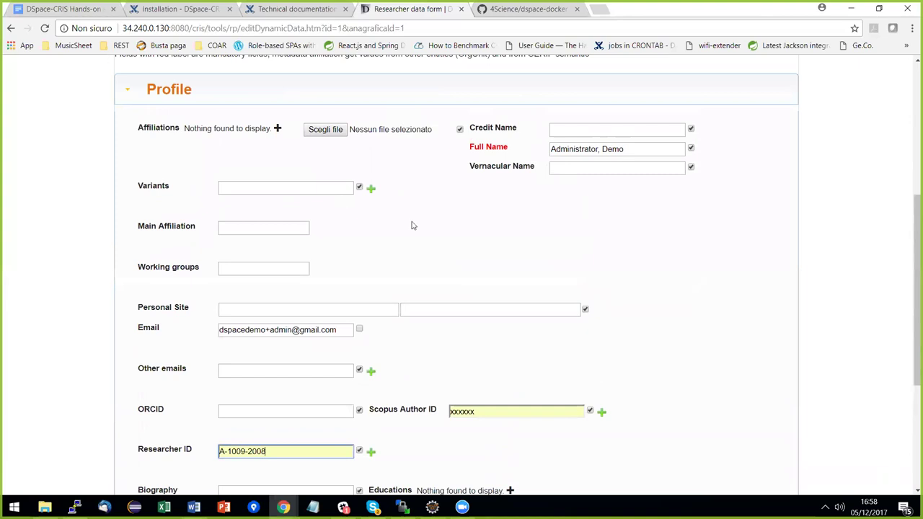
scroll(553, 249, down, 1)
scroll(570, 260, down, 3)
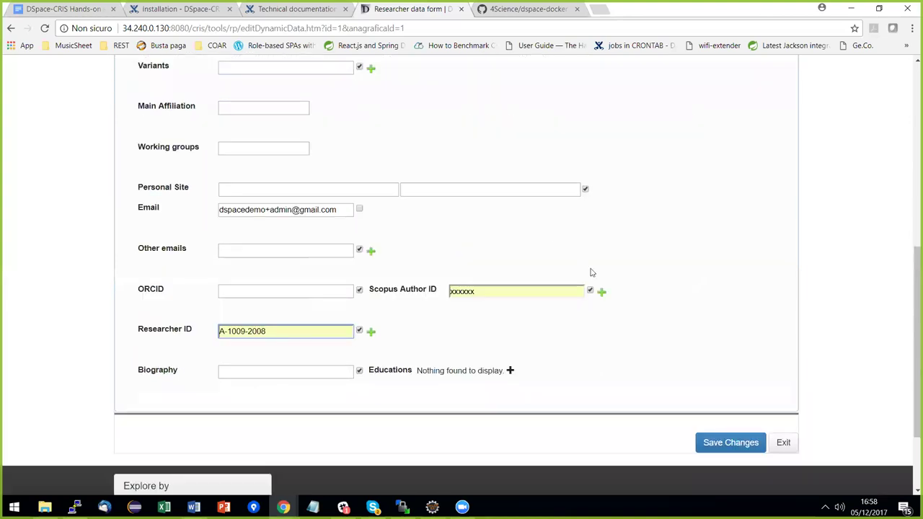
Save the profile edits, check Researcher ID A-1009-2008 on the page, and open the account menu.
key(Return)
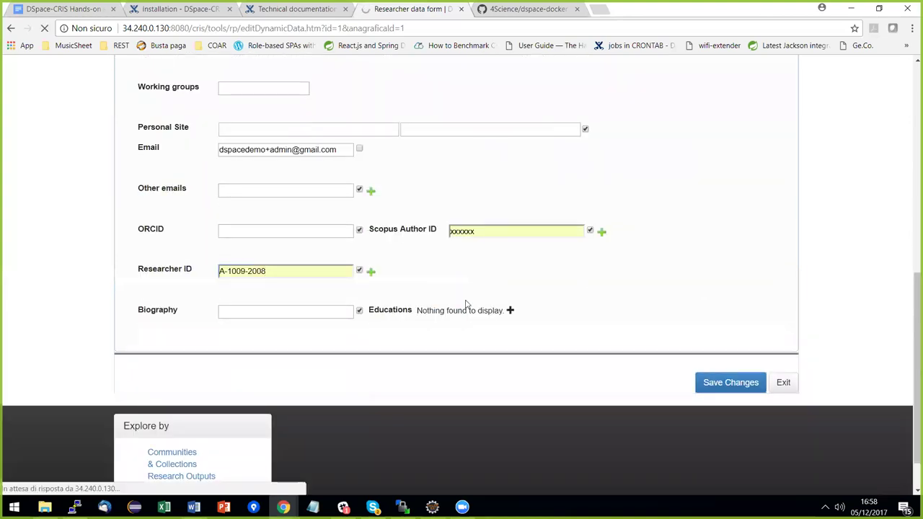
scroll(407, 288, down, 2)
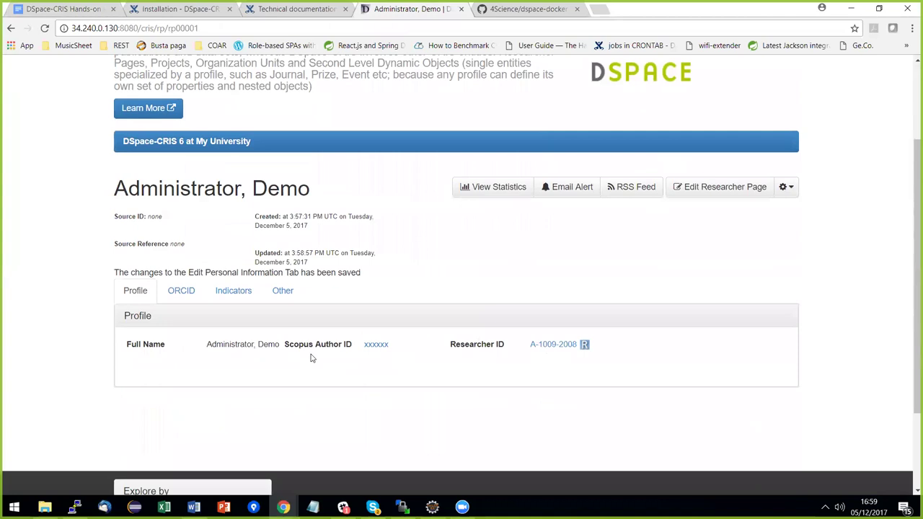
scroll(360, 305, up, 2)
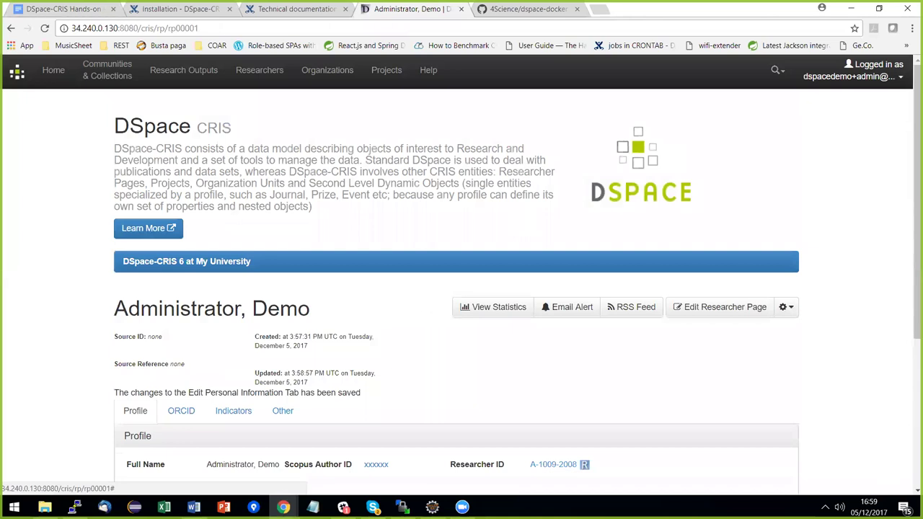
click(865, 70)
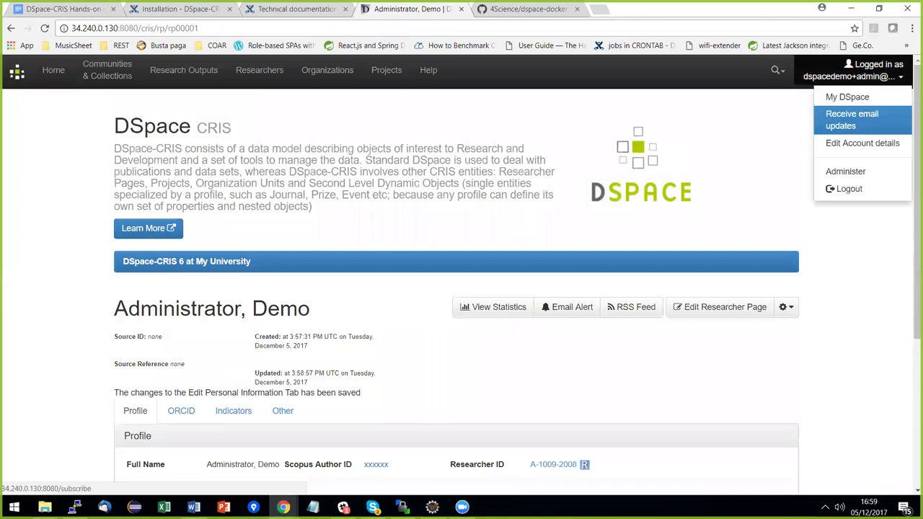
Open Administer in a new tab and go to CRIS Module > Researcher Pages > Layout configuration (Public view).
middle_click(845, 171)
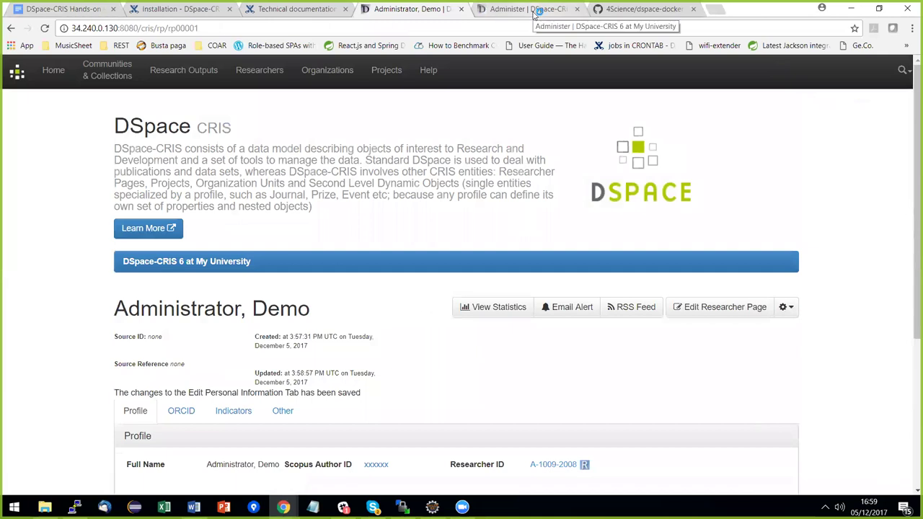
click(534, 10)
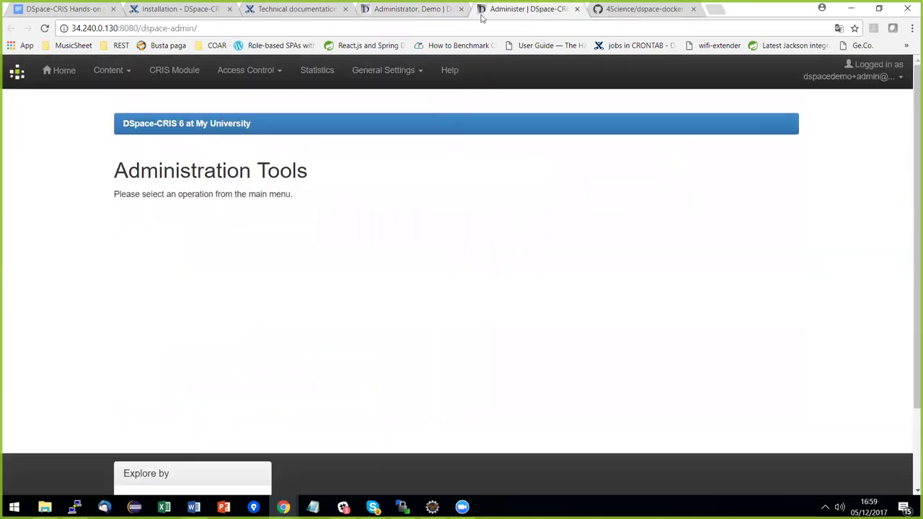
click(174, 78)
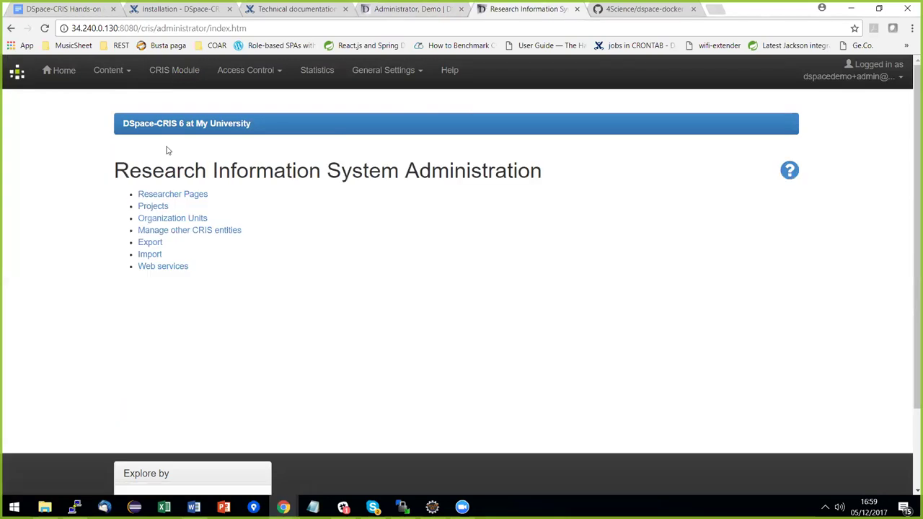
click(171, 194)
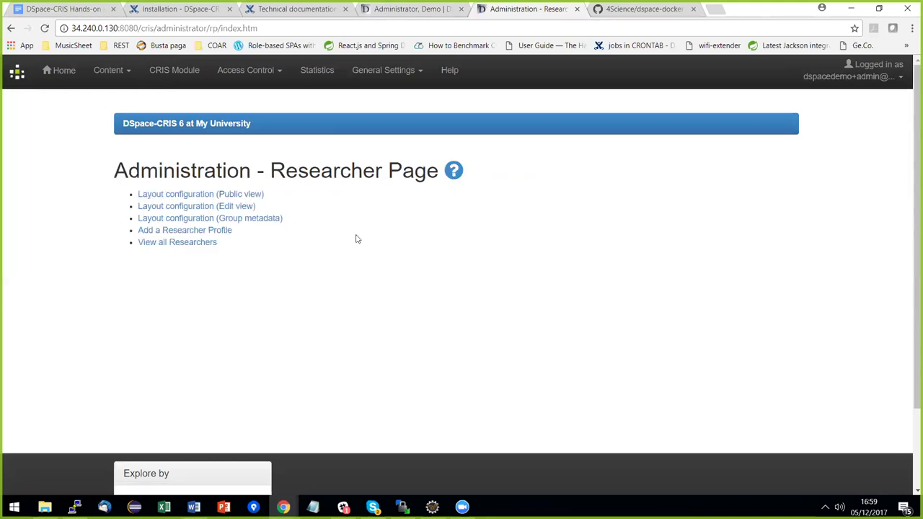
click(189, 196)
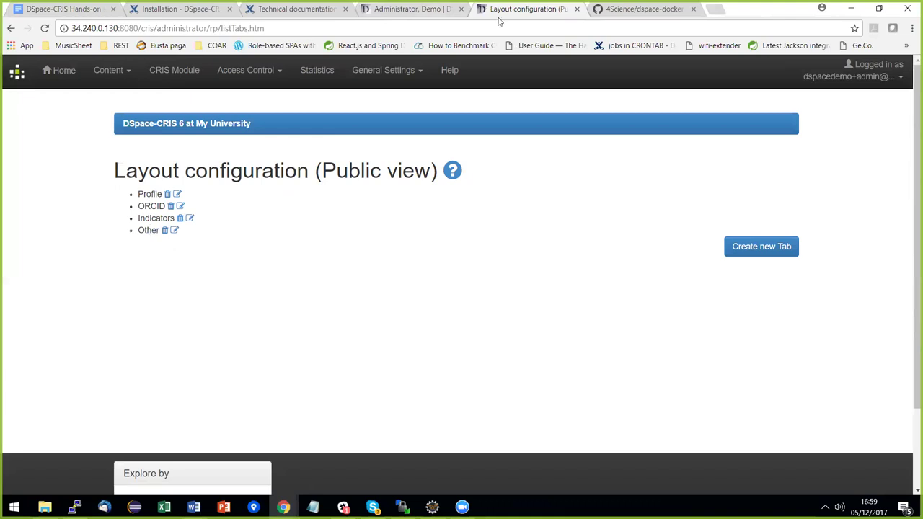
key(ctrl+shift+Tab)
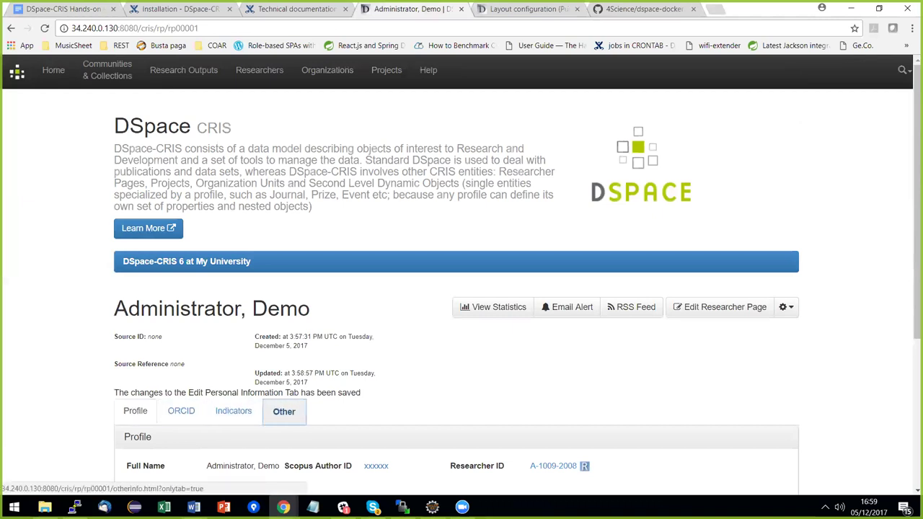
scroll(432, 358, down, 1)
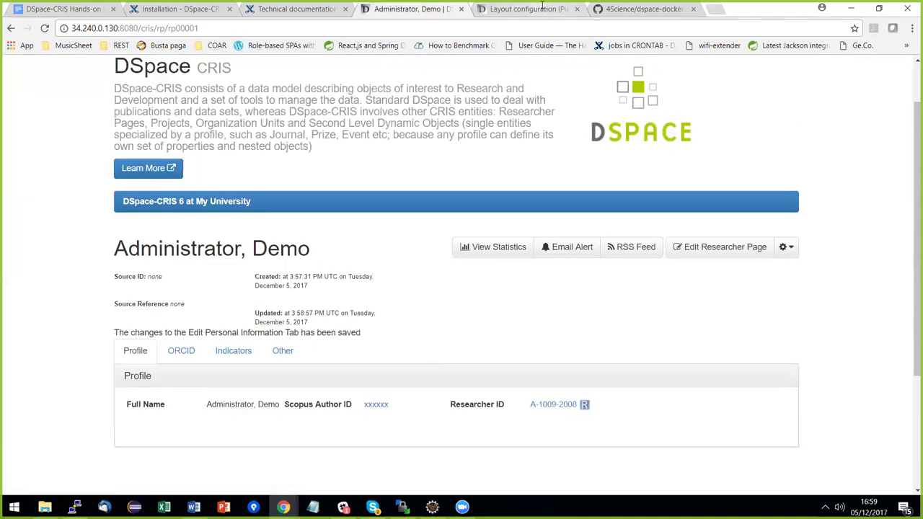
click(542, 7)
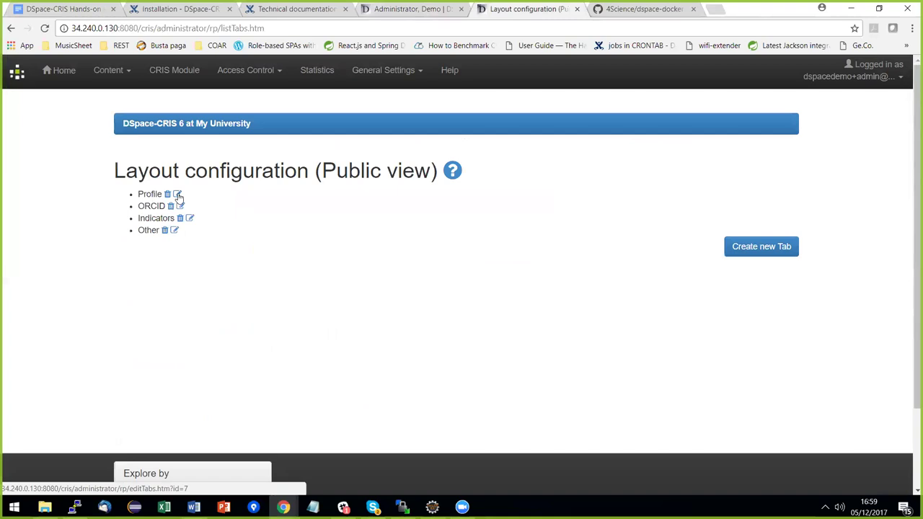
Edit the Profile tab, compare its box list with the researcher page, and open the Profile box.
click(178, 194)
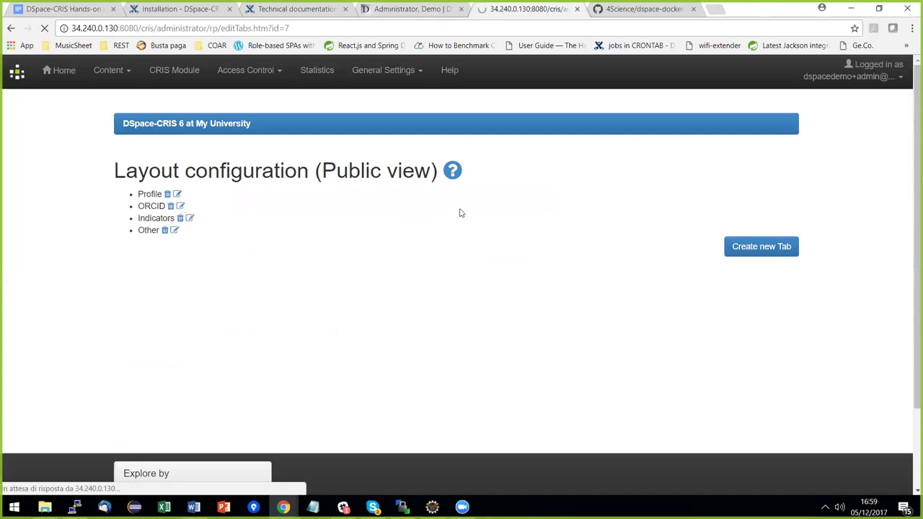
scroll(498, 163, down, 2)
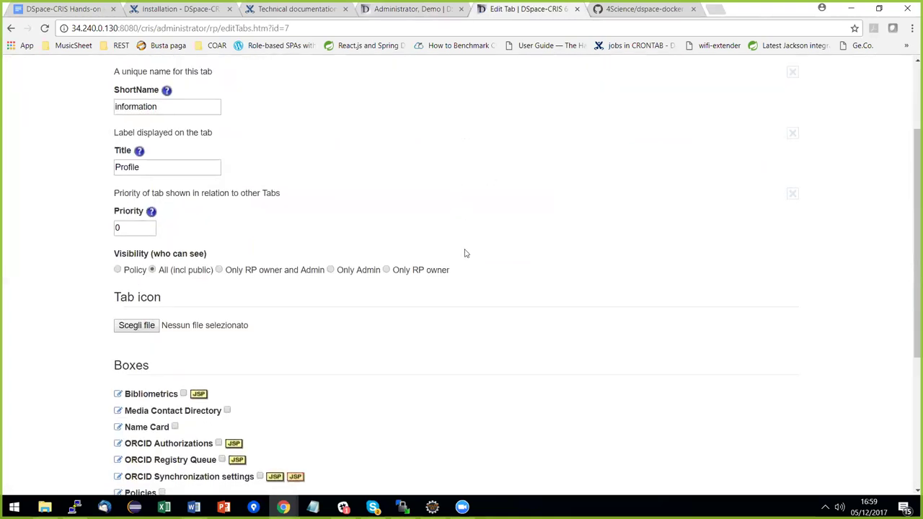
scroll(465, 254, down, 2)
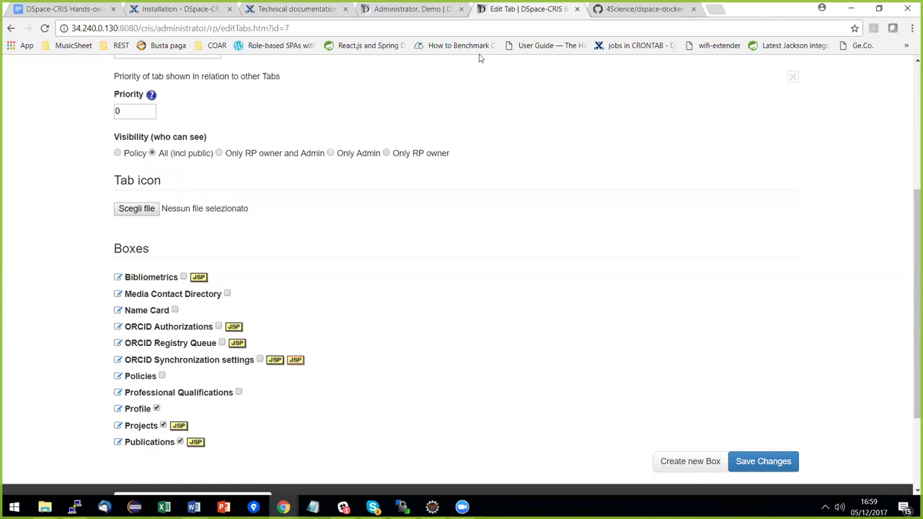
key(ctrl+shift+Tab)
scroll(127, 319, down, 2)
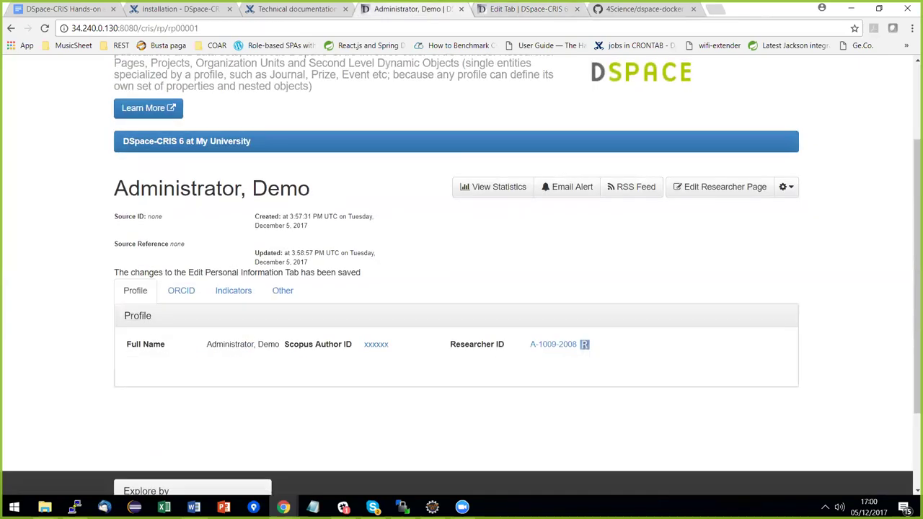
click(508, 11)
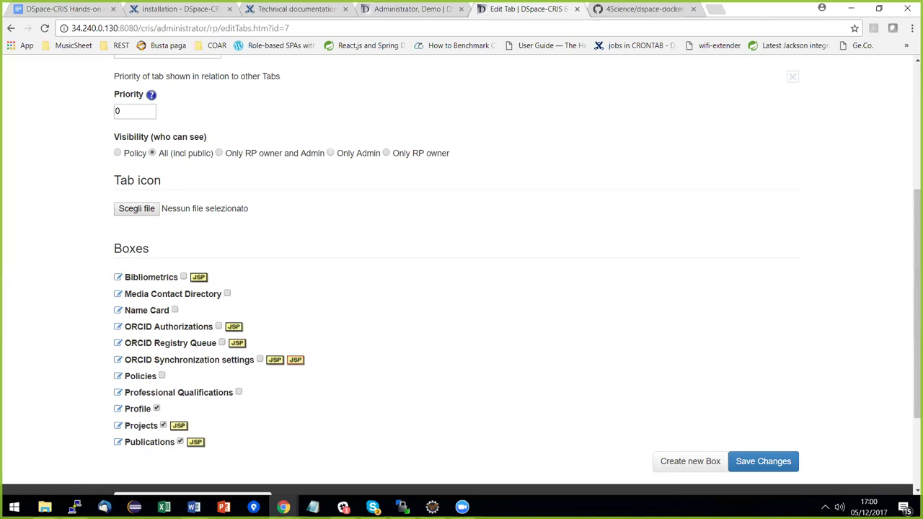
click(118, 426)
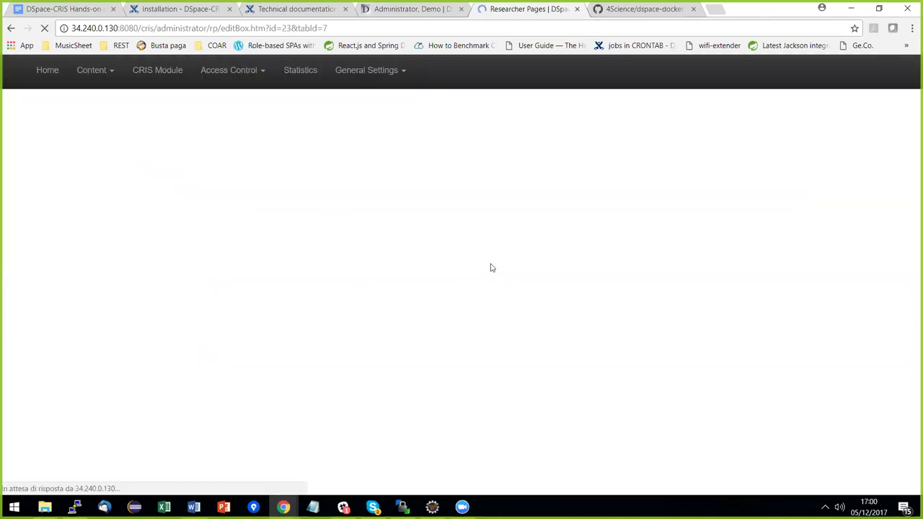
Start a new text field in the Profile box, checking the hands-on Word document.
scroll(462, 274, down, 4)
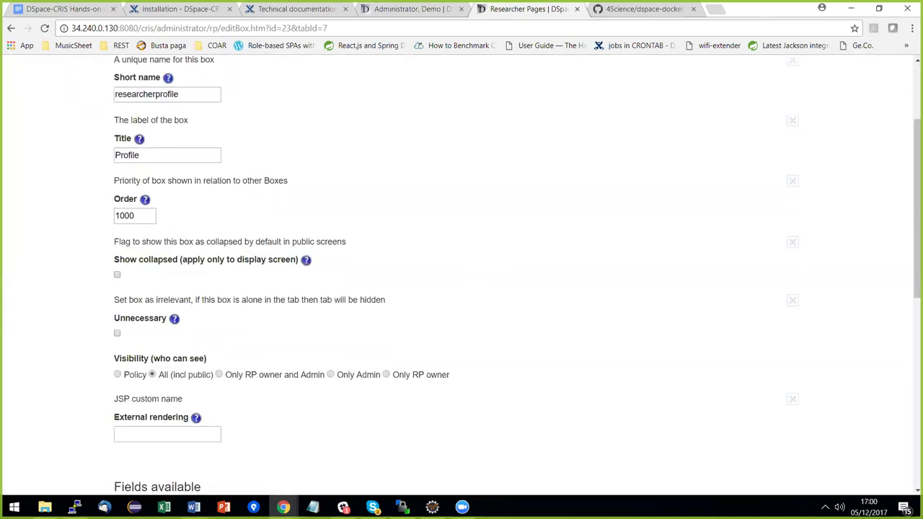
scroll(462, 274, down, 3)
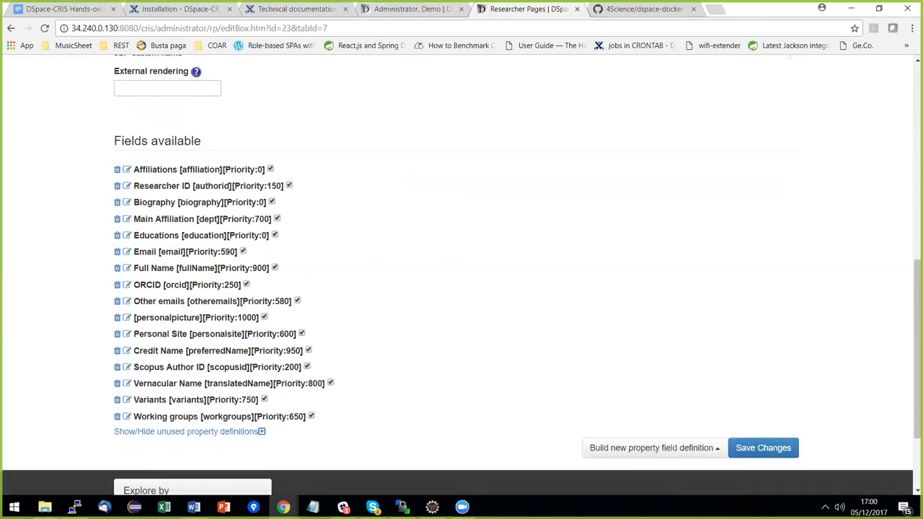
click(654, 448)
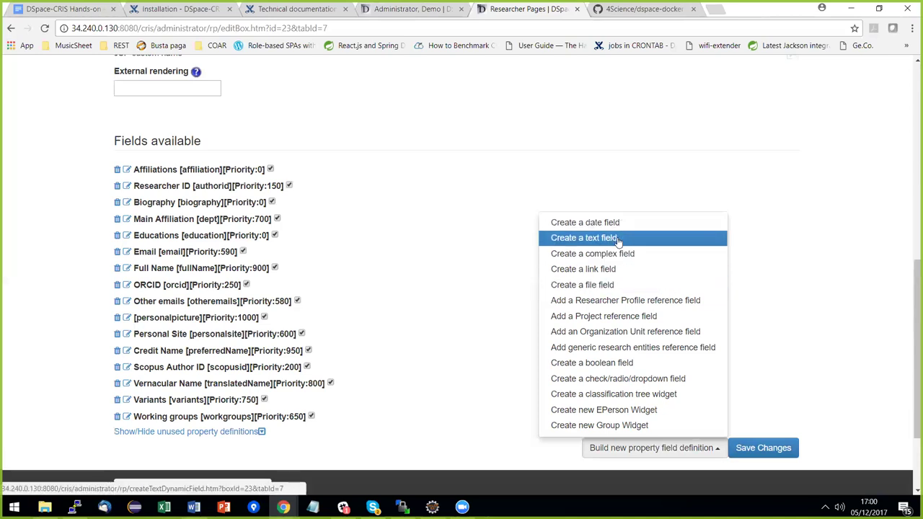
click(618, 240)
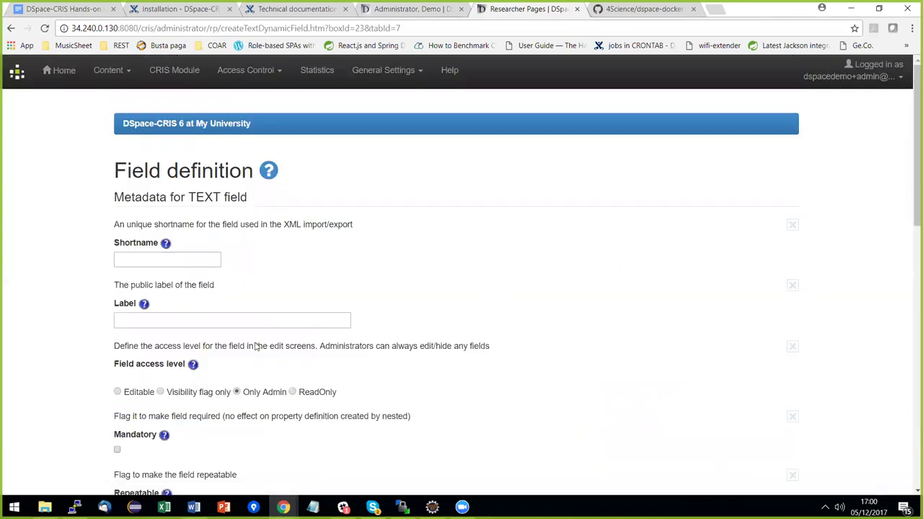
click(194, 507)
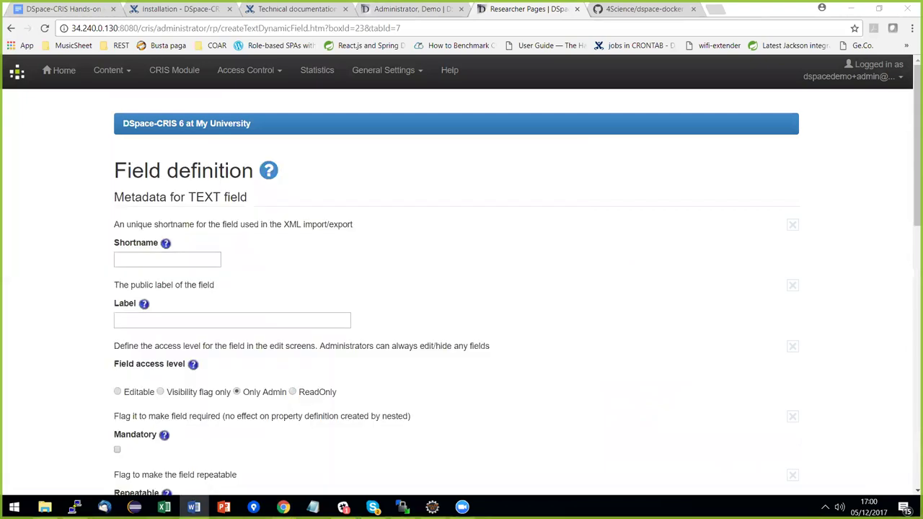
Enter shortname googlescholar, label Google Scholar Profile, and make the field Editable.
click(160, 261)
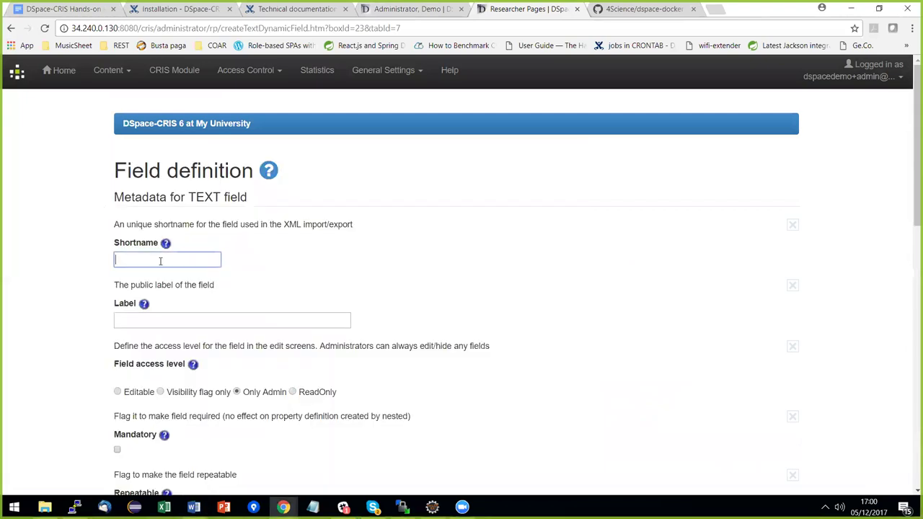
text(googlescholar)
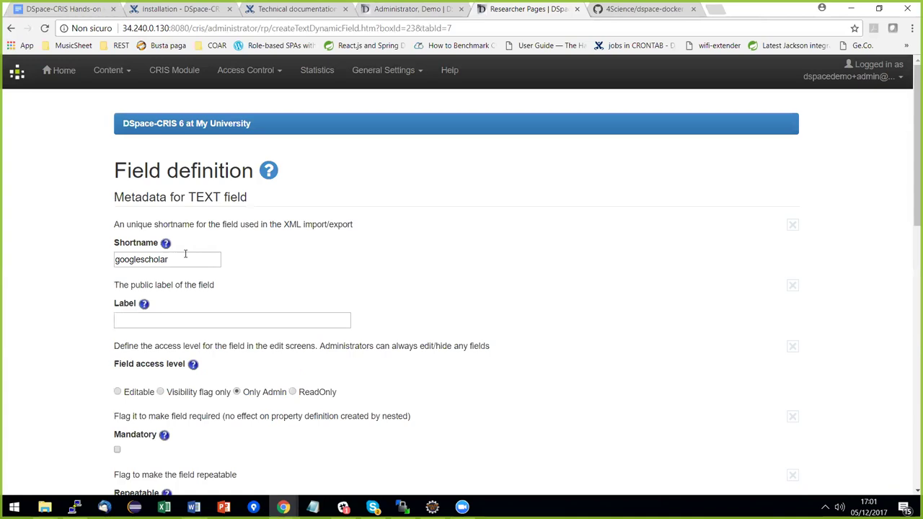
click(173, 316)
click(172, 316)
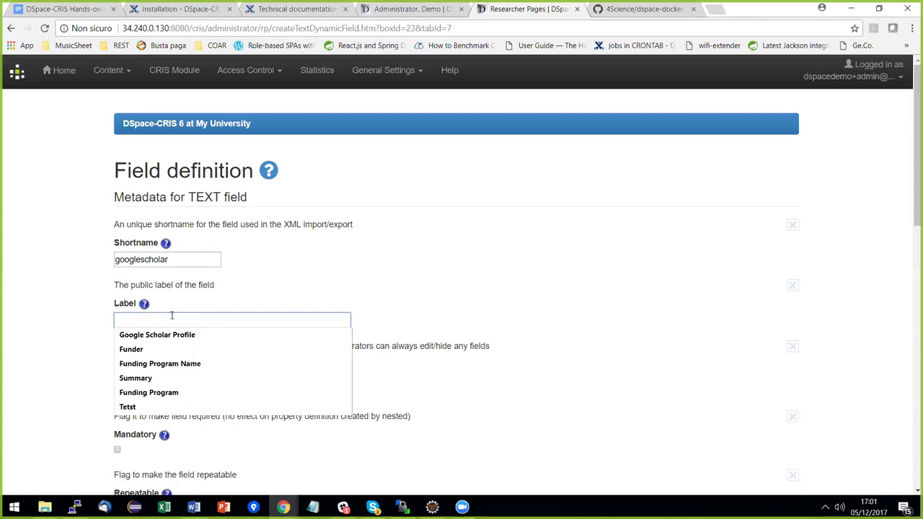
click(174, 333)
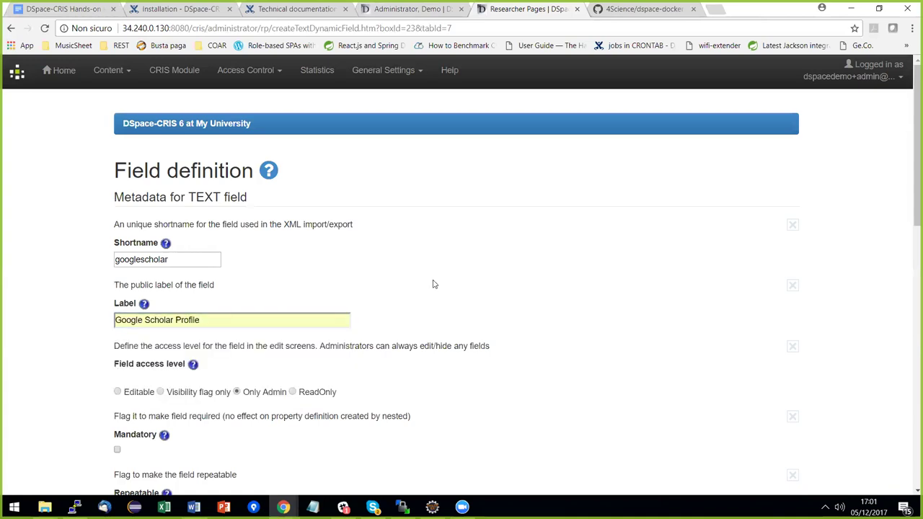
scroll(432, 284, down, 3)
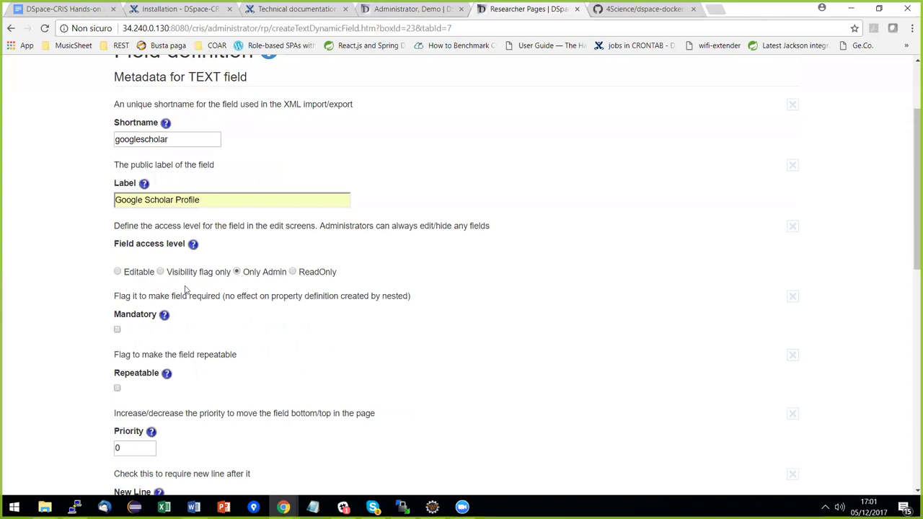
click(117, 272)
Change the textbox size from 30 to 80 and save the new field.
scroll(404, 285, down, 3)
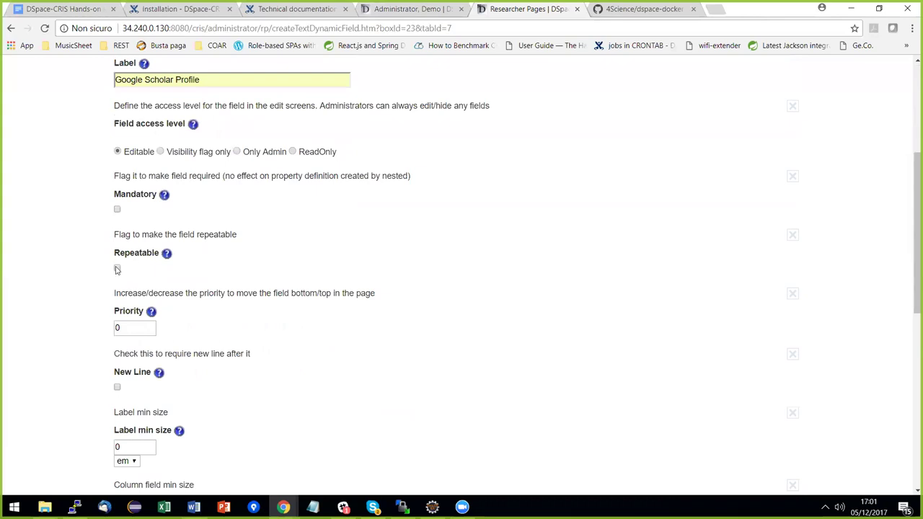
scroll(310, 269, down, 1)
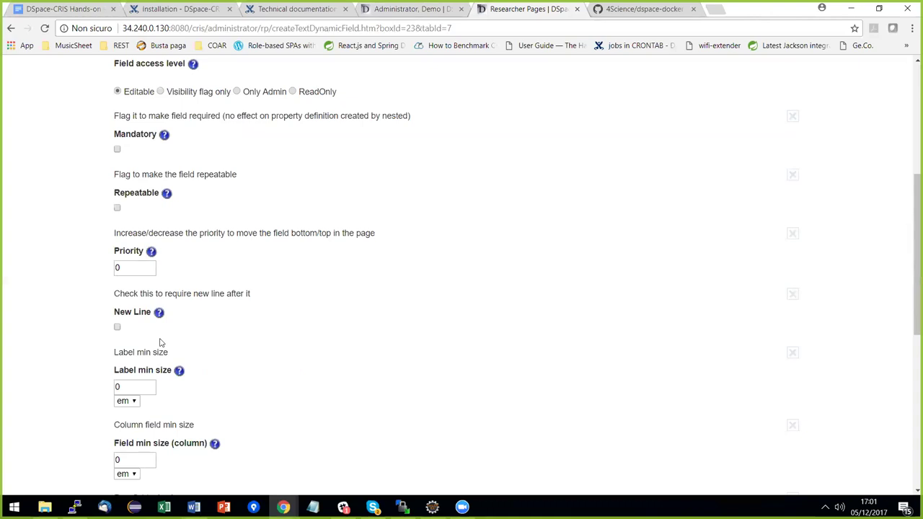
scroll(246, 336, down, 3)
scroll(278, 284, down, 1)
click(142, 359)
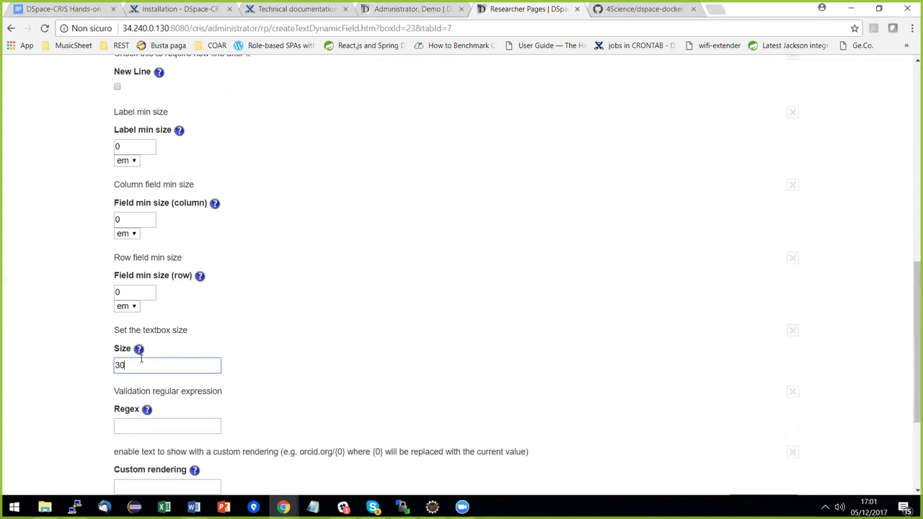
key(BackSpace)
key(BackSpace)
text(80)
click(281, 332)
scroll(351, 342, down, 1)
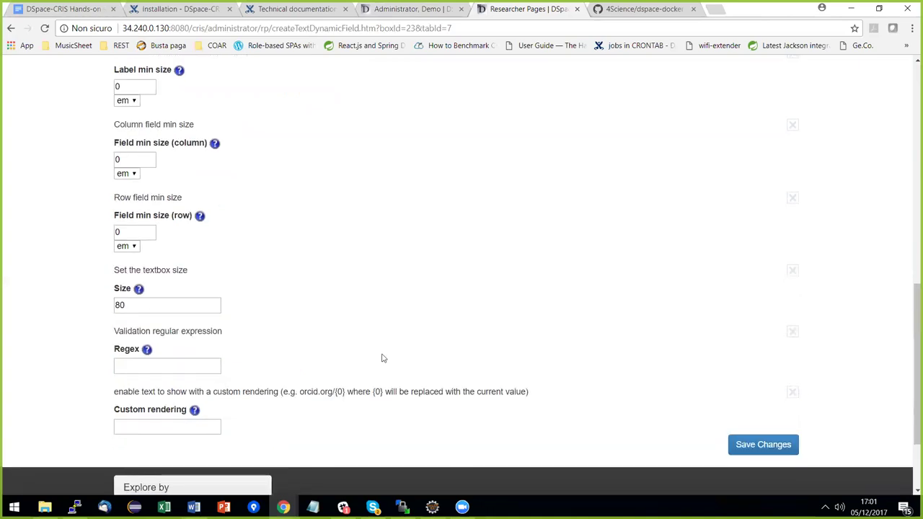
click(763, 445)
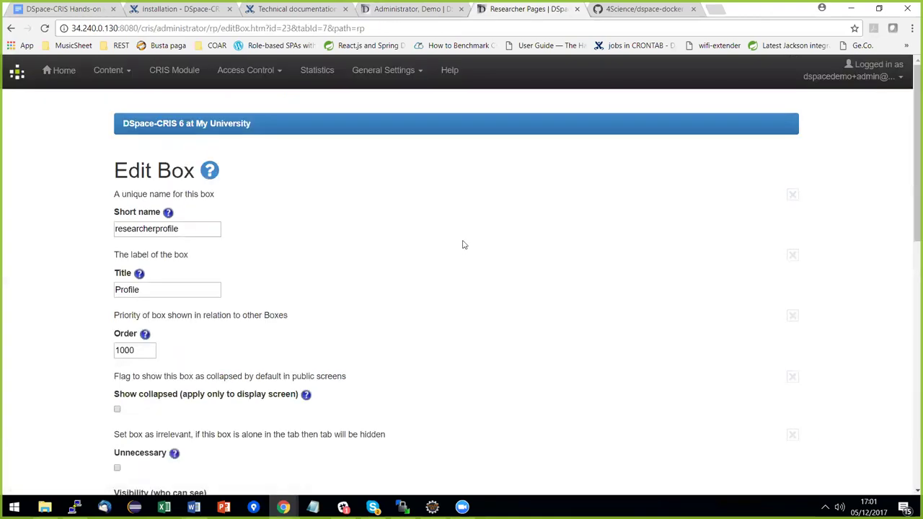
Paste the copied Google Scholar profile URL into the researcher's Google Scholar Profile field and save.
click(429, 8)
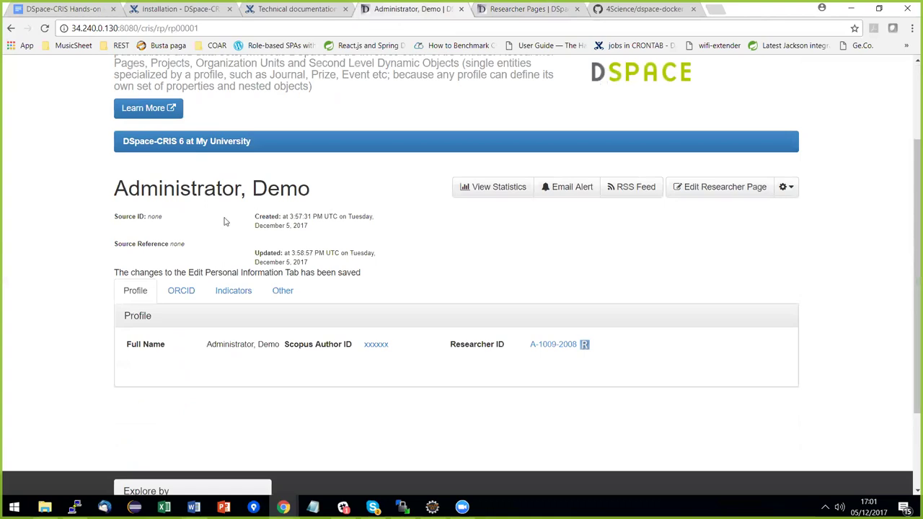
click(721, 187)
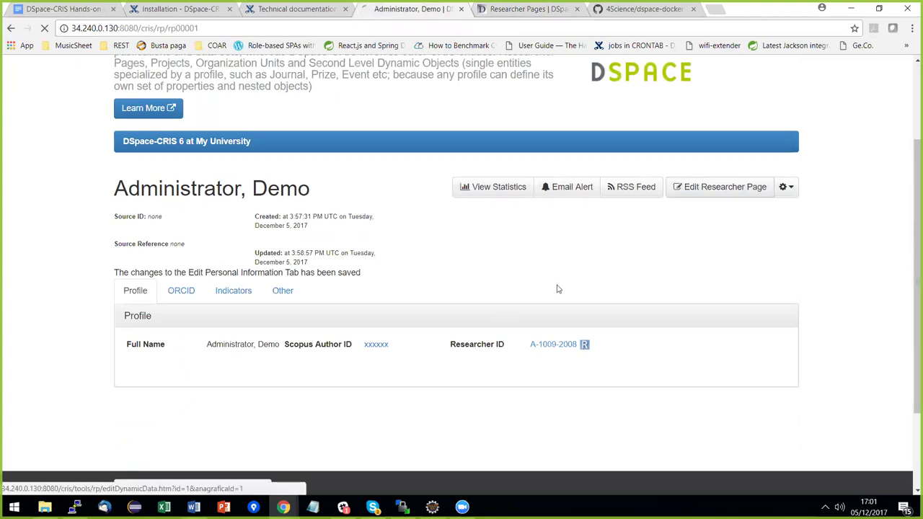
scroll(618, 272, down, 5)
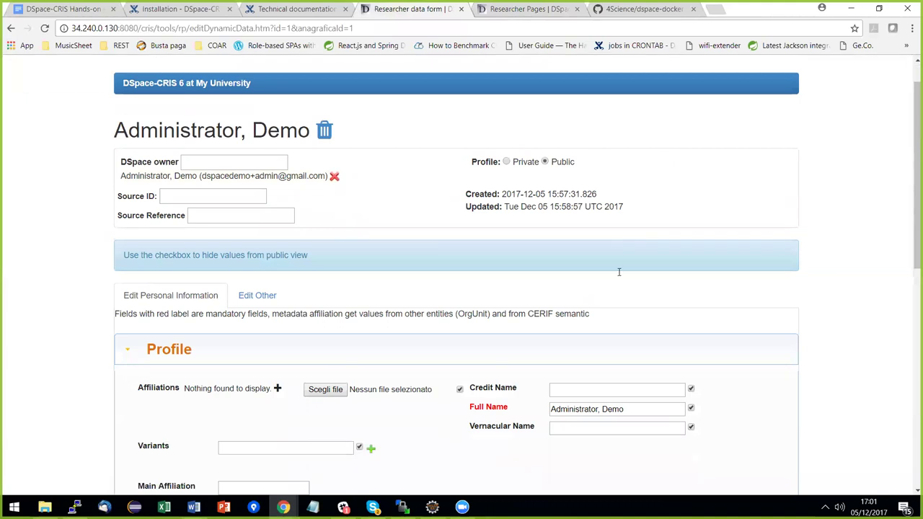
scroll(606, 274, down, 2)
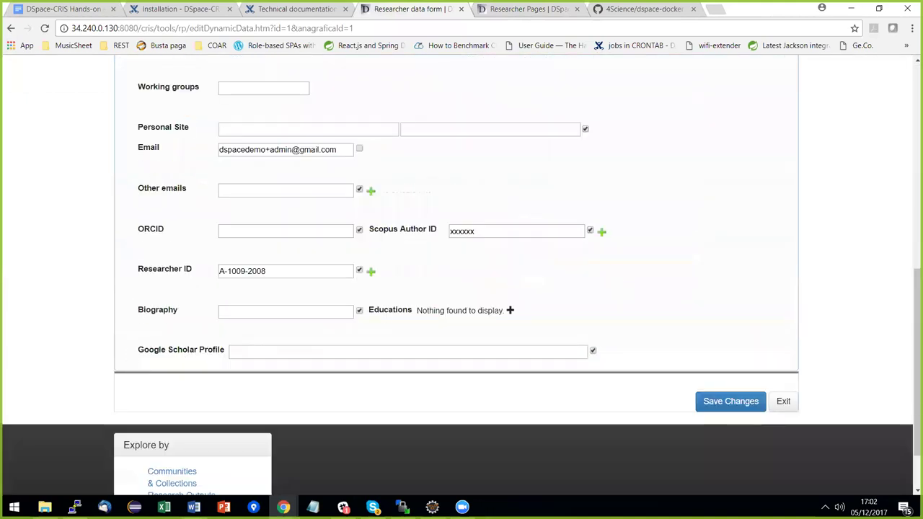
click(194, 507)
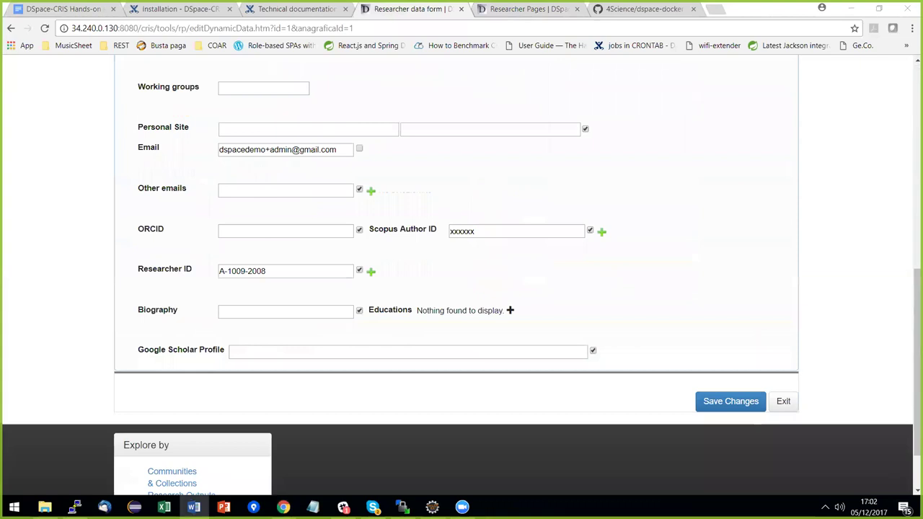
key(alt+Tab)
text(https://scholar.google.it/citations?user=lpLSgxQAAAAJ&hl=it)
key(Return)
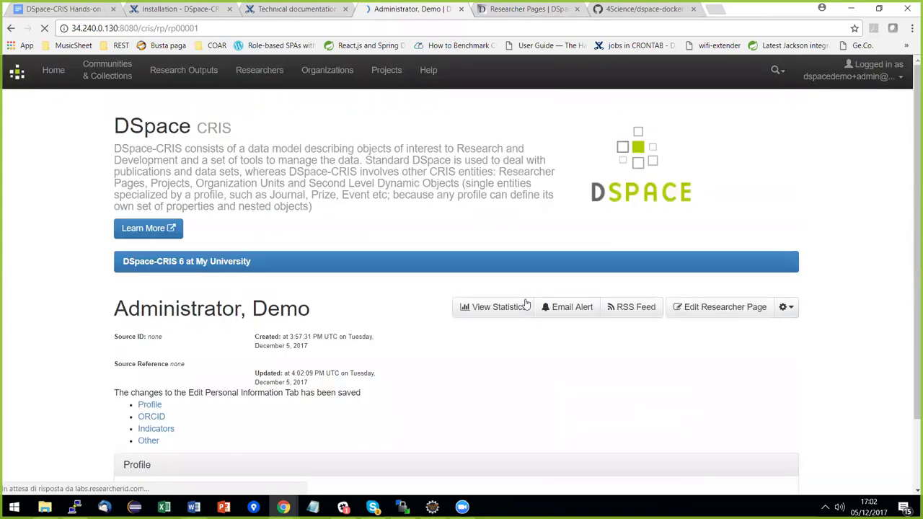
Inspect the plain Google Scholar URL in the researcher's Profile section, then return to the box configuration.
scroll(503, 317, down, 2)
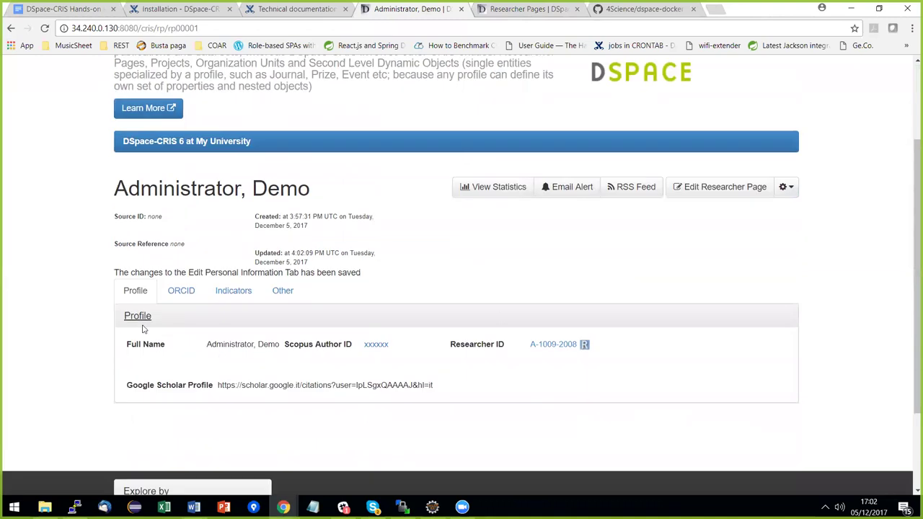
drag(432, 385, 217, 385)
triple_click(316, 386)
click(514, 9)
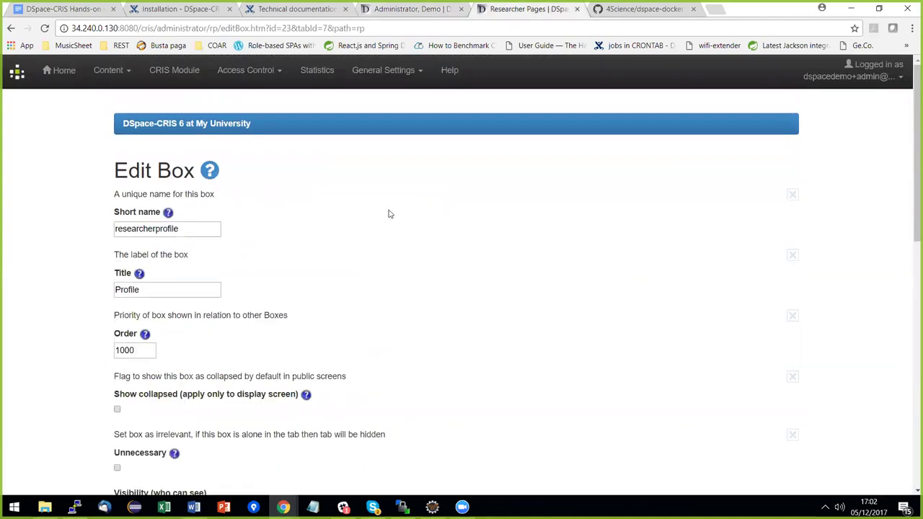
Open the Google Scholar Profile field definition in the Profile box.
scroll(460, 210, down, 1)
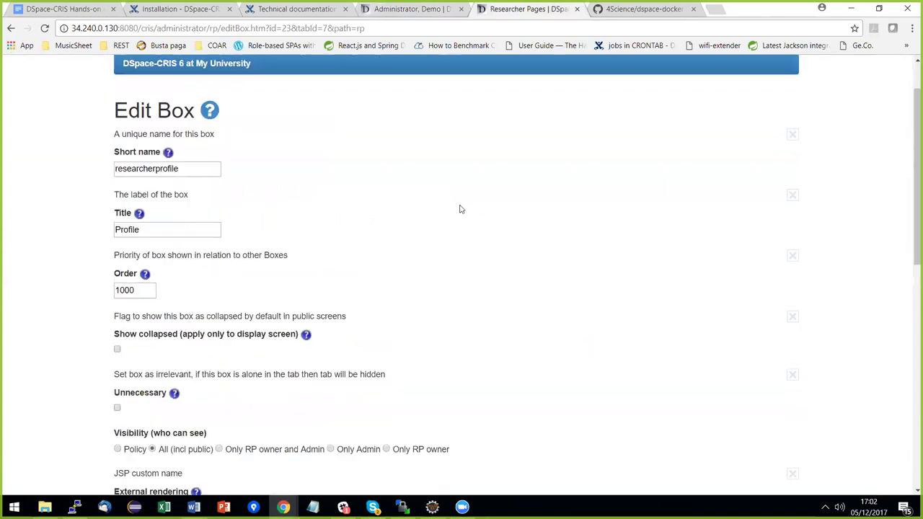
scroll(448, 204, down, 2)
scroll(305, 274, down, 3)
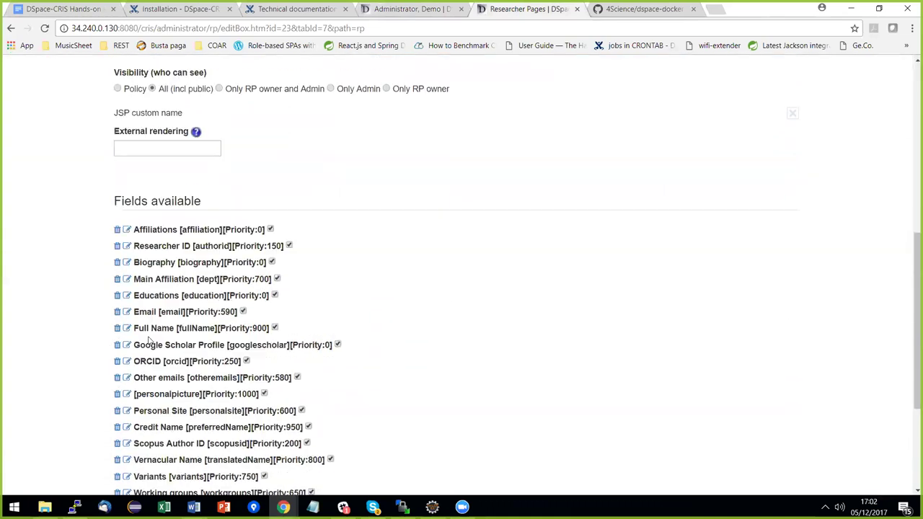
click(126, 344)
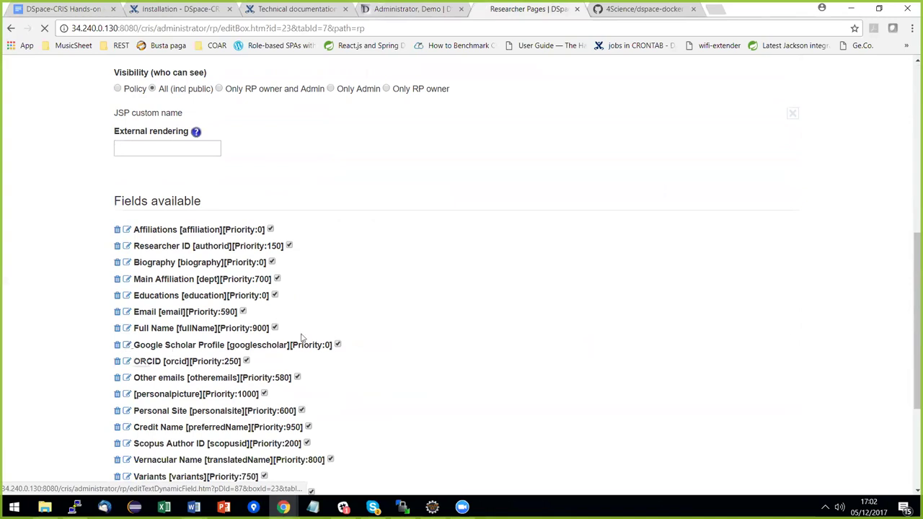
scroll(488, 217, down, 1)
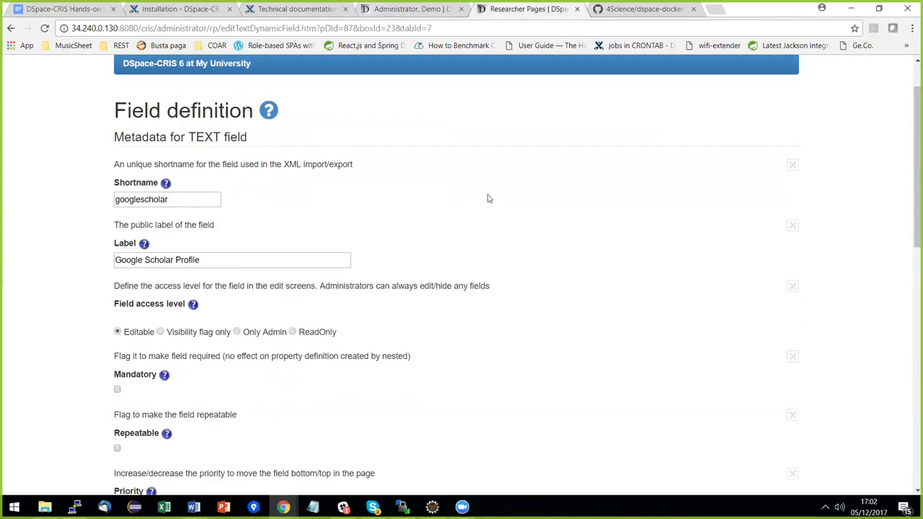
scroll(488, 200, down, 3)
scroll(486, 201, down, 4)
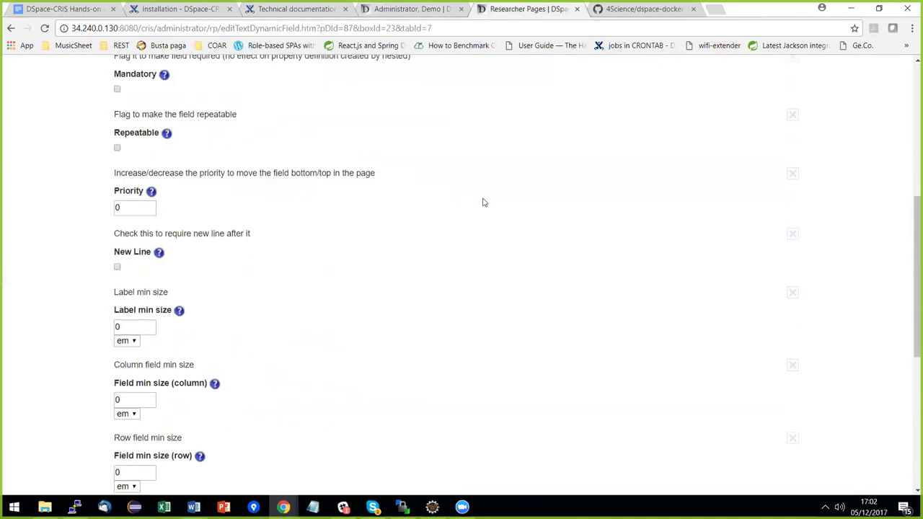
scroll(349, 334, down, 1)
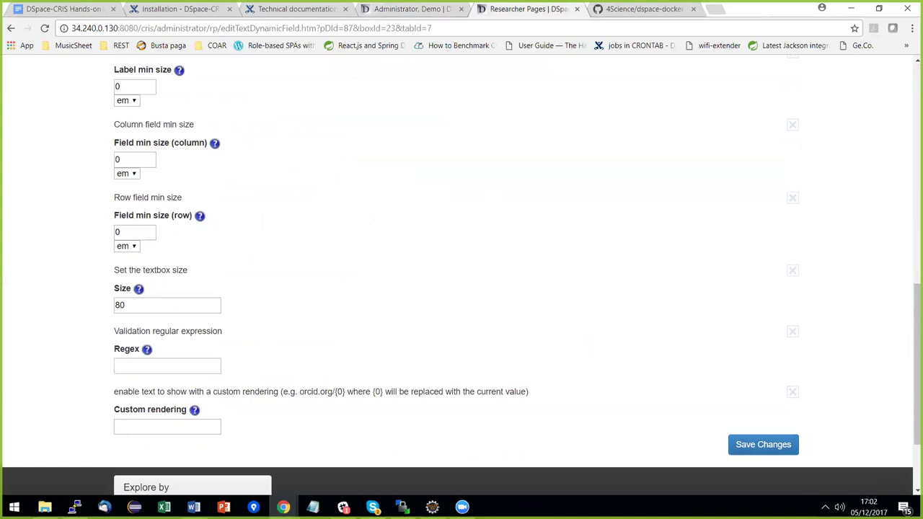
Set Custom rendering to <a href="{0}">See profile</a> and save the field.
click(193, 507)
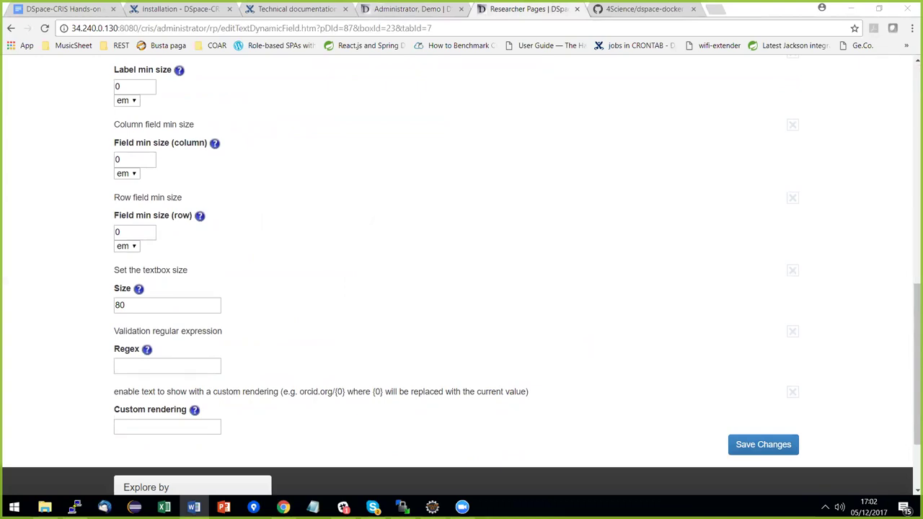
key(alt+Tab)
text(<a href="{0}">See profile</a>)
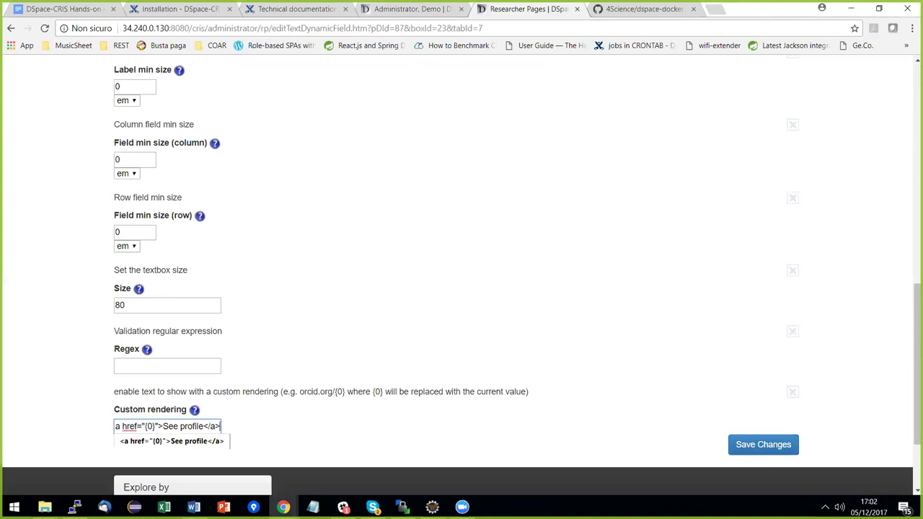
key(Tab)
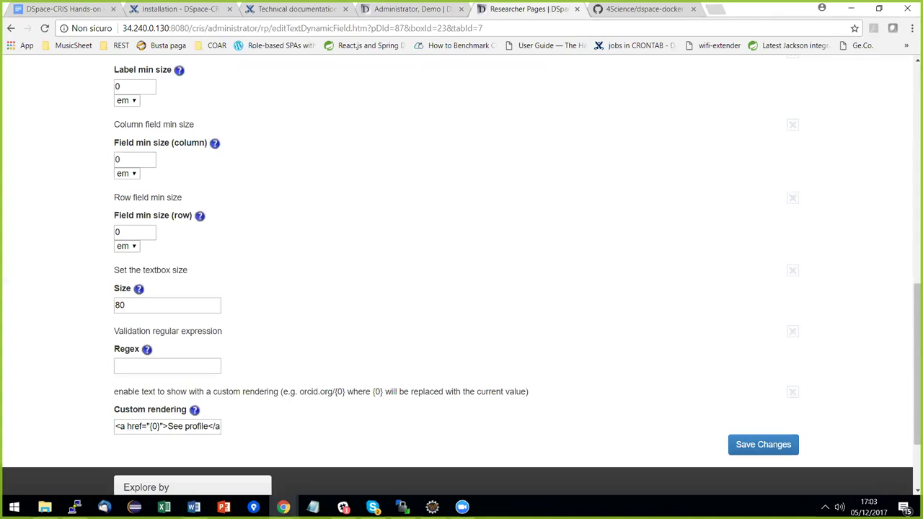
click(763, 444)
Reload the researcher profile and follow the Google Scholar Profile 'See profile' link.
click(410, 10)
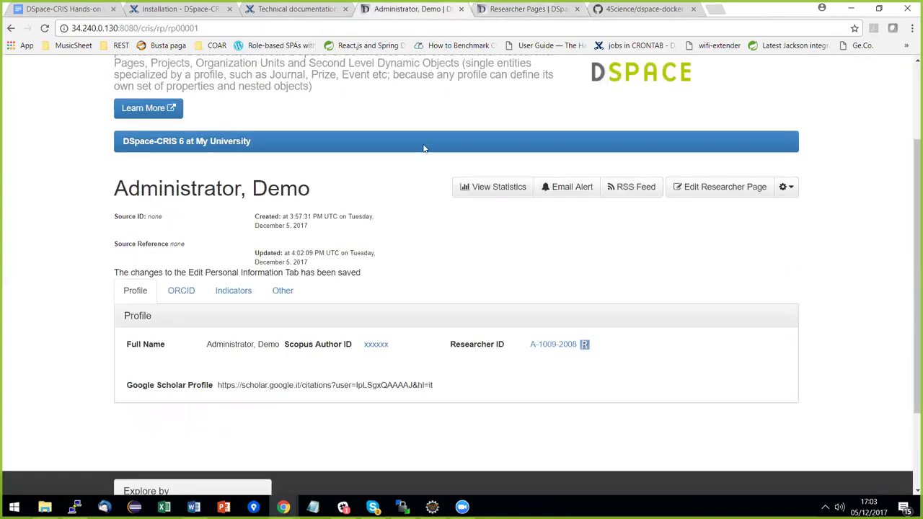
click(44, 29)
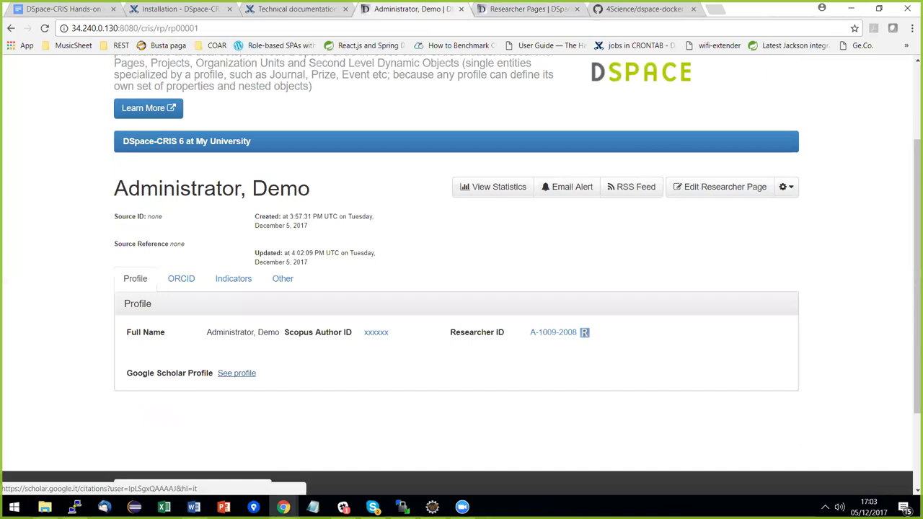
click(237, 373)
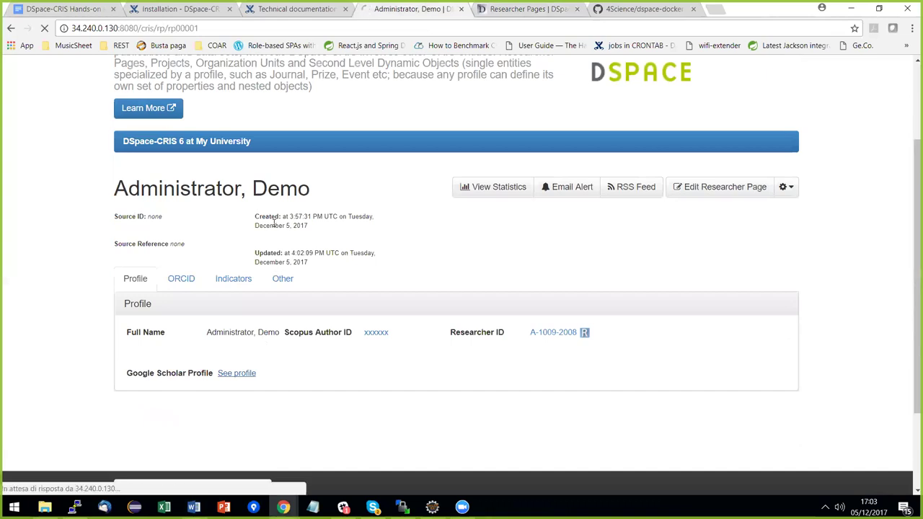
Return from the Google Scholar citations page to the DSpace-CRIS researcher profile.
click(11, 29)
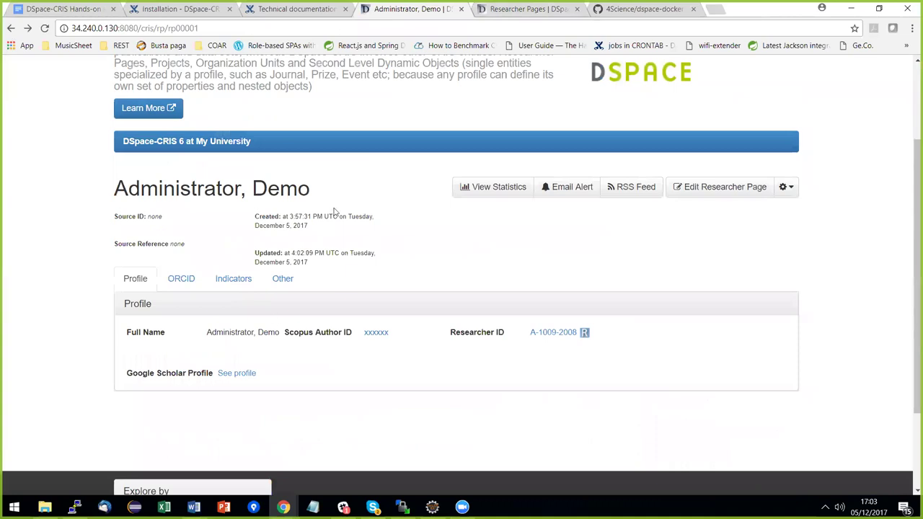
key(ctrl+Tab)
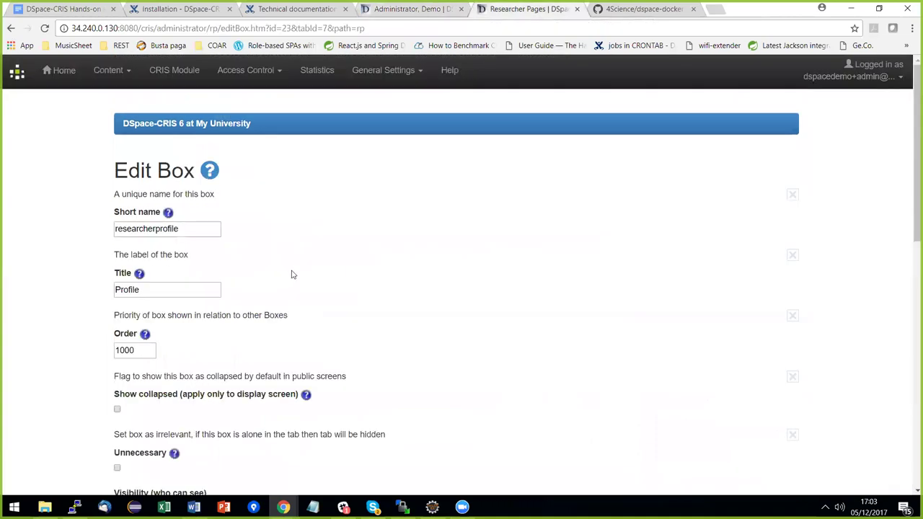
scroll(291, 272, down, 2)
scroll(292, 272, down, 2)
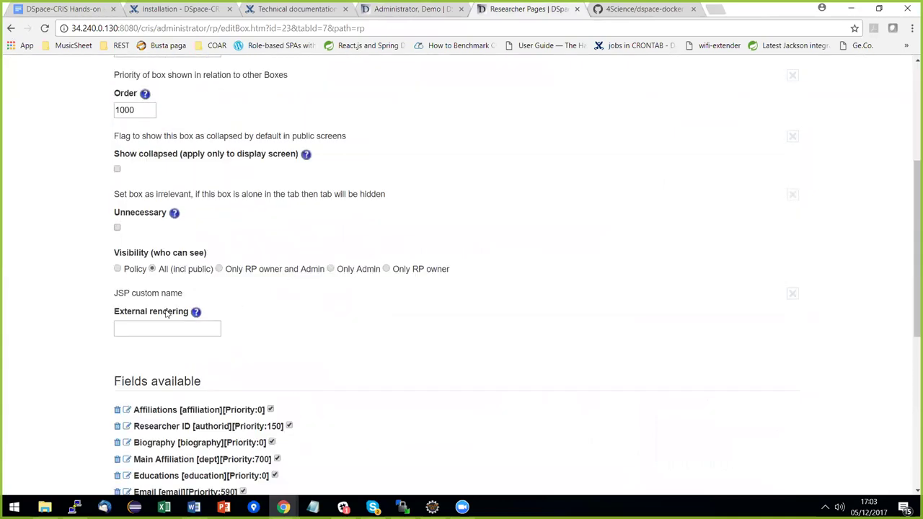
drag(114, 312, 189, 313)
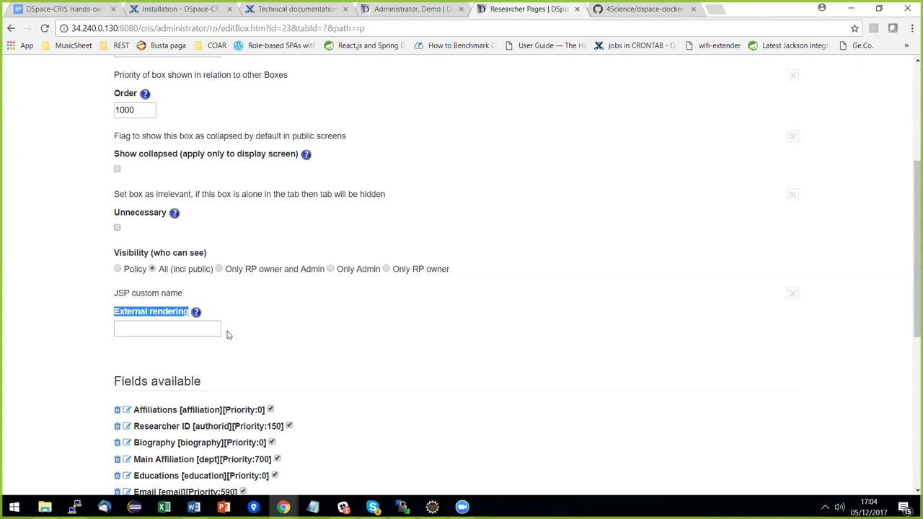
click(426, 15)
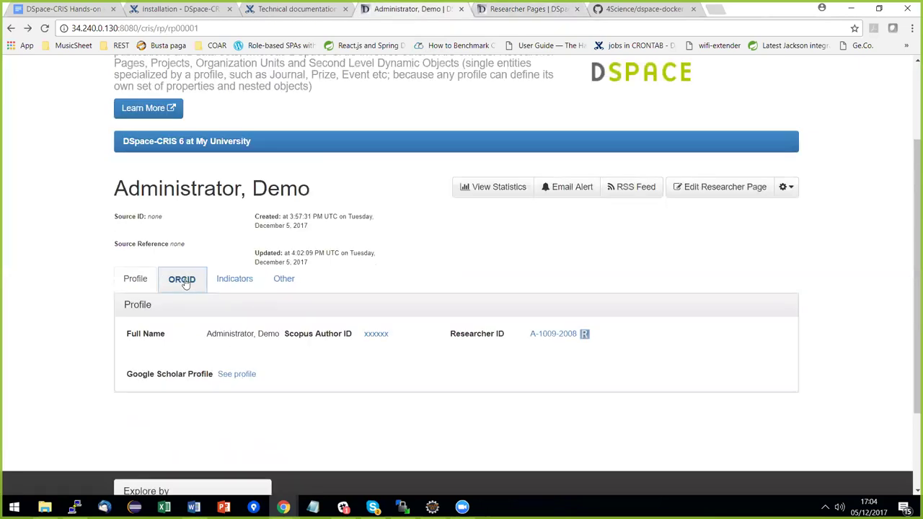
View the profile's ORCID Authorizations panel, then bring the hands-on session document back.
click(184, 281)
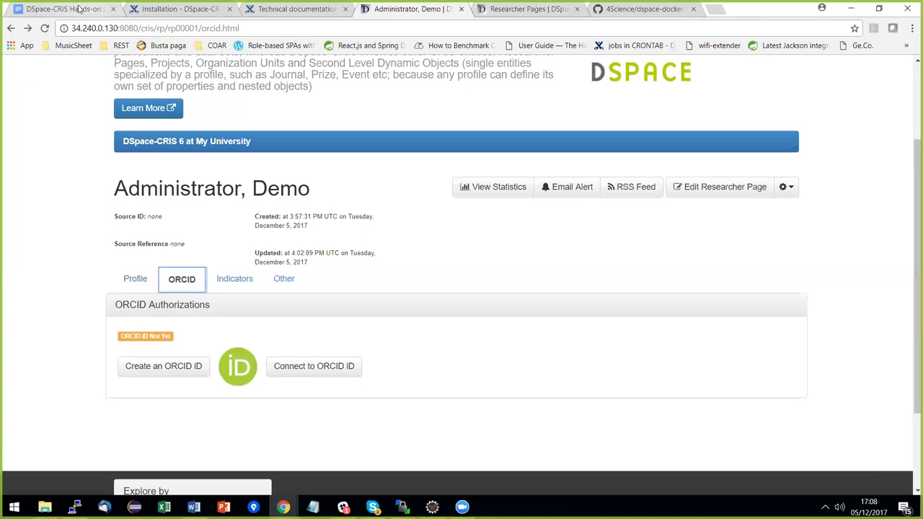
click(79, 9)
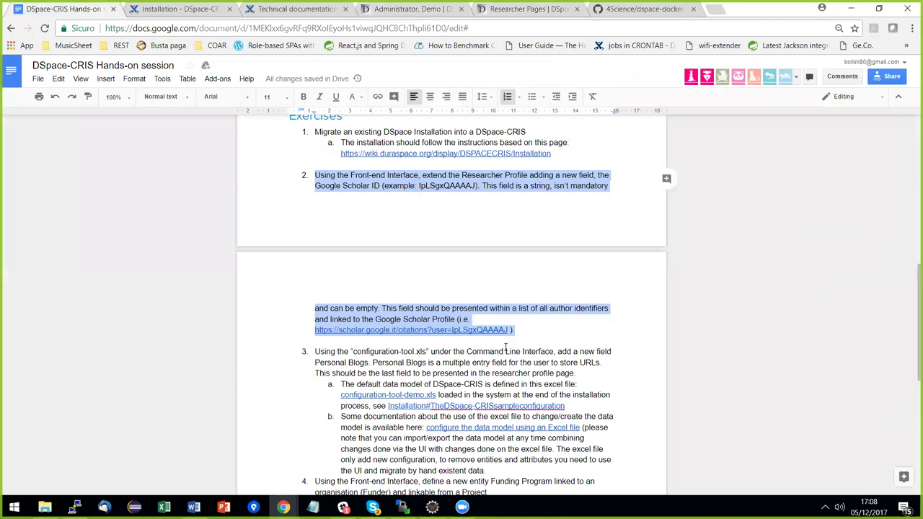
Highlight 'Personal Blogs' in exercise 3 and open the configuration-tool-demo-blobs-identifiers workbook.
scroll(462, 355, down, 1)
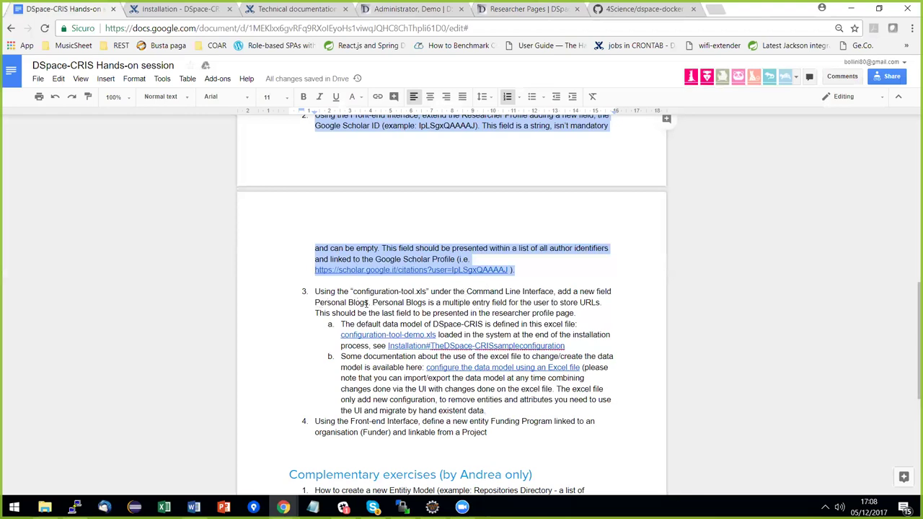
drag(370, 303, 318, 305)
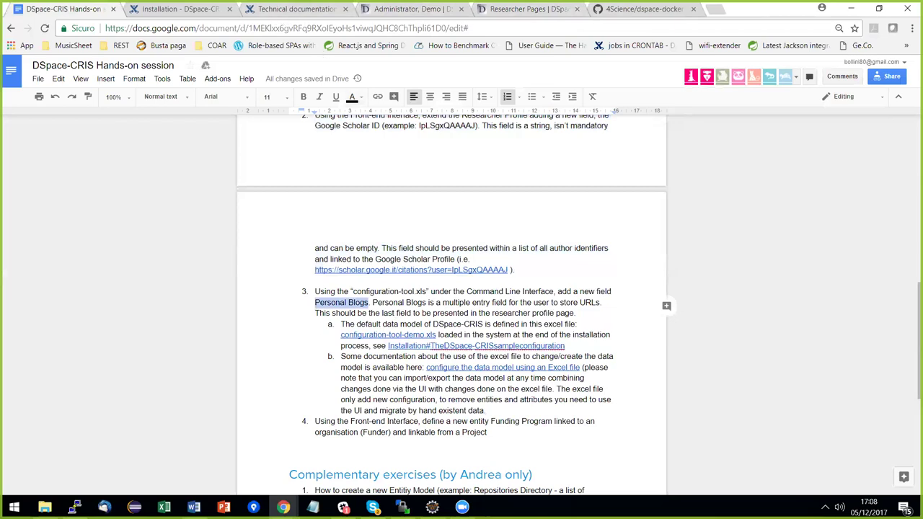
key(super+e)
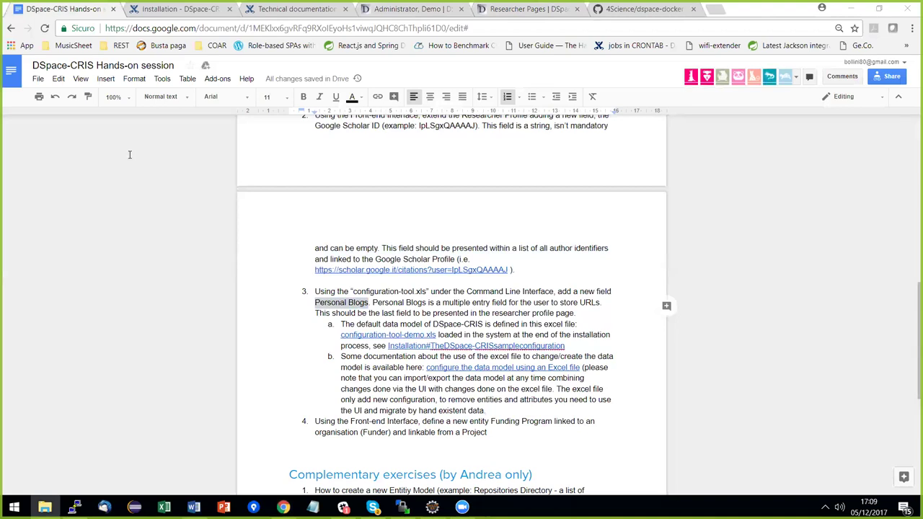
key(Return)
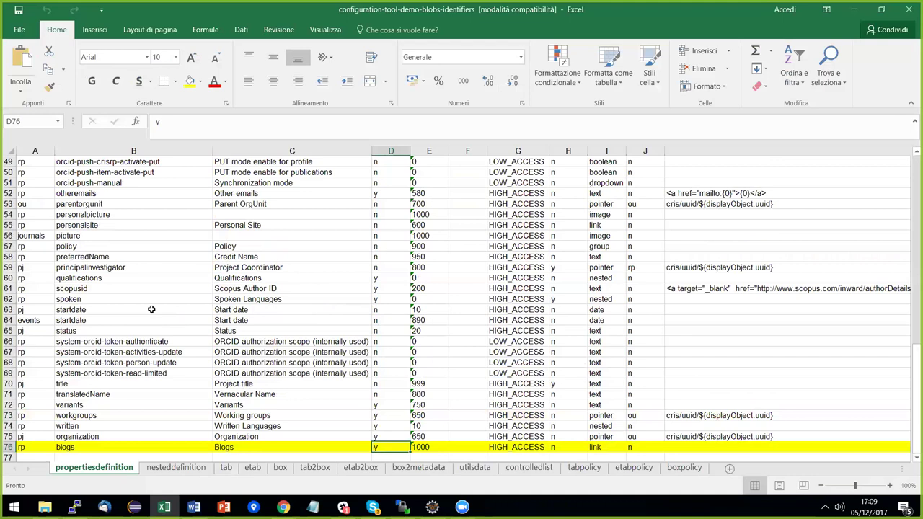
scroll(65, 170, up, 6)
scroll(88, 213, up, 10)
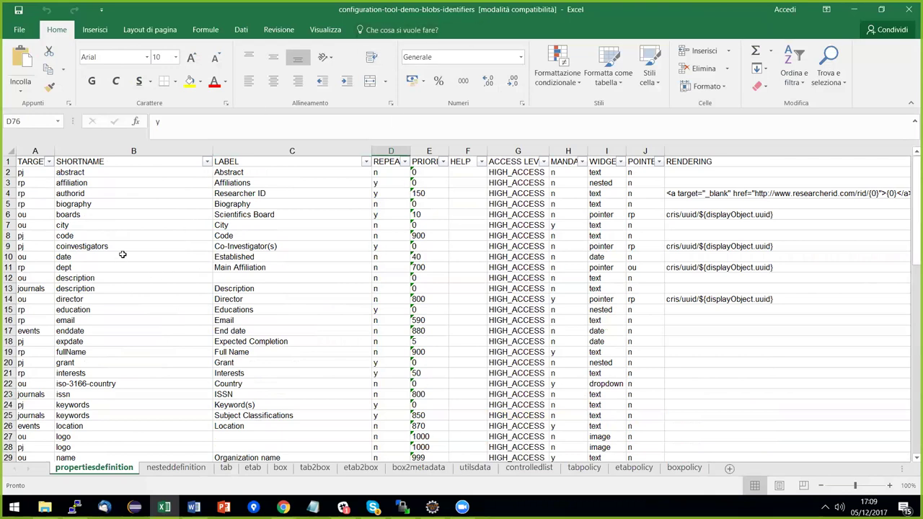
scroll(124, 294, down, 14)
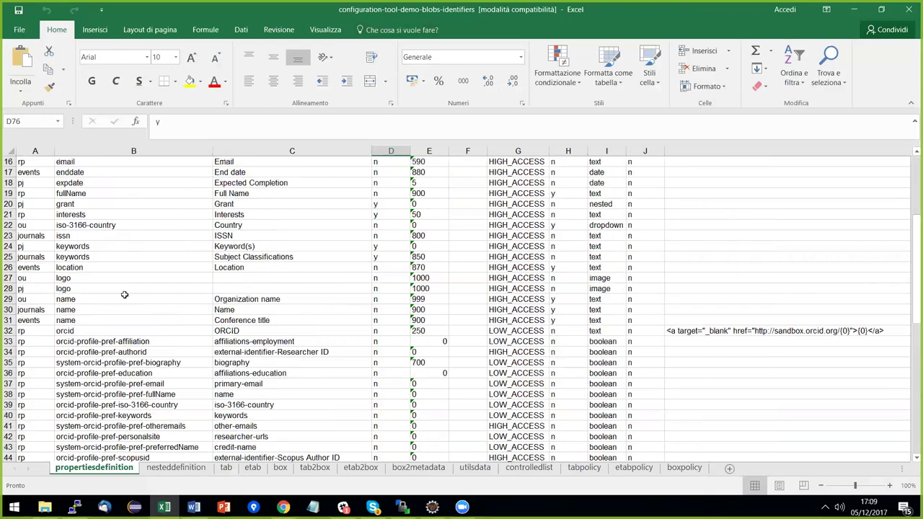
scroll(124, 299, down, 3)
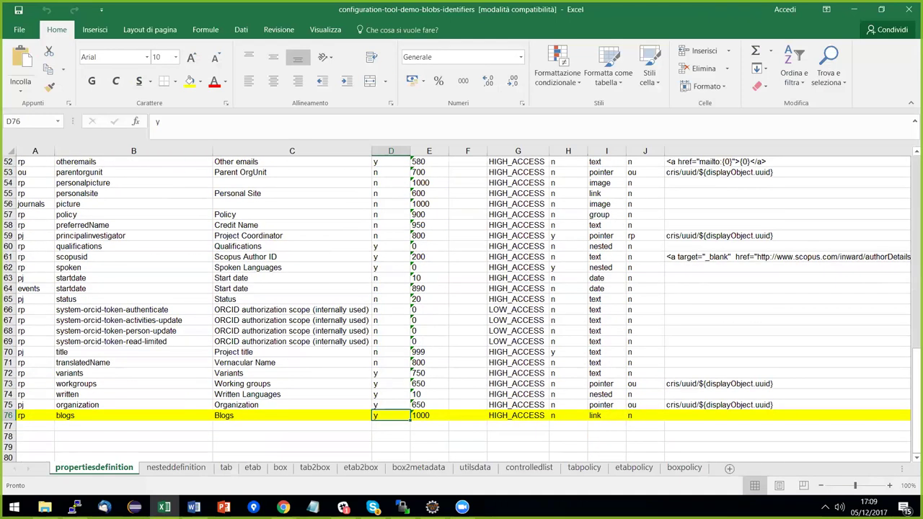
click(124, 415)
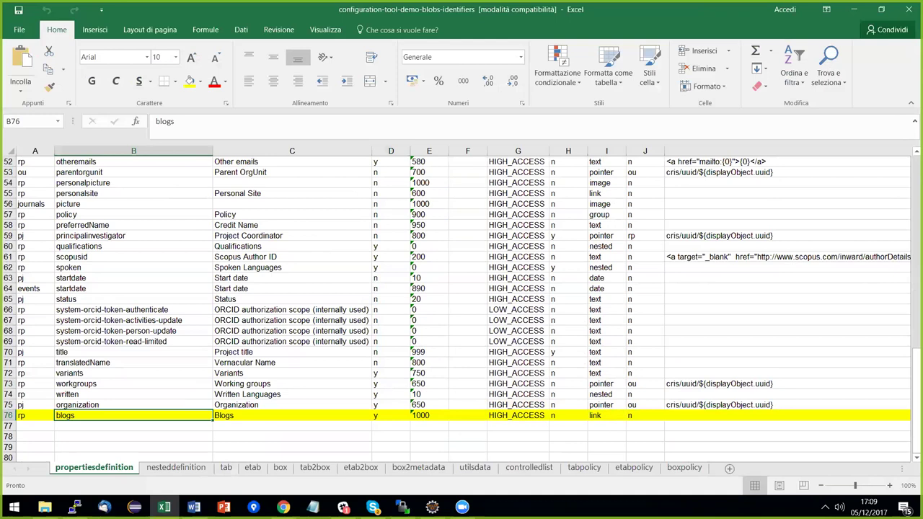
key(Left)
key(Right)
key(Left)
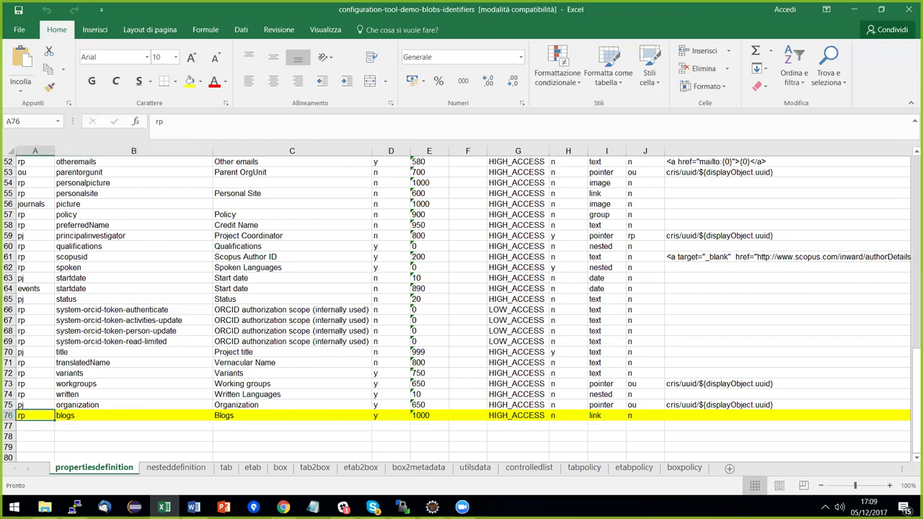
key(Right)
key(Left)
key(Right)
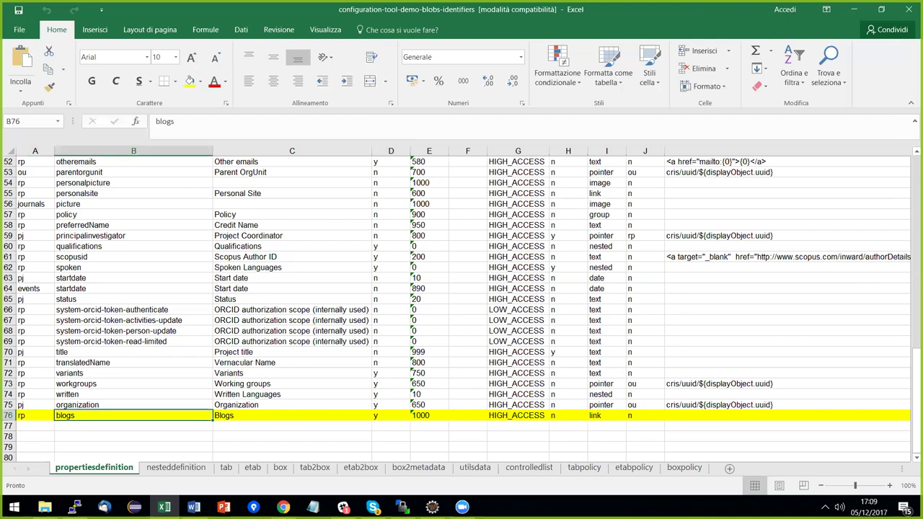
key(Right)
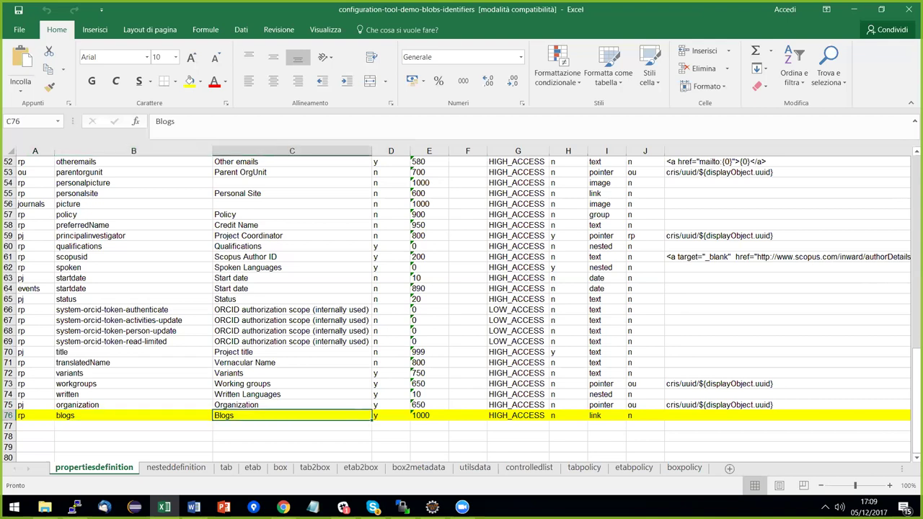
key(Right)
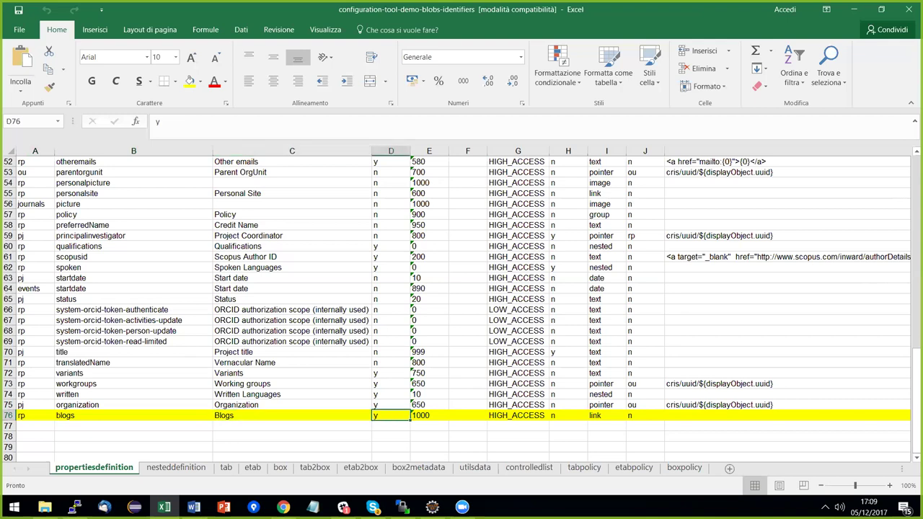
key(Right)
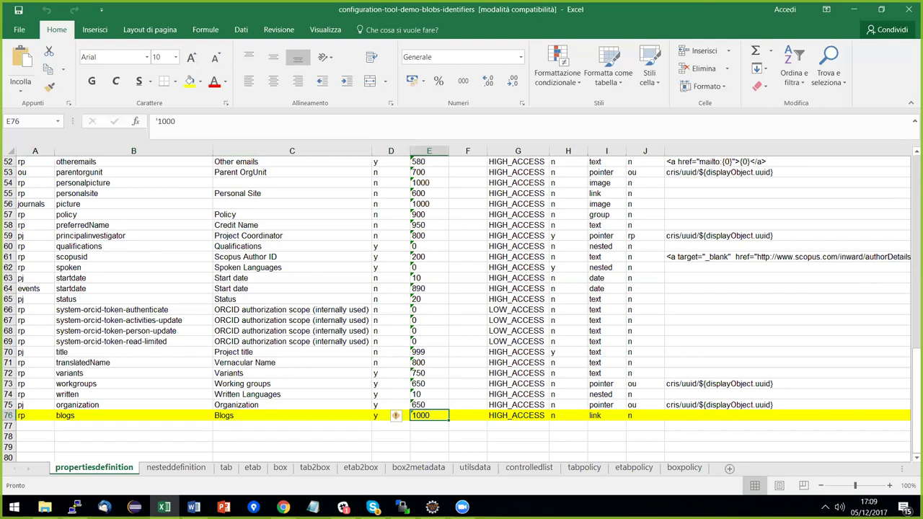
click(518, 415)
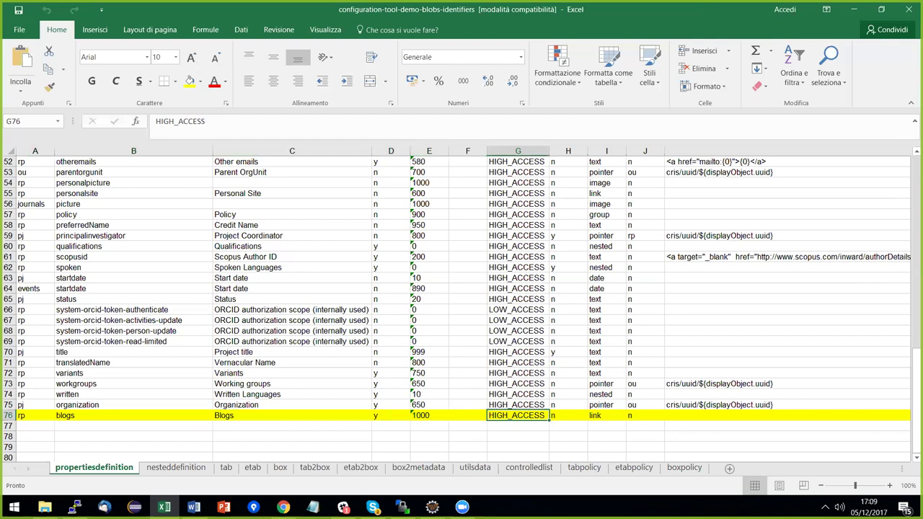
key(Right)
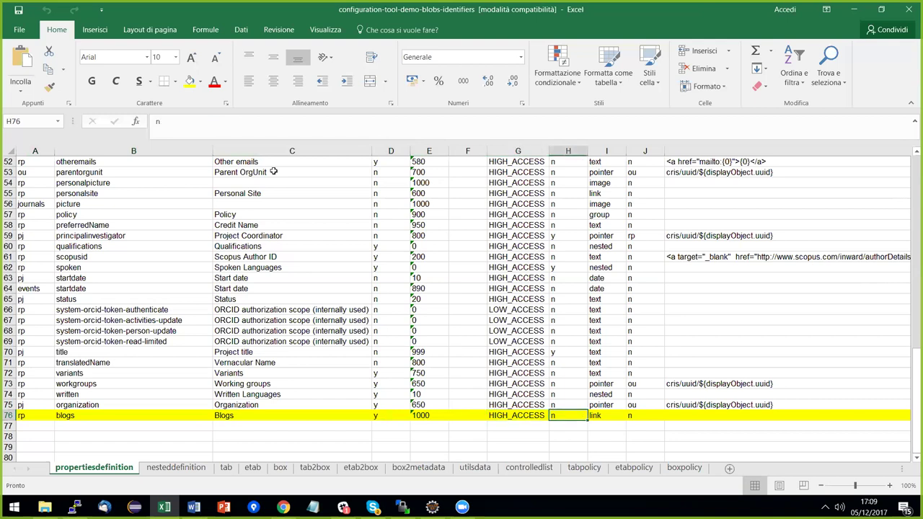
scroll(570, 244, up, 1)
scroll(569, 244, up, 17)
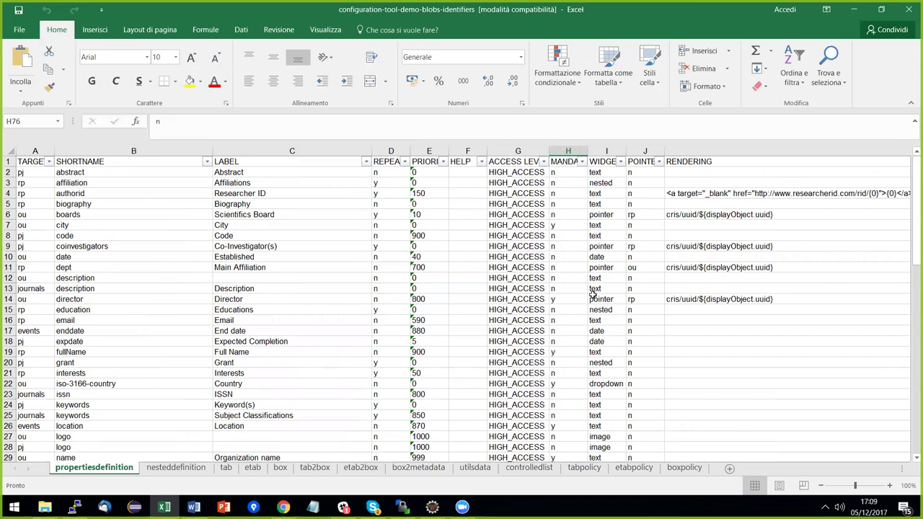
scroll(592, 295, down, 10)
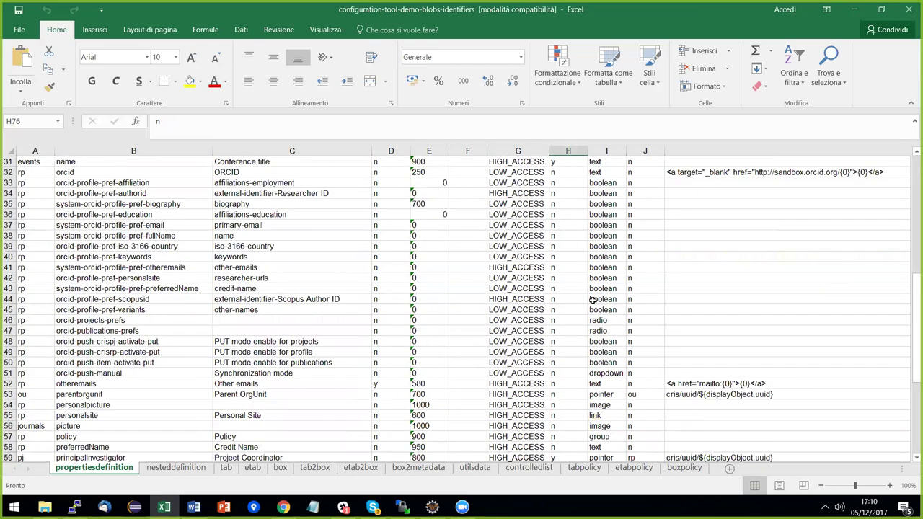
scroll(593, 300, down, 6)
key(Right)
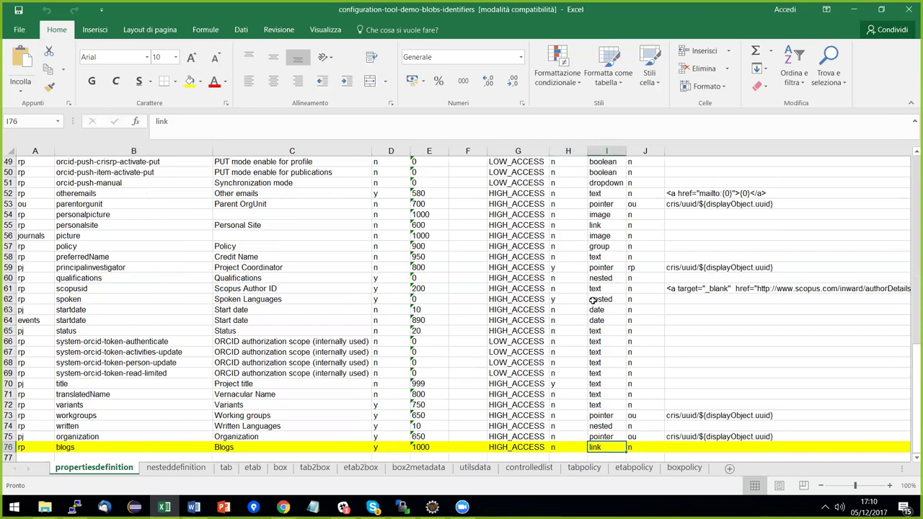
key(Right)
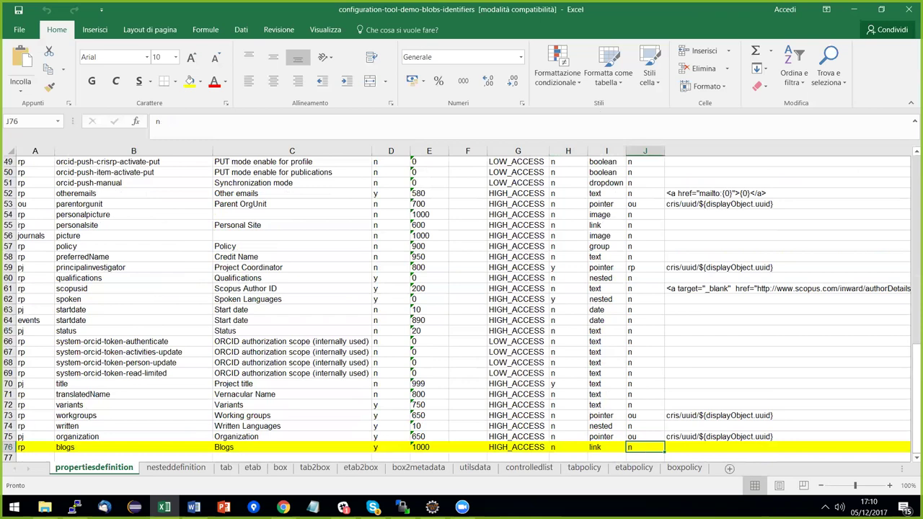
scroll(632, 172, up, 16)
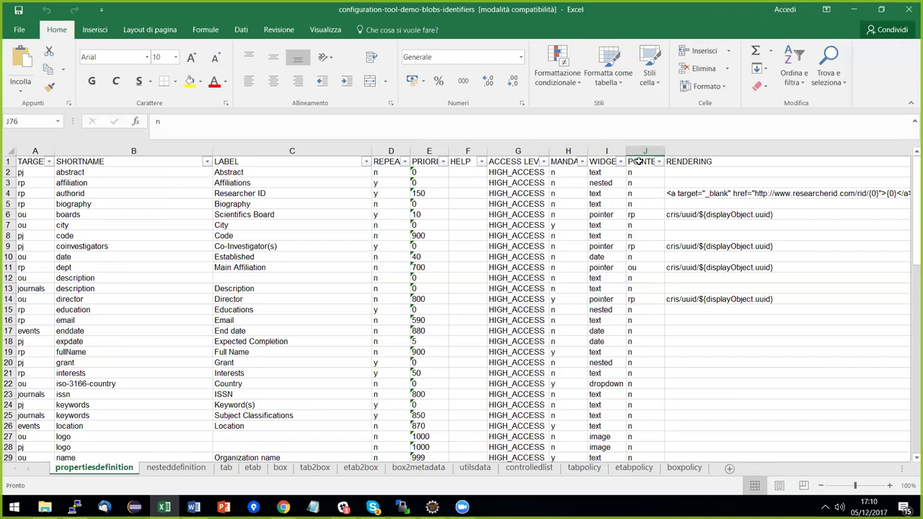
scroll(639, 162, down, 4)
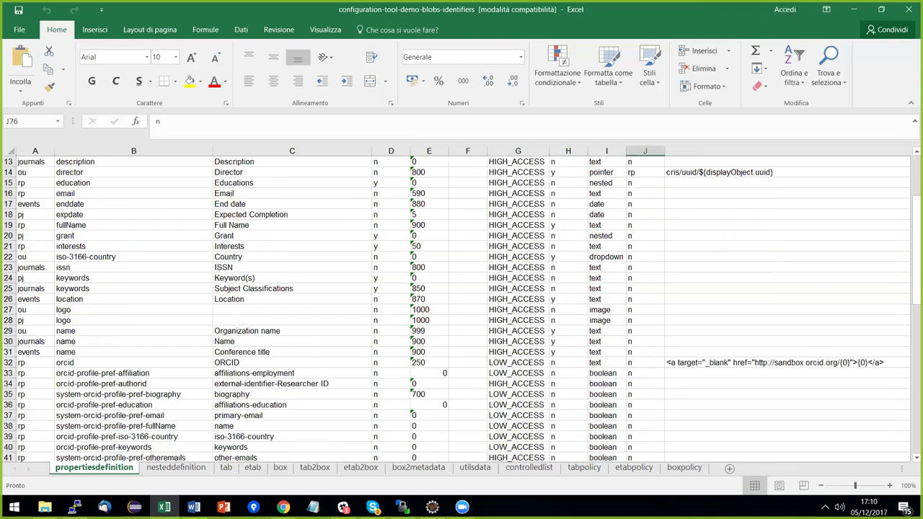
scroll(639, 161, down, 4)
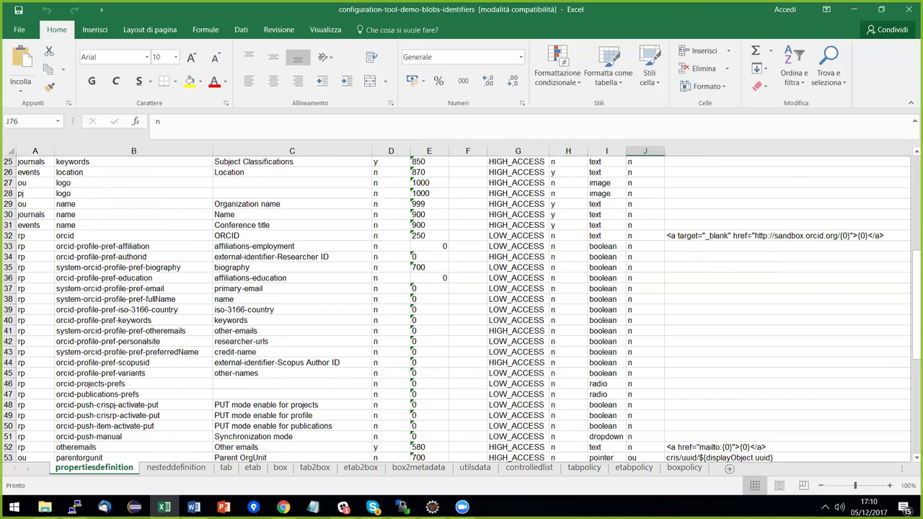
scroll(639, 162, down, 6)
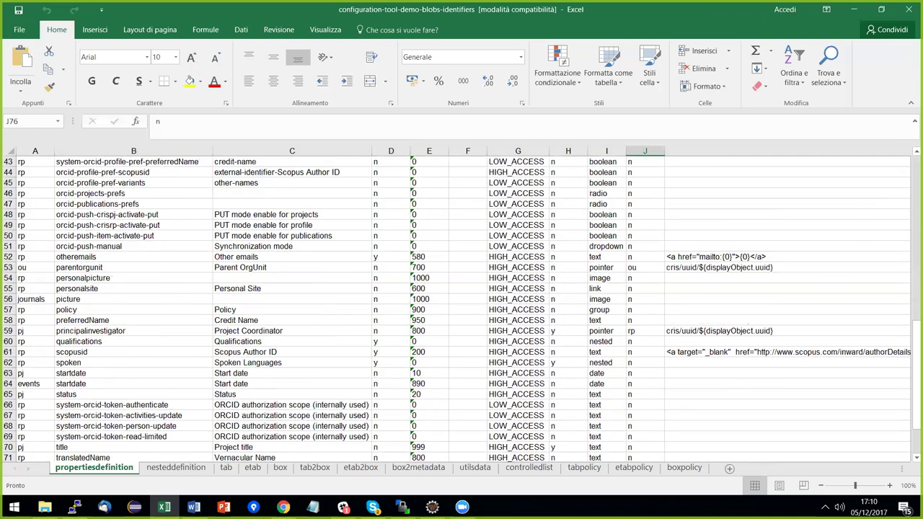
scroll(461, 307, down, 3)
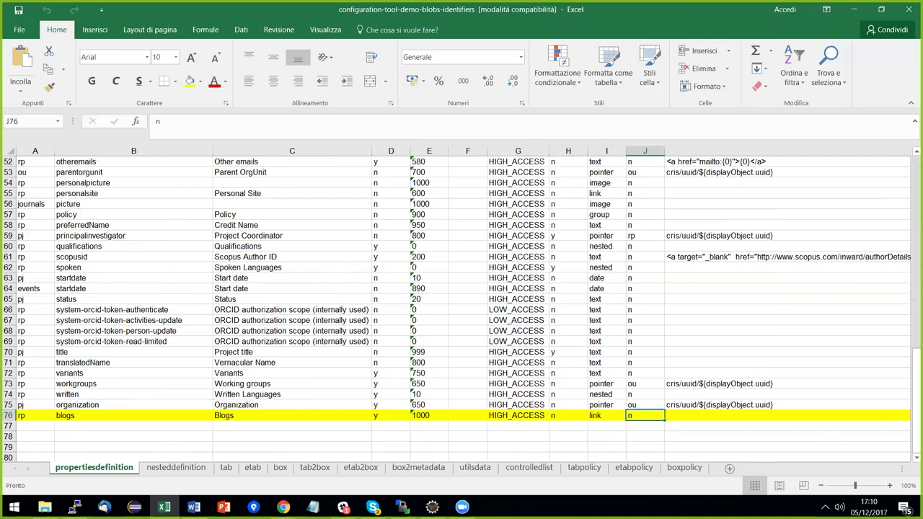
click(788, 415)
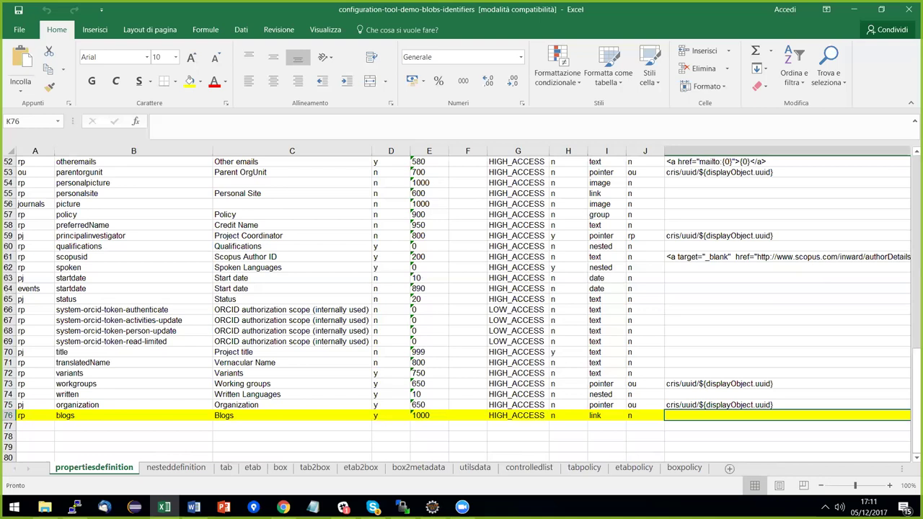
key(Tab)
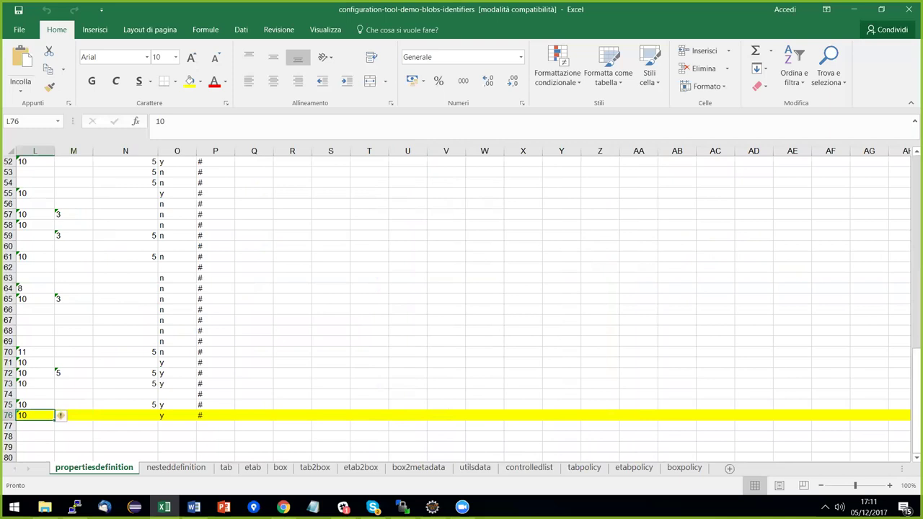
key(Up)
key(Up)
key(Up)
key(Up)
key(Up)
key(Up)
key(Up)
key(Up)
key(Up)
key(Up)
key(Up)
key(Up)
key(Up)
key(Up)
key(Up)
key(Up)
key(Up)
key(Up)
key(Up)
key(Up)
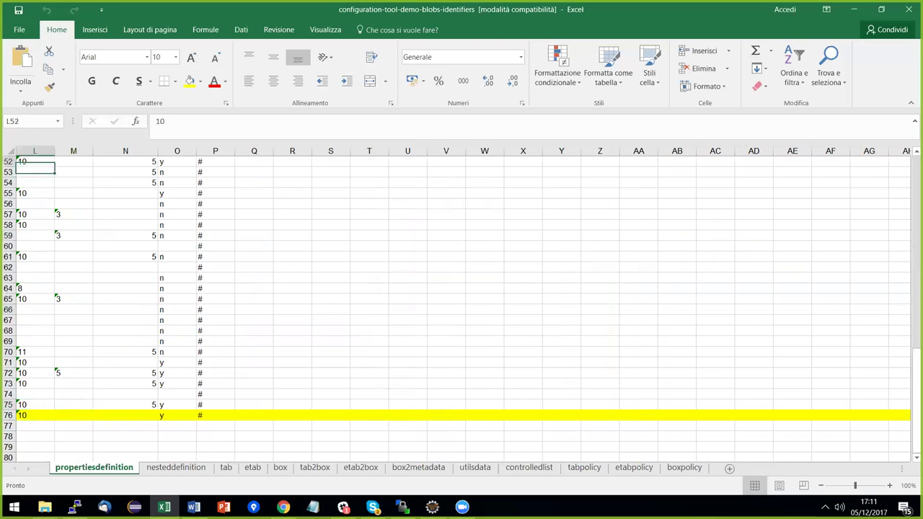
key(Up)
key(Up)
key(Up)
key(Up)
key(Up)
key(Up)
key(Up)
key(Up)
key(Up)
key(Up)
key(Up)
key(Up)
key(Up)
key(Up)
key(Up)
key(Up)
key(Up)
key(Up)
key(Up)
key(Up)
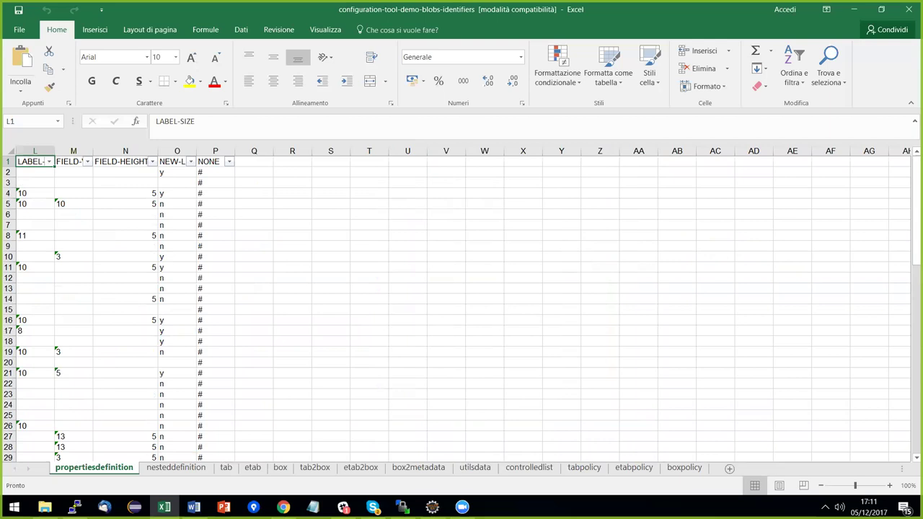
key(Right)
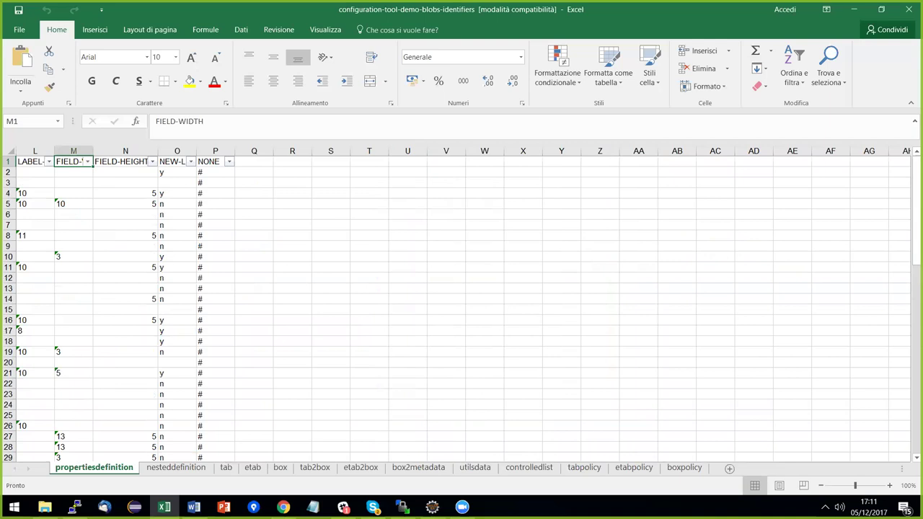
key(Left)
key(Home)
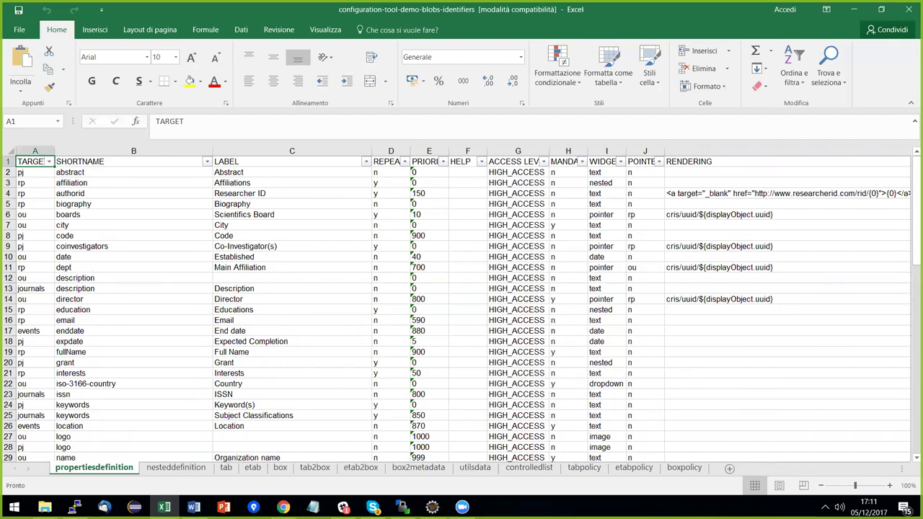
scroll(462, 309, down, 1)
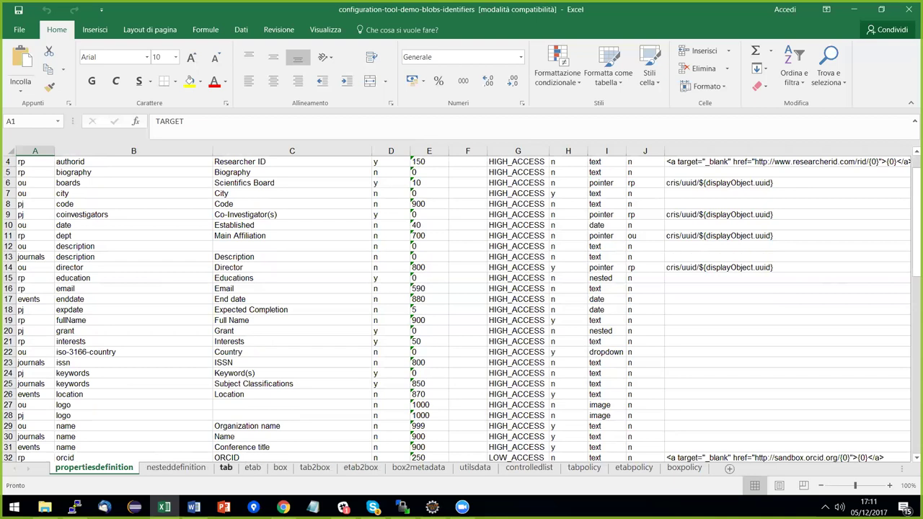
Inspect box2metadata rows 94–98 for blogs and the identifiers box, then box row 29.
click(226, 467)
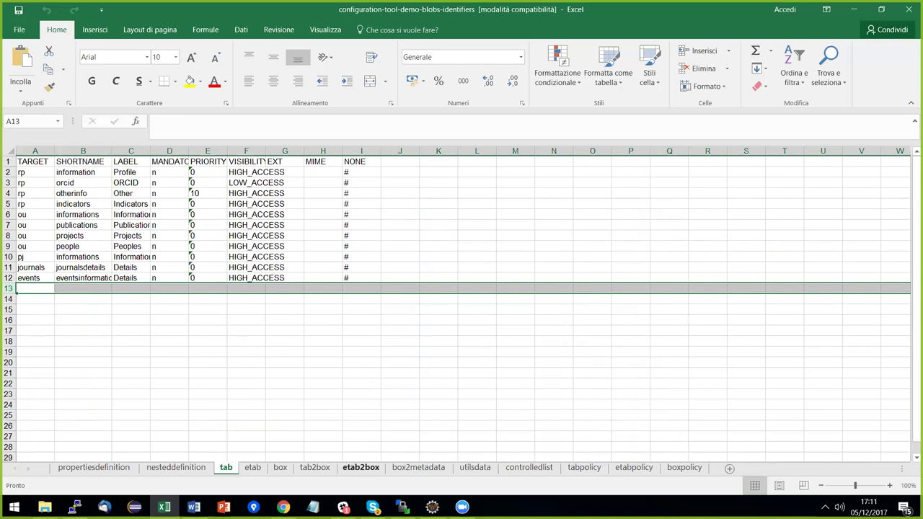
click(419, 467)
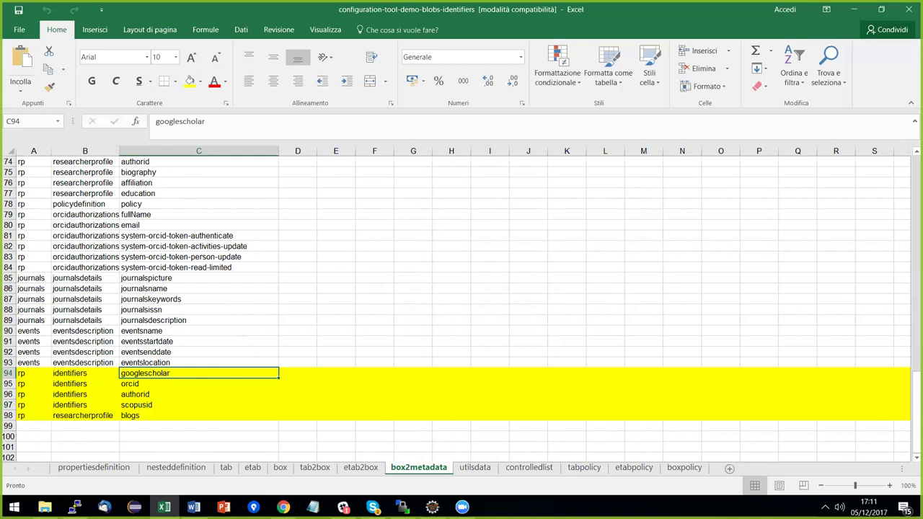
click(198, 416)
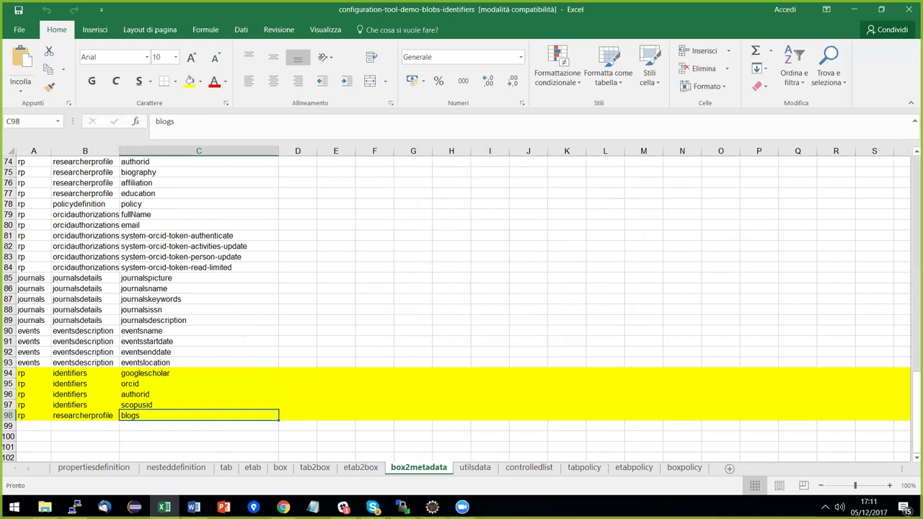
click(83, 415)
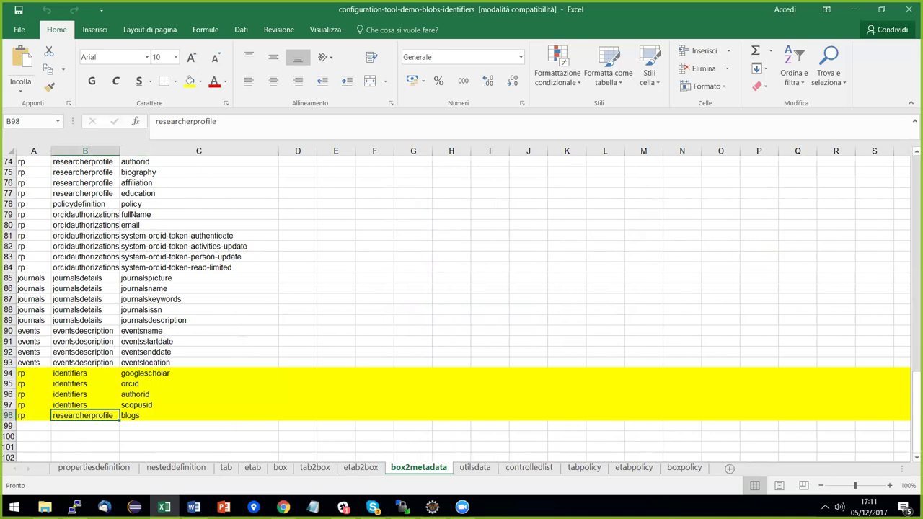
click(198, 373)
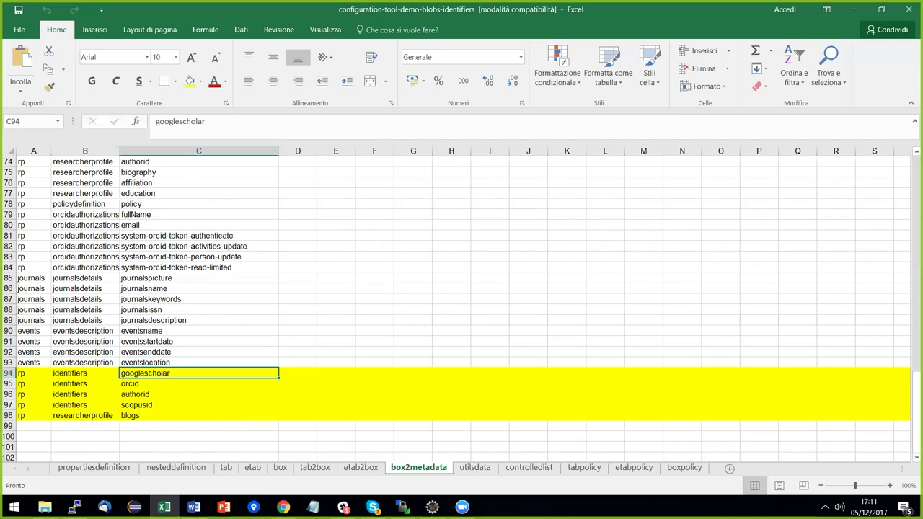
drag(85, 373, 84, 404)
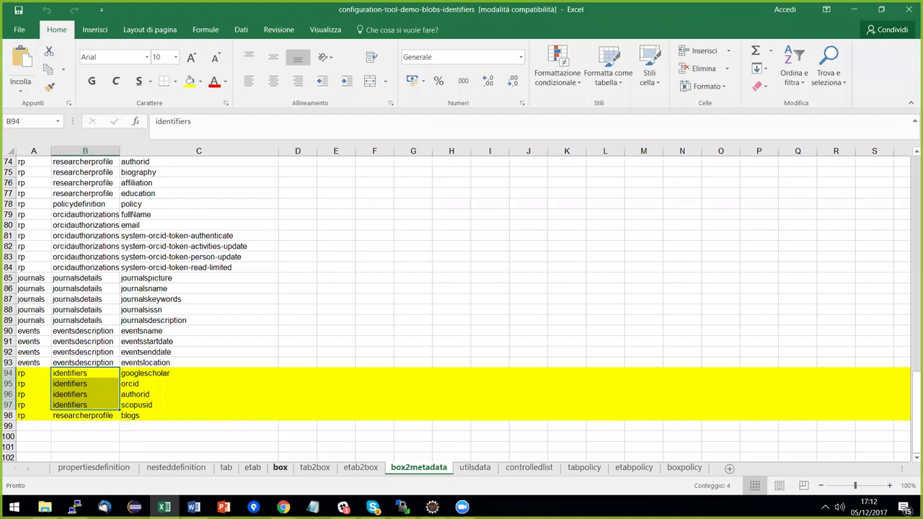
click(280, 468)
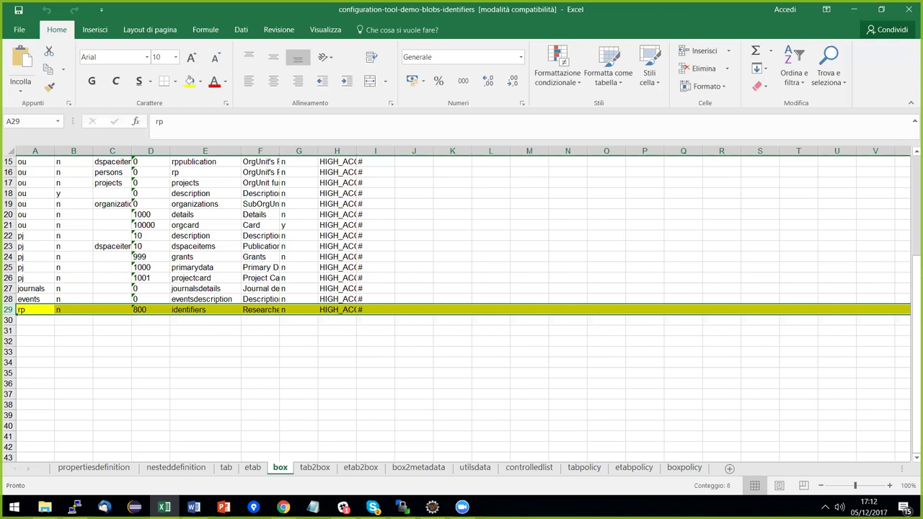
key(alt+Tab)
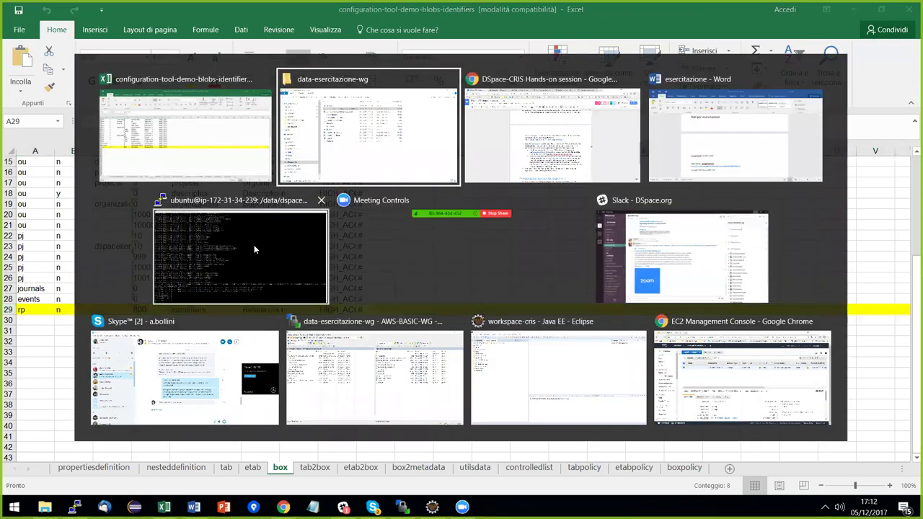
Bring the DSpace-CRIS Hands-on session Google Doc back to the front at exercise 3.
click(286, 242)
key(alt+Tab)
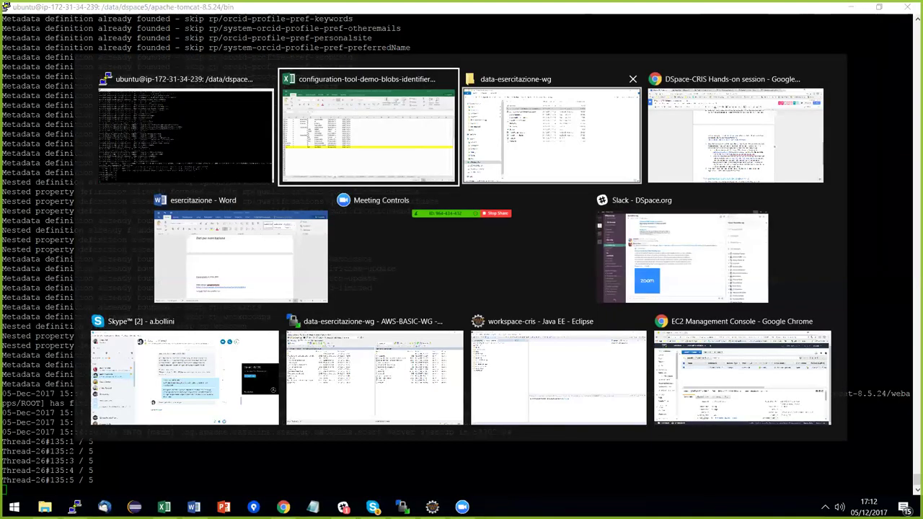
click(735, 133)
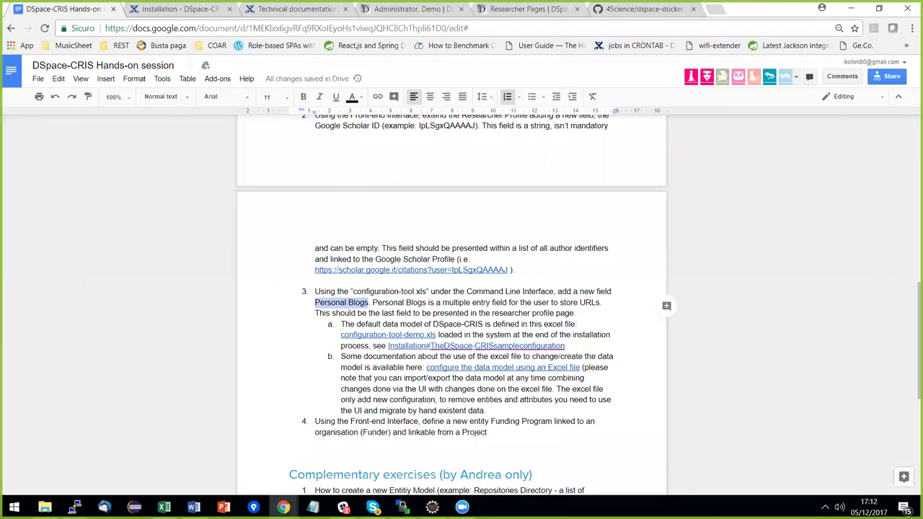
key(alt+Tab)
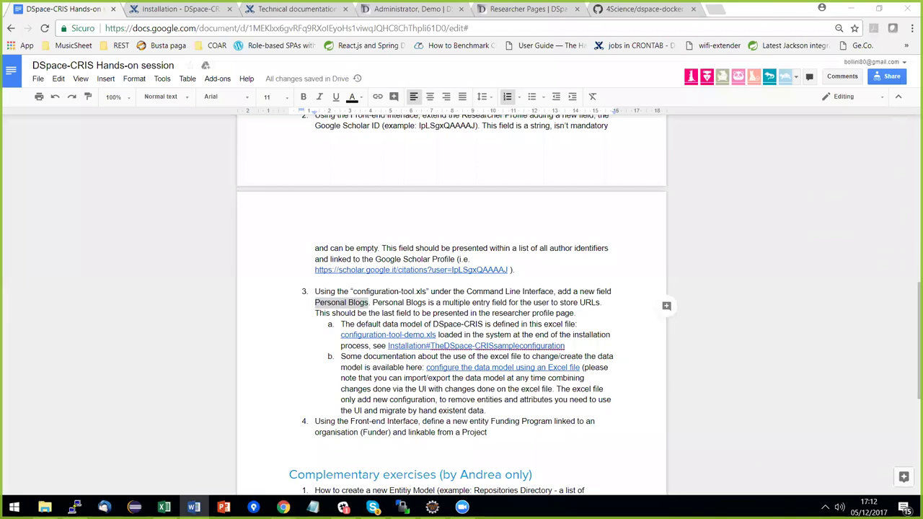
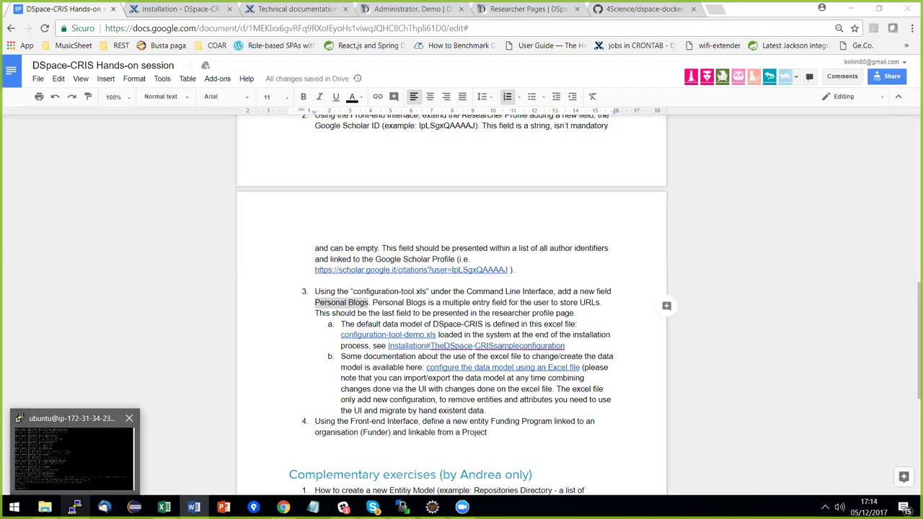
Bring the PuTTY SSH session showing Tomcat's startup log to the front.
click(72, 454)
text(c)
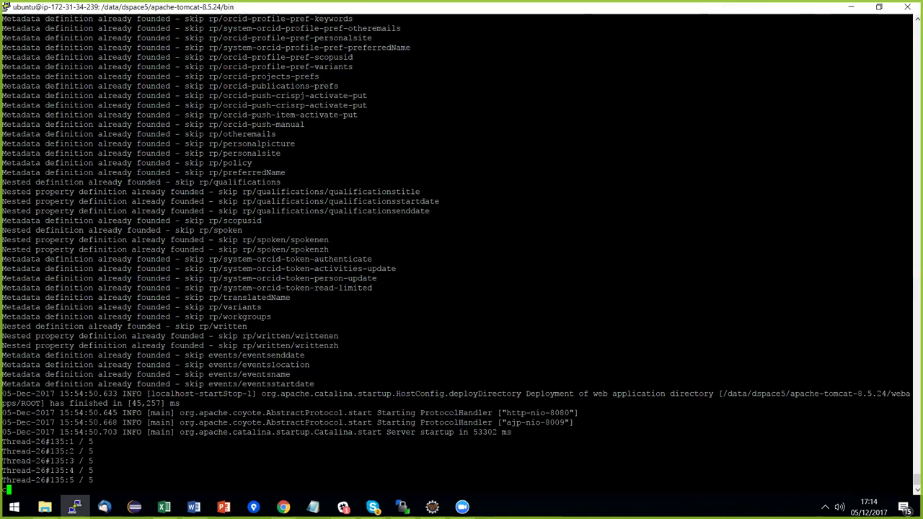
Stop Tomcat with Ctrl+C and change directory to ../../install/bin.
key(ctrl+c)
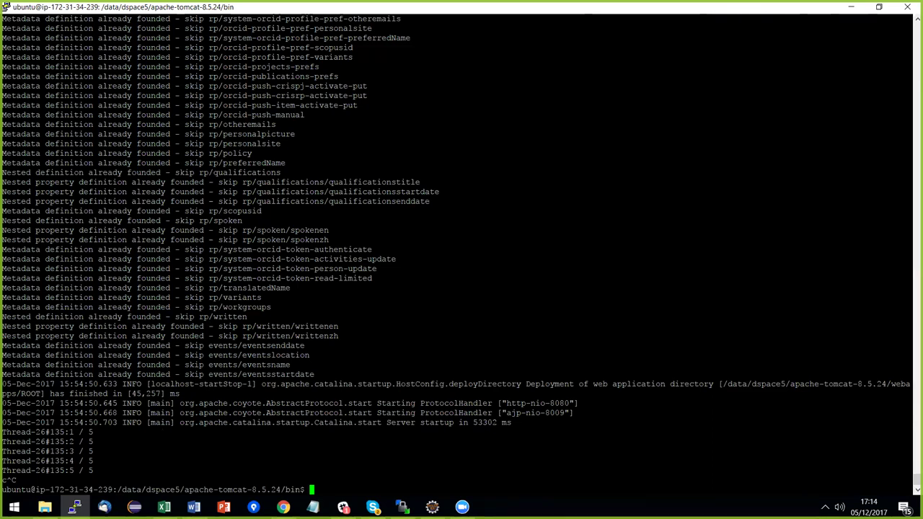
text(cd ../../)
text(install/bin)
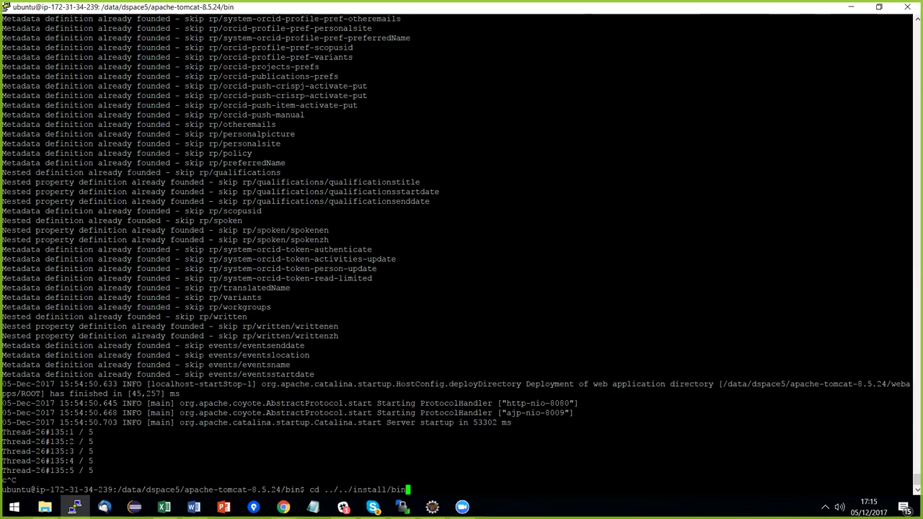
key(Return)
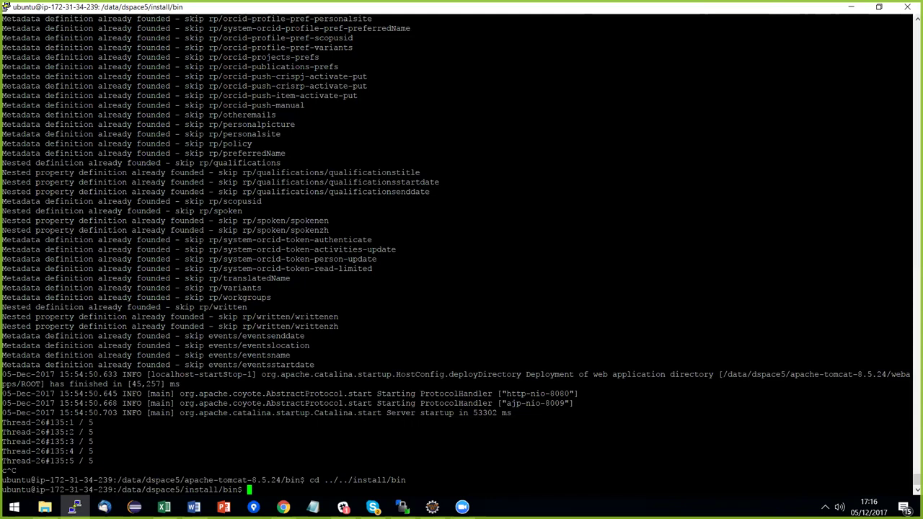
key(alt+Tab)
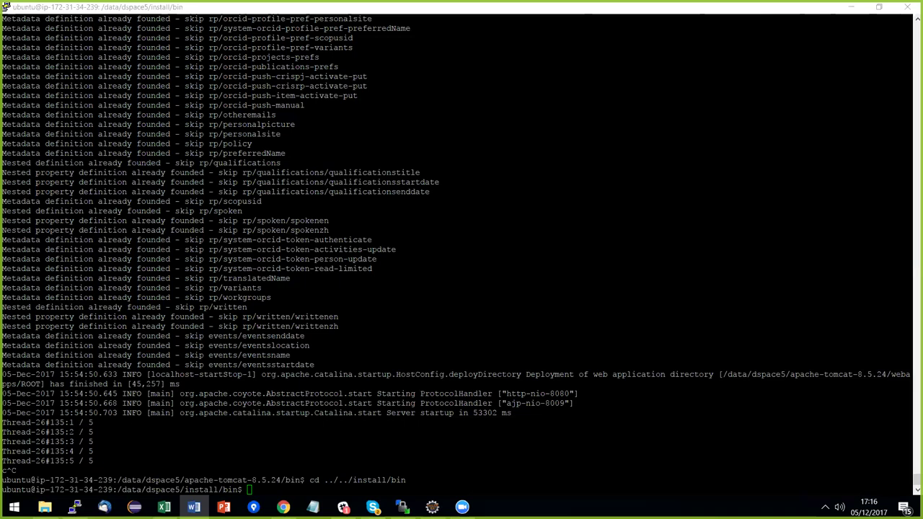
Run load-cris-configuration with configuration-tool-demo-blobs-identifiers.xls to add the rp/blogs field.
key(alt+Tab)
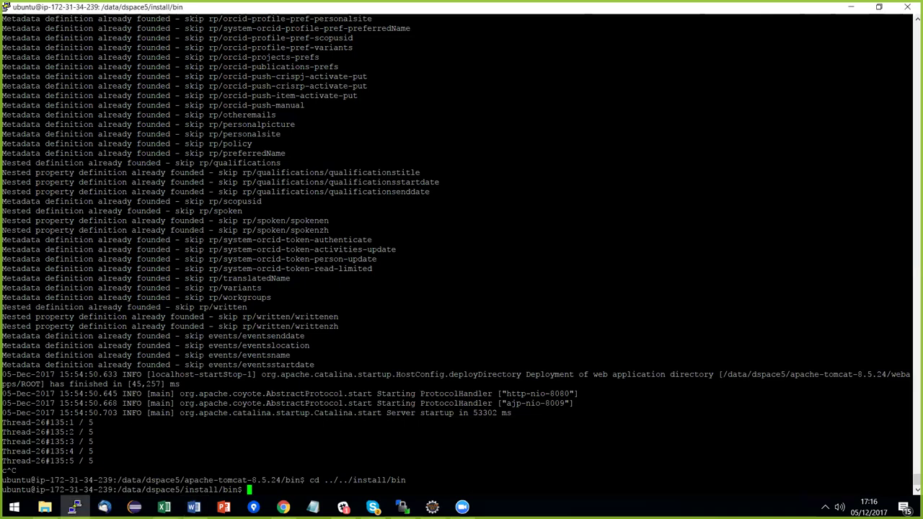
key(shift+Insert)
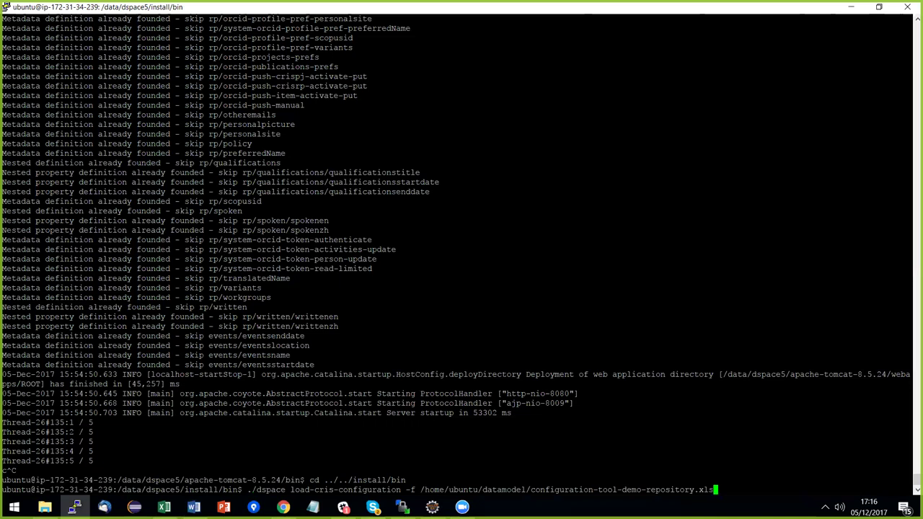
key(BackSpace)
key(BackSpace)
key(BackSpace)
key(BackSpace)
key(BackSpace)
key(BackSpace)
key(BackSpace)
key(BackSpace)
key(BackSpace)
key(BackSpace)
key(BackSpace)
key(BackSpace)
key(BackSpace)
key(BackSpace)
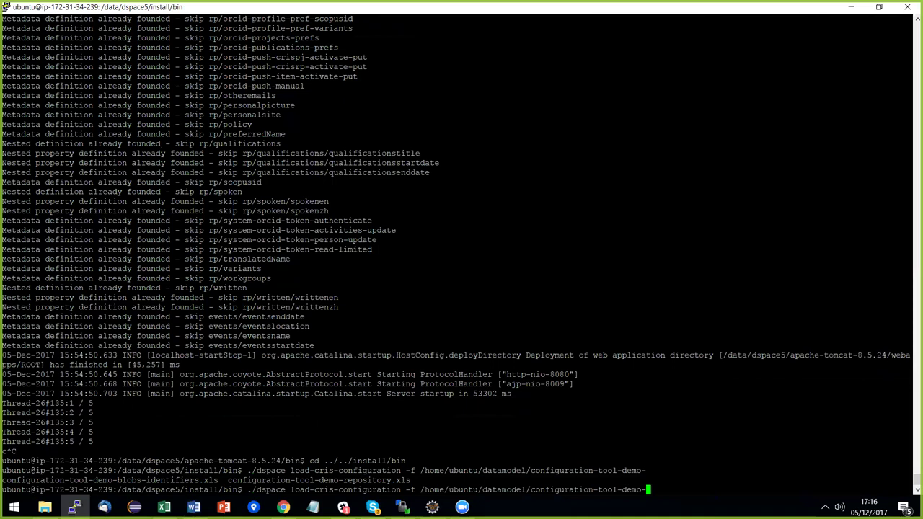
text(b)
key(Tab)
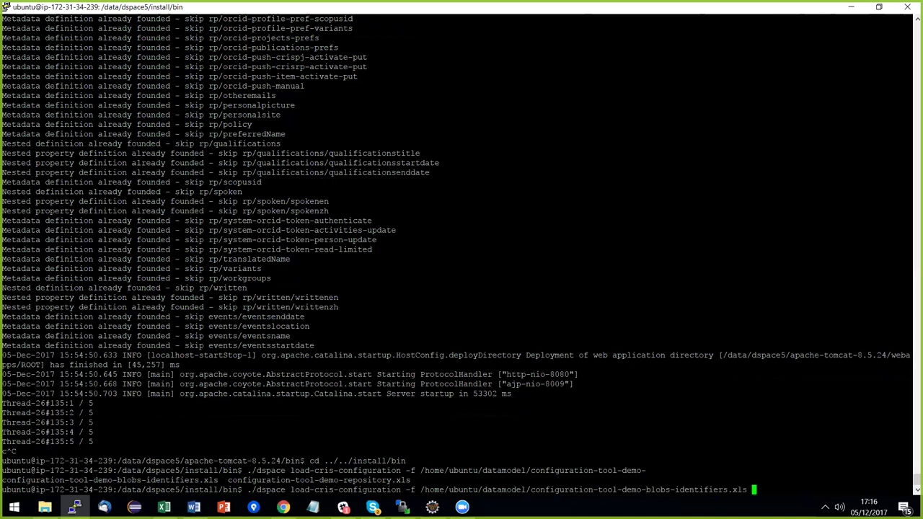
key(Return)
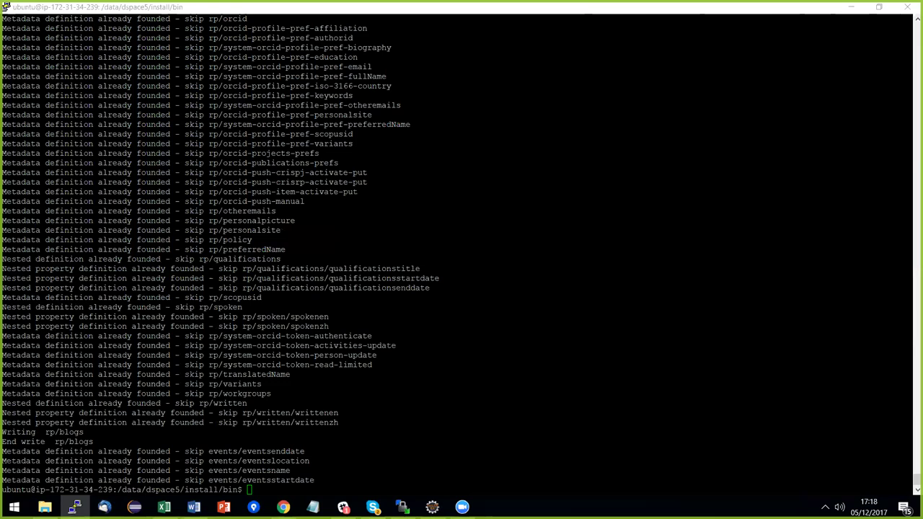
key(alt+Tab)
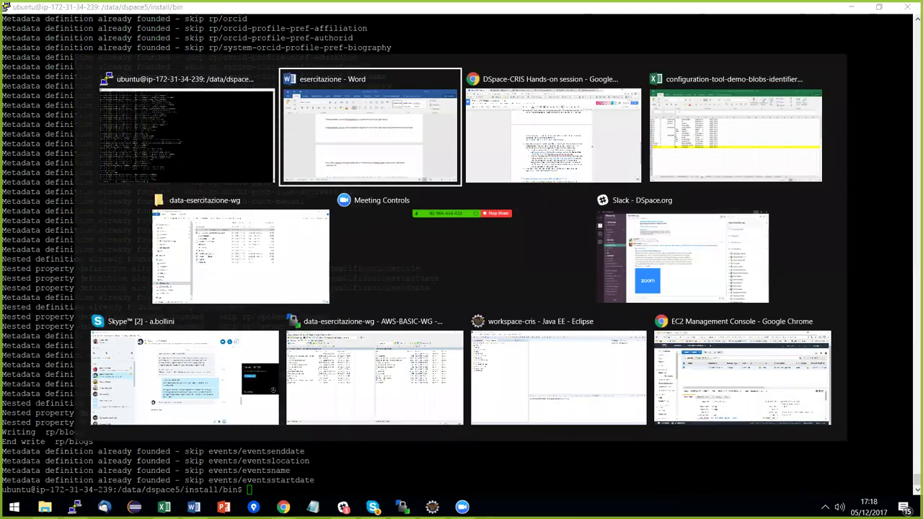
Open the researcher's Profile page in the browser for editing.
key(alt+Tab)
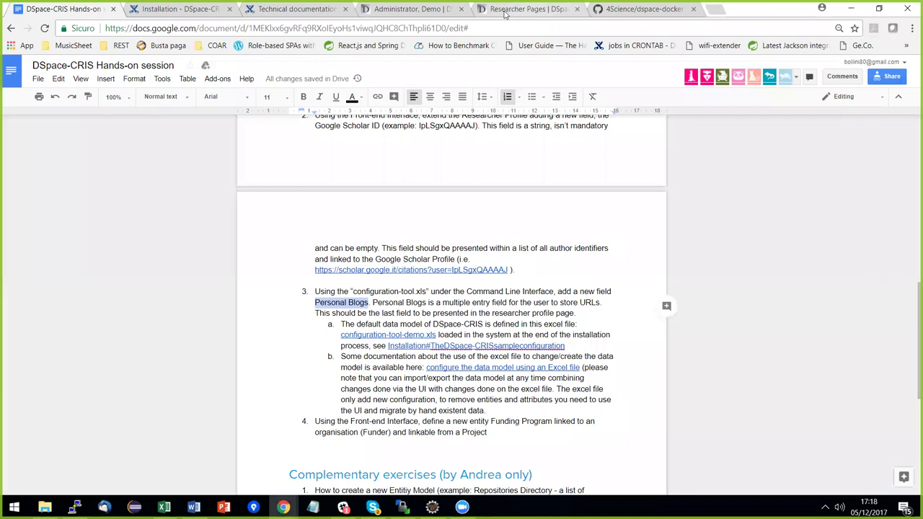
key(ctrl+4)
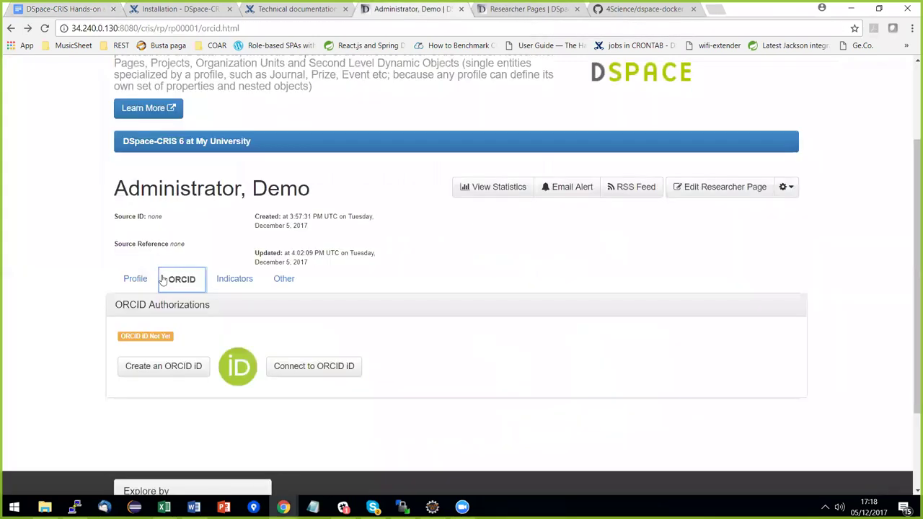
click(135, 285)
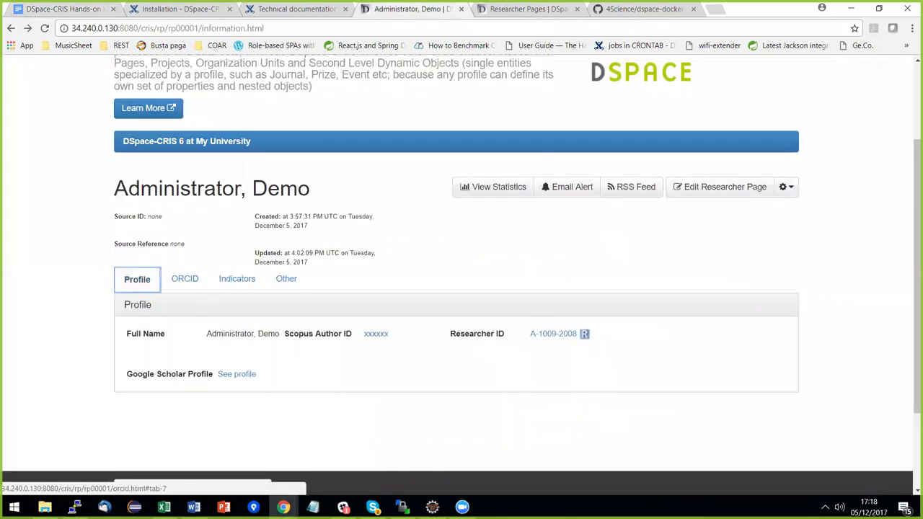
scroll(462, 288, up, 3)
click(711, 305)
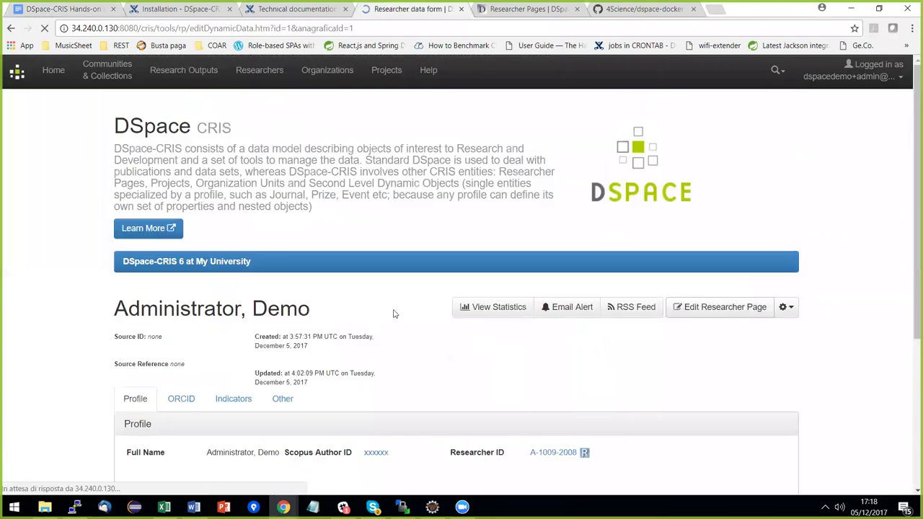
scroll(556, 245, down, 5)
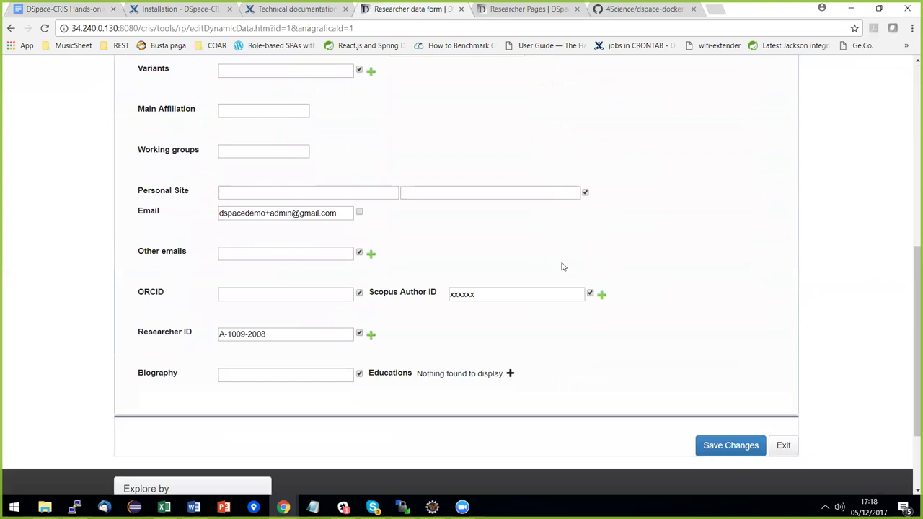
scroll(606, 277, up, 2)
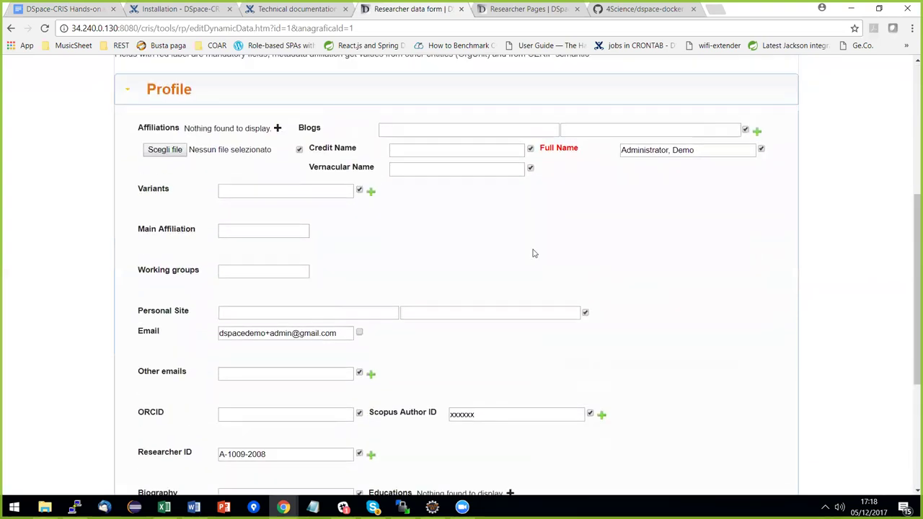
click(412, 130)
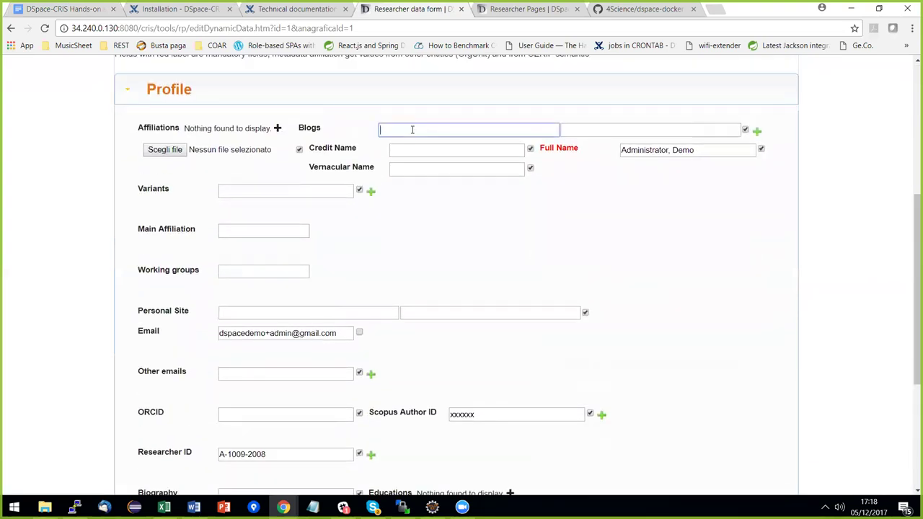
click(412, 130)
click(414, 143)
key(Tab)
key(alt+Tab)
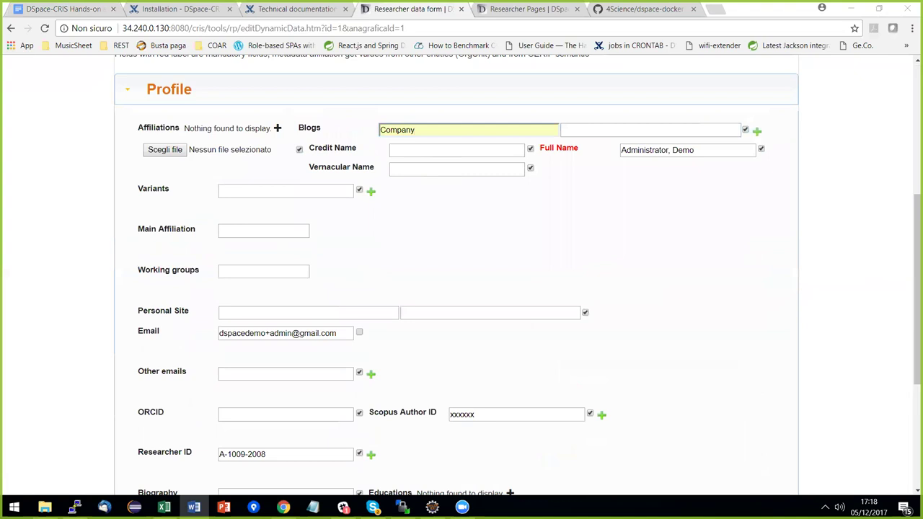
click(609, 130)
text(https://www.4science.it/en)
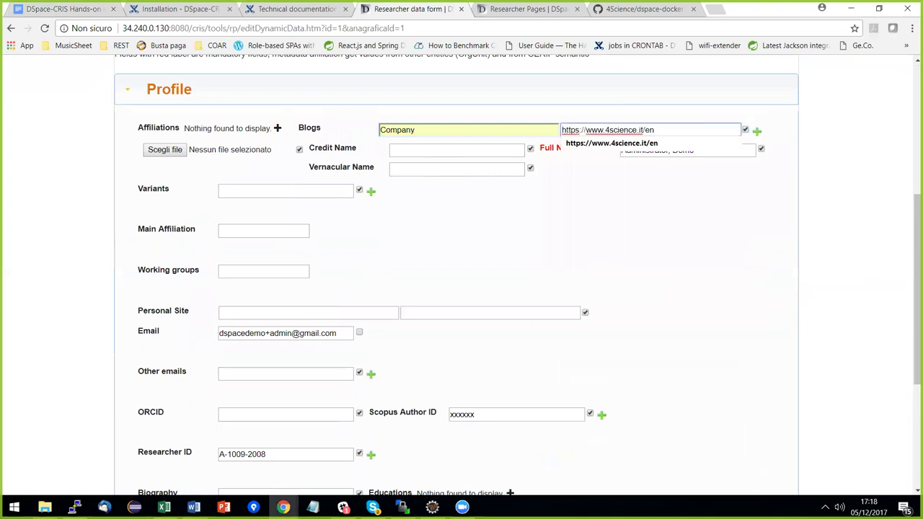
key(Tab)
key(Return)
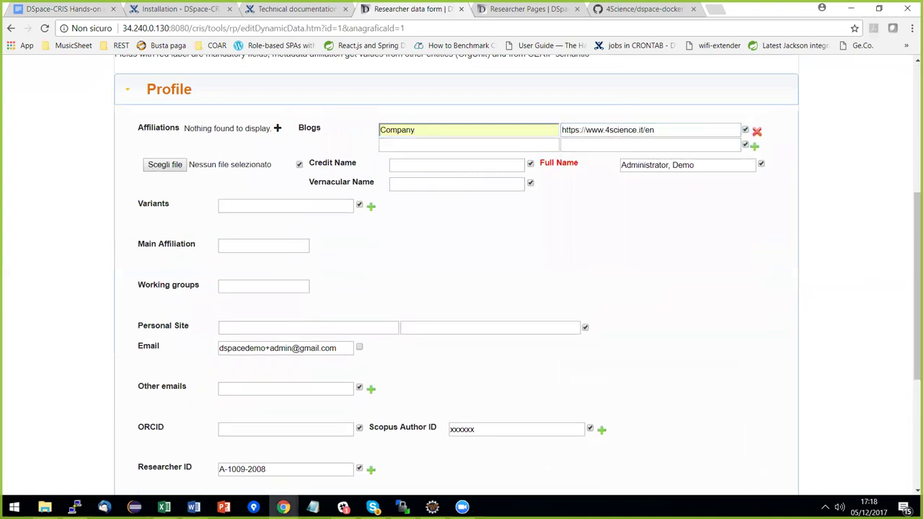
key(alt+Tab)
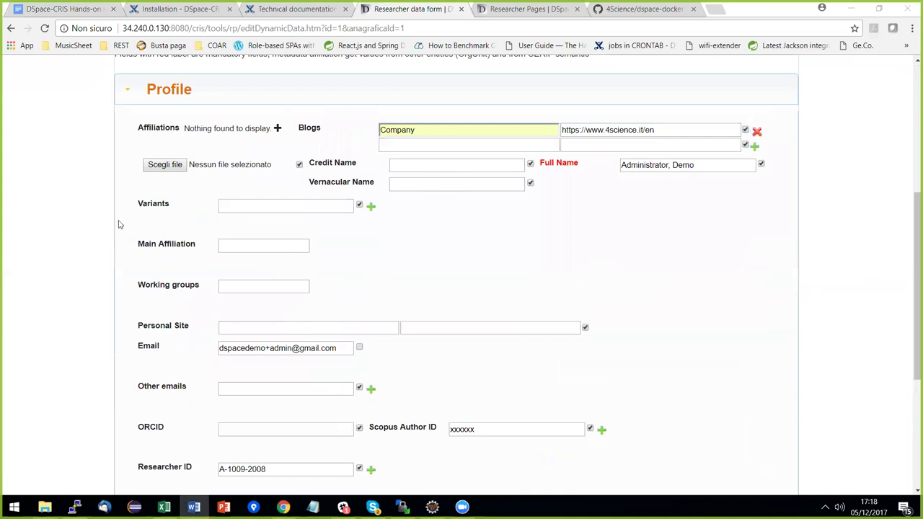
click(393, 145)
text(DSpace-CRIS)
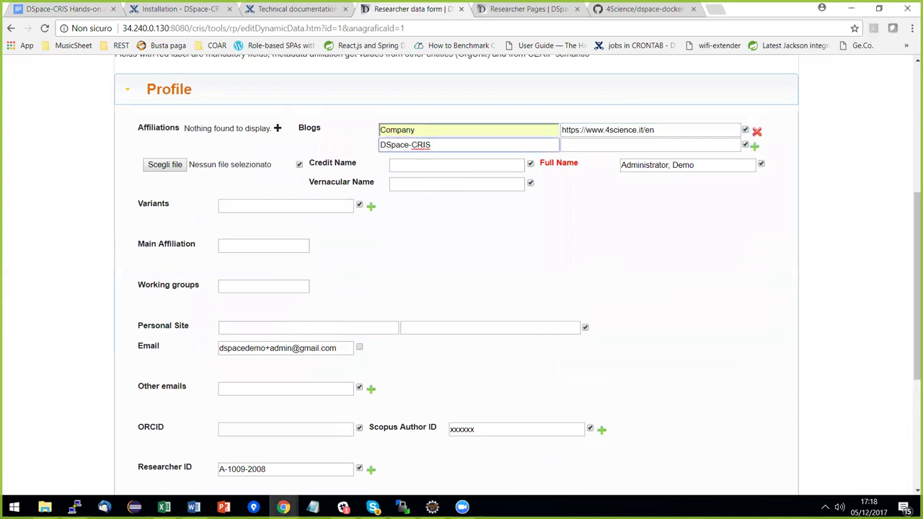
key(alt+Tab)
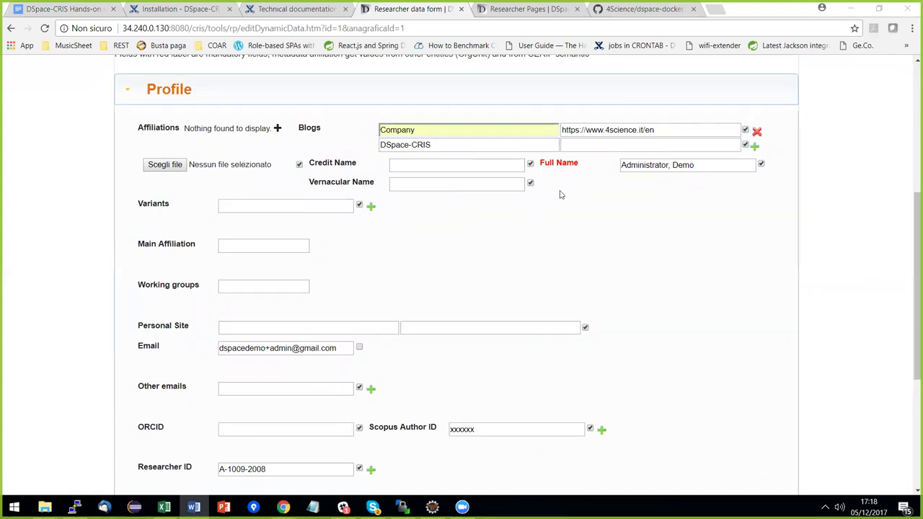
key(alt+Tab)
key(Tab)
text(https://wiki.duraspace.org/display/DSPACECRIS)
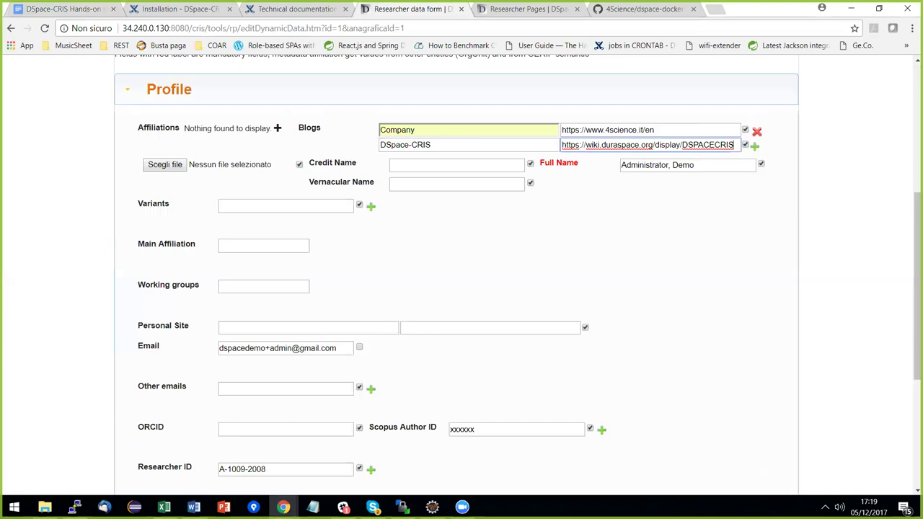
scroll(596, 264, down, 1)
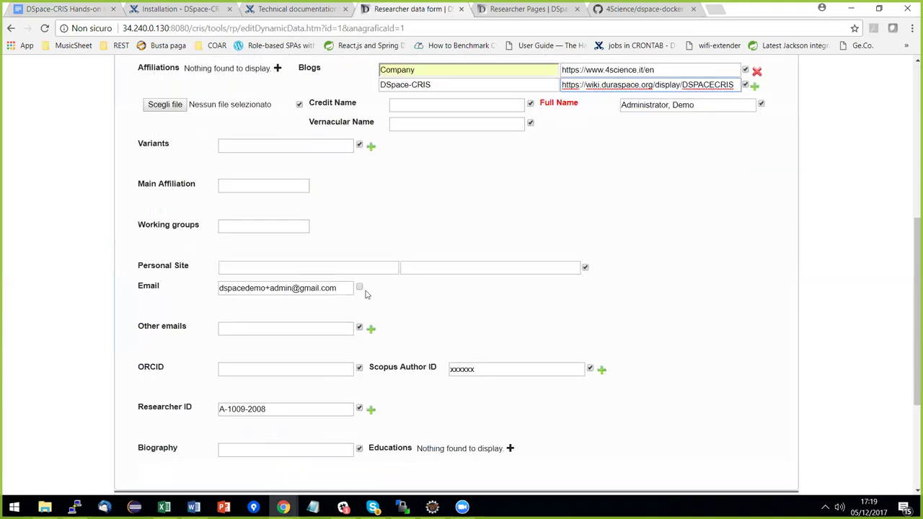
scroll(570, 254, down, 3)
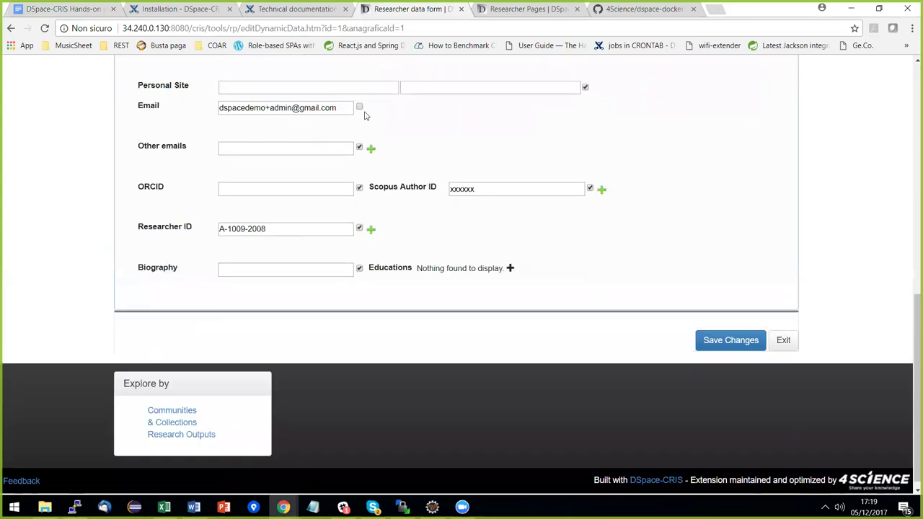
Save the researcher profile and check the Google Scholar Profile row under Indicators.
click(731, 340)
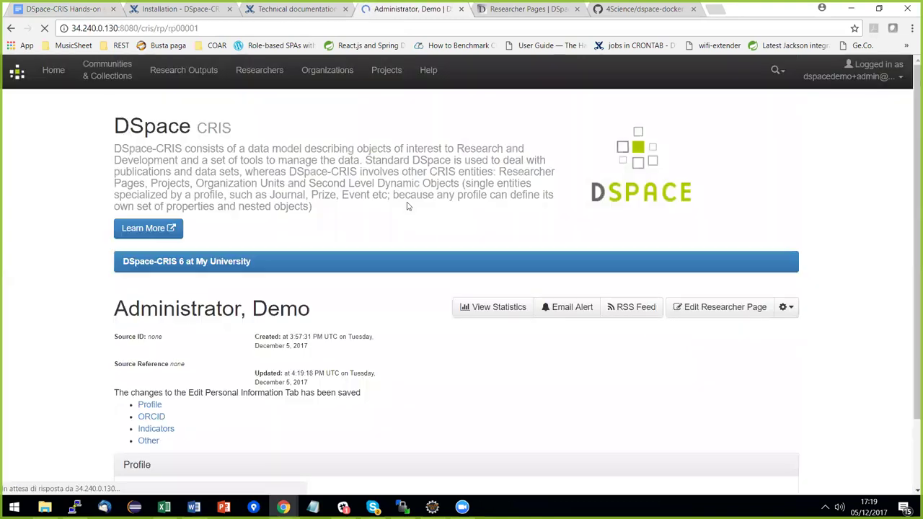
scroll(407, 209, down, 3)
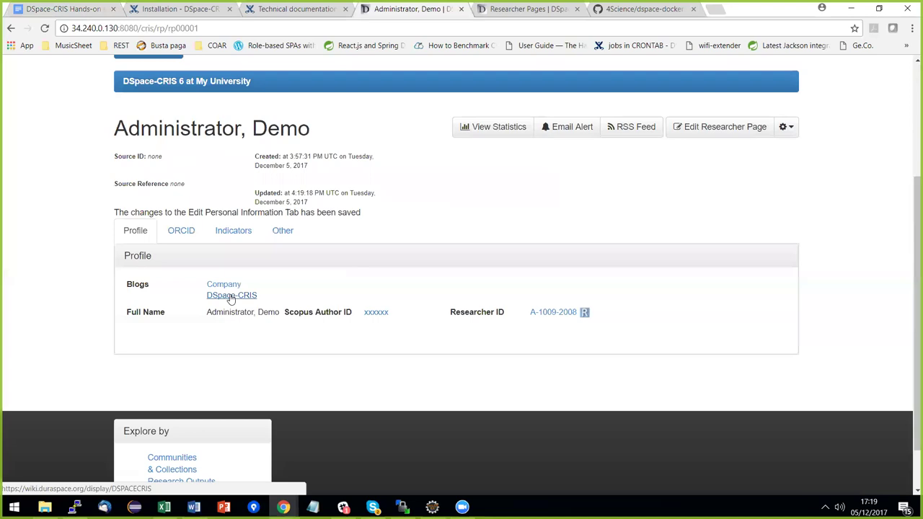
click(241, 232)
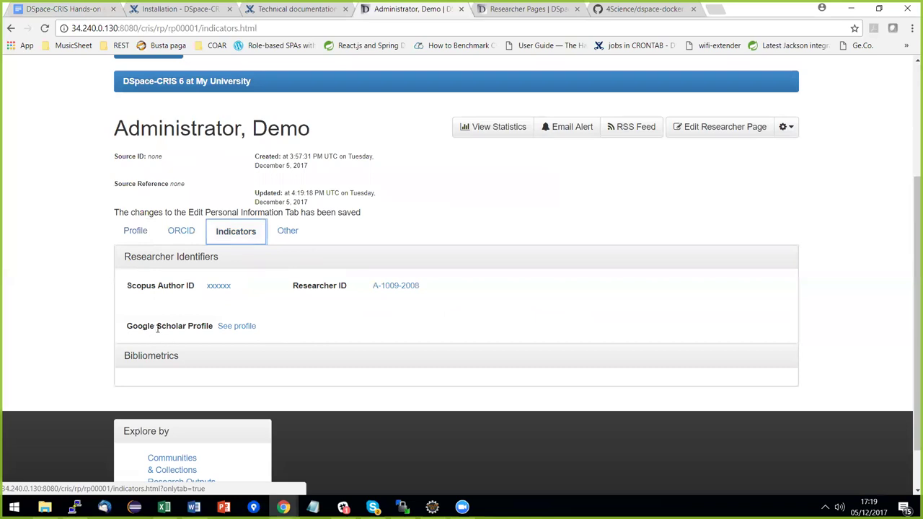
drag(261, 331, 124, 326)
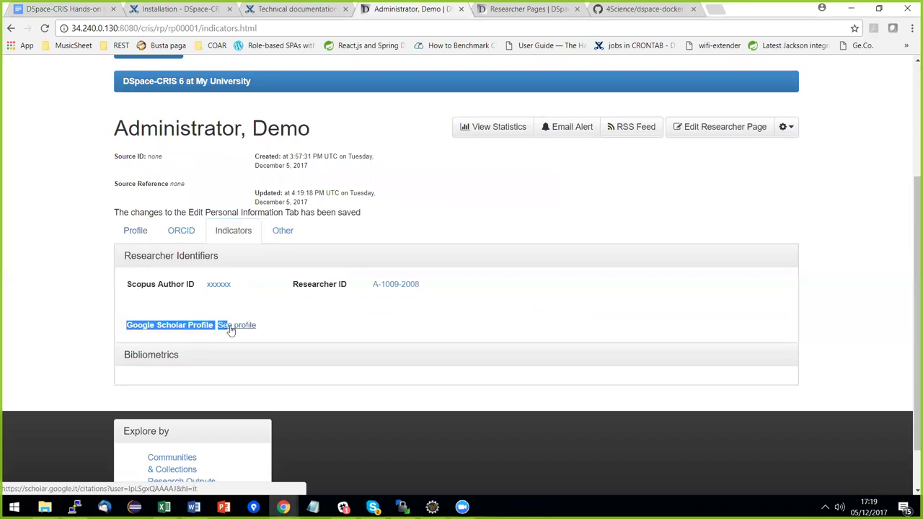
click(269, 313)
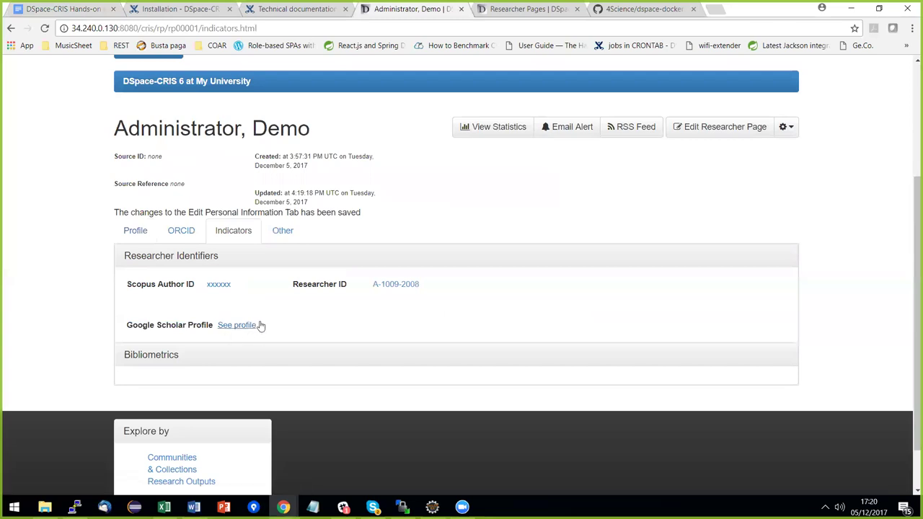
Switch between the Profile and Indicators tabs, toggle Researcher Identifiers, then return to Google Docs.
click(135, 238)
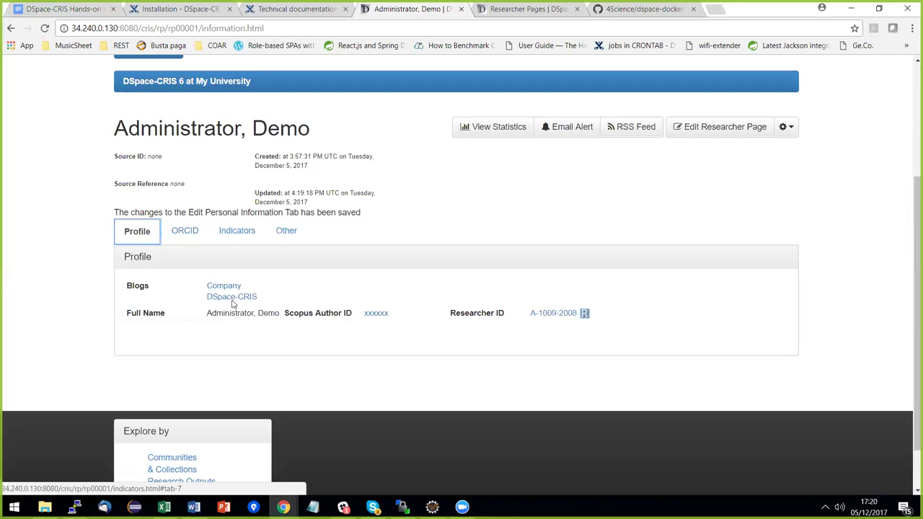
click(238, 235)
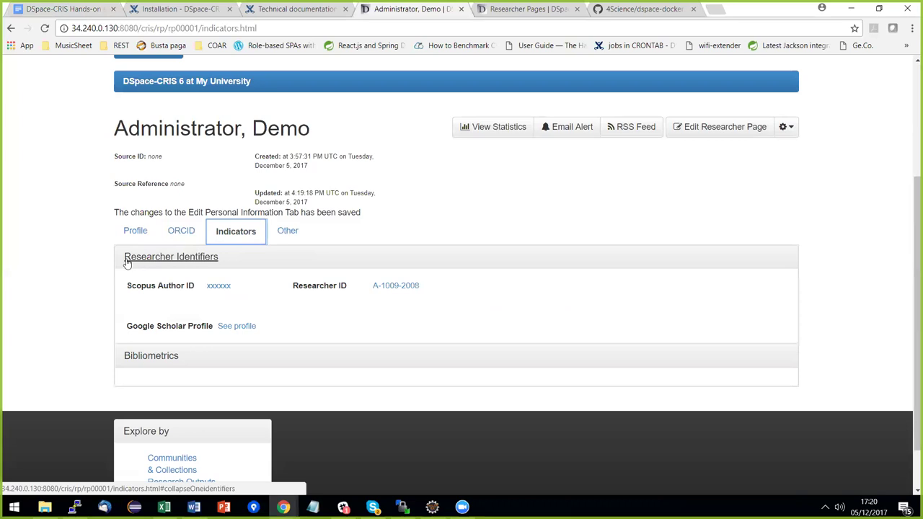
click(202, 267)
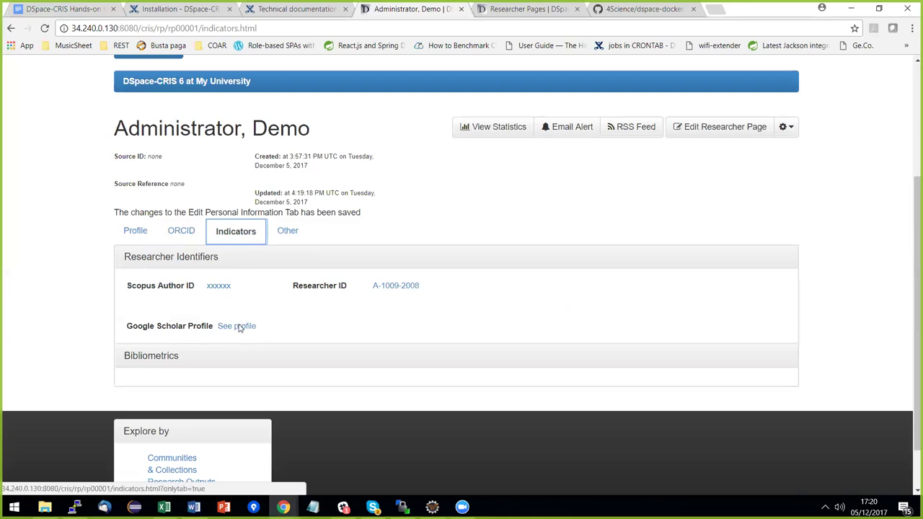
scroll(213, 269, up, 1)
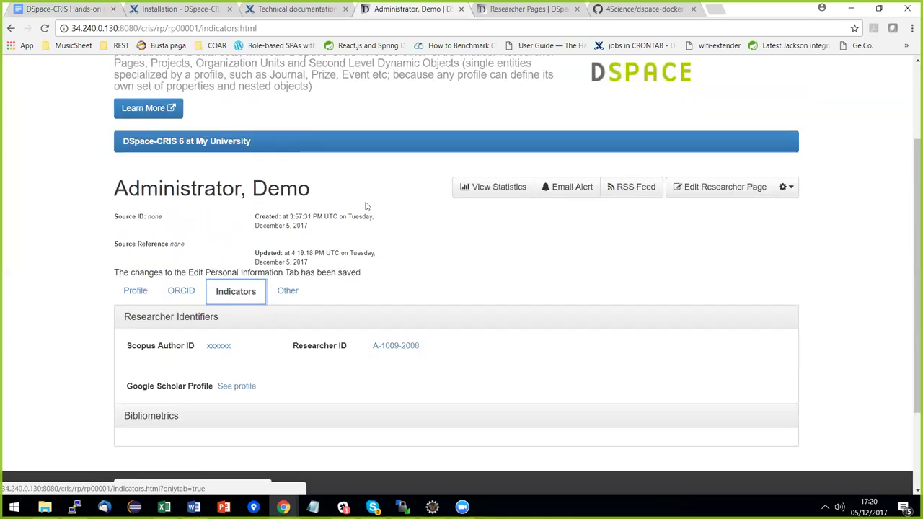
scroll(340, 309, up, 2)
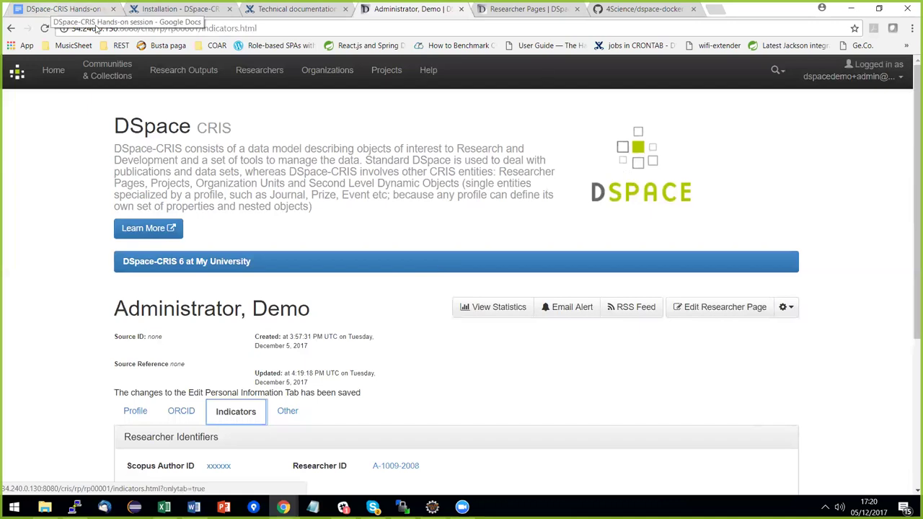
click(69, 9)
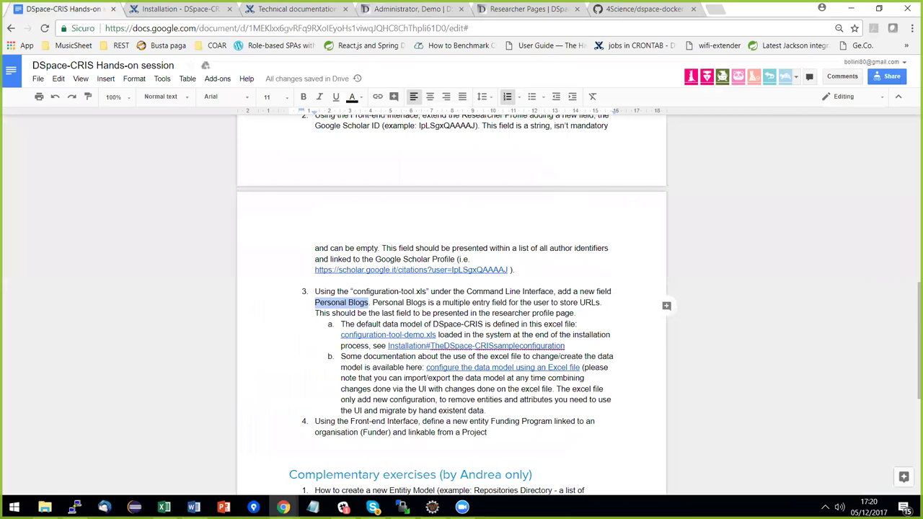
Review exercise 4 about defining a Funding Program entity in the exercise document.
key(Right)
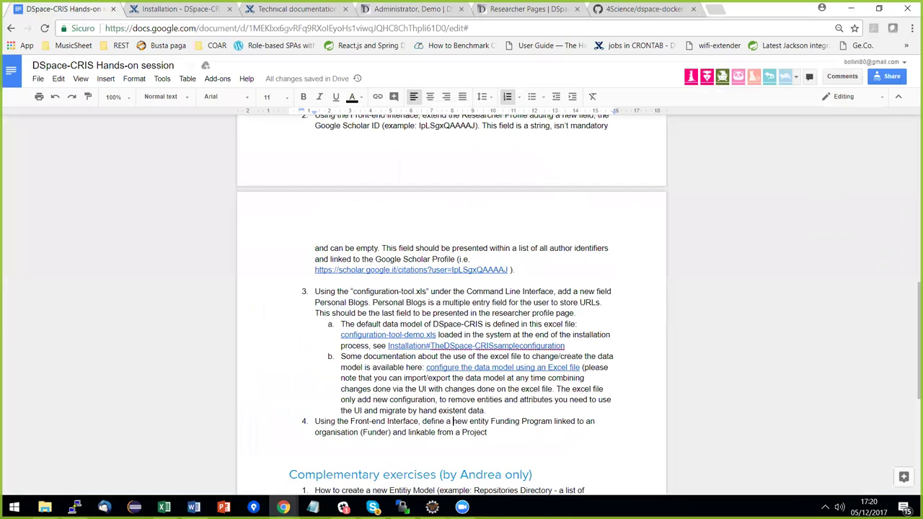
scroll(534, 357, down, 3)
click(491, 252)
drag(490, 251, 315, 240)
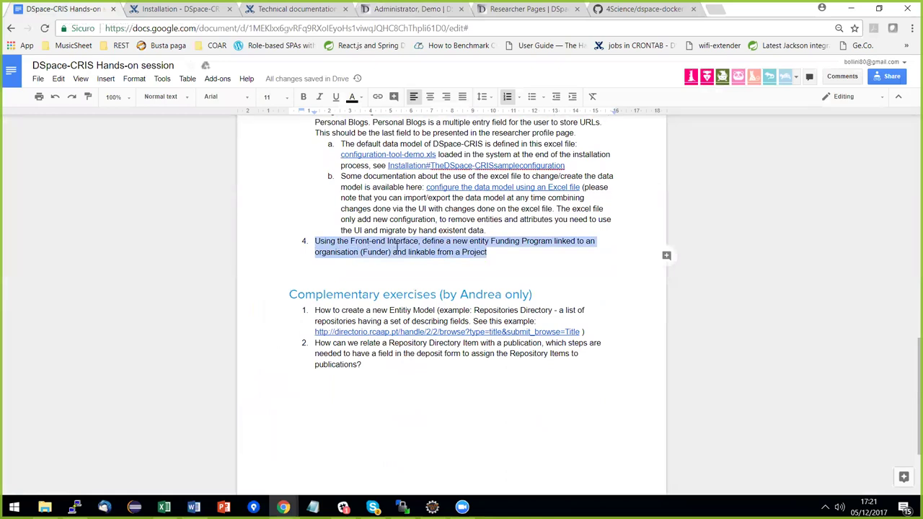
click(499, 252)
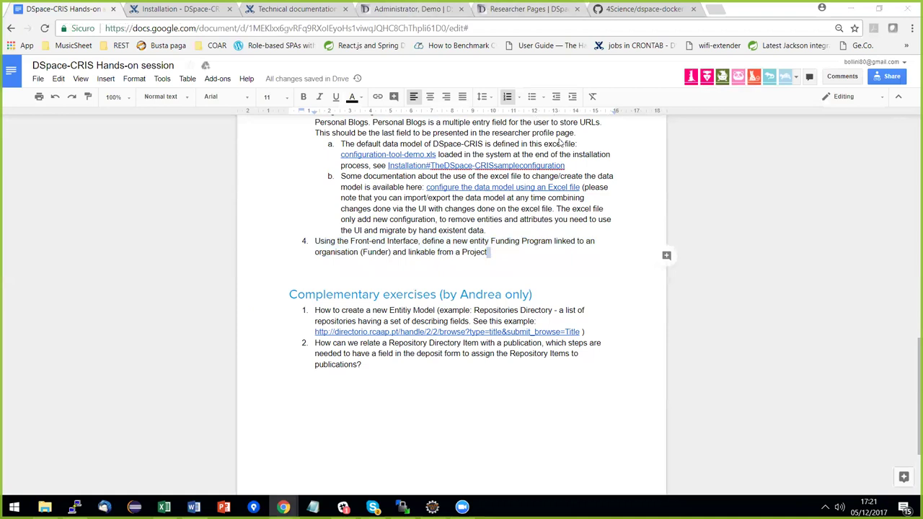
Go back to DSpace-CRIS and open the CRIS administration area.
click(440, 8)
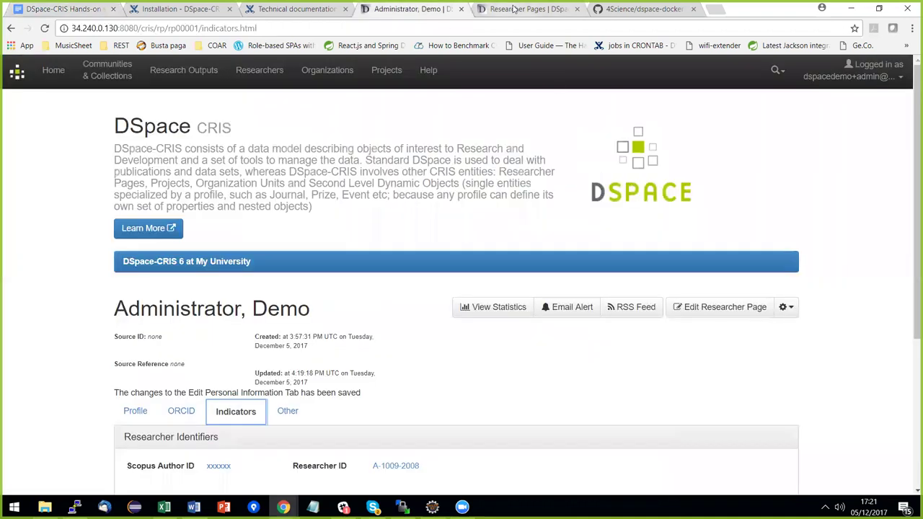
click(516, 8)
scroll(622, 123, up, 5)
click(851, 76)
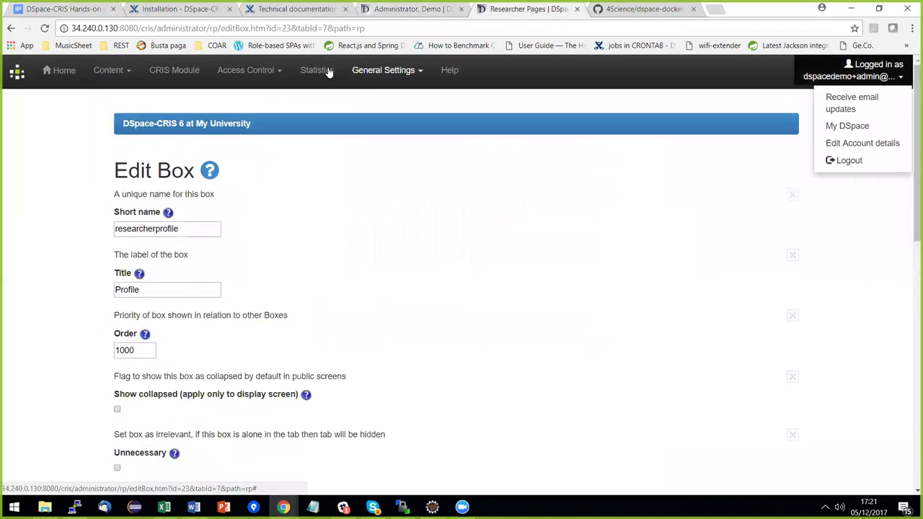
click(174, 70)
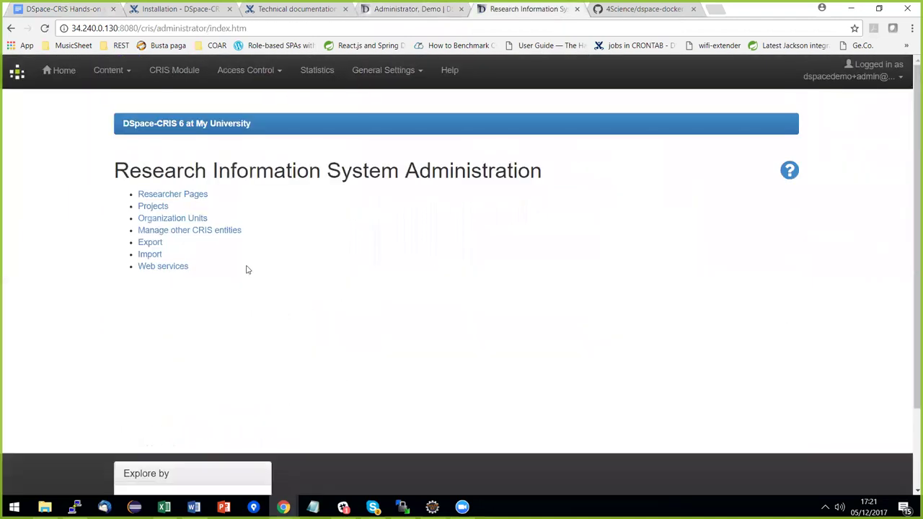
Add research entity type 'fund' labelled 'Funding Program' and open its administration page.
click(191, 231)
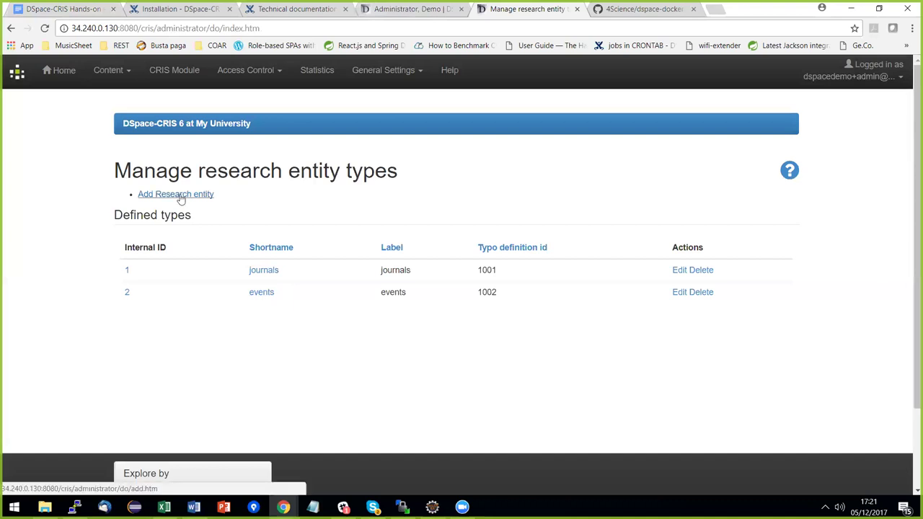
click(180, 196)
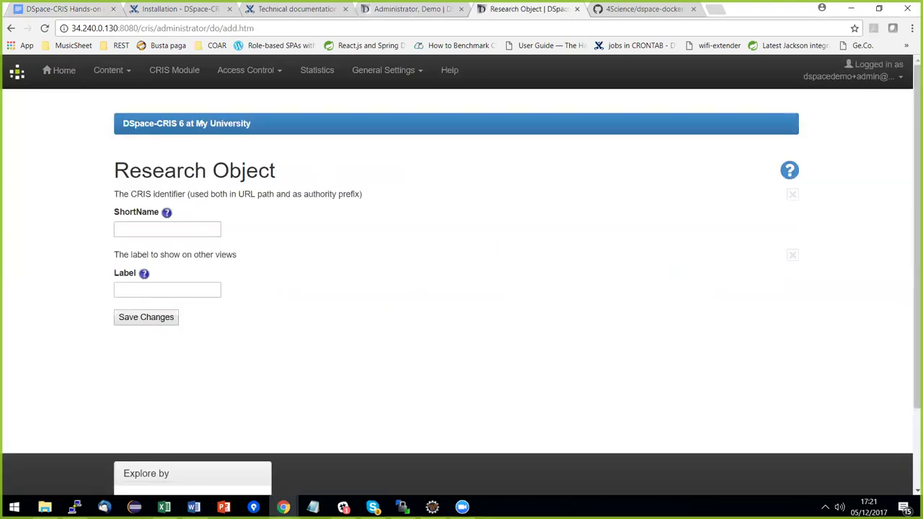
click(153, 228)
text(fun)
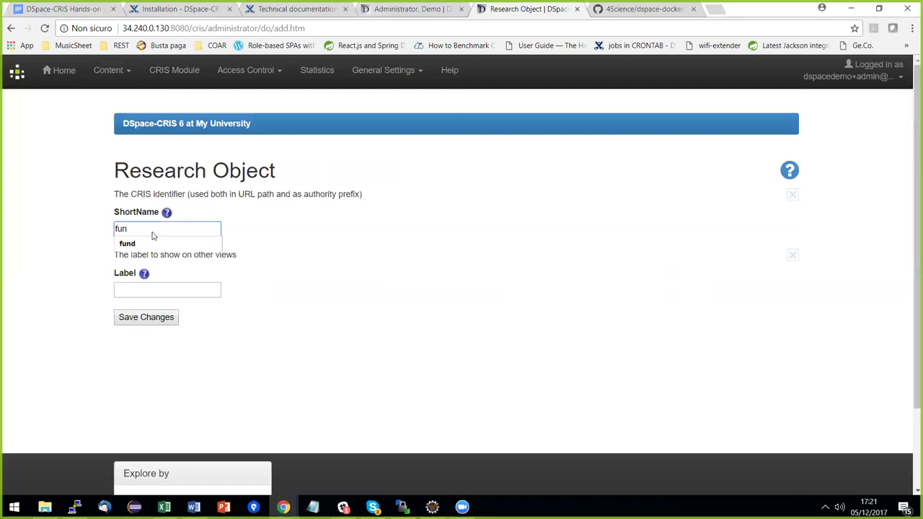
key(Down)
key(Return)
click(154, 288)
text(F)
key(Down)
key(Return)
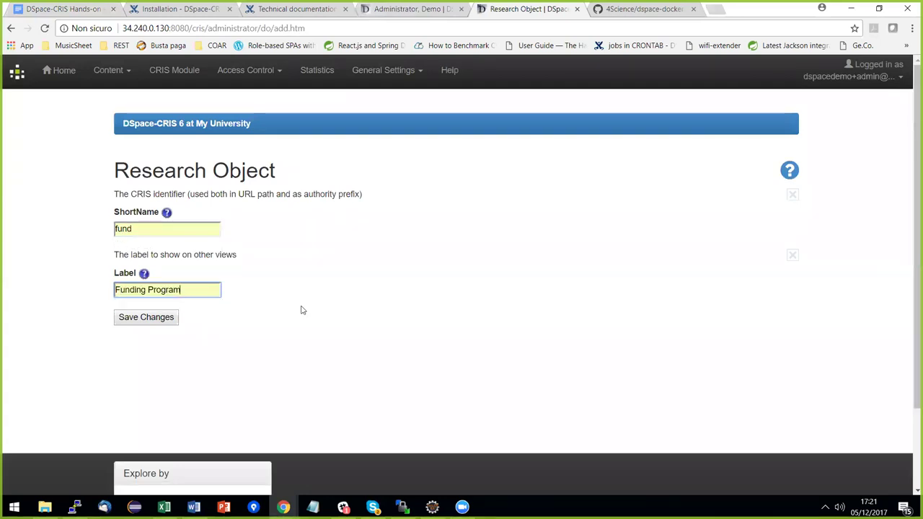
click(170, 318)
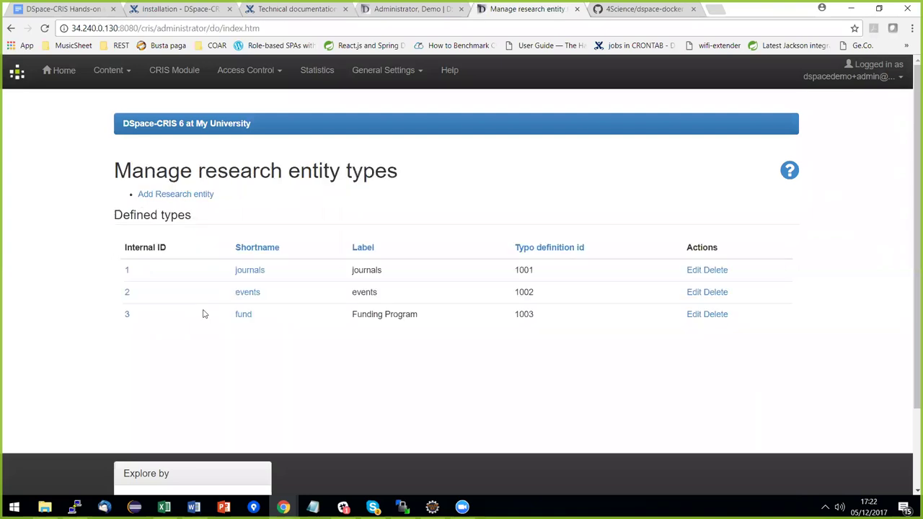
click(250, 319)
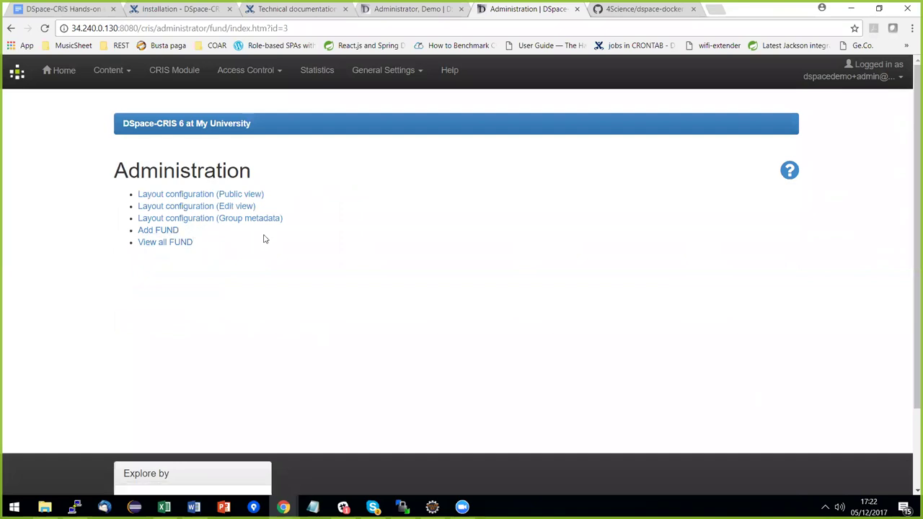
Create a public-view fund tab with short name 'details' and title 'Details'.
click(185, 196)
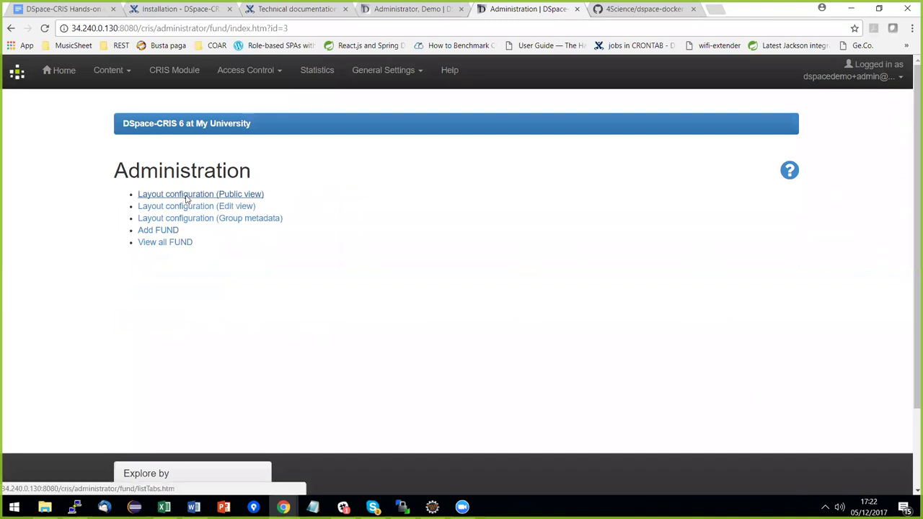
click(761, 198)
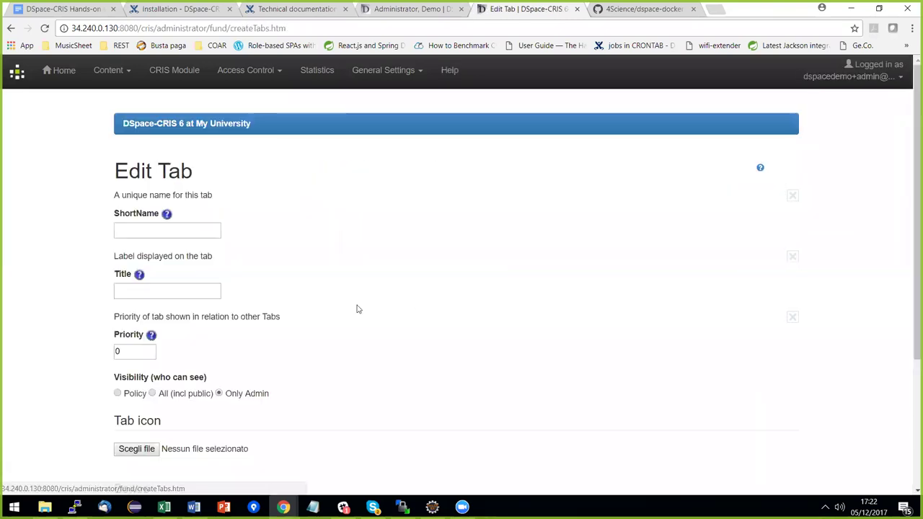
click(167, 230)
click(166, 230)
text(d)
click(153, 246)
click(194, 290)
text(D)
key(Down)
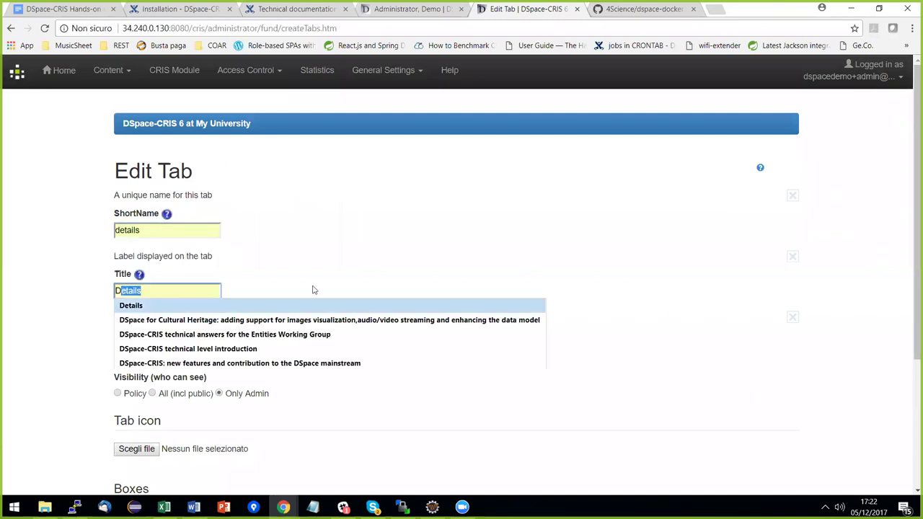
key(Return)
scroll(384, 276, down, 2)
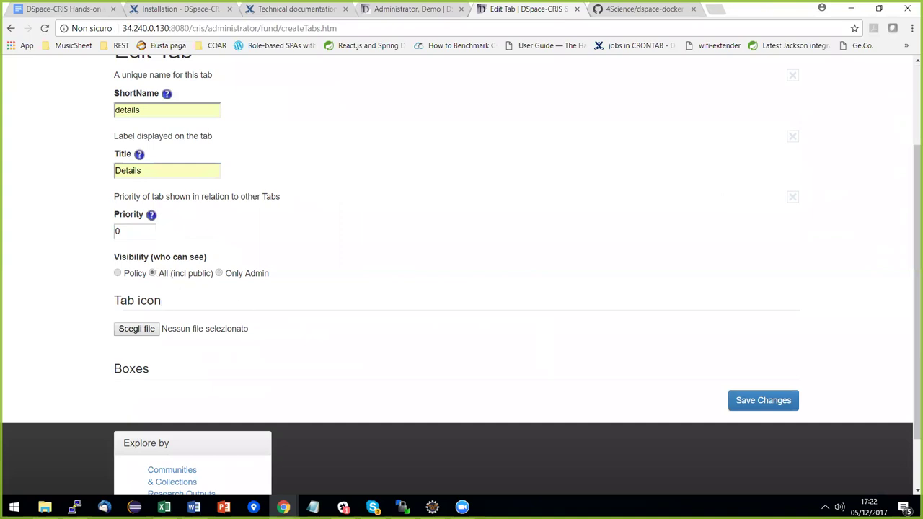
click(763, 400)
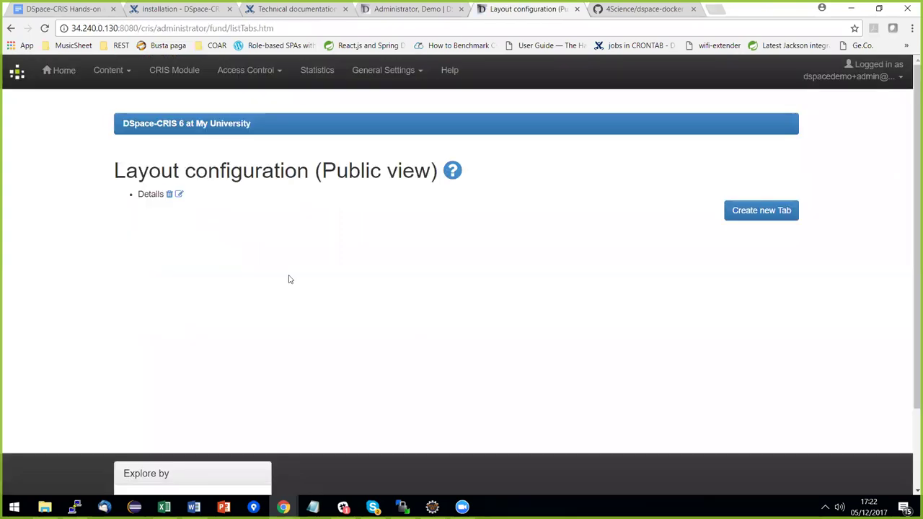
Review the Details tab settings and open its hooked edit tab.
click(180, 196)
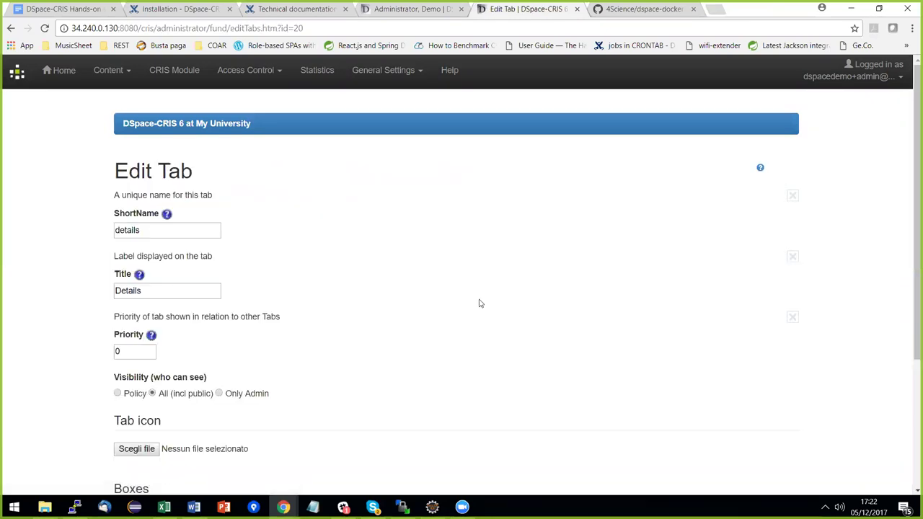
scroll(505, 313, down, 5)
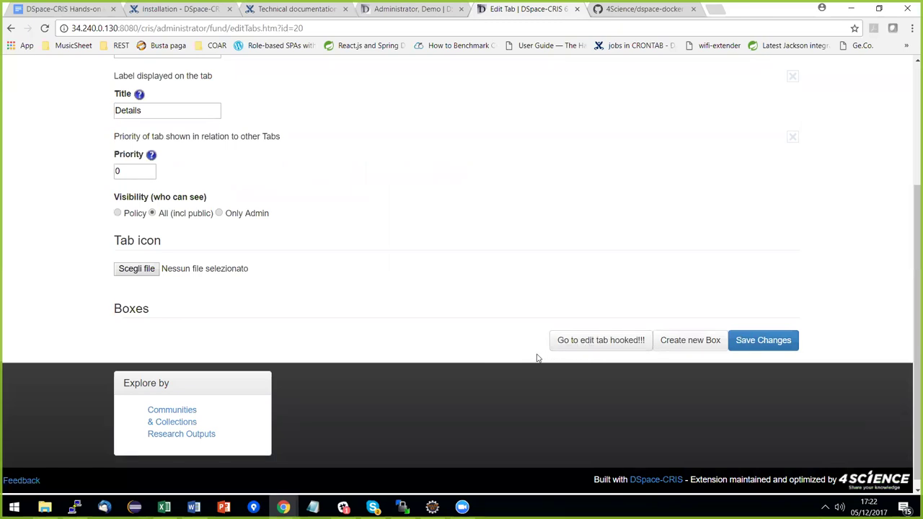
scroll(538, 358, up, 1)
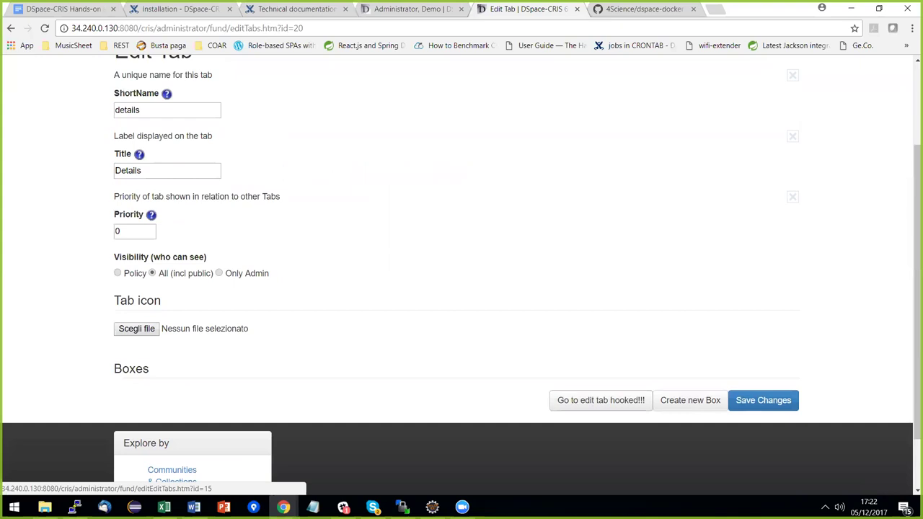
click(601, 400)
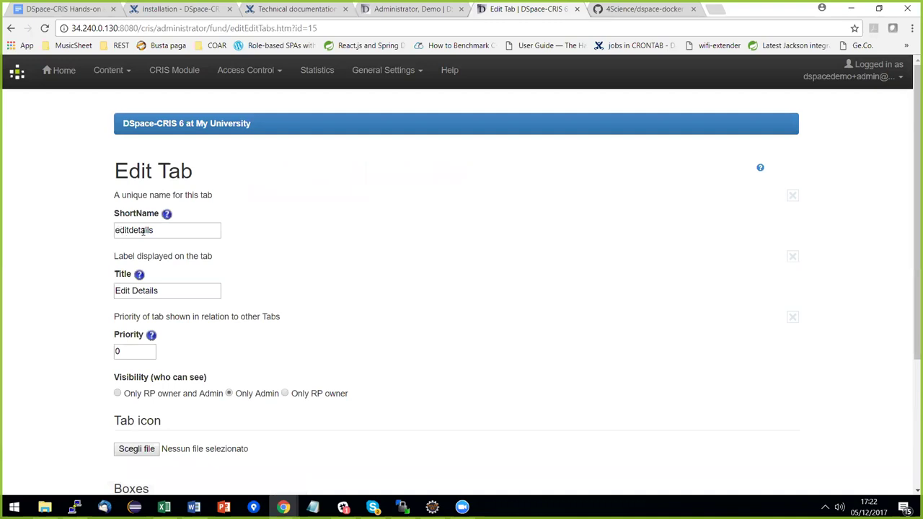
Save the admin-only Edit Details (editdetails) edit tab for fund.
scroll(444, 310, down, 1)
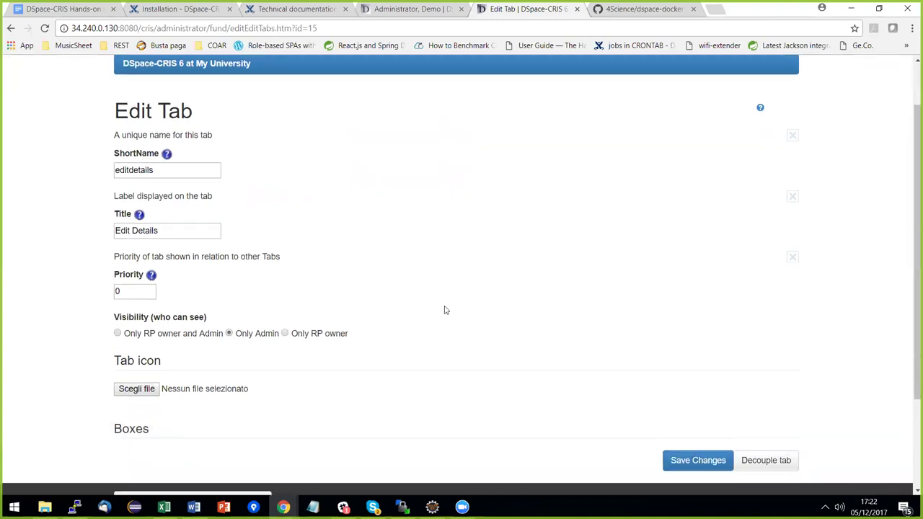
click(698, 460)
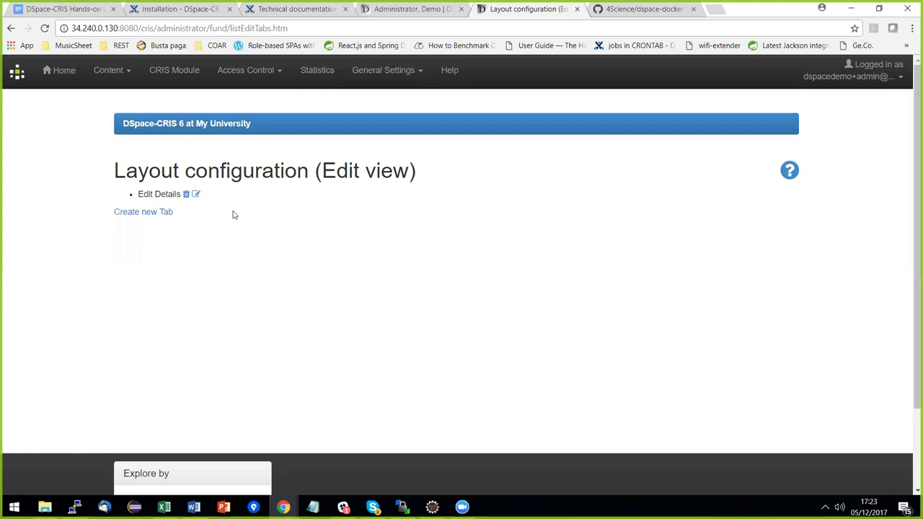
click(180, 71)
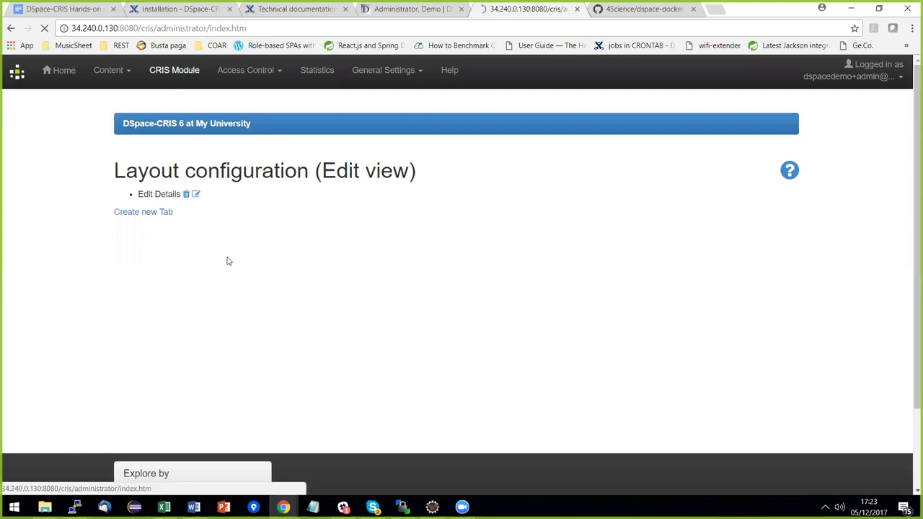
Start a new fund box with short name 'details' and title 'Main Data'.
click(182, 231)
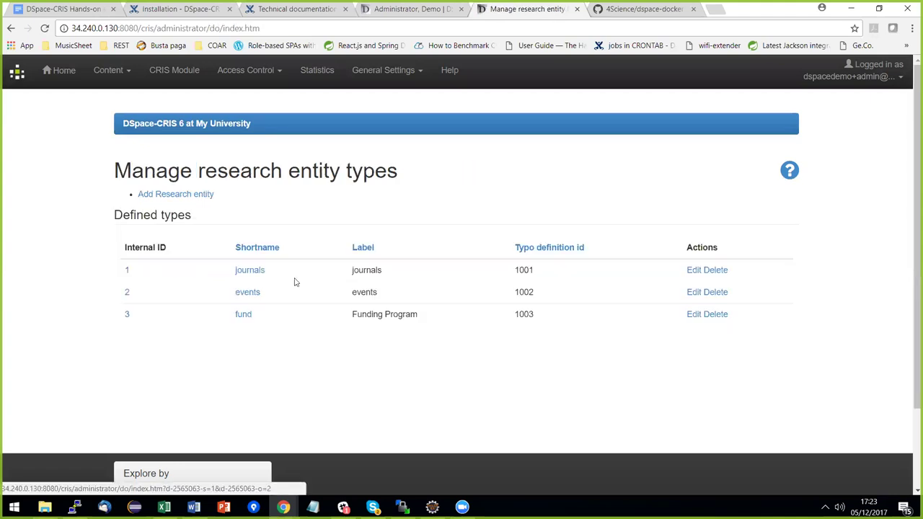
click(244, 314)
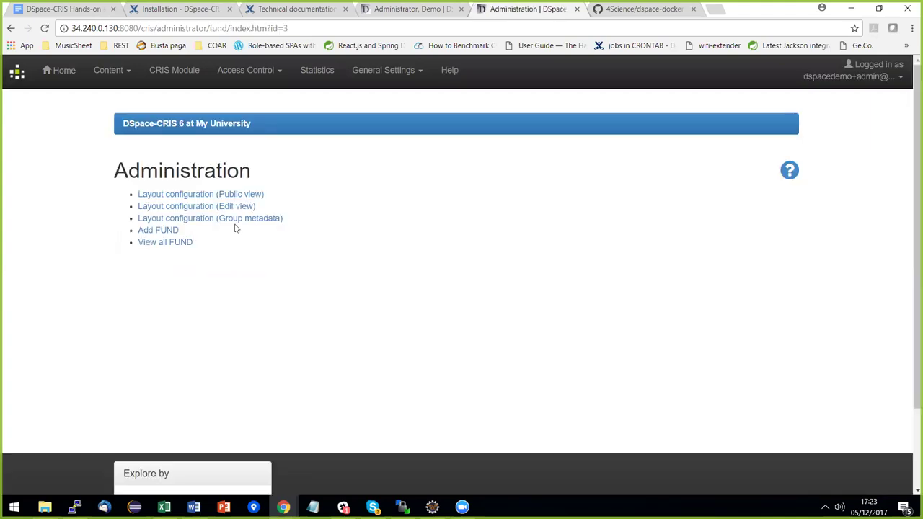
click(243, 225)
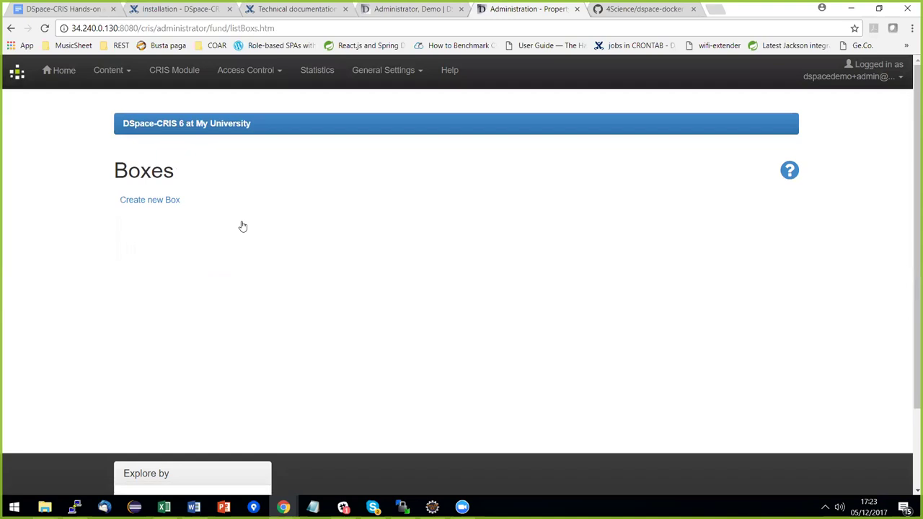
click(166, 207)
click(219, 231)
text(de)
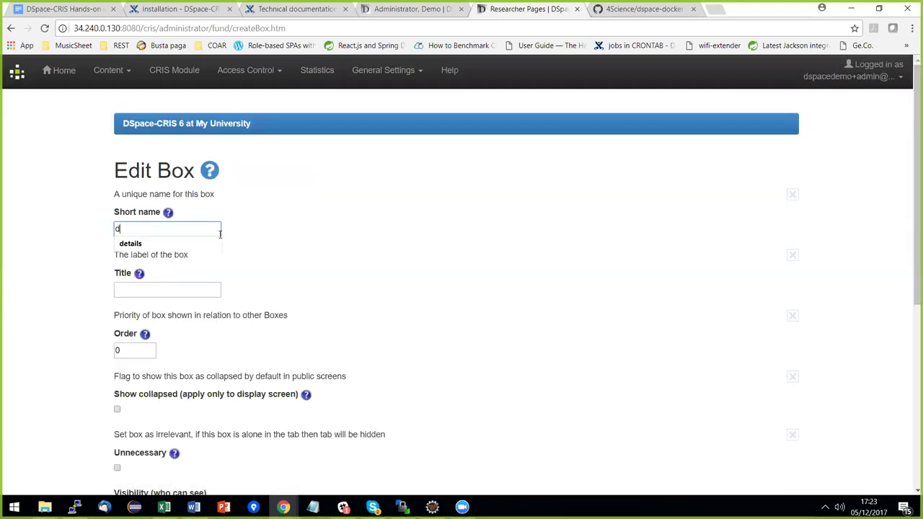
click(199, 240)
click(198, 288)
text(Ma)
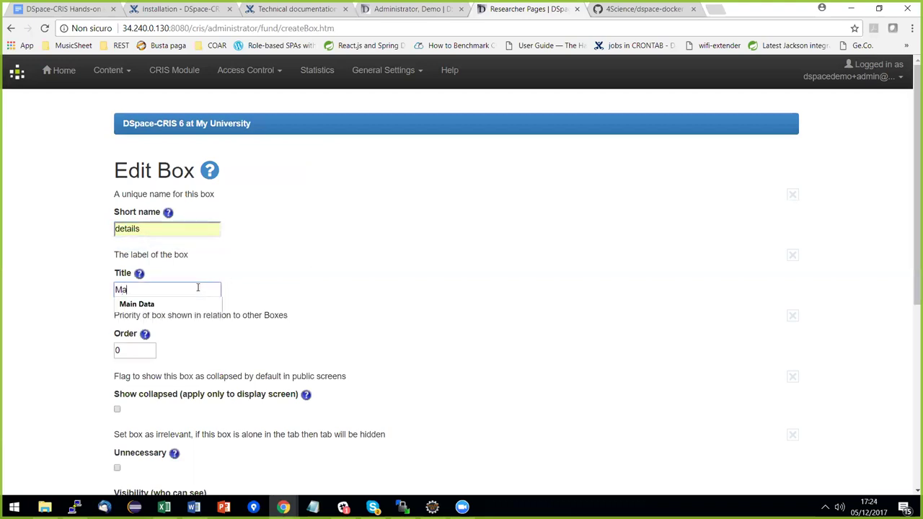
click(197, 304)
click(366, 298)
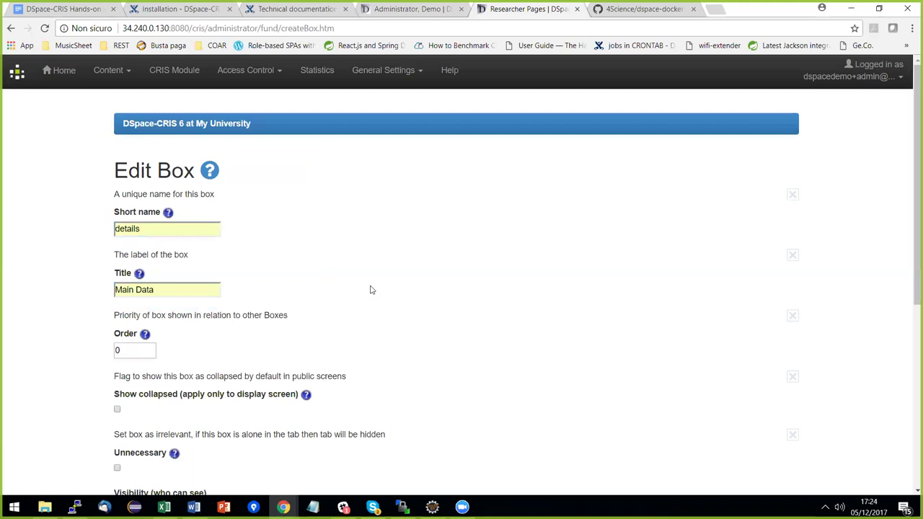
Set the box visibility to All, save it, and list the unused fundname field.
scroll(369, 288, down, 3)
click(151, 329)
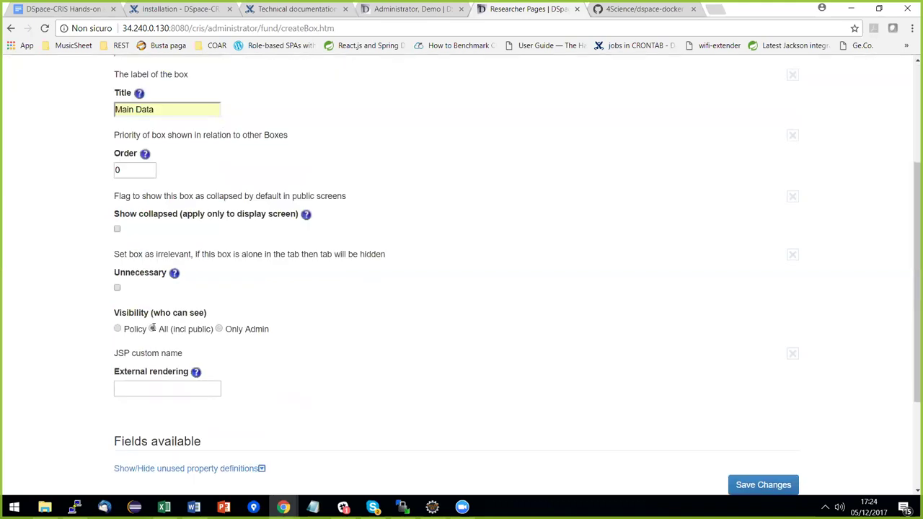
scroll(389, 325, down, 2)
click(264, 317)
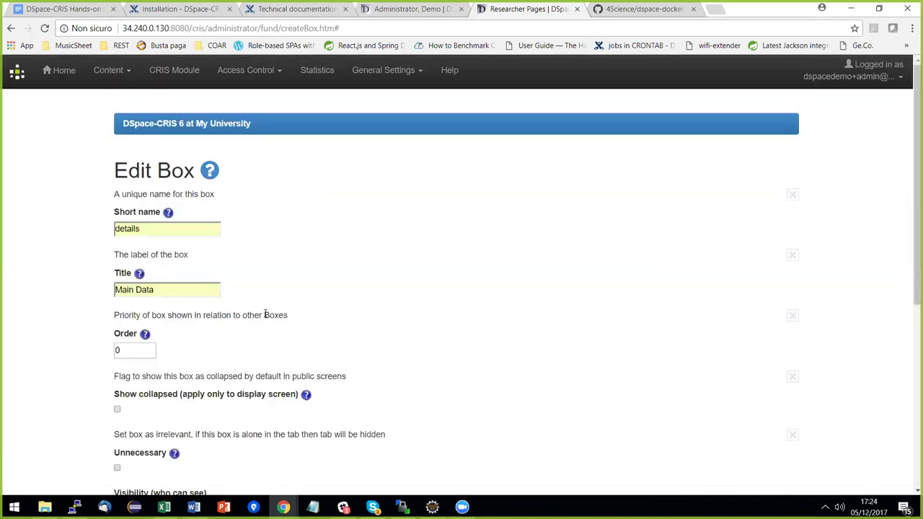
scroll(361, 264, down, 4)
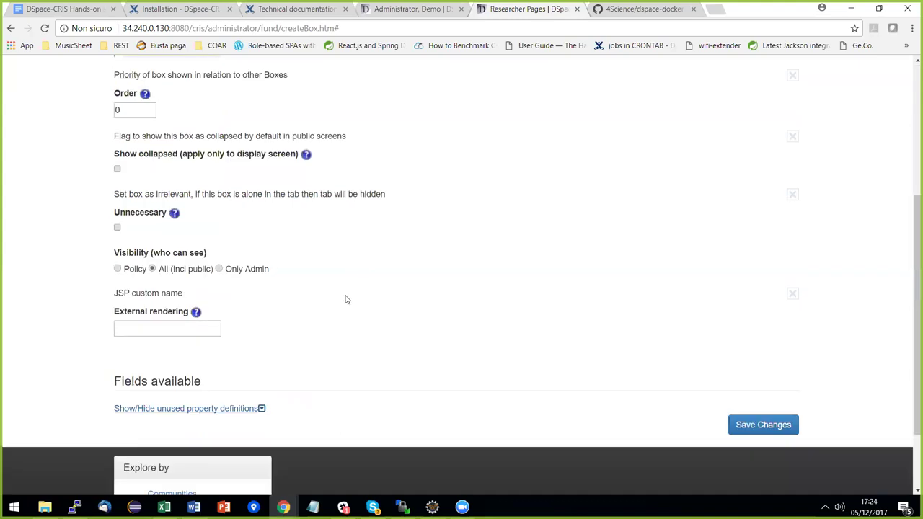
scroll(319, 317, down, 2)
click(262, 349)
scroll(233, 334, down, 6)
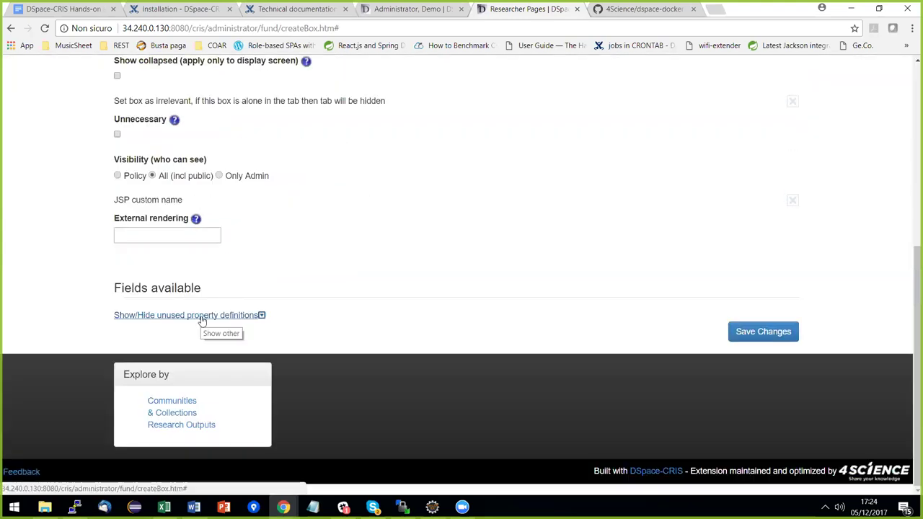
key(Return)
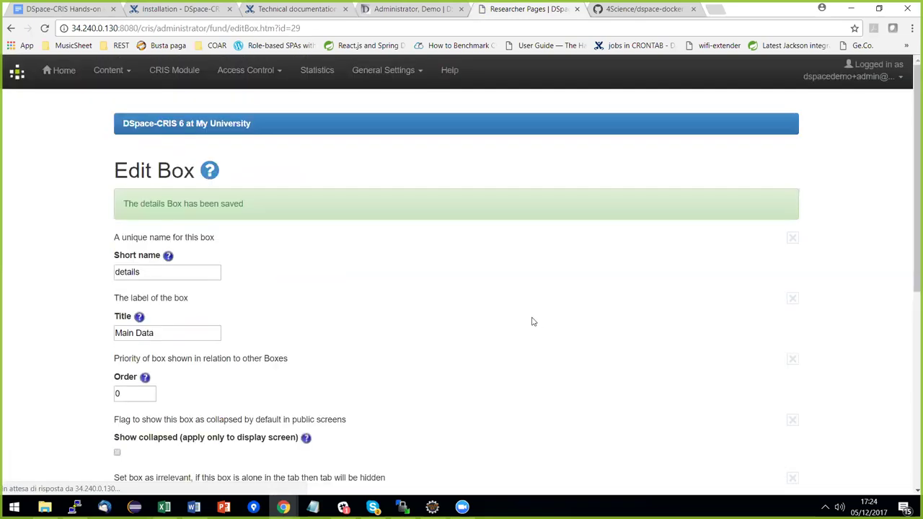
scroll(517, 295, down, 3)
scroll(507, 290, down, 1)
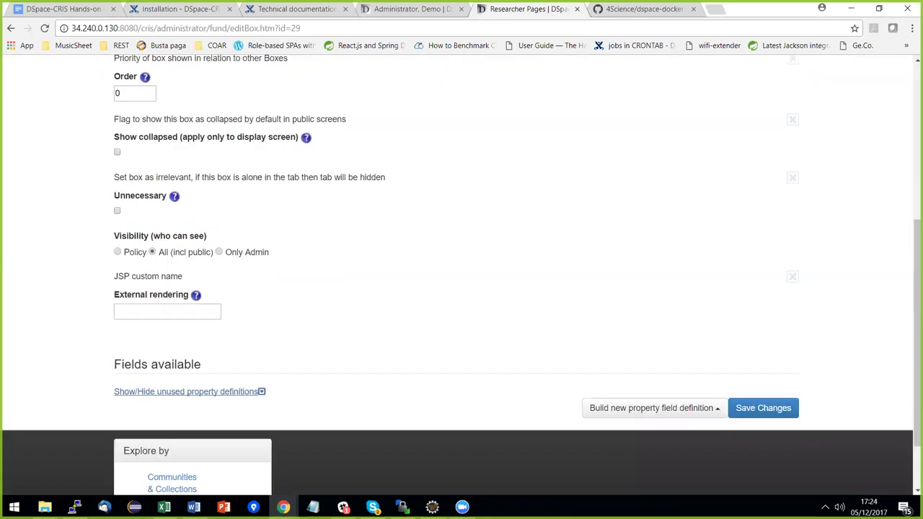
click(190, 392)
Include the fundname field in the Main Data box and save the box.
scroll(319, 356, down, 6)
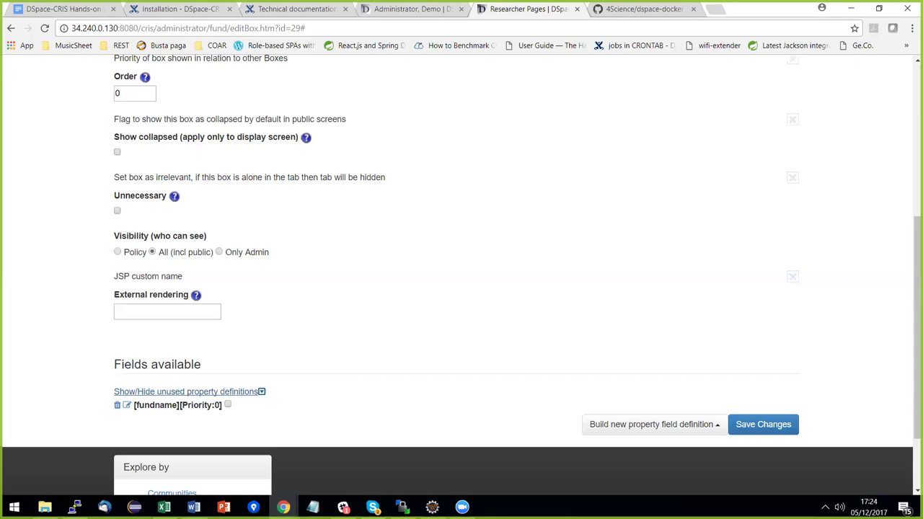
click(227, 405)
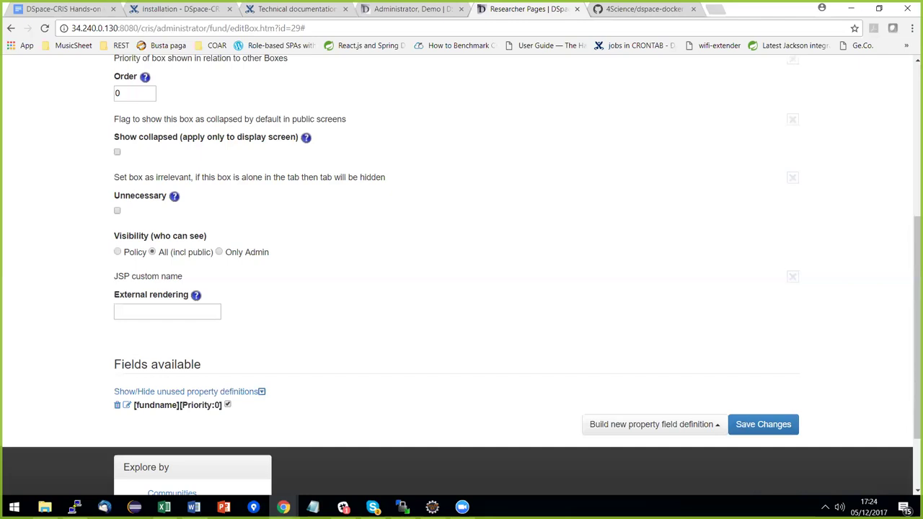
click(763, 424)
Start a new Organization Unit reference field definition from the new field types list.
scroll(596, 300, down, 5)
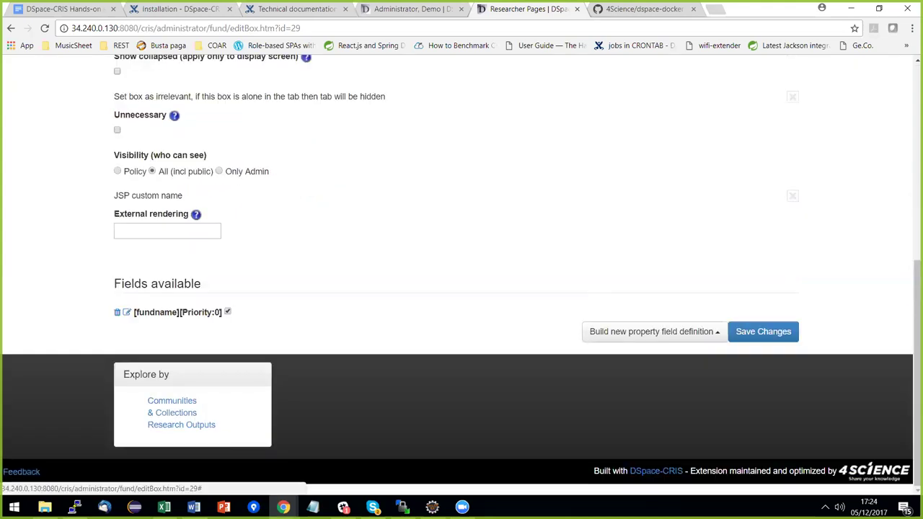
click(654, 331)
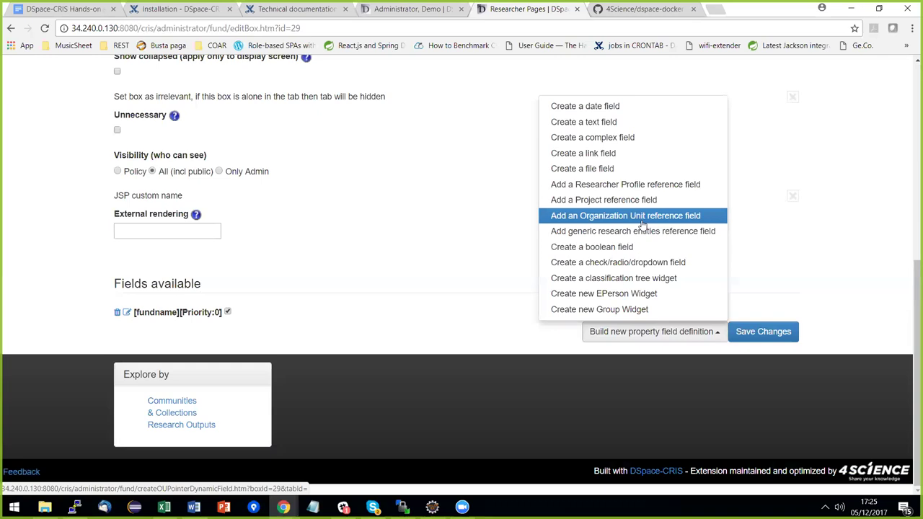
click(642, 223)
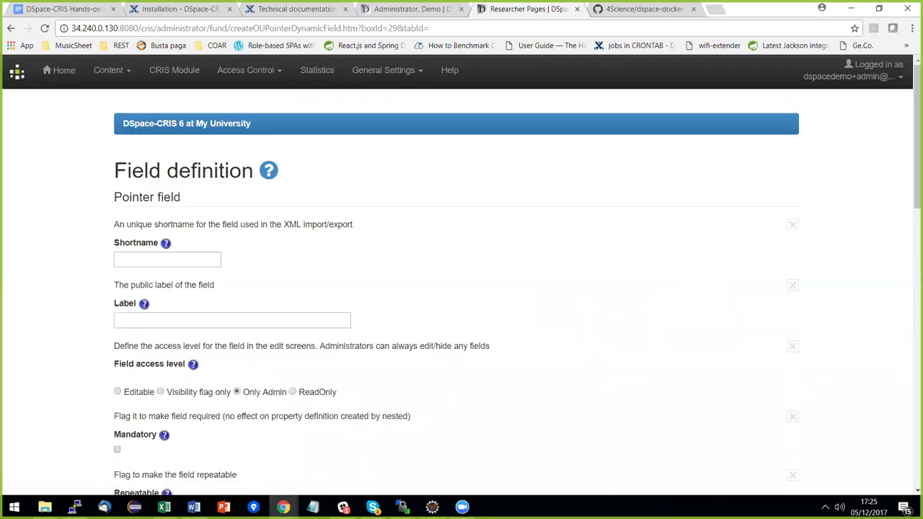
Set the field's short name to funder and label to Funder, and make it editable.
click(181, 260)
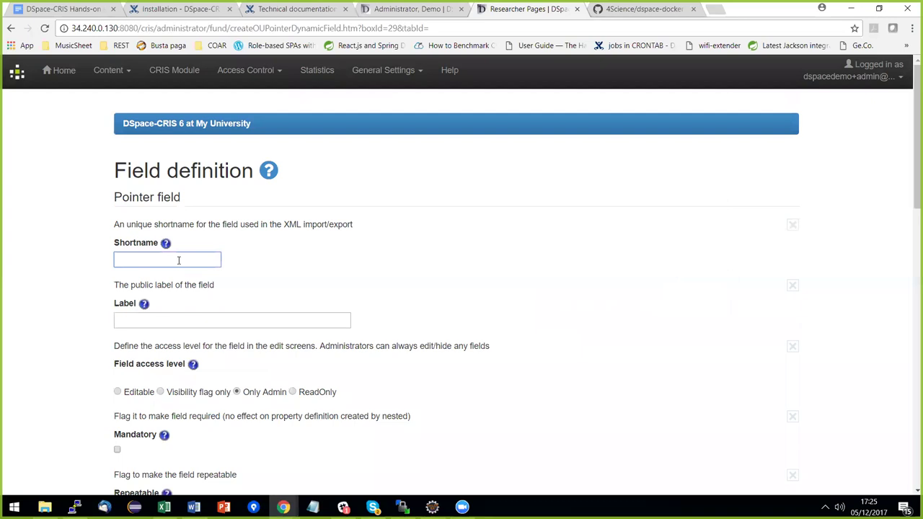
text(f)
click(172, 276)
click(238, 318)
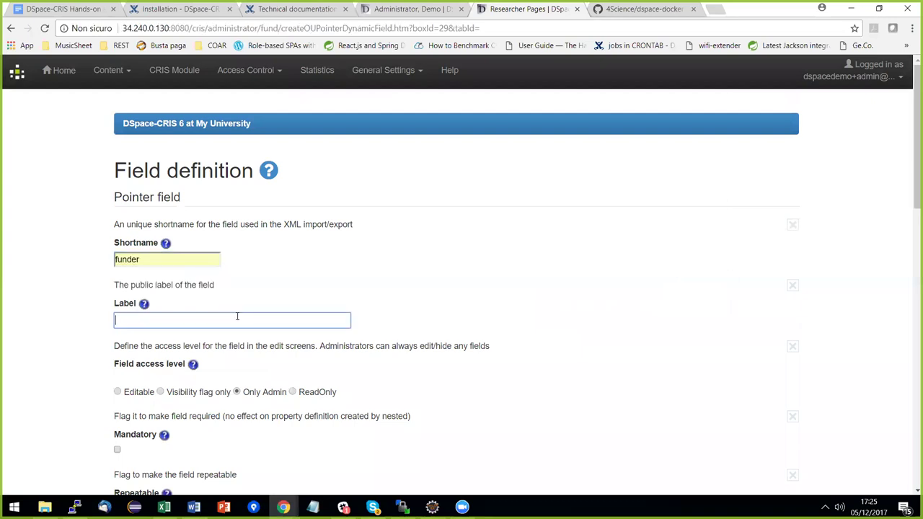
click(230, 350)
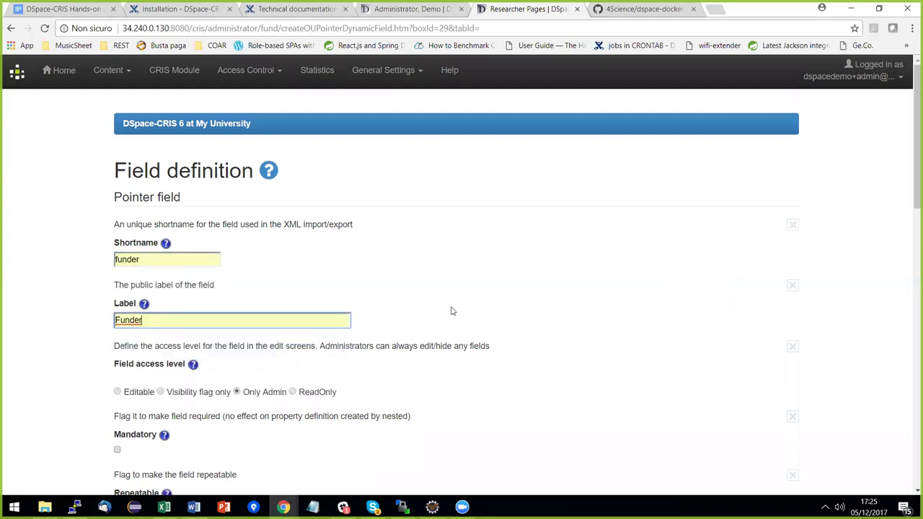
scroll(425, 292, down, 2)
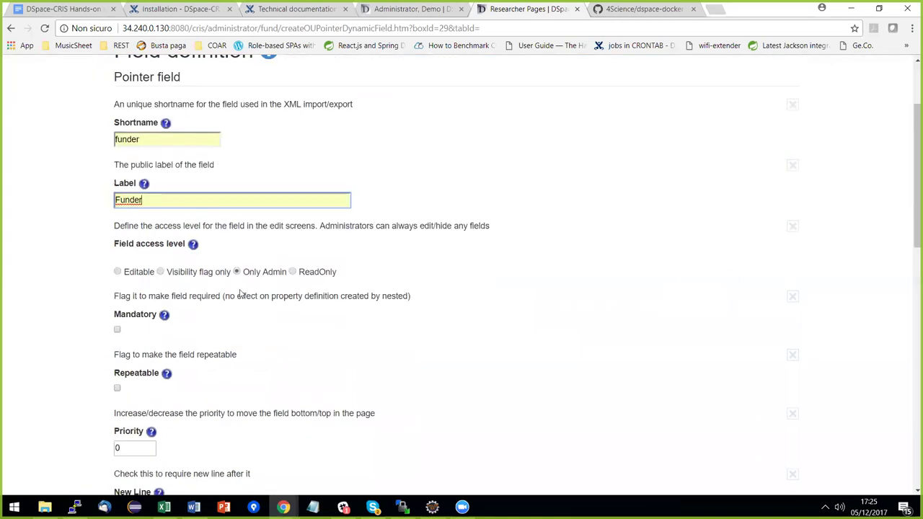
click(122, 272)
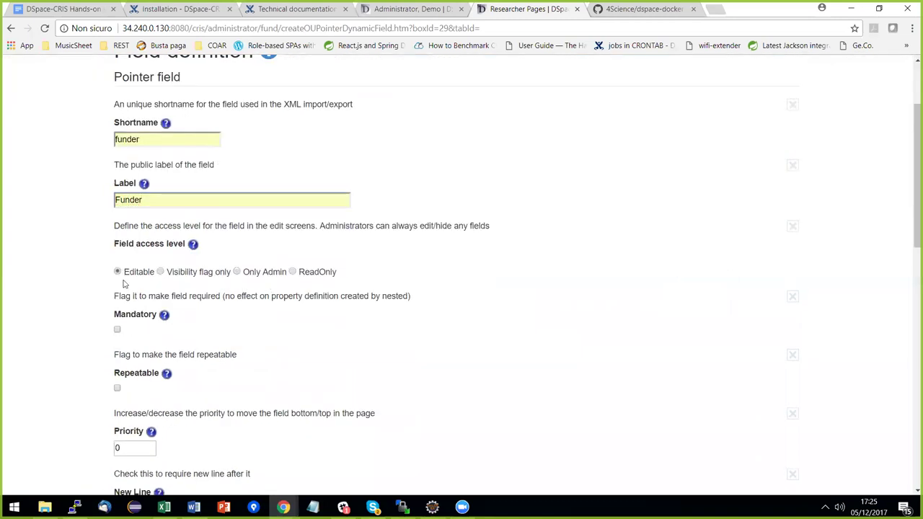
Paste ${displayObject.name} as the field's value-to-display expression.
scroll(373, 266, down, 2)
scroll(374, 272, down, 2)
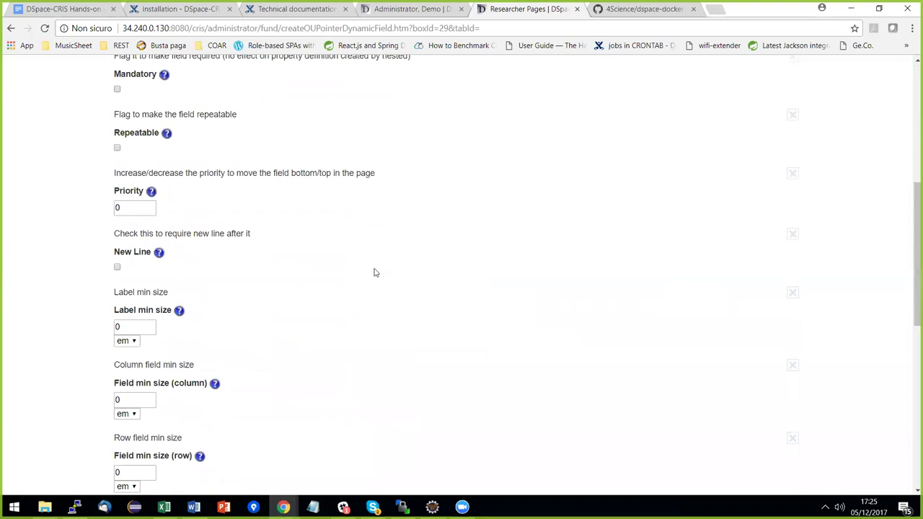
scroll(377, 241, down, 1)
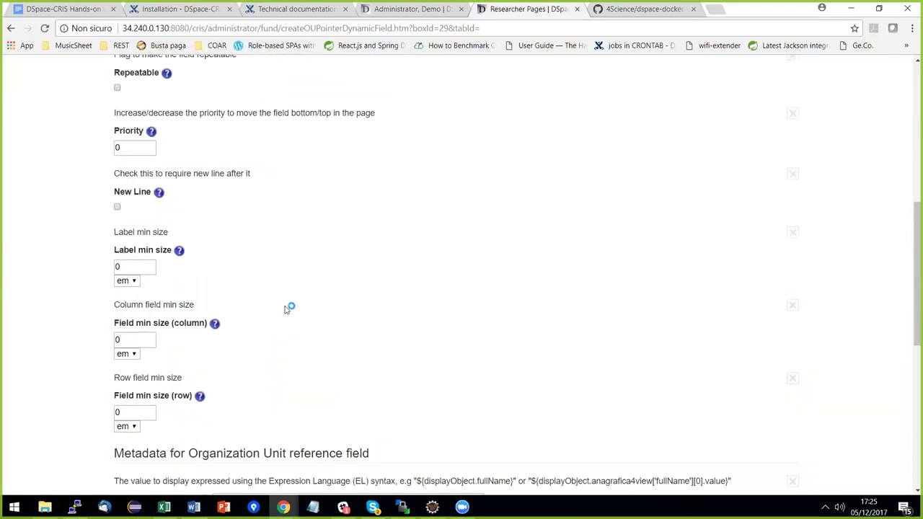
scroll(379, 281, down, 3)
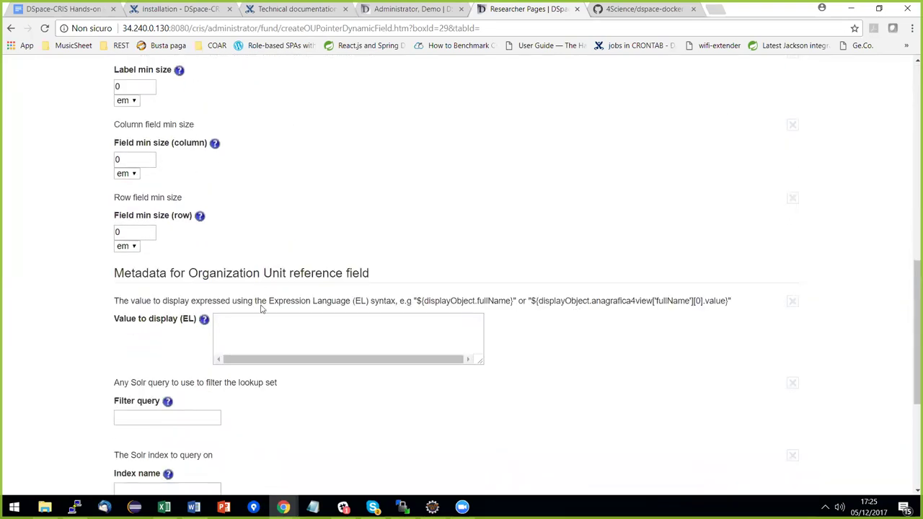
scroll(299, 293, down, 1)
click(269, 277)
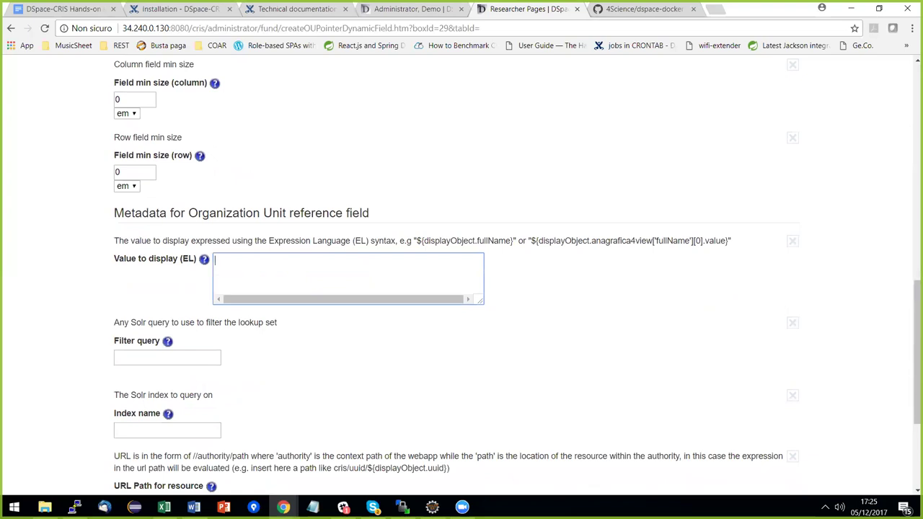
key(alt+Tab)
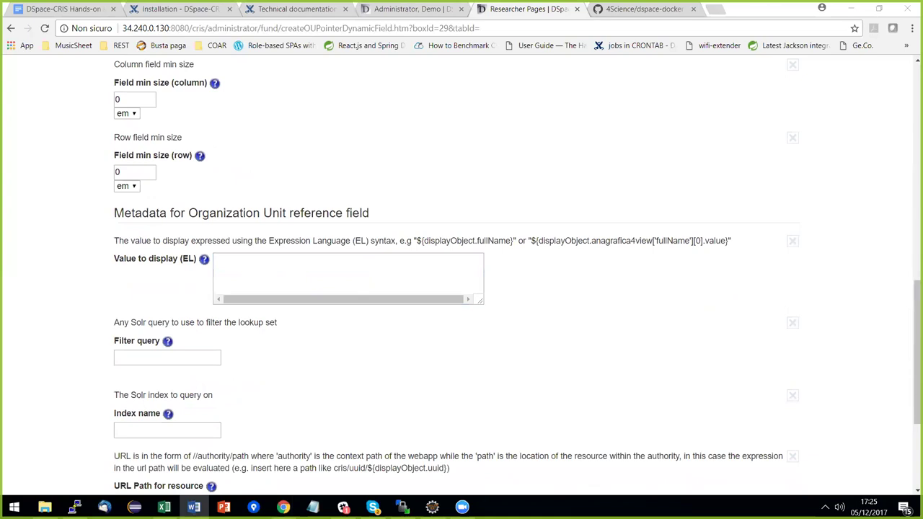
click(269, 256)
text(${displayObject.name})
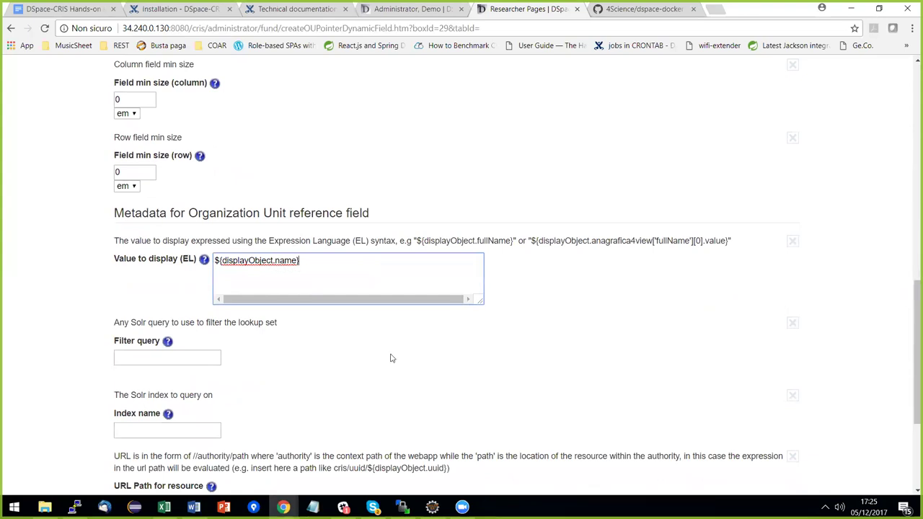
Set the resource URL path to cris/uuid/${displayObject.uuid} and save the Funder field.
scroll(377, 350, down, 1)
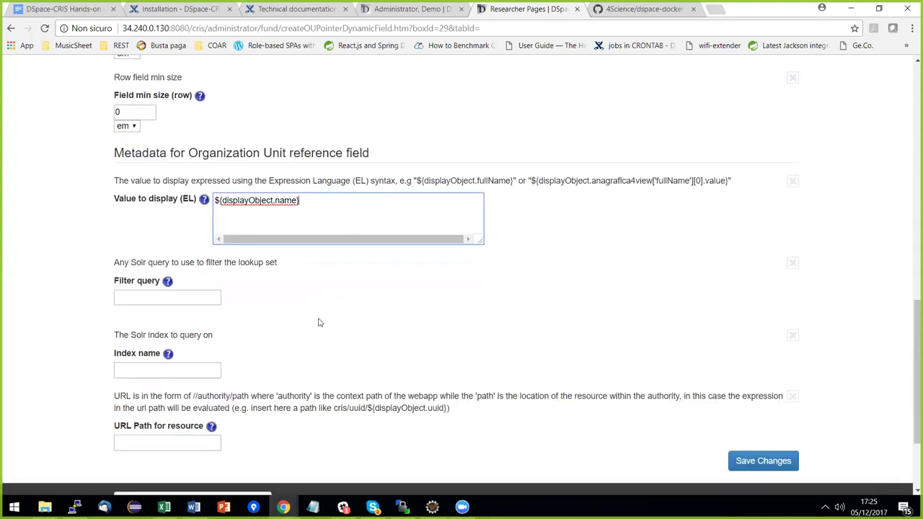
scroll(209, 279, down, 1)
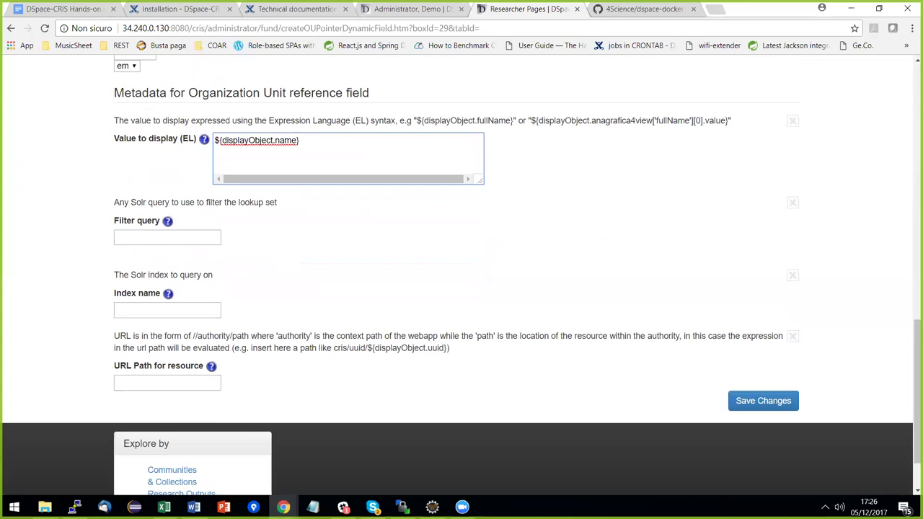
click(167, 382)
click(168, 394)
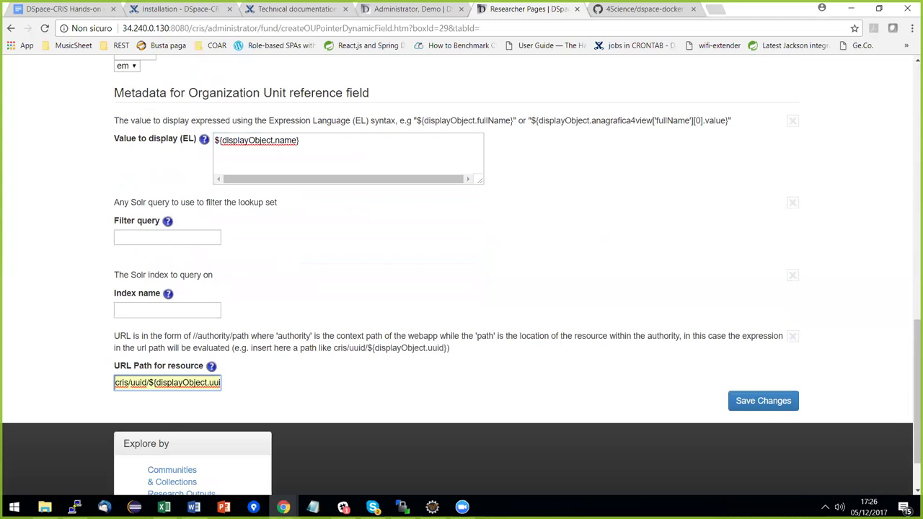
click(763, 401)
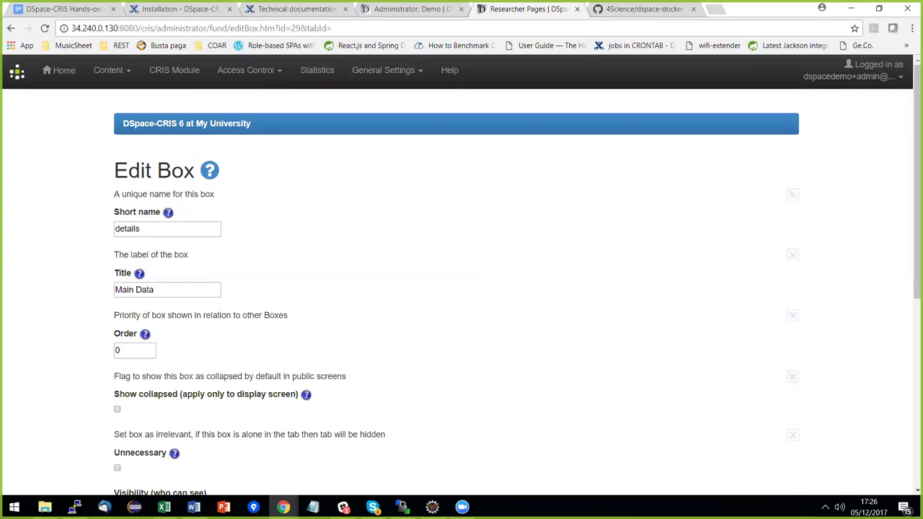
Save the Main Data box containing the Funder and fundname fields.
scroll(424, 338, down, 3)
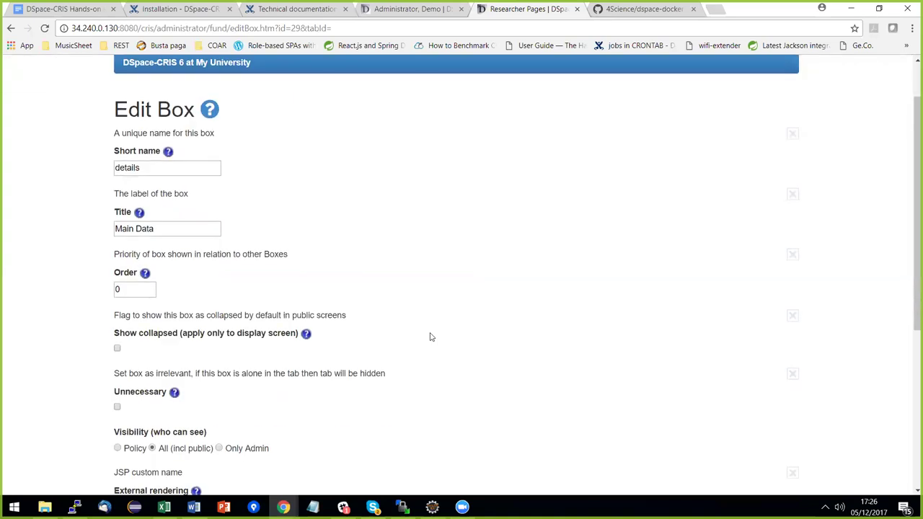
scroll(417, 334, down, 1)
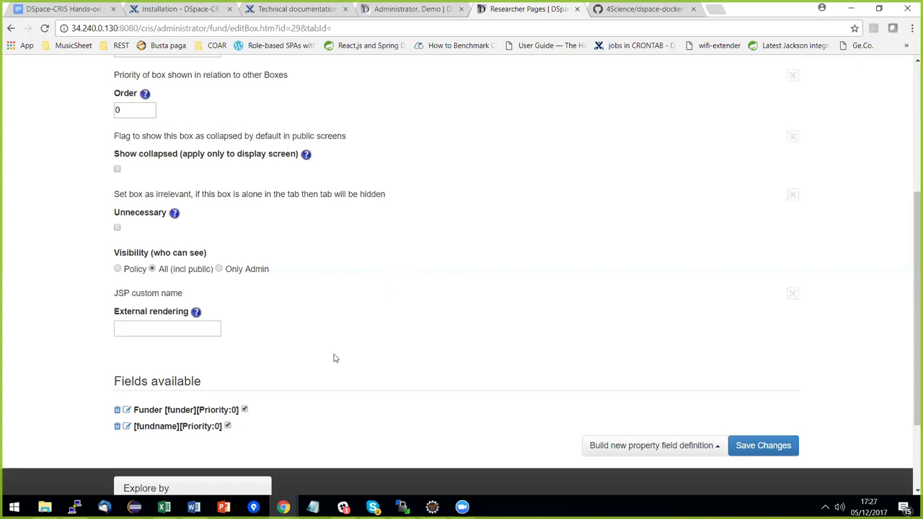
drag(168, 410, 191, 409)
click(763, 445)
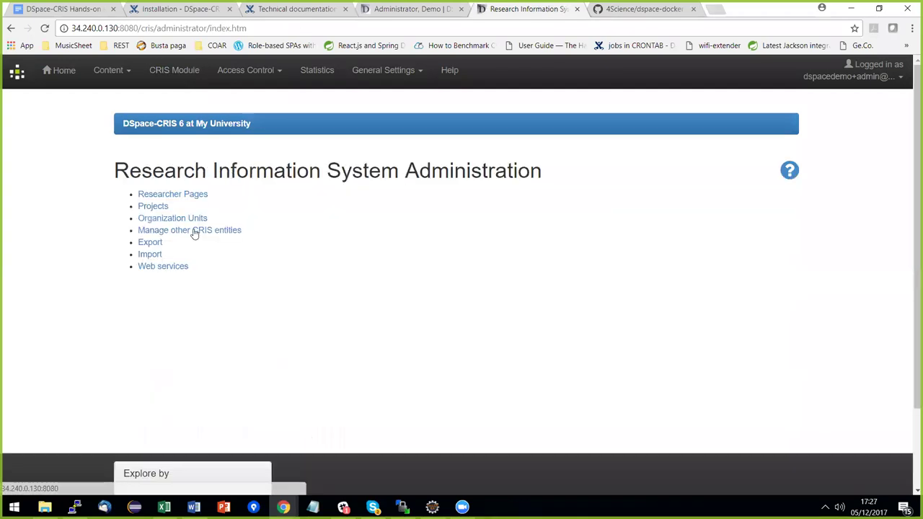
Save the fund entity's public Details tab, then return to CRIS administration.
click(206, 231)
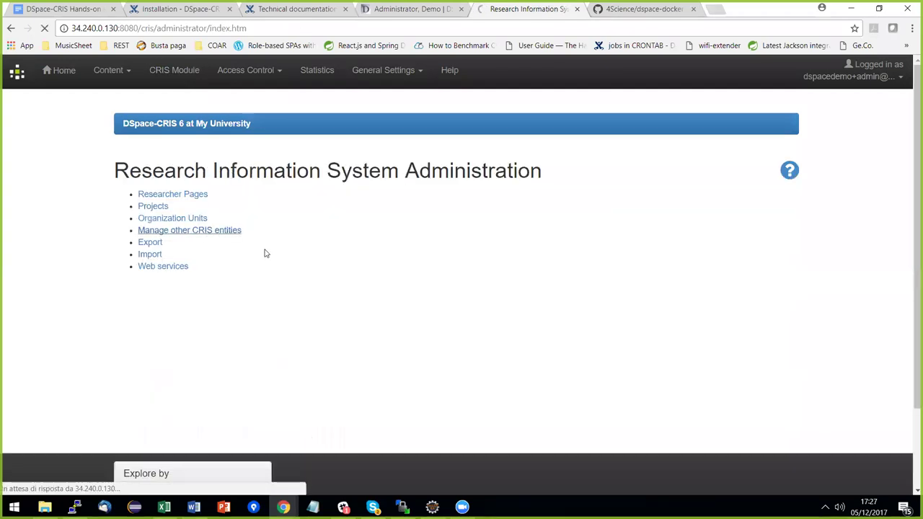
click(243, 315)
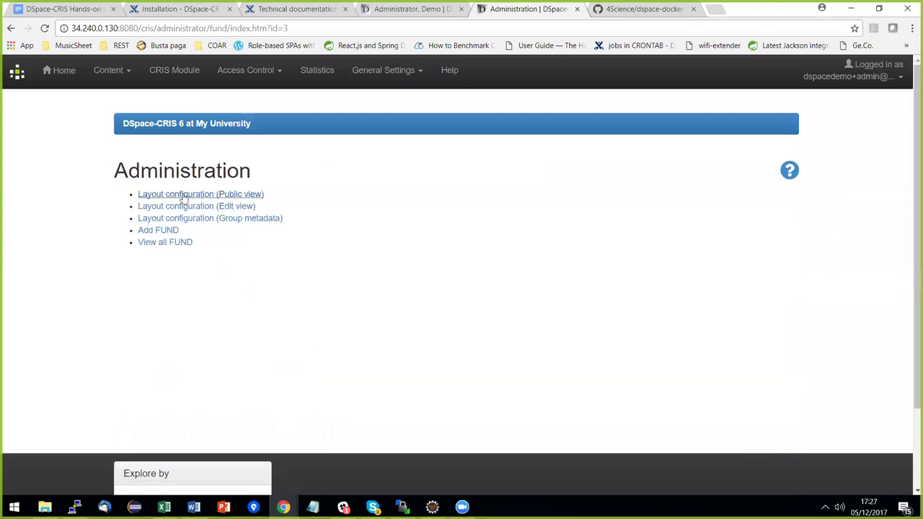
click(175, 195)
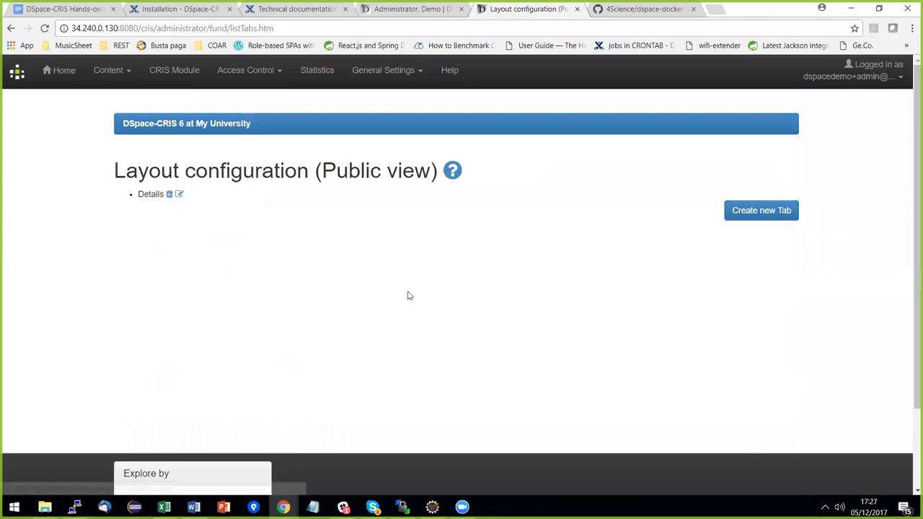
click(179, 196)
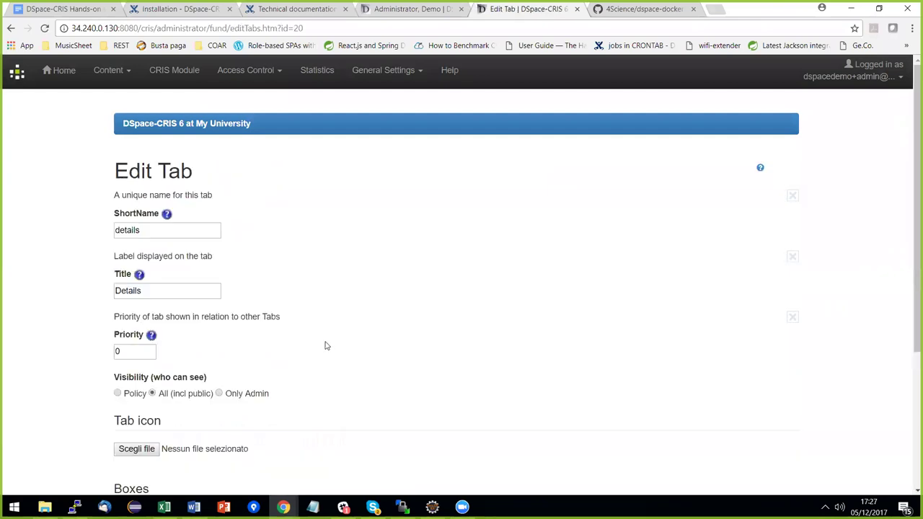
scroll(324, 344, down, 3)
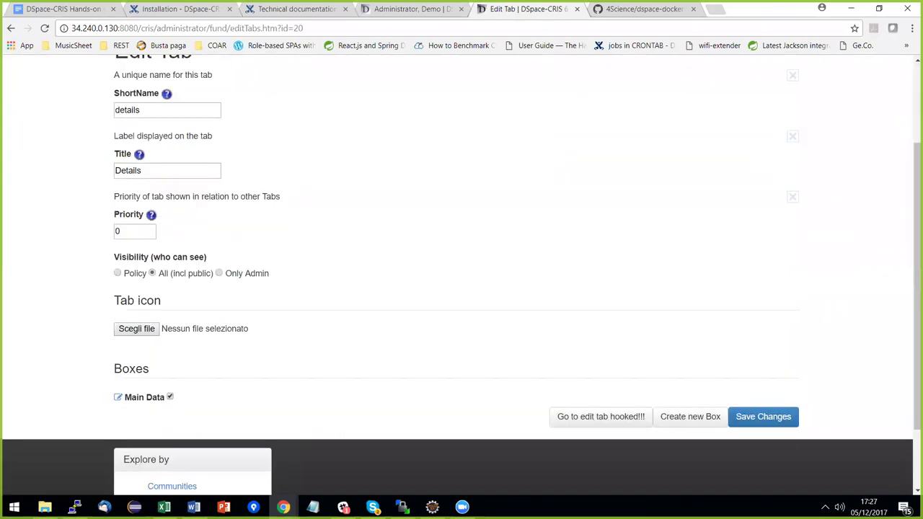
click(763, 417)
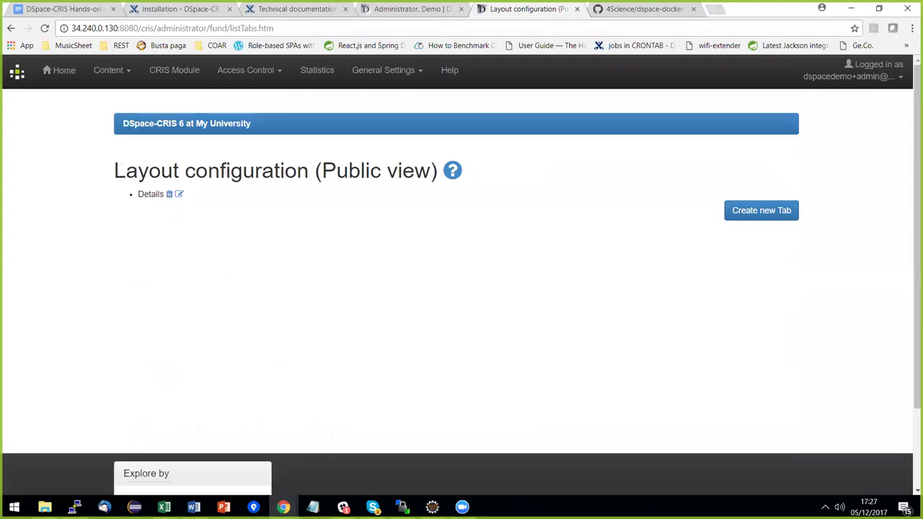
key(alt+Tab)
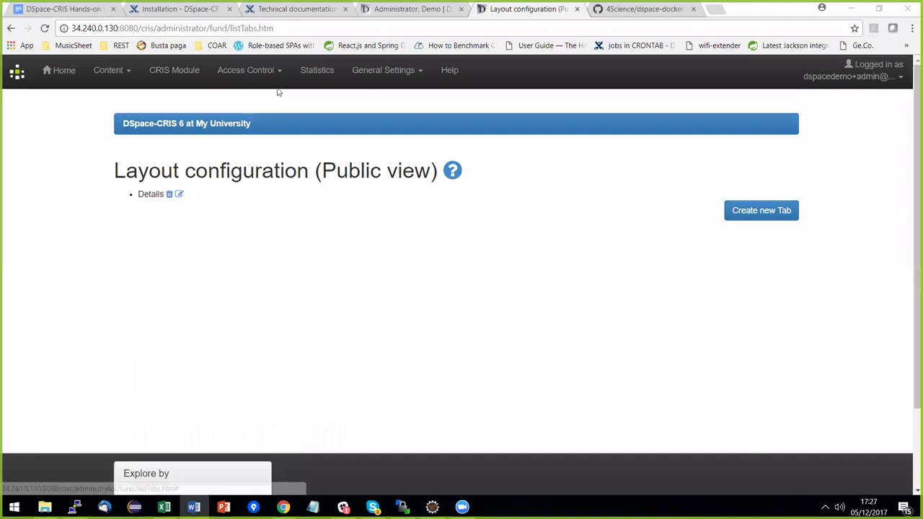
click(180, 72)
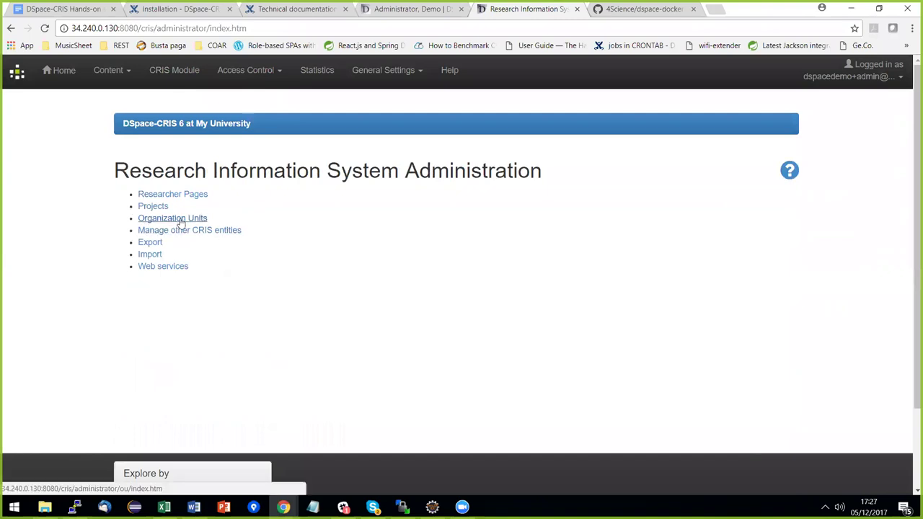
Create a new public organization unit named European Commission.
click(190, 220)
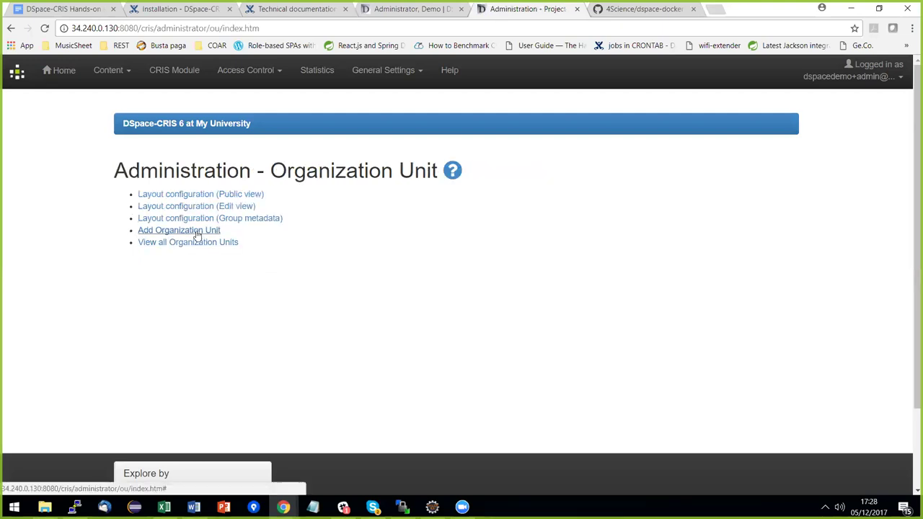
click(196, 232)
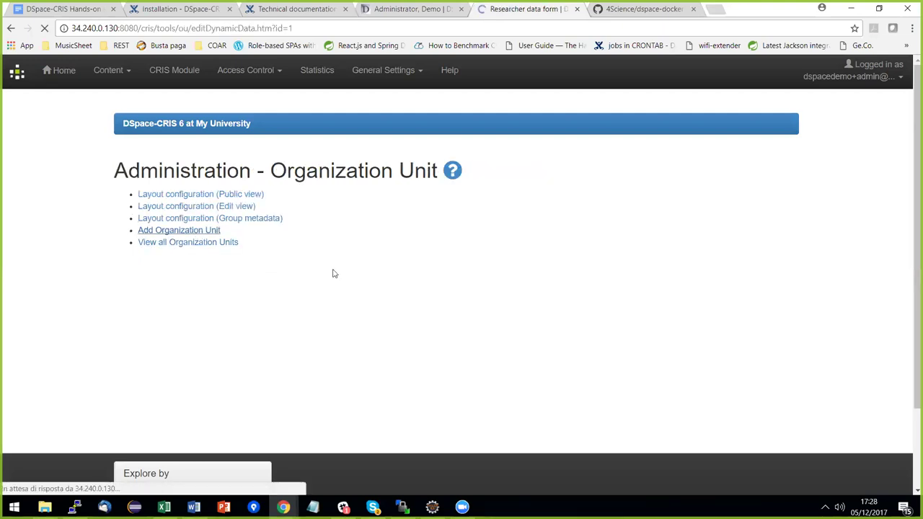
click(215, 204)
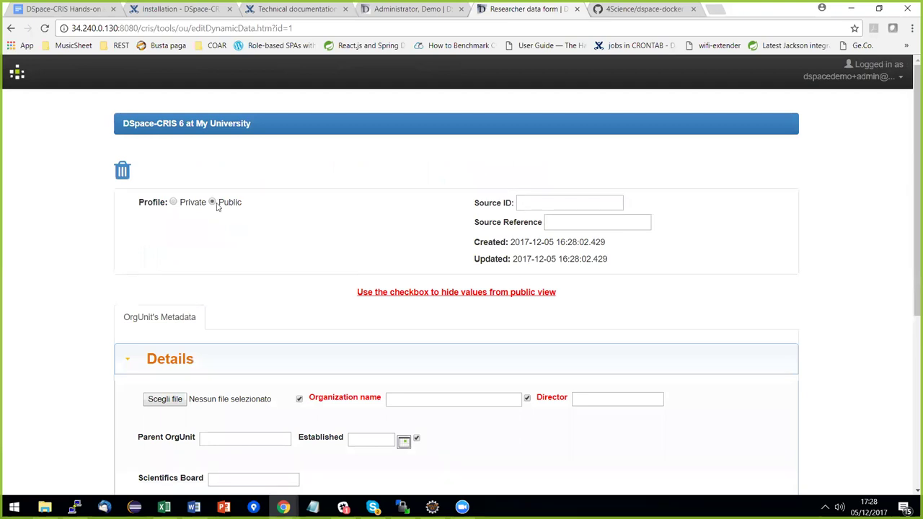
scroll(306, 311, down, 3)
click(440, 218)
text(eur)
click(432, 233)
Set the demo administrator as director, city Bruxelles, country Belgium, and save.
click(596, 217)
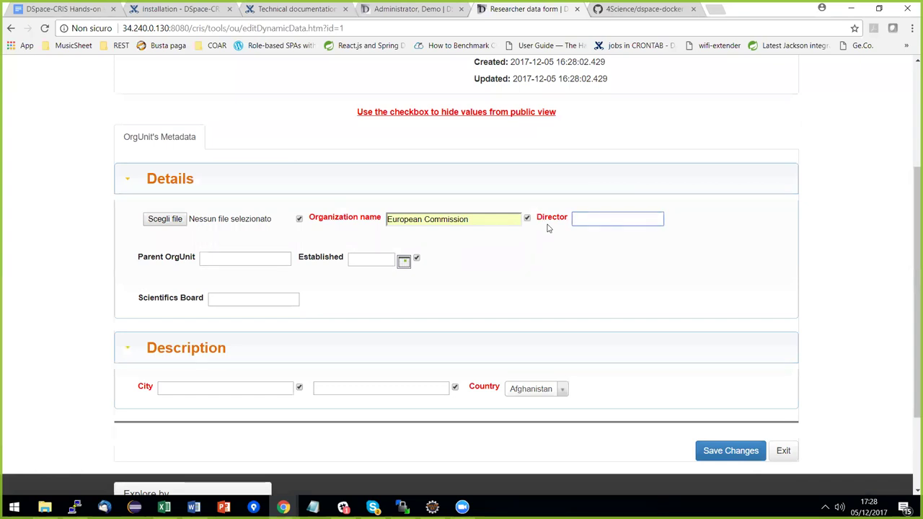
text(demo)
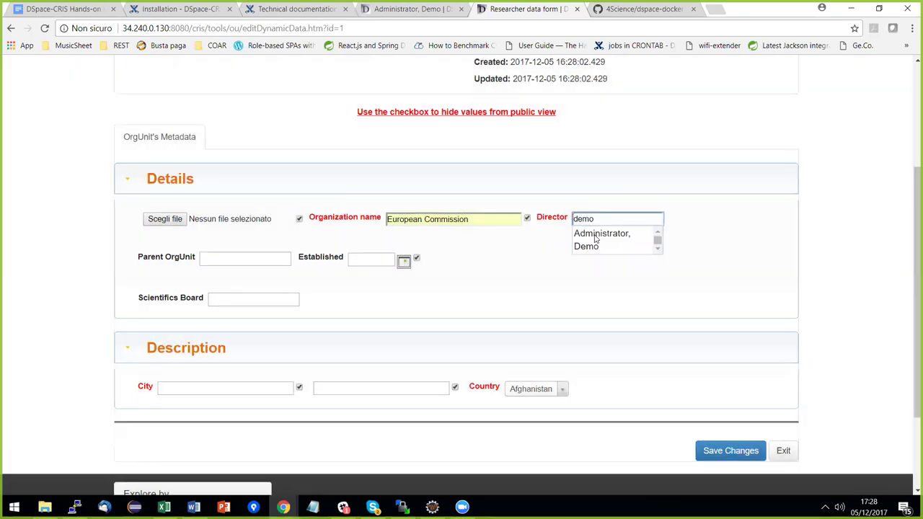
click(596, 239)
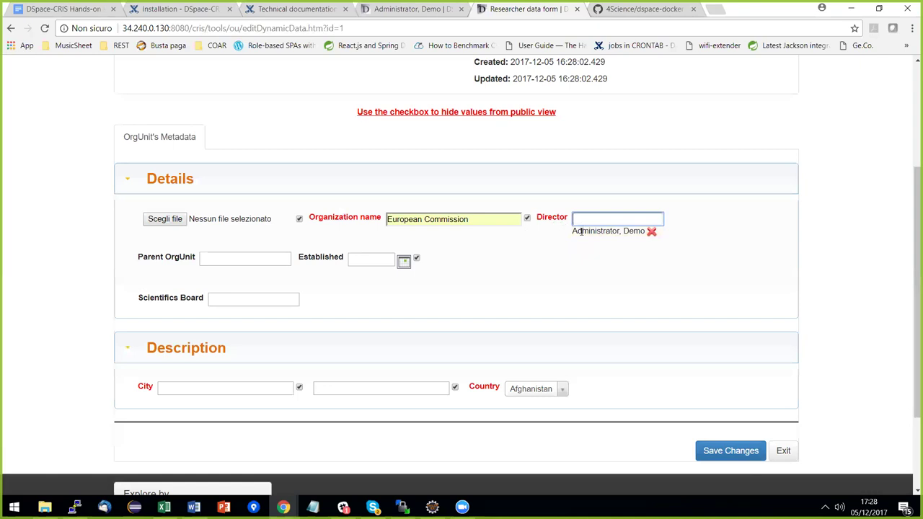
click(225, 388)
text(Bruxelles)
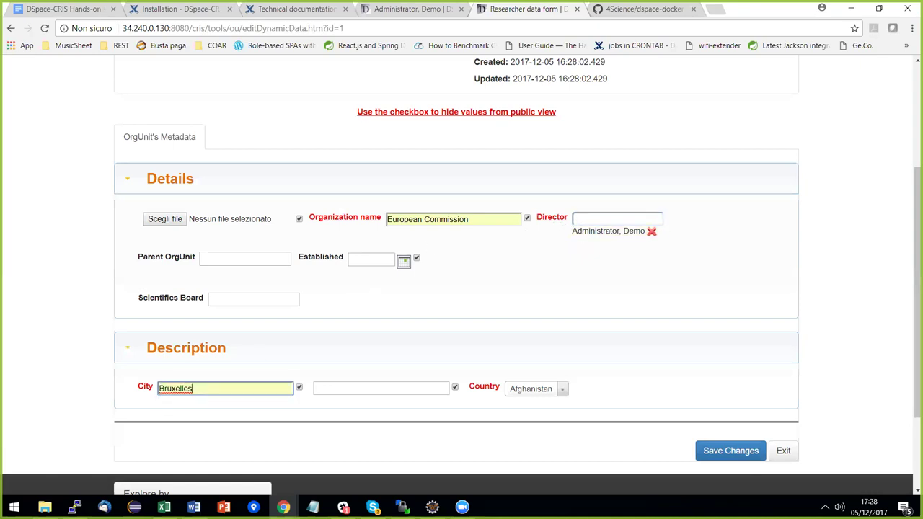
click(536, 388)
text(be)
click(541, 290)
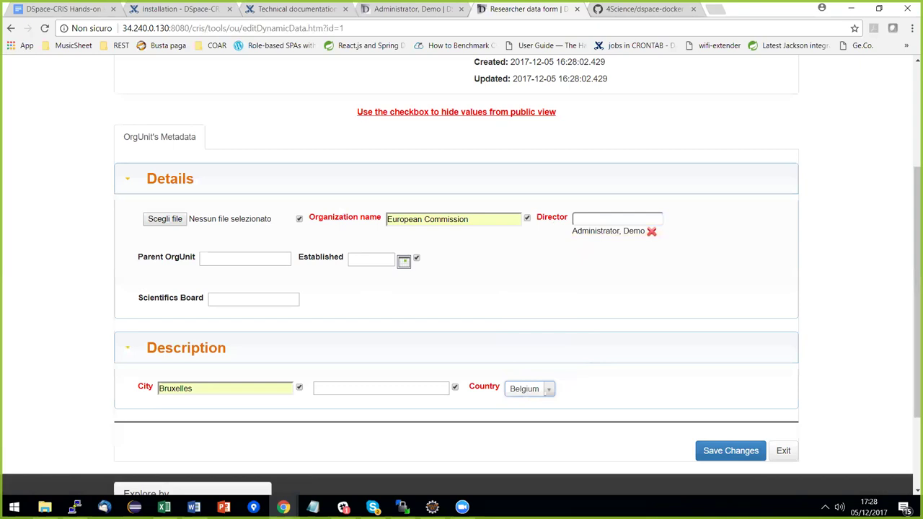
click(730, 450)
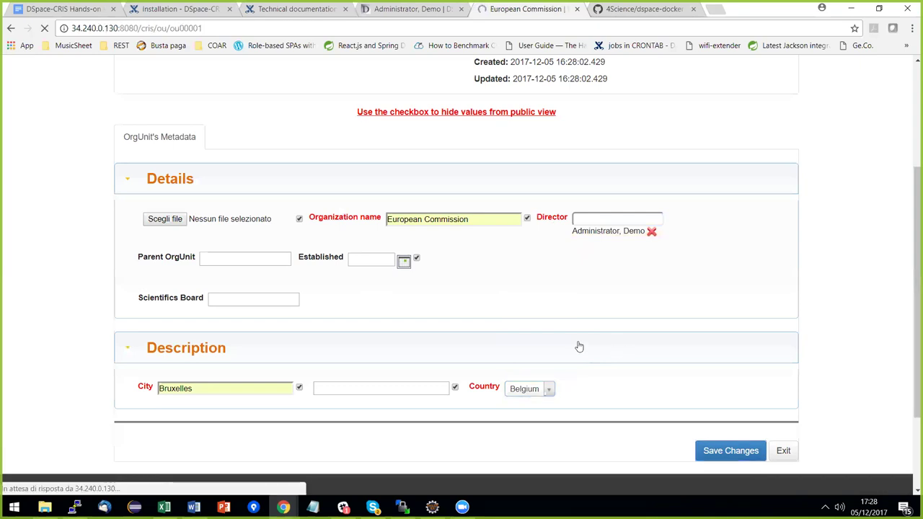
Upload logo_ec.gif as the European Commission unit's logo and save the changes.
scroll(494, 330, down, 2)
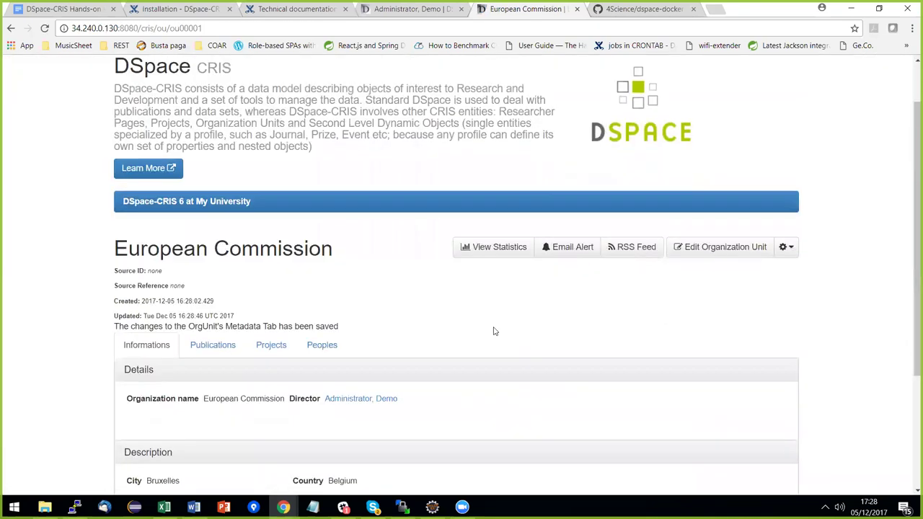
scroll(493, 331, down, 2)
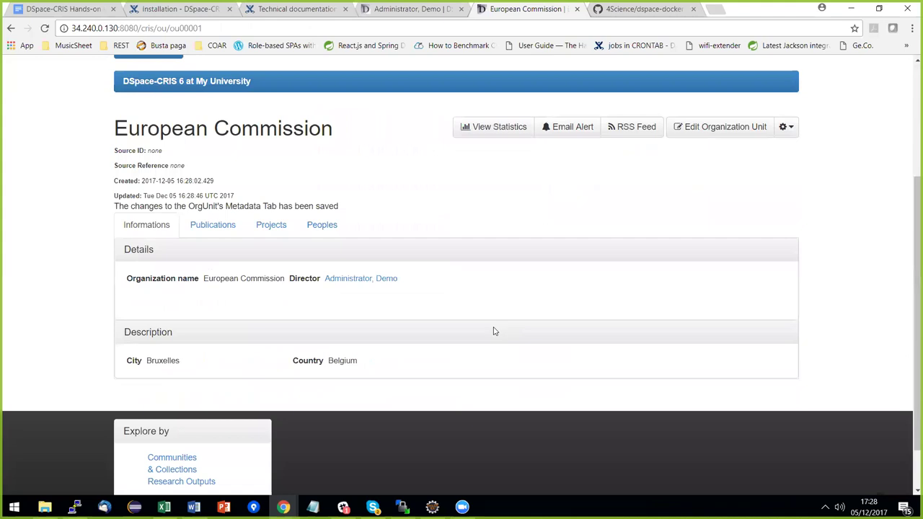
scroll(495, 331, up, 3)
click(720, 247)
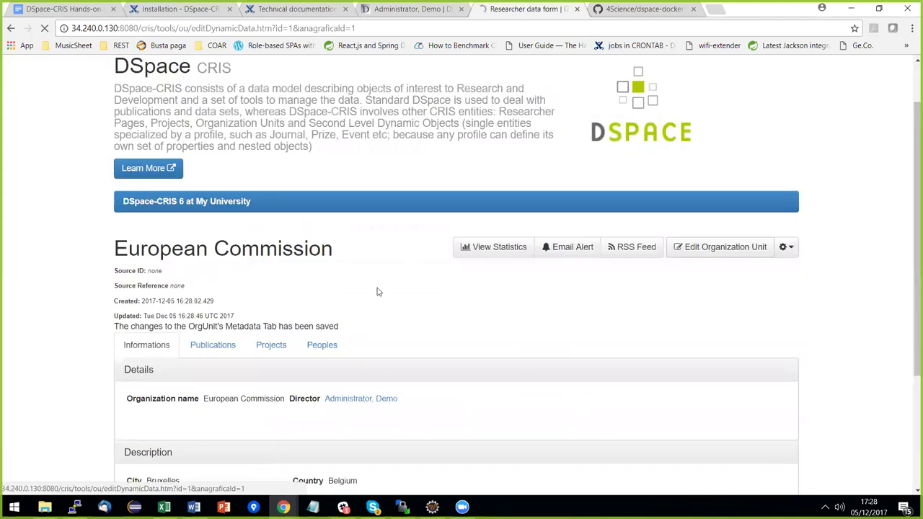
click(165, 399)
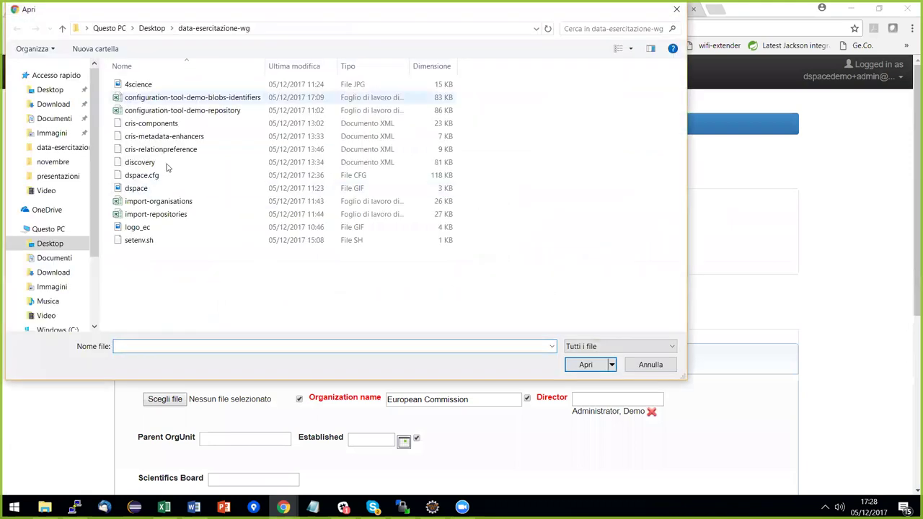
double_click(145, 227)
scroll(461, 273, down, 1)
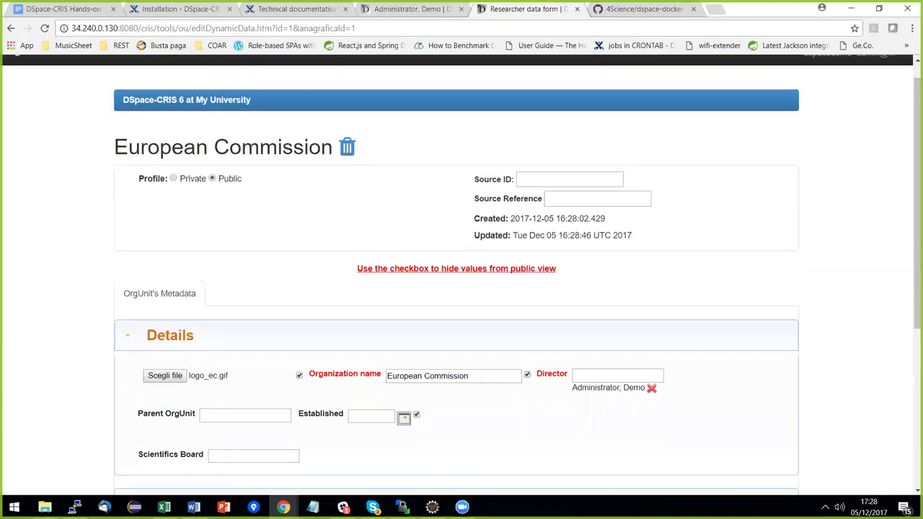
scroll(639, 325, down, 1)
scroll(551, 307, down, 1)
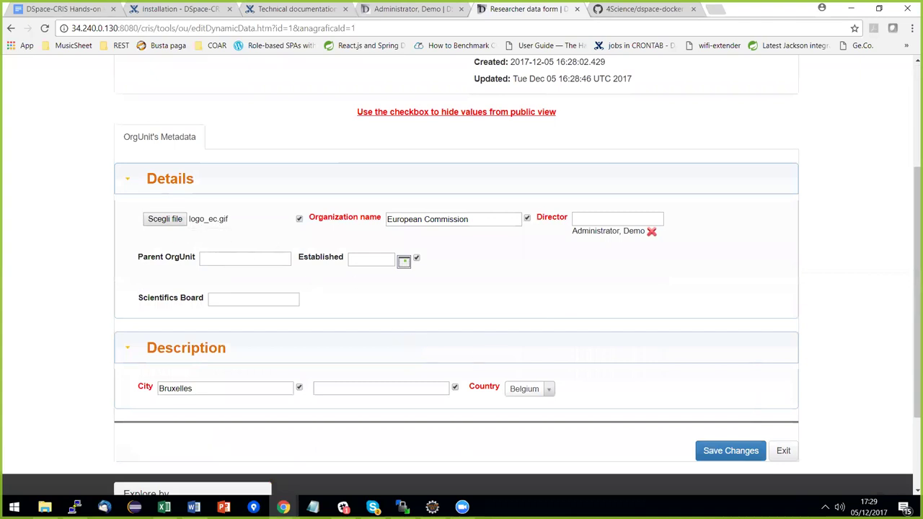
click(730, 451)
scroll(562, 309, down, 2)
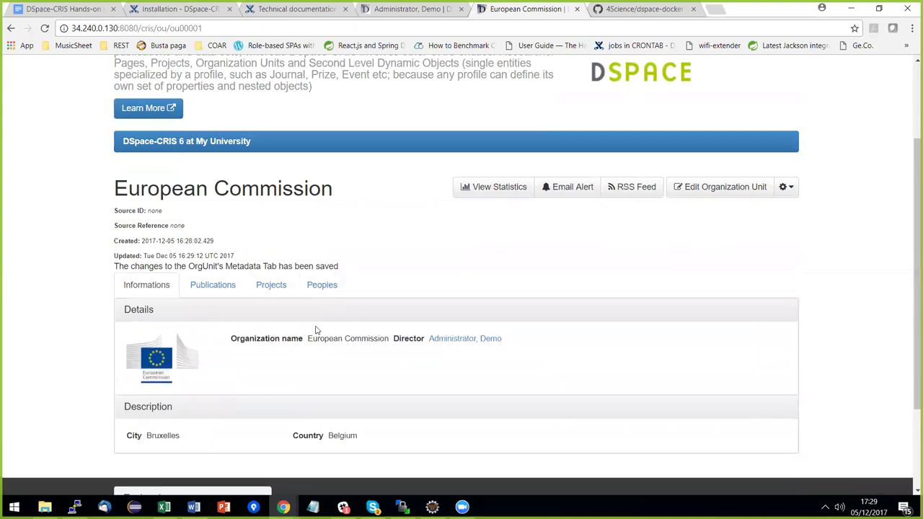
scroll(303, 333, up, 2)
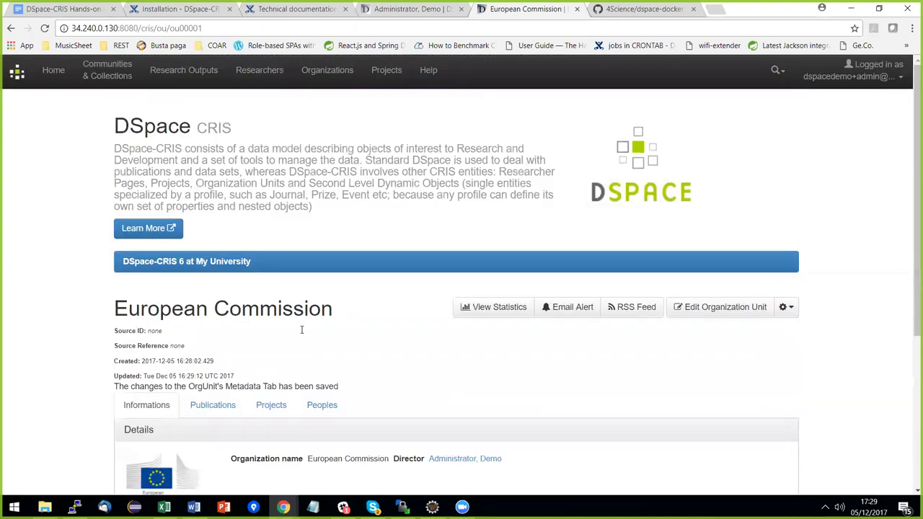
Start a new Funding Program record from the fund entity administration.
click(851, 76)
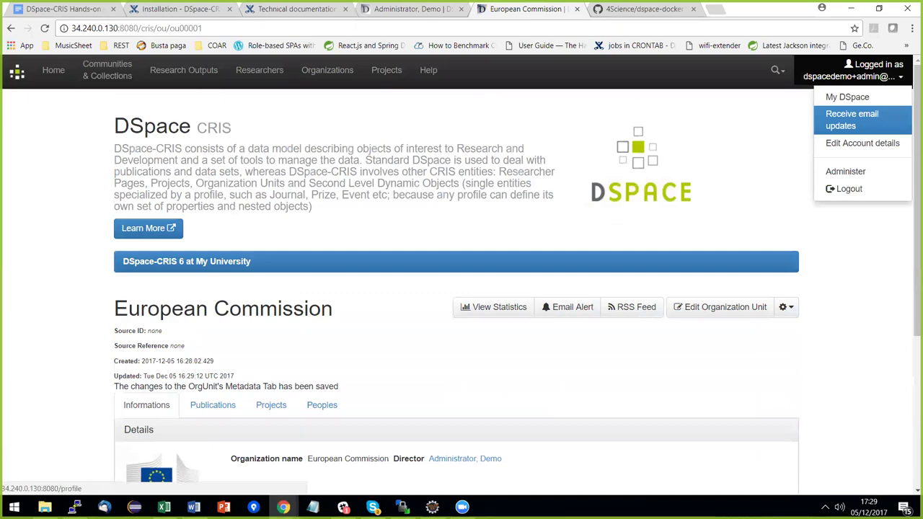
click(845, 171)
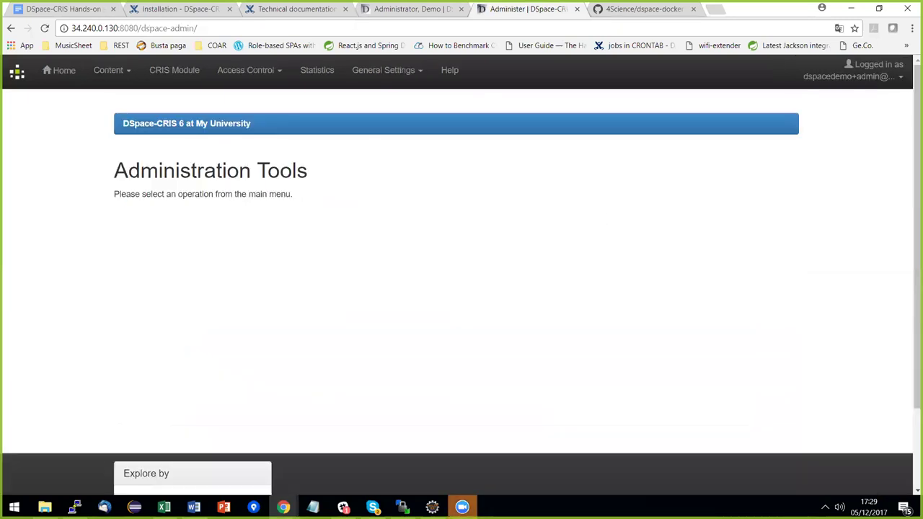
click(177, 78)
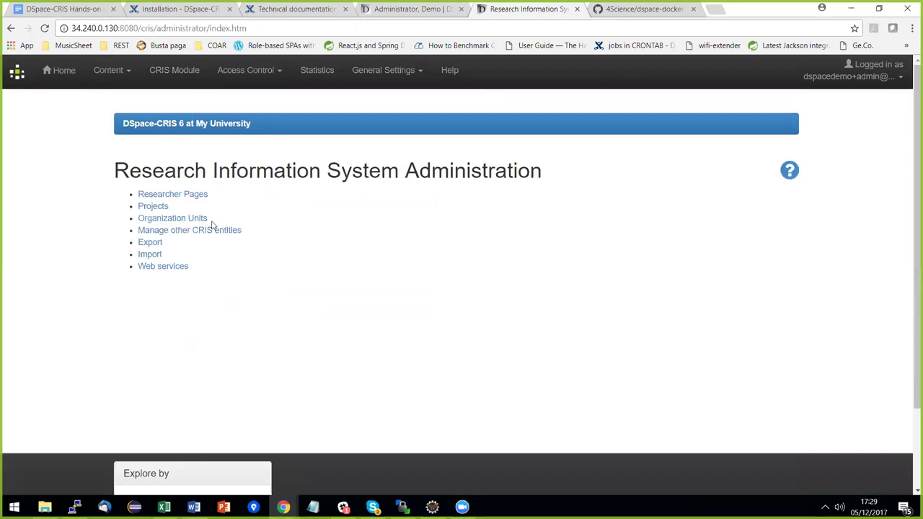
click(202, 230)
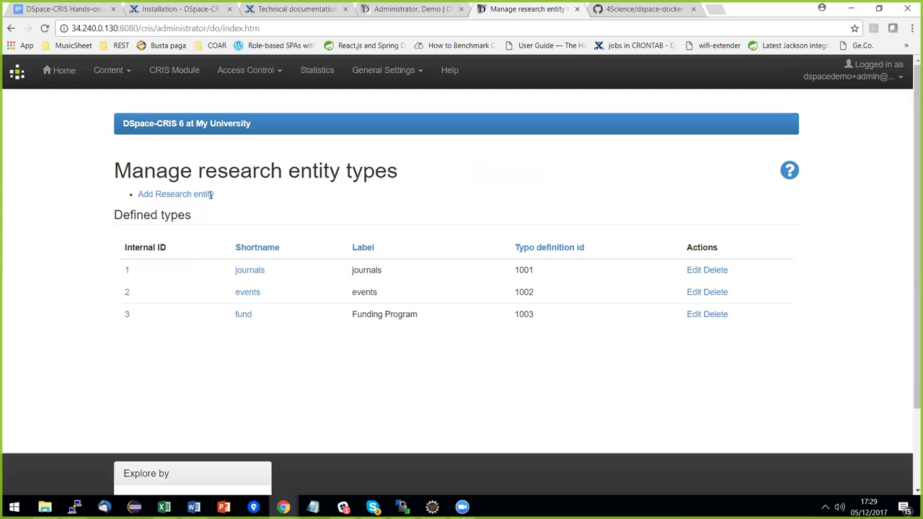
click(244, 316)
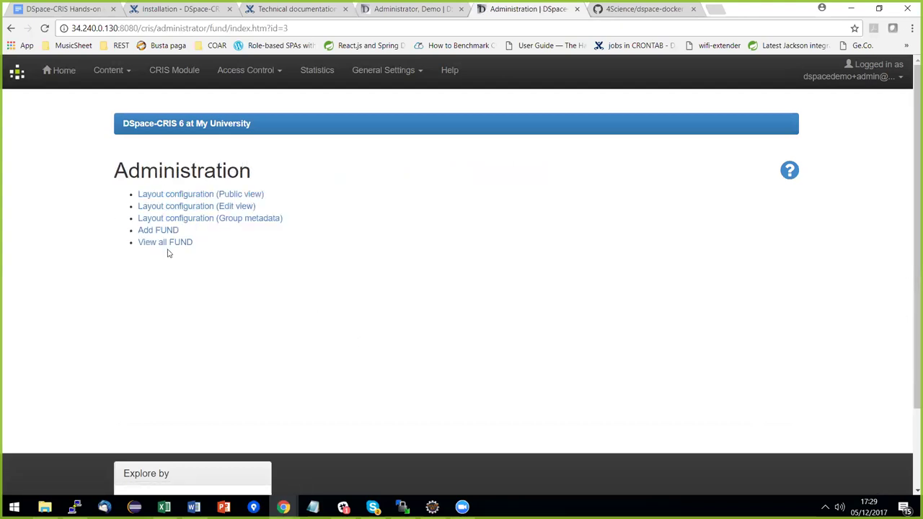
click(164, 232)
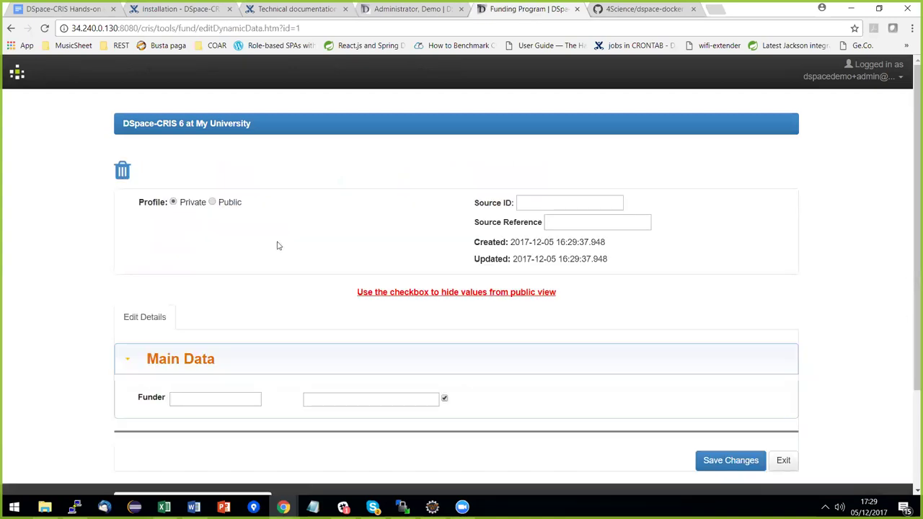
scroll(257, 272, down, 2)
Set the Funder to European Commission and name the program Horizon 2020.
click(198, 342)
text(euro)
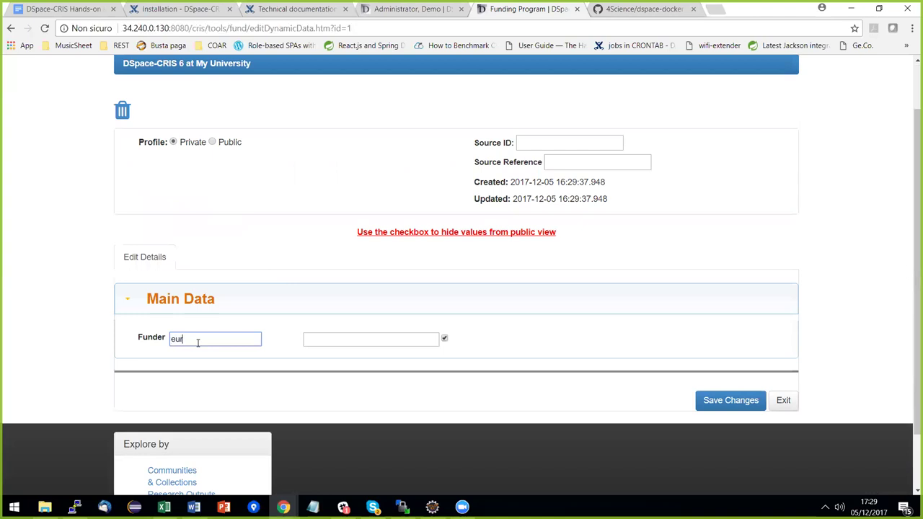
click(202, 358)
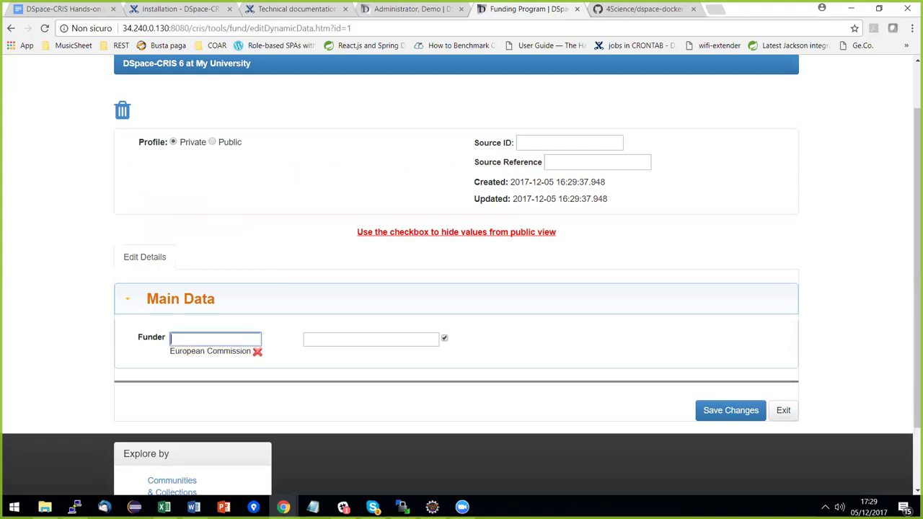
click(343, 342)
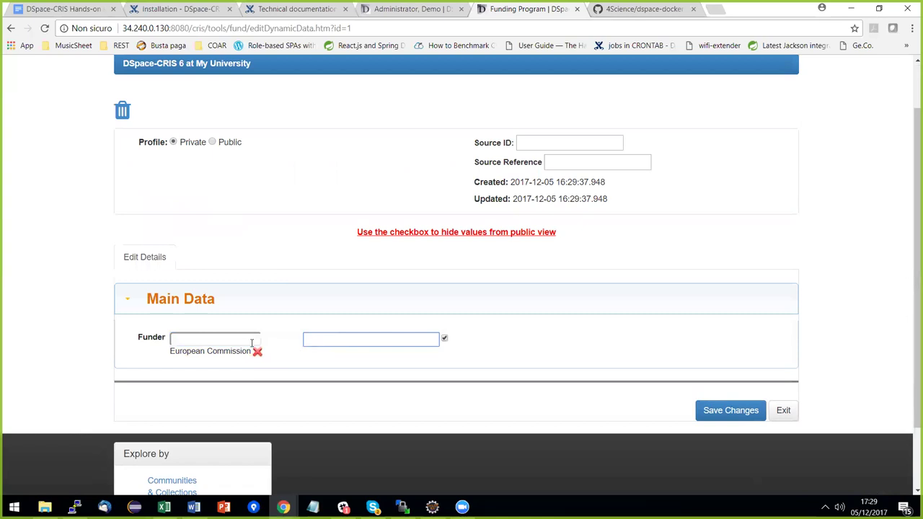
click(320, 339)
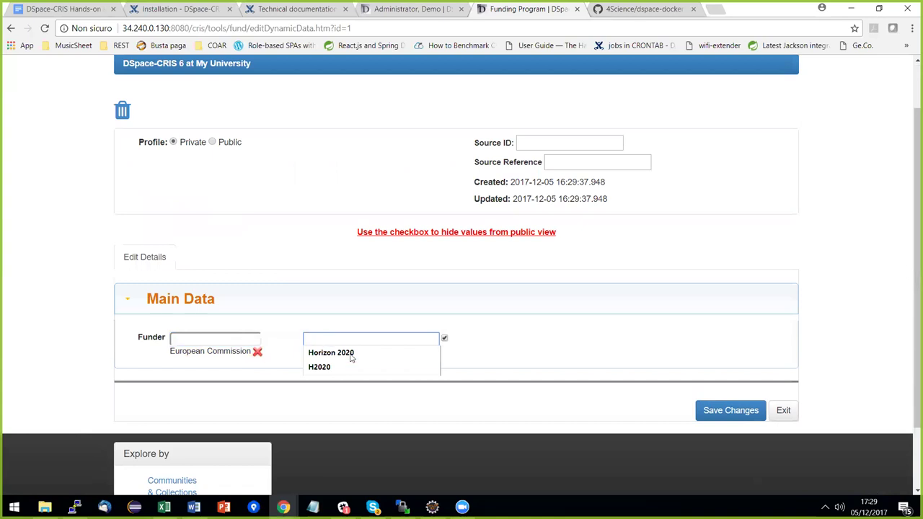
click(350, 354)
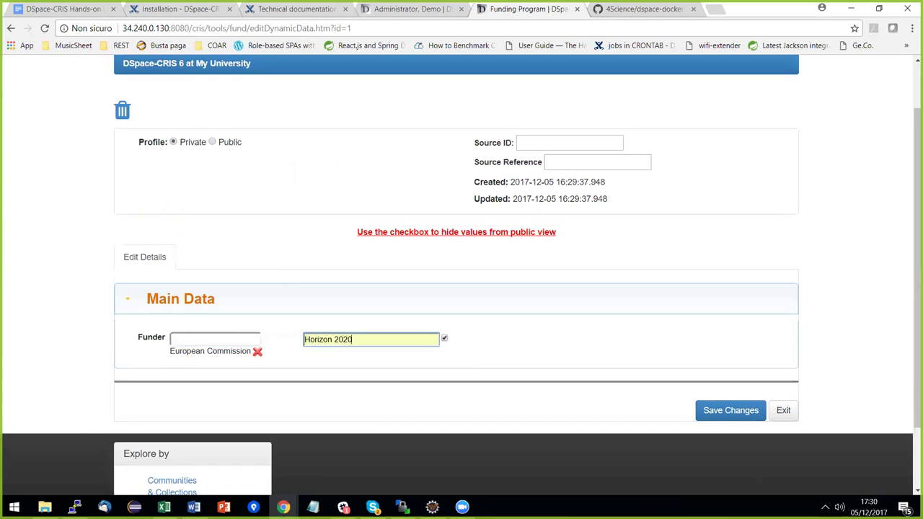
Make the Horizon 2020 Funding Program public and save it.
click(212, 142)
click(731, 410)
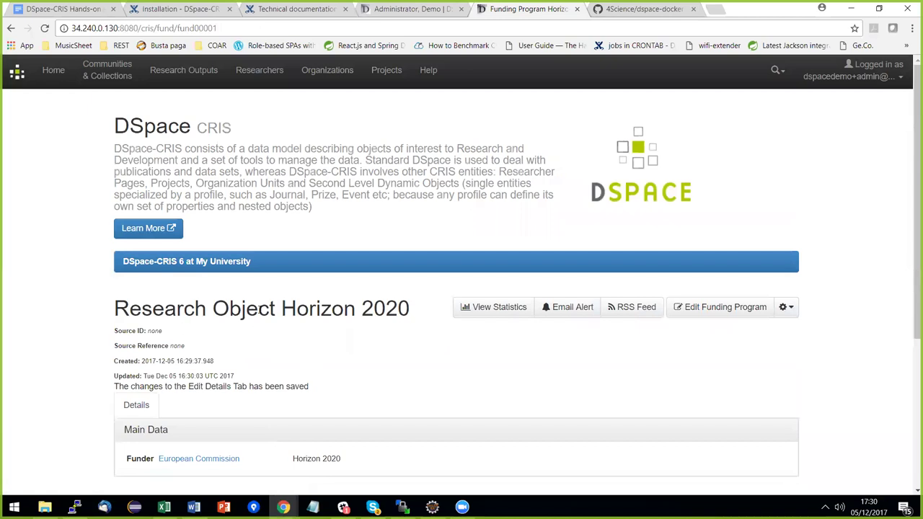
scroll(337, 338, down, 1)
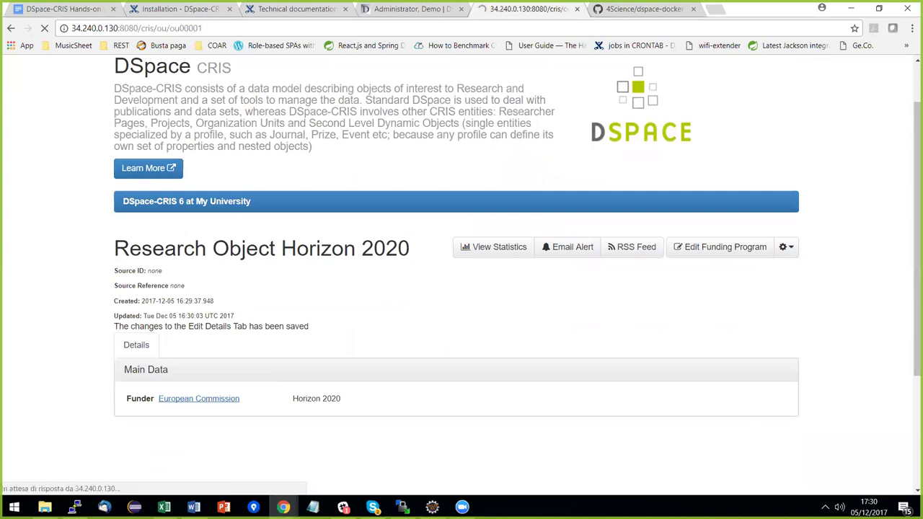
scroll(406, 334, down, 2)
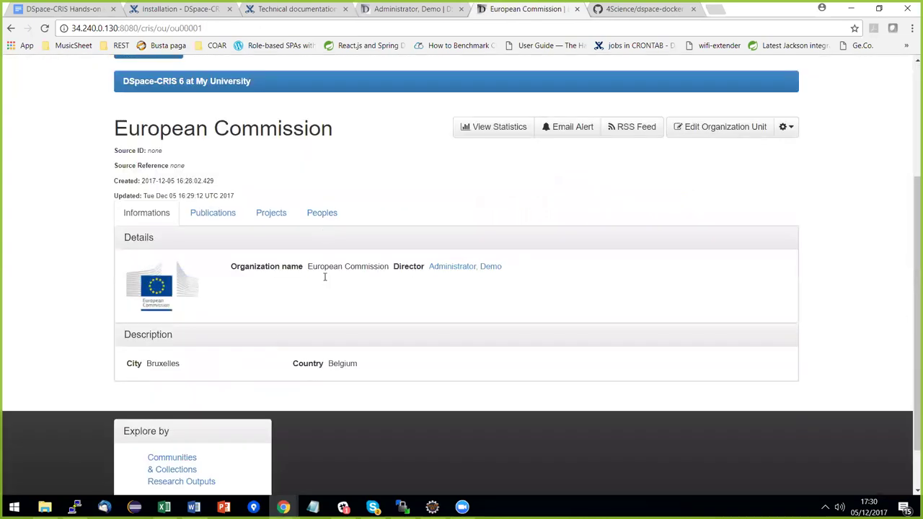
scroll(474, 275, up, 2)
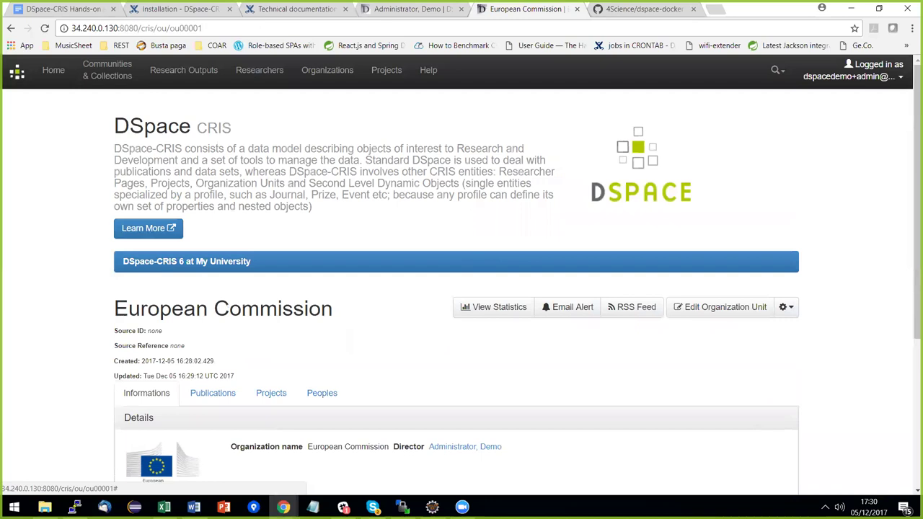
Open the Primary Data box in the project public view's Informations tab for editing.
click(851, 70)
click(837, 172)
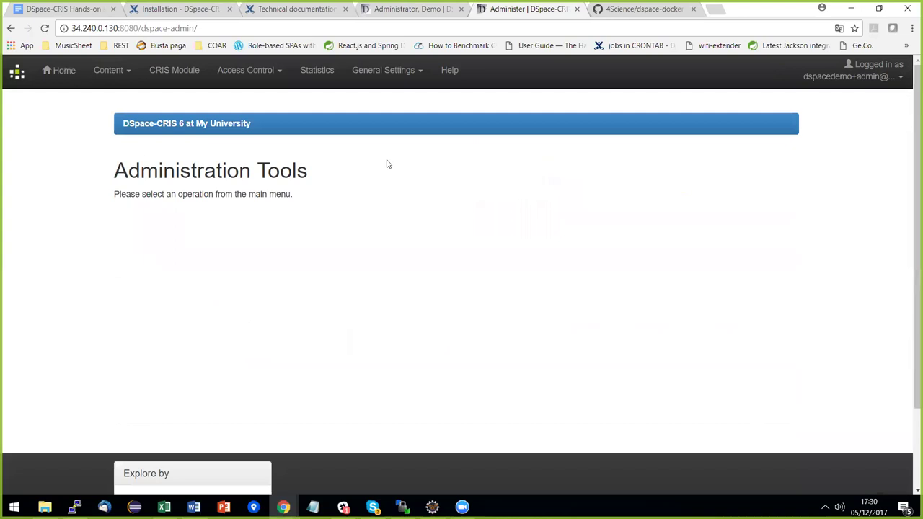
click(187, 75)
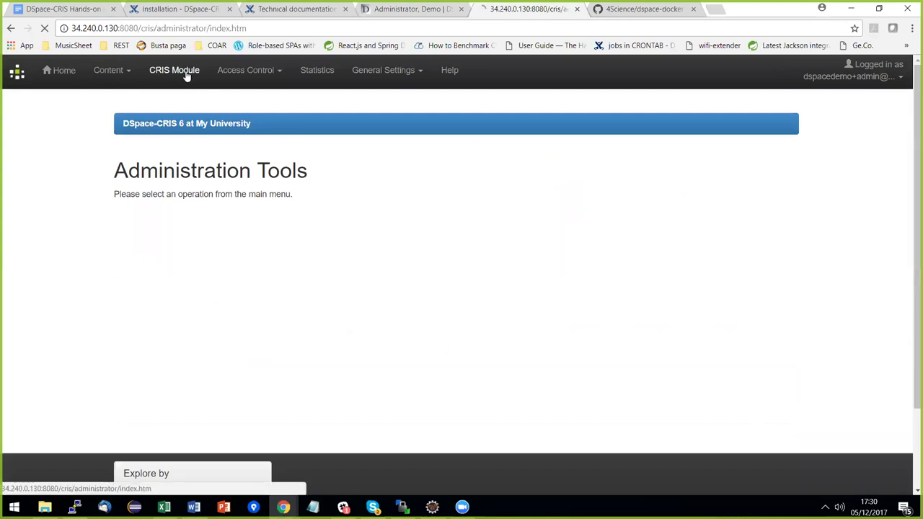
click(160, 209)
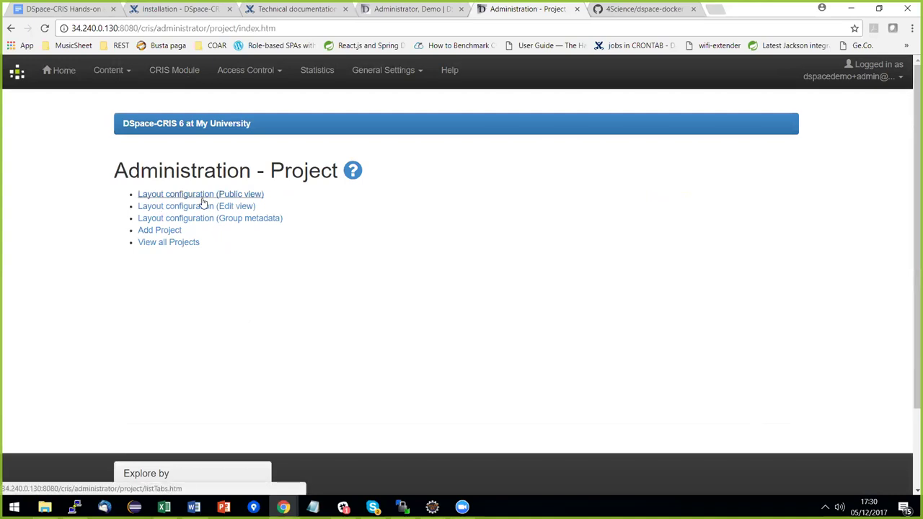
click(202, 201)
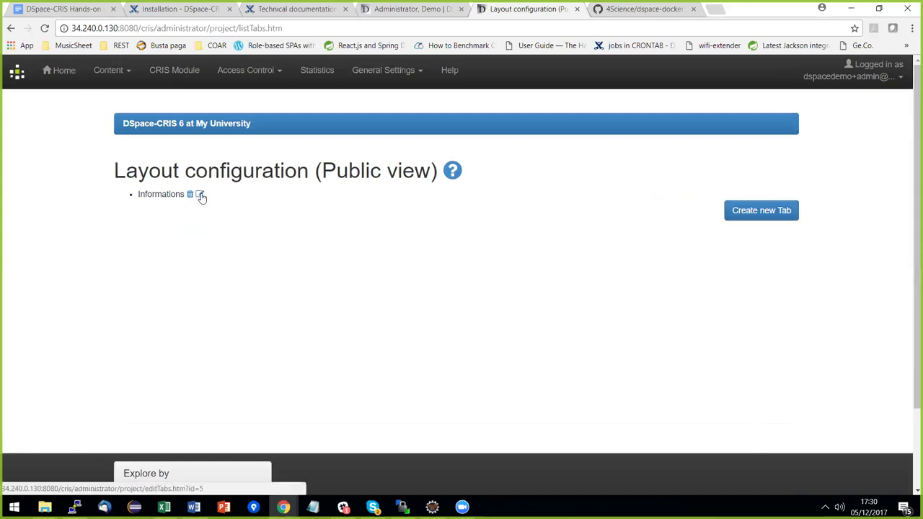
click(201, 195)
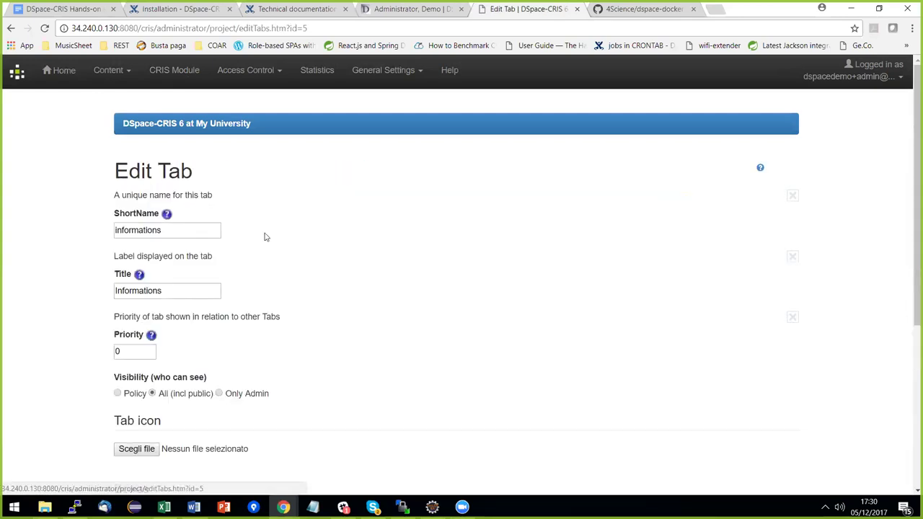
scroll(344, 224, down, 2)
scroll(344, 224, down, 2)
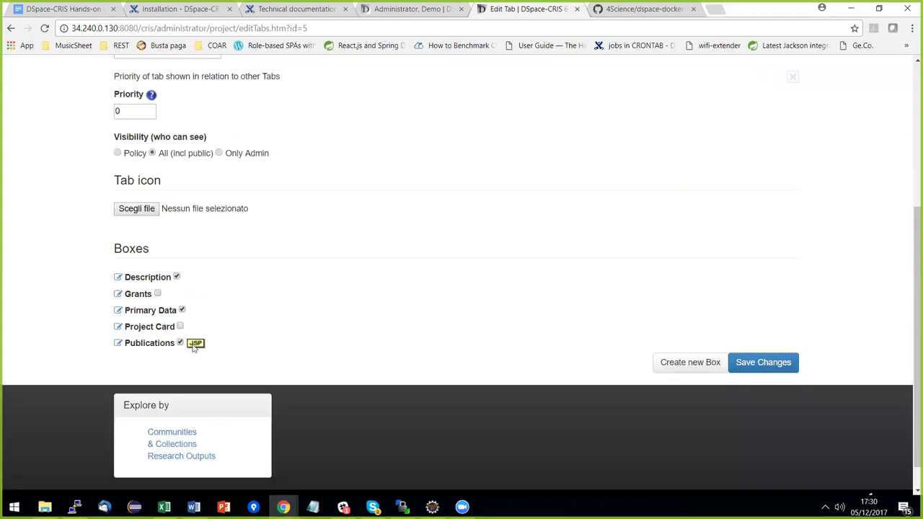
click(117, 310)
Start a new generic research entities reference field definition.
scroll(425, 239, down, 4)
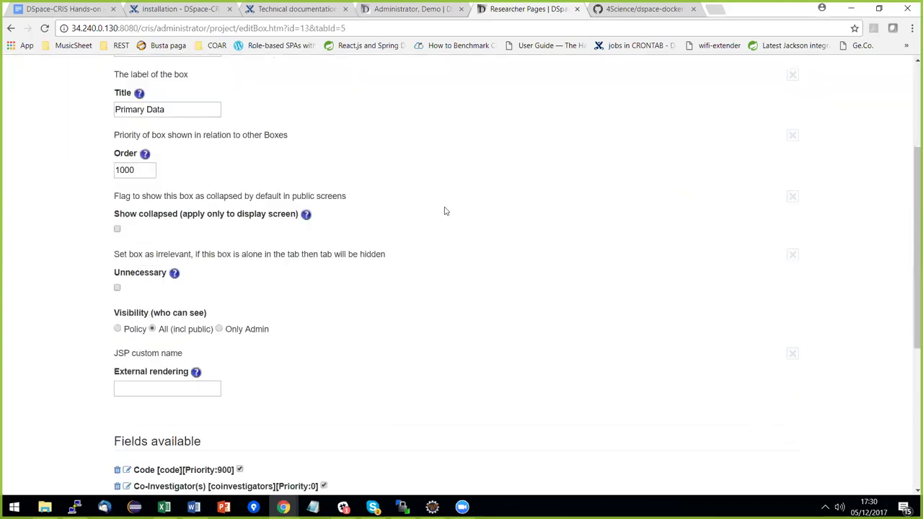
scroll(507, 198, down, 2)
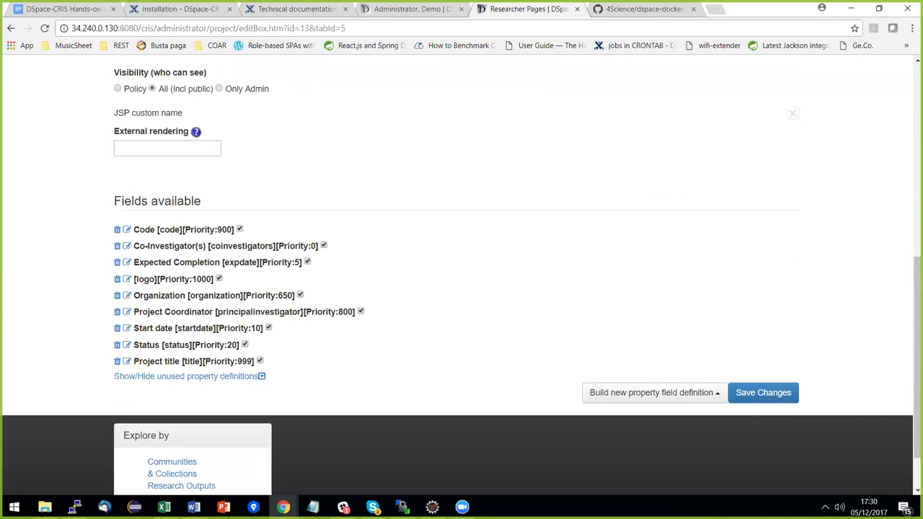
click(653, 392)
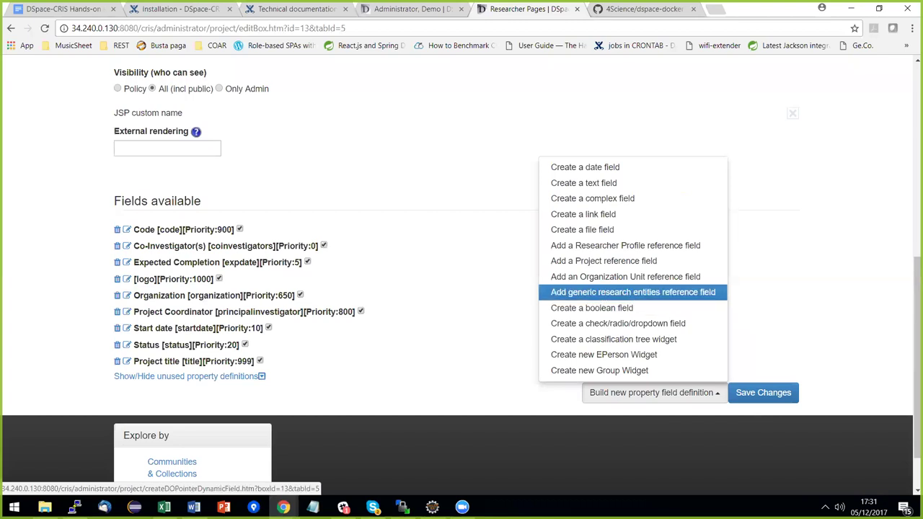
click(633, 292)
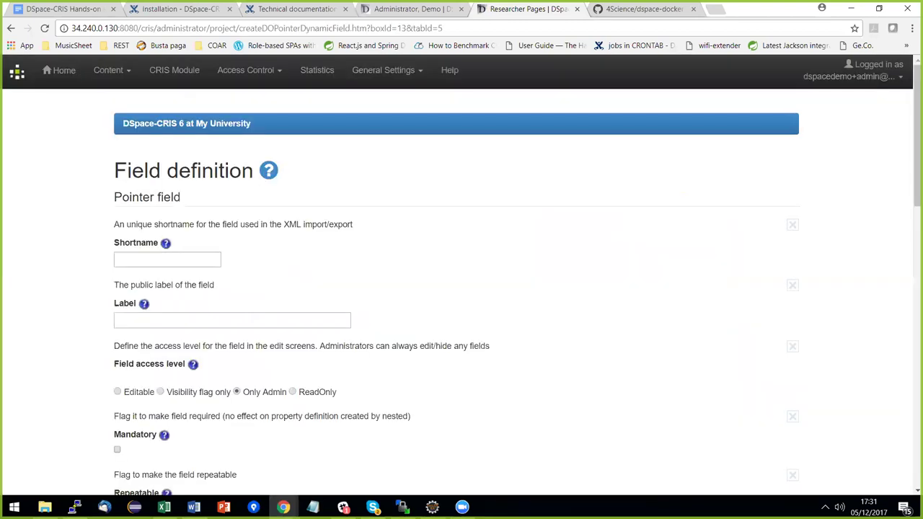
Set shortname fund and label Funding Program, and make the field editable.
click(175, 260)
text(fund)
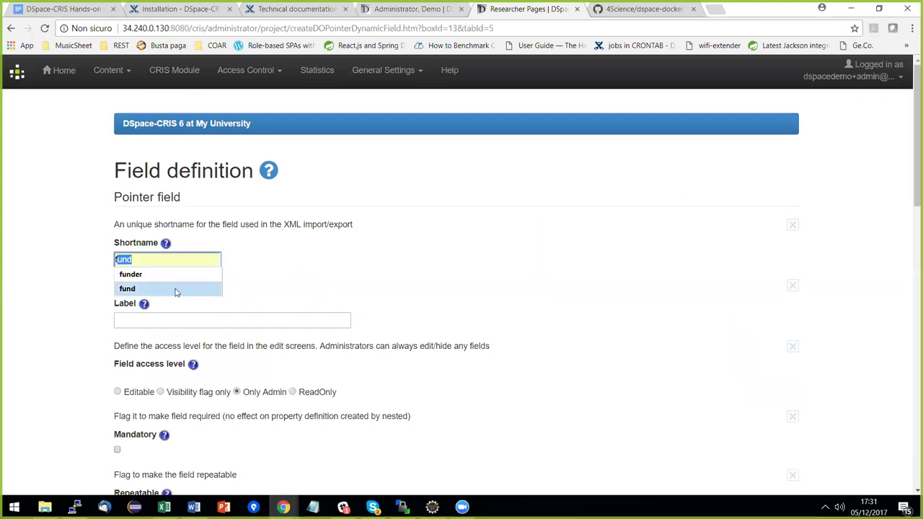
click(176, 288)
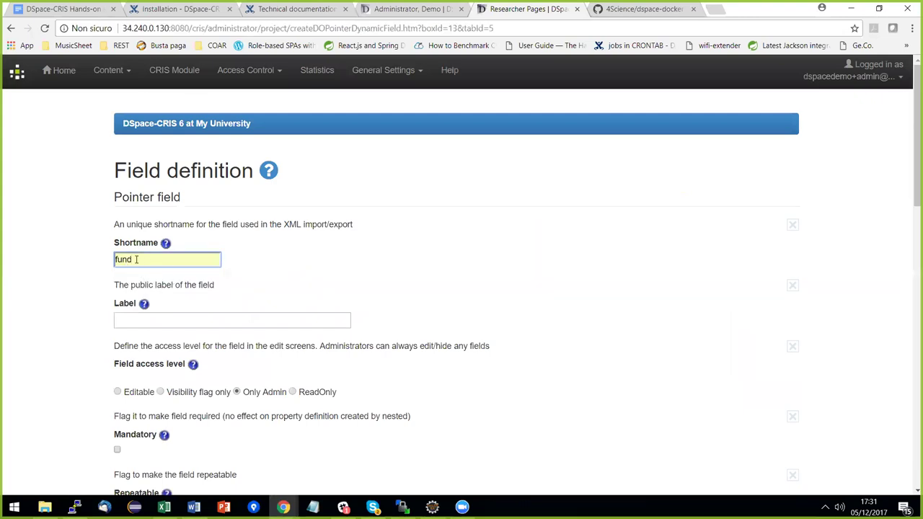
click(162, 319)
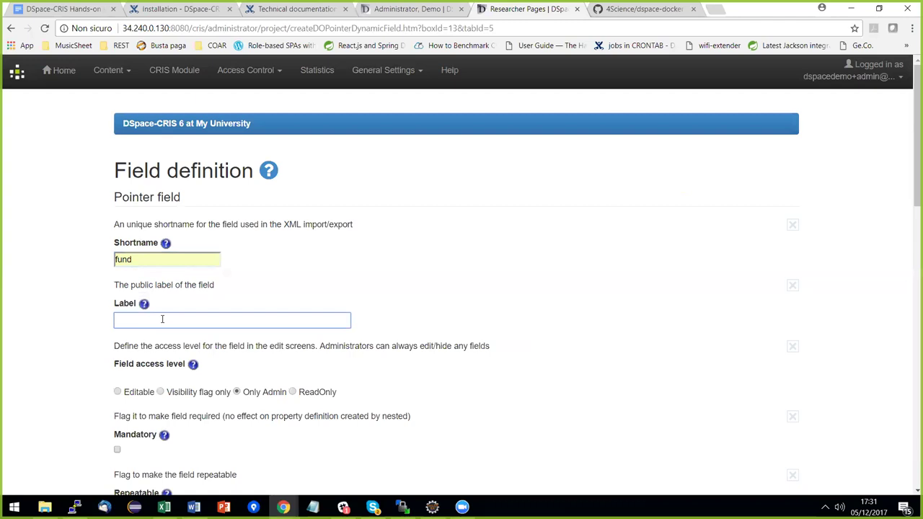
text(Fun)
key(Down)
key(Down)
key(Return)
scroll(465, 326, down, 1)
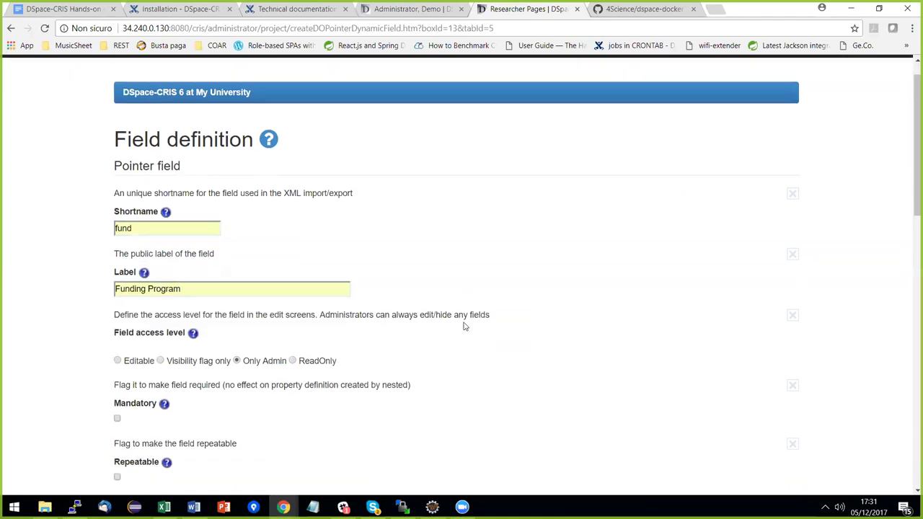
scroll(465, 326, down, 1)
click(118, 268)
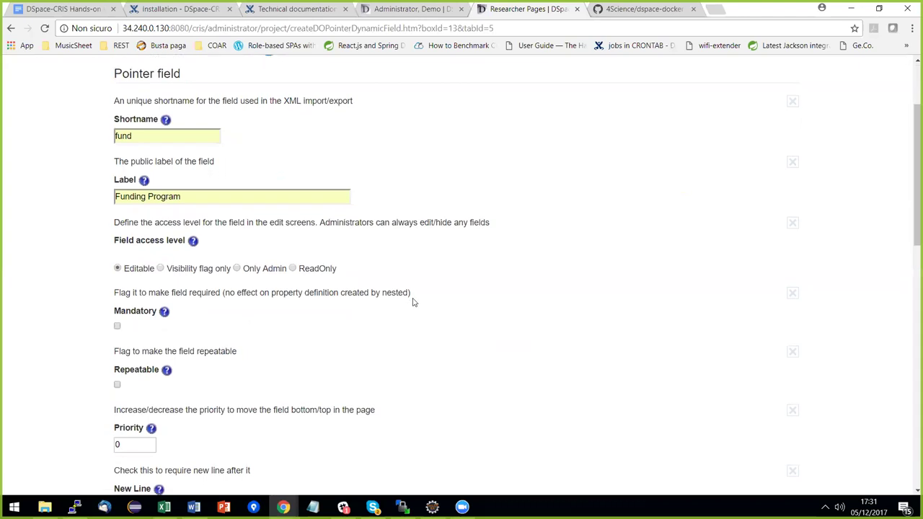
Paste ${displayObject.name} as the display value expression.
scroll(415, 303, down, 5)
scroll(415, 276, down, 2)
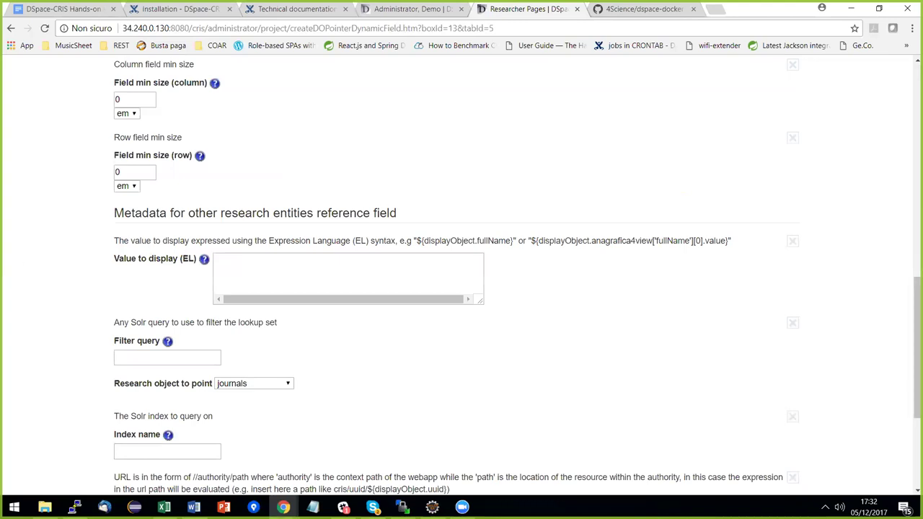
key(alt+Tab)
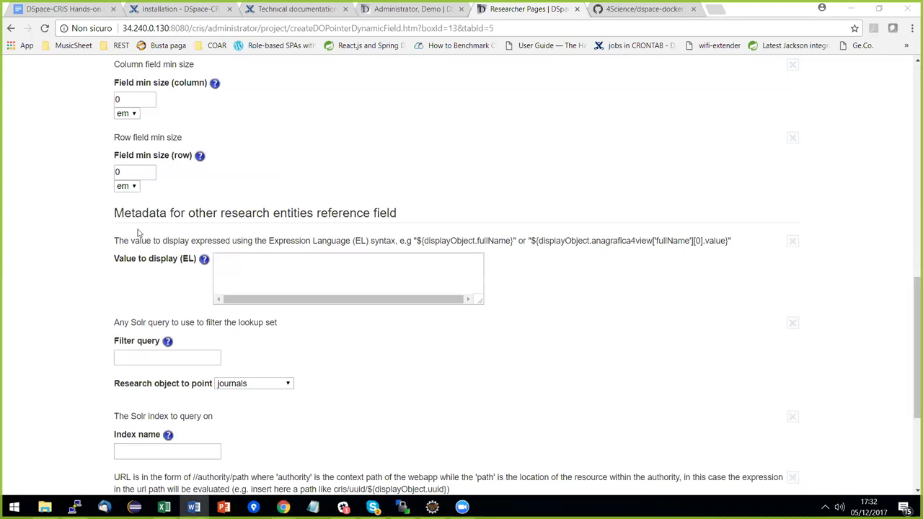
click(326, 277)
text(${displayObject.name})
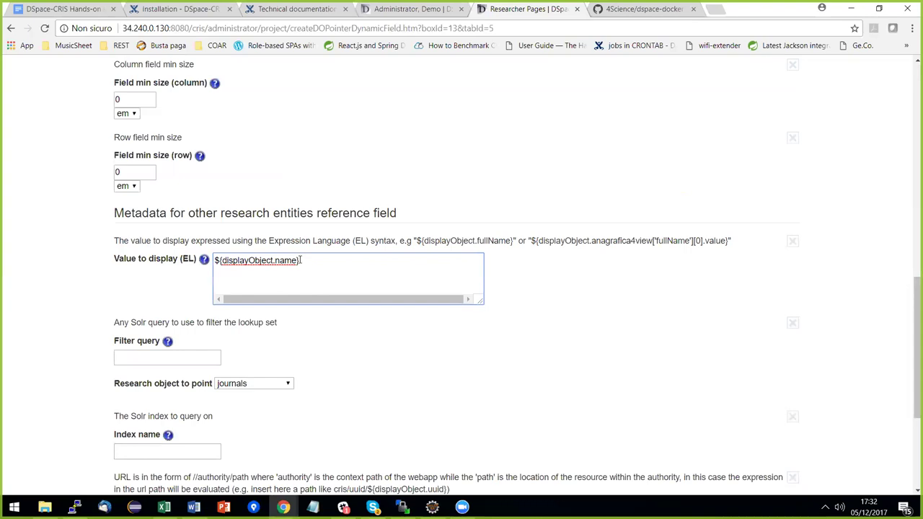
Target Funding Program entities, set URL path cris/uuid/${displayObject.uuid}, and save the field.
scroll(377, 301, down, 1)
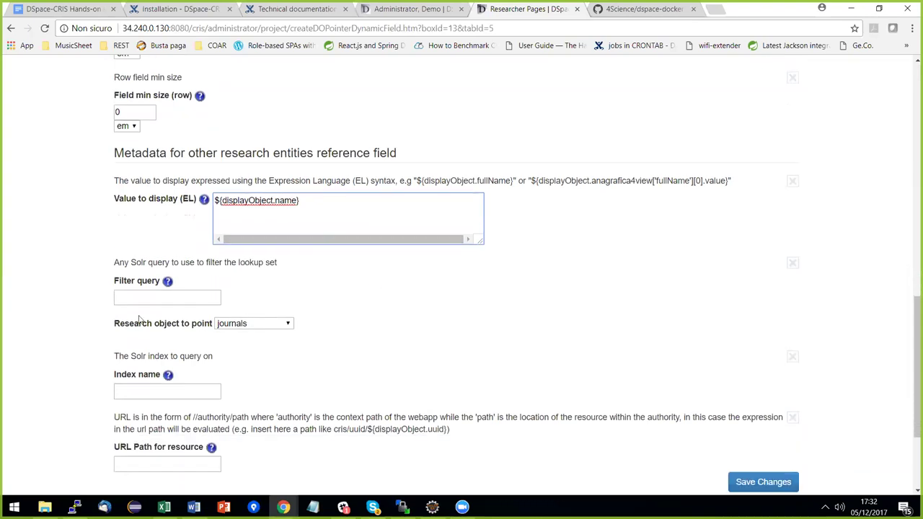
drag(119, 326, 246, 327)
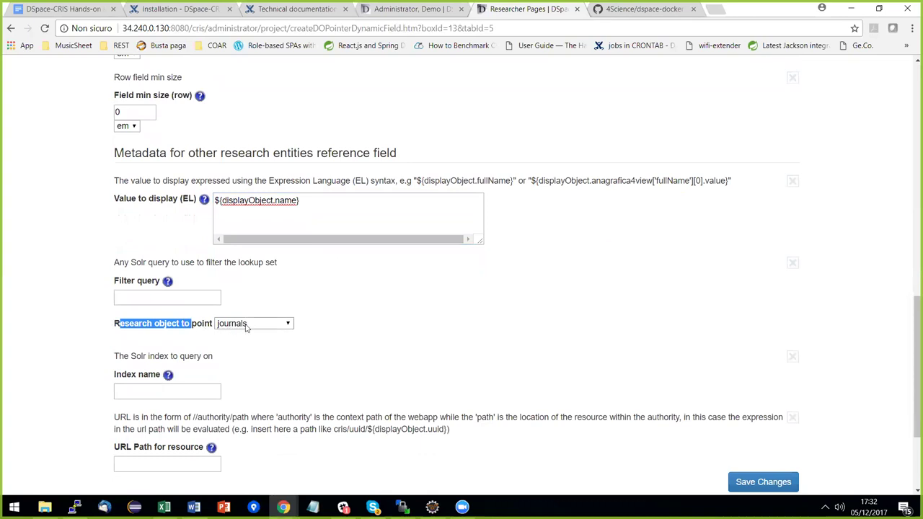
click(247, 326)
click(255, 355)
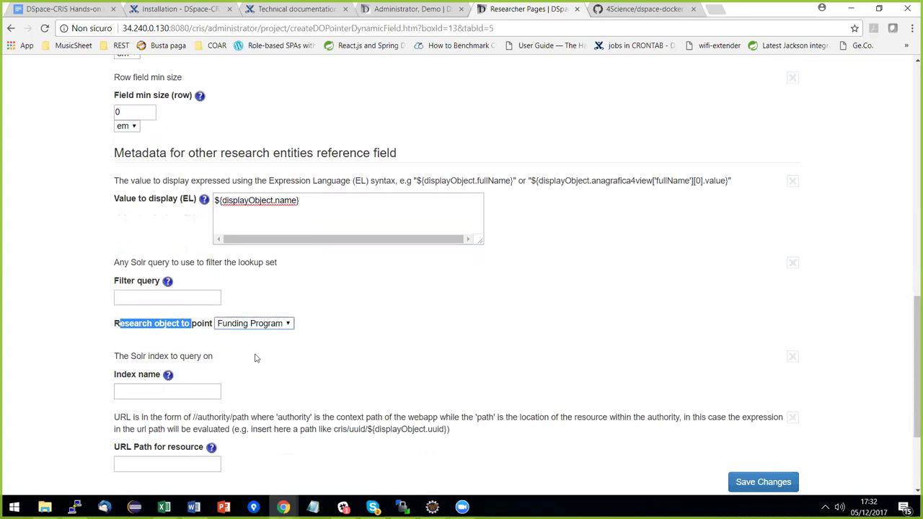
click(300, 349)
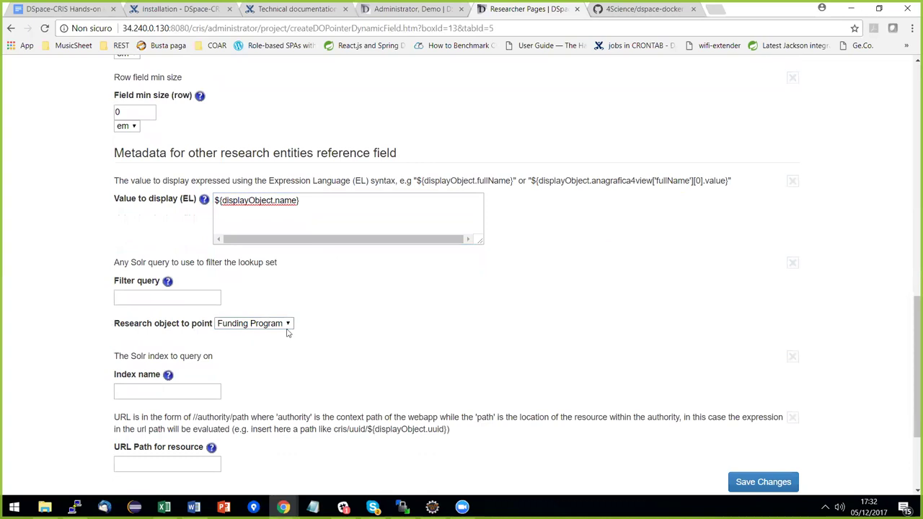
click(165, 463)
key(Down)
key(Down)
key(Return)
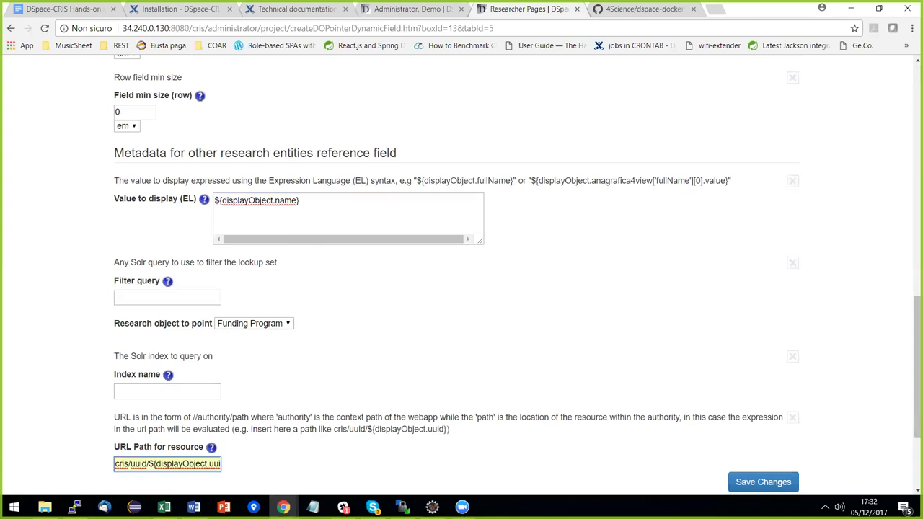
click(763, 482)
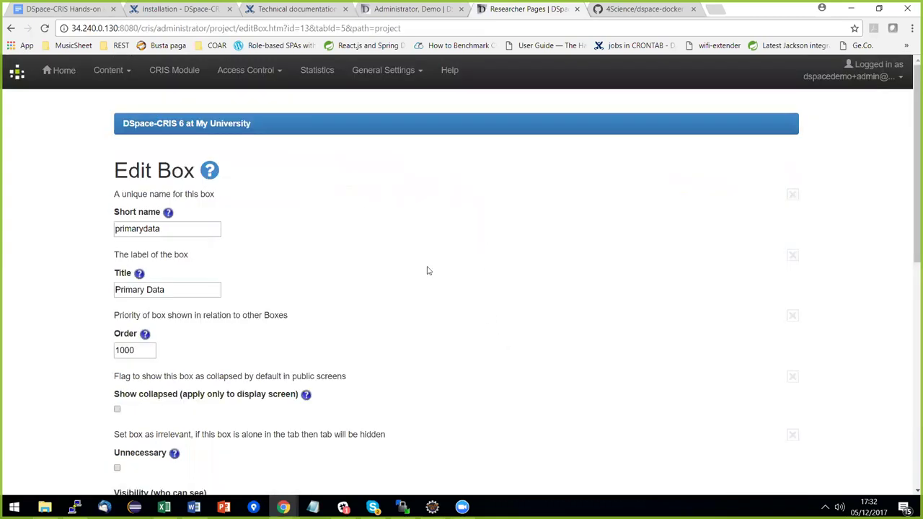
In the other tab, go to Administer > CRIS Module > Projects administration.
click(11, 28)
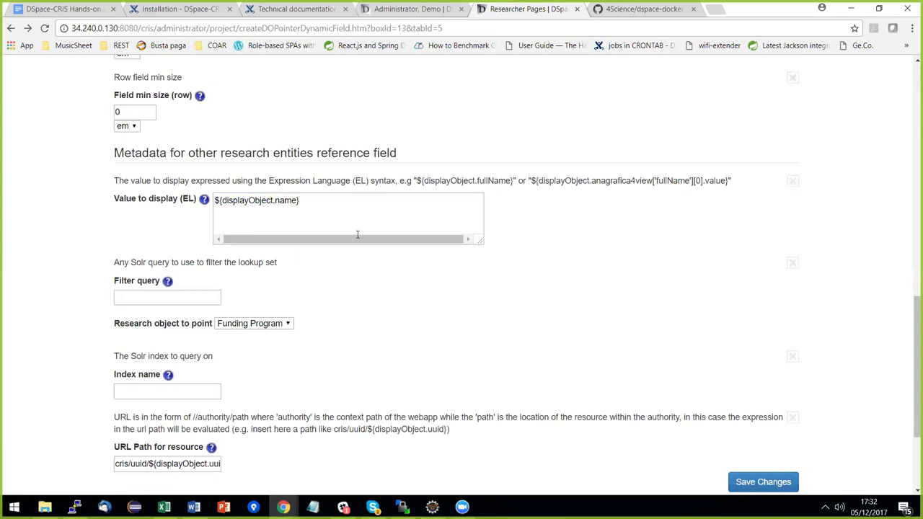
scroll(454, 216, up, 2)
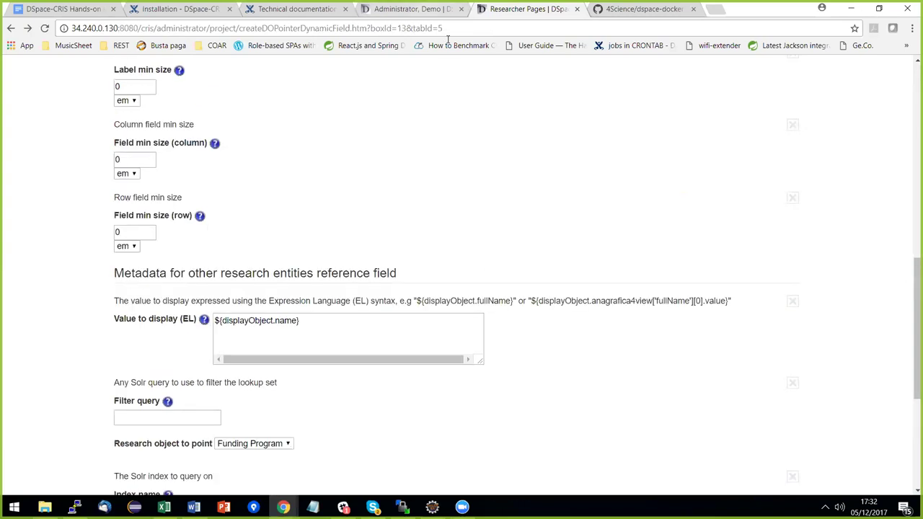
key(ctrl+shift+Tab)
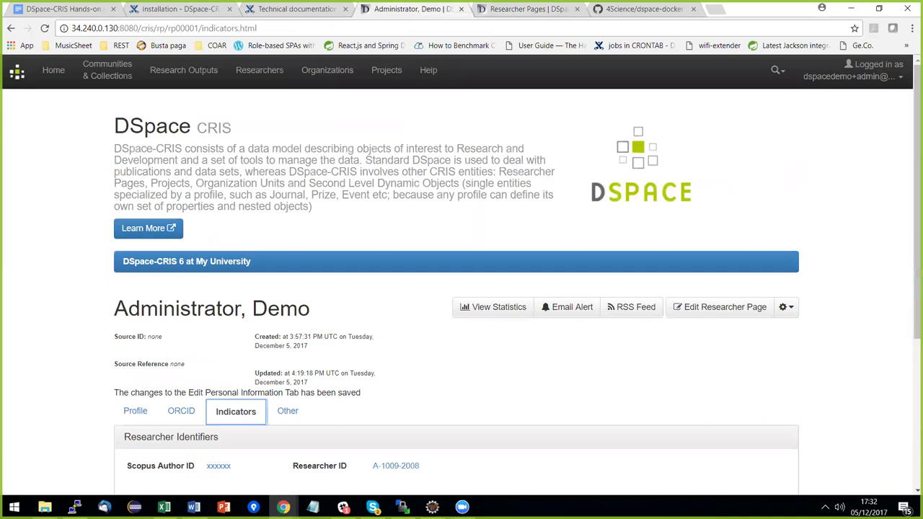
click(851, 70)
click(847, 173)
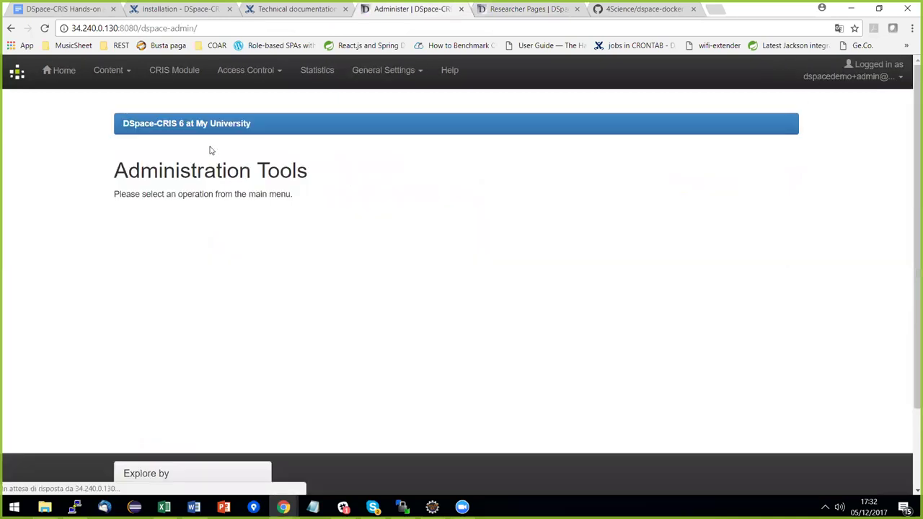
click(197, 73)
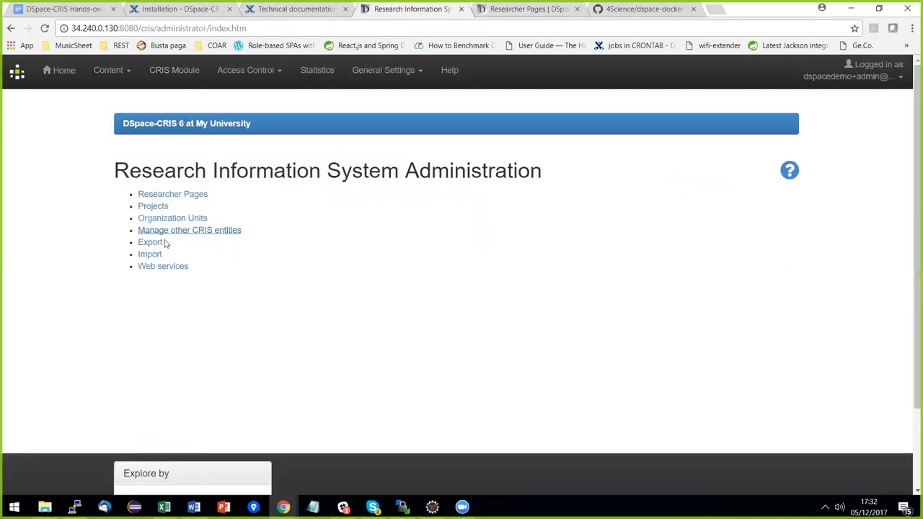
click(153, 207)
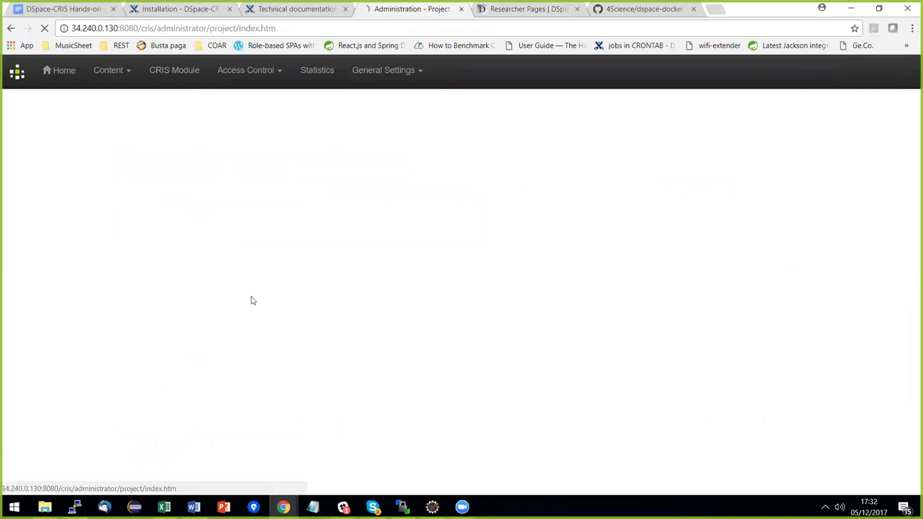
Start a new project titled 'My Project' with code 1234 and the suggested 'demo' researcher as coordinator.
click(161, 231)
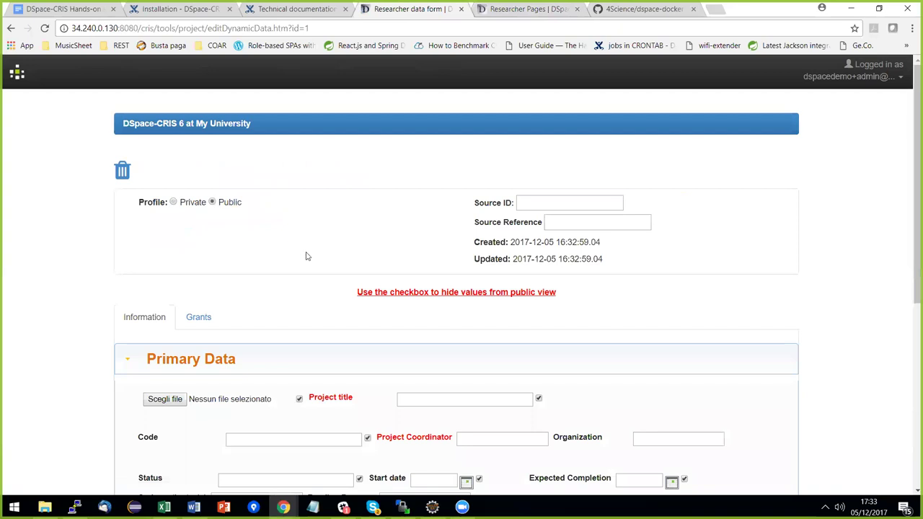
scroll(305, 256, down, 2)
click(430, 283)
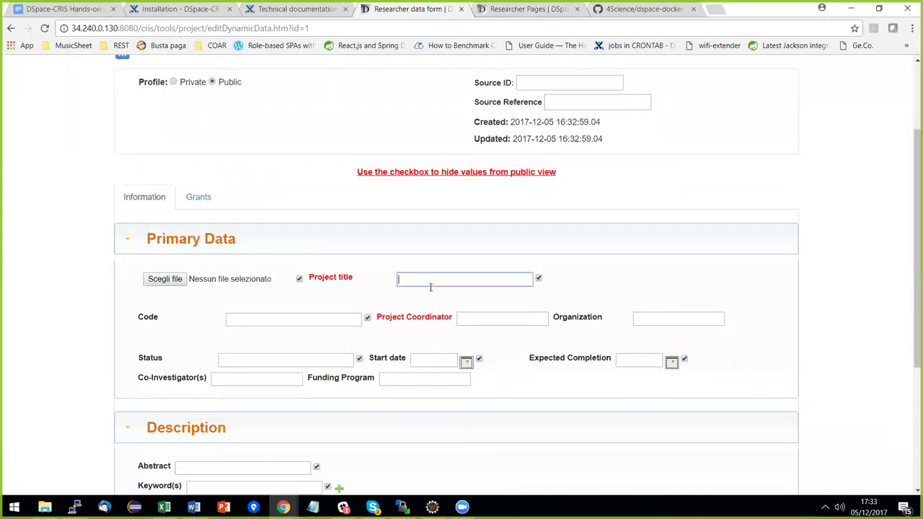
text(My)
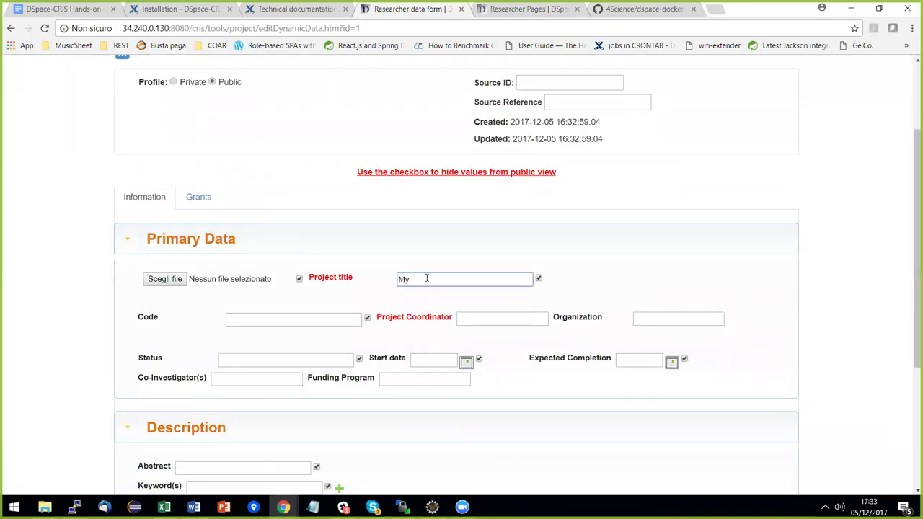
text( Project)
scroll(424, 278, down, 1)
click(313, 262)
text(1234)
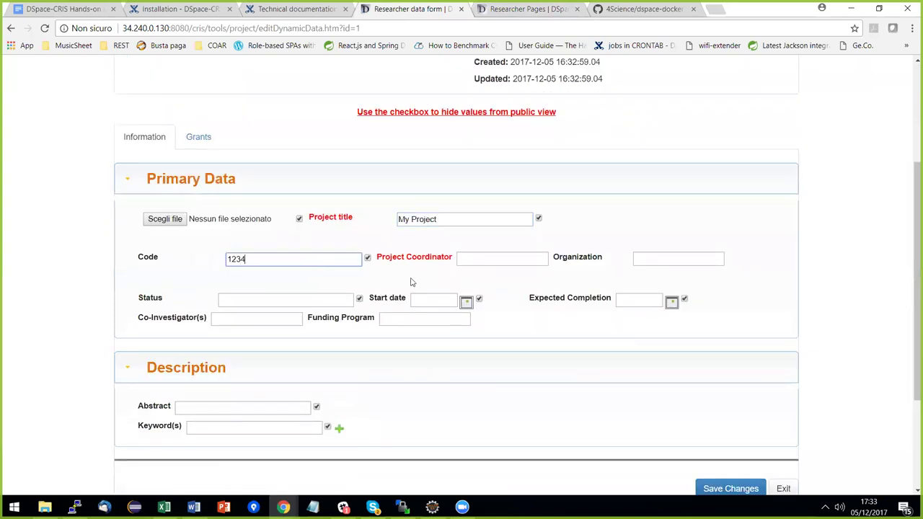
click(480, 257)
text(demo)
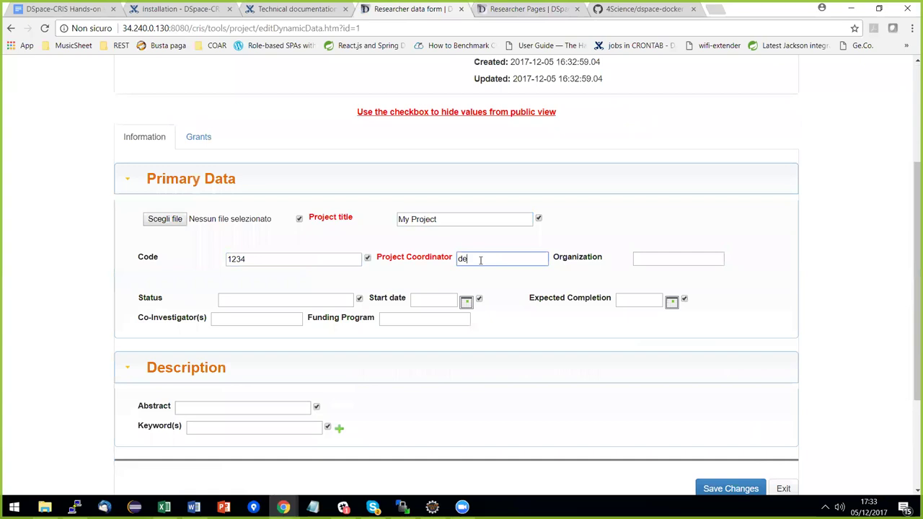
click(484, 277)
Try the Funding Program lookup with 'horizont', retype it as 'Horizont', then return to the field definition.
scroll(480, 294, down, 3)
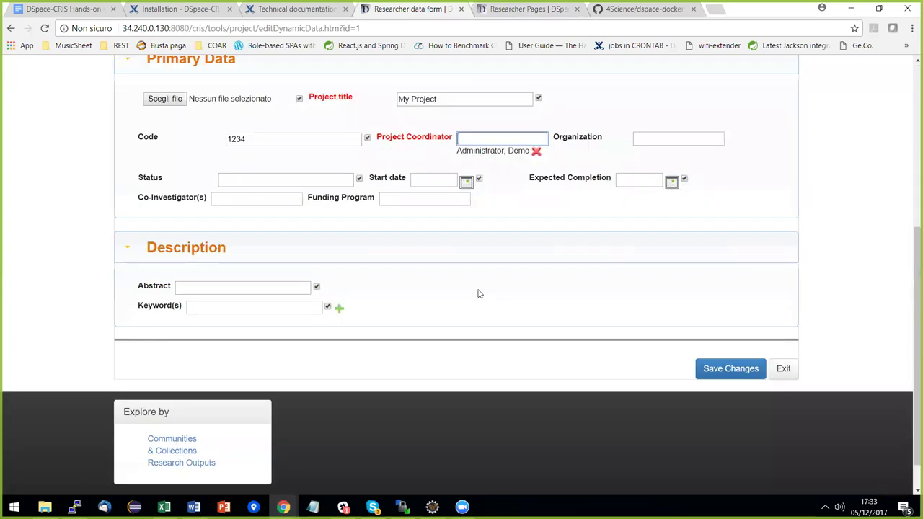
drag(308, 199, 357, 205)
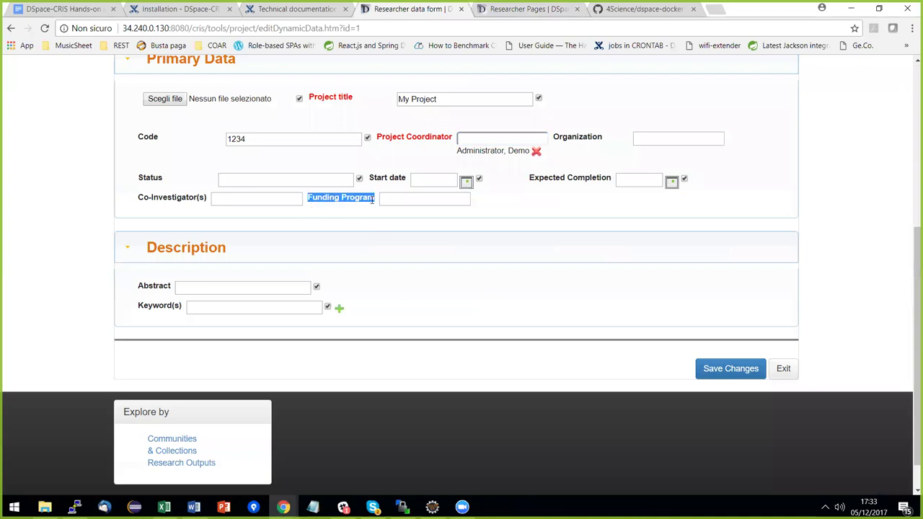
click(387, 200)
text(horiz)
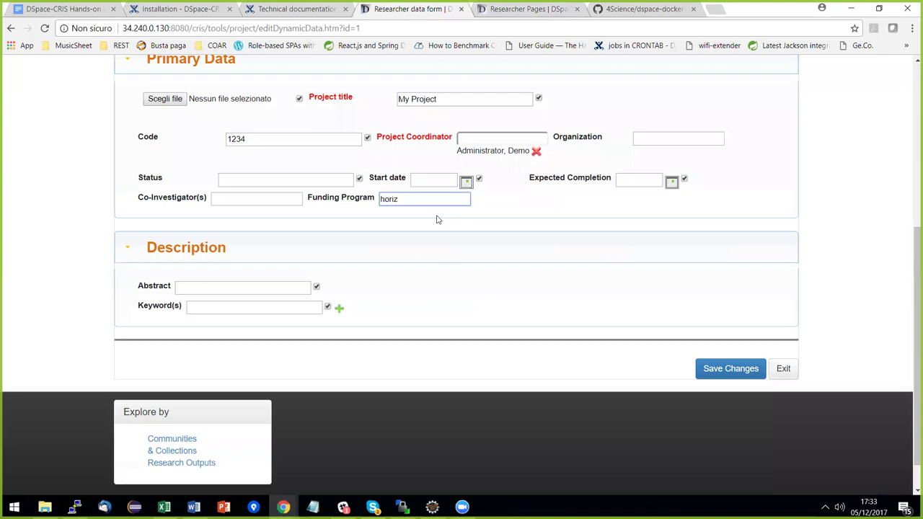
text(ont)
key(ctrl+a)
text(Hori)
text(zont)
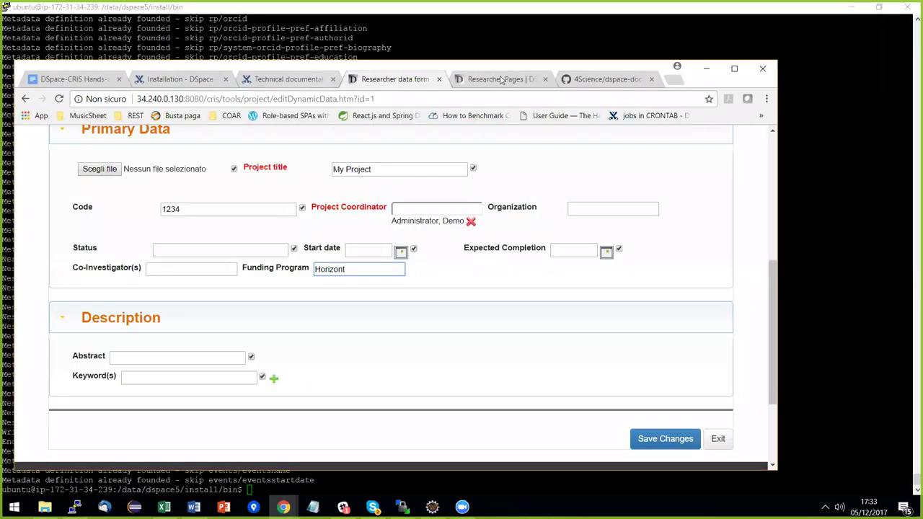
click(490, 85)
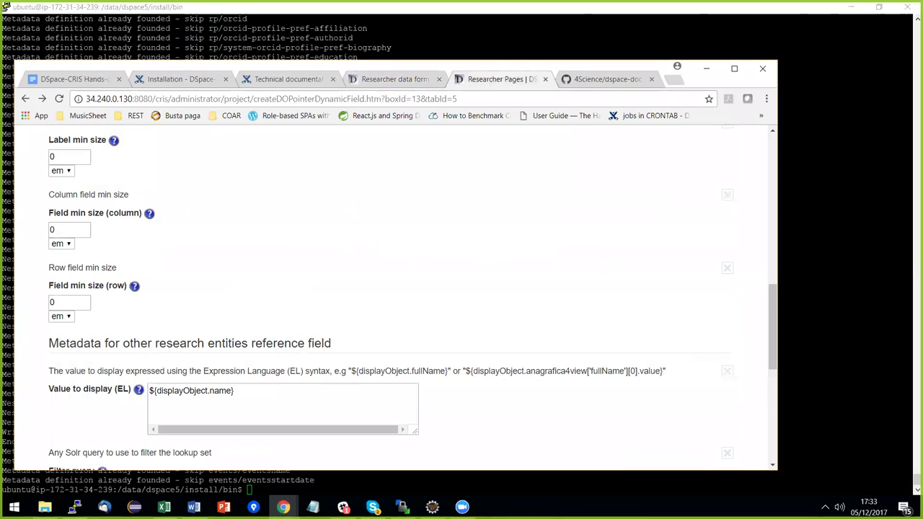
click(210, 391)
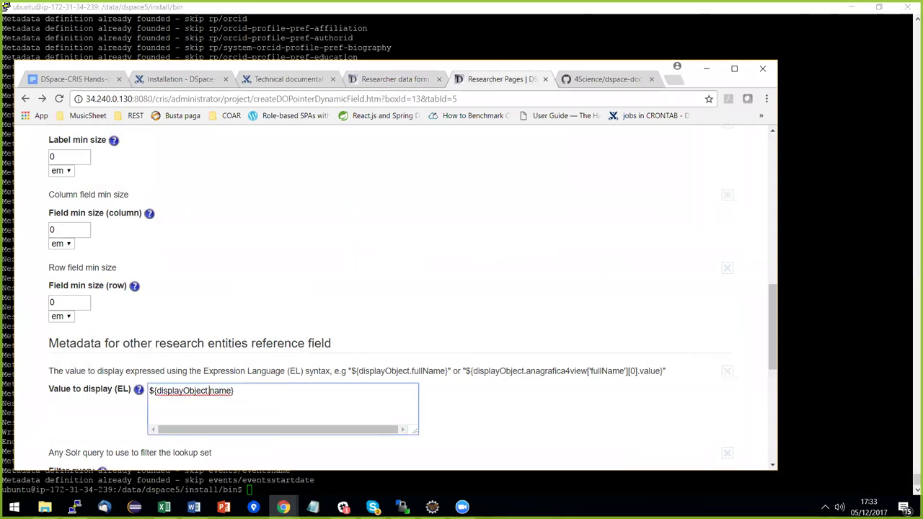
scroll(411, 295, down, 1)
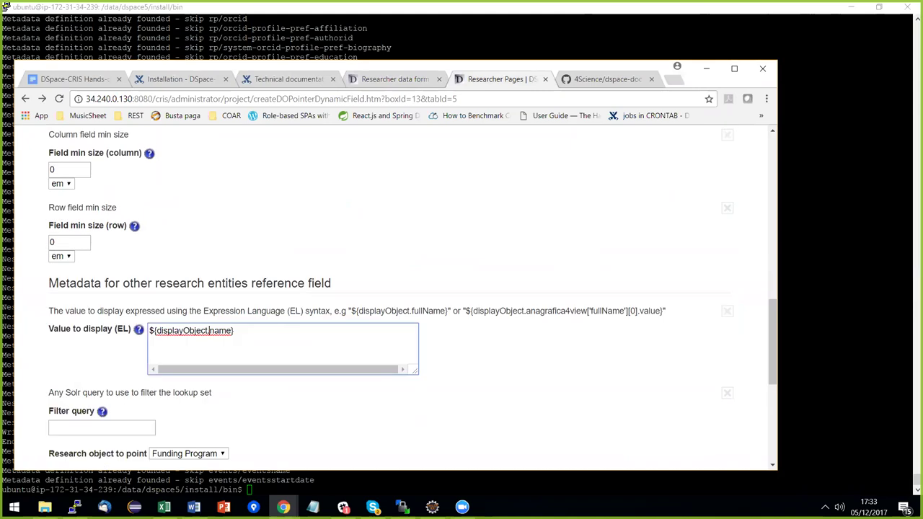
scroll(260, 333, down, 1)
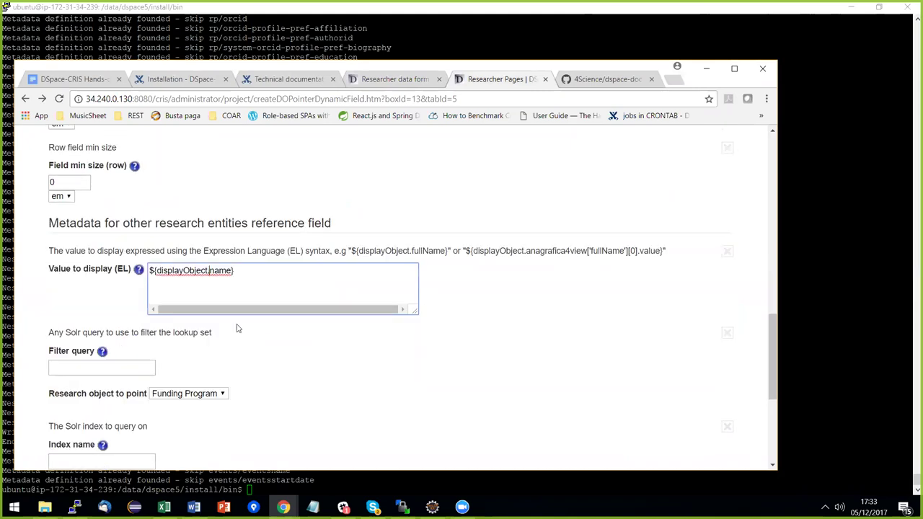
scroll(238, 328, down, 1)
scroll(243, 333, down, 3)
scroll(245, 340, up, 10)
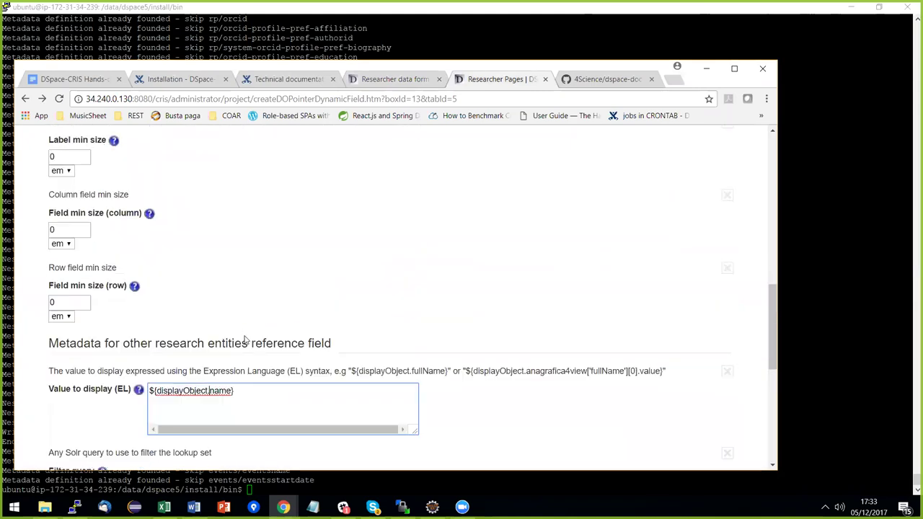
scroll(243, 341, up, 2)
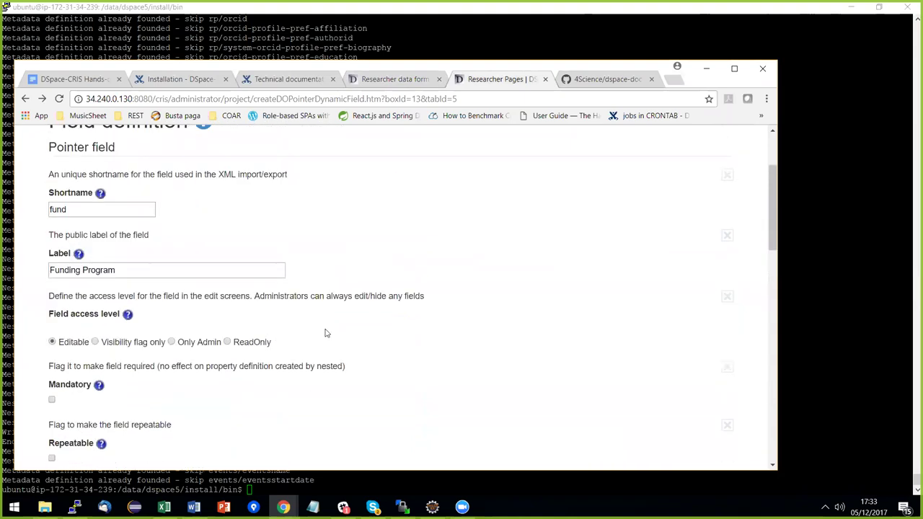
scroll(324, 331, down, 8)
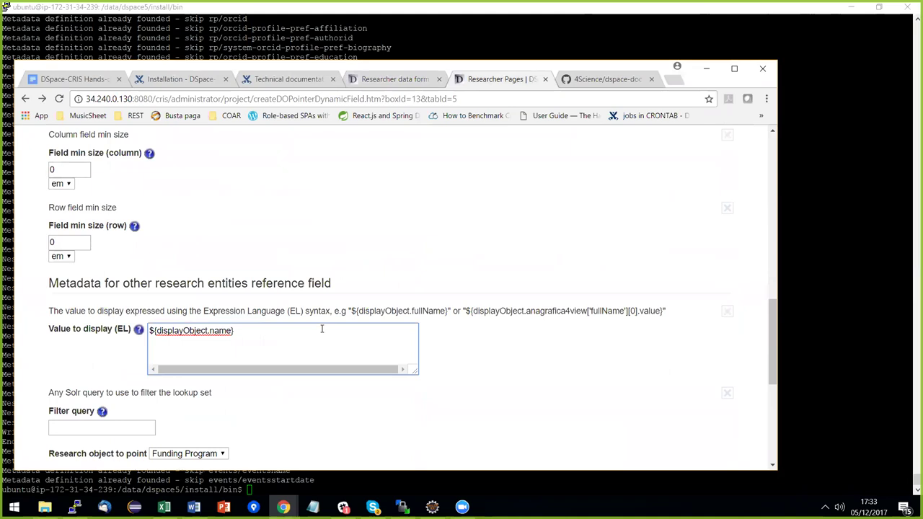
scroll(320, 332, down, 1)
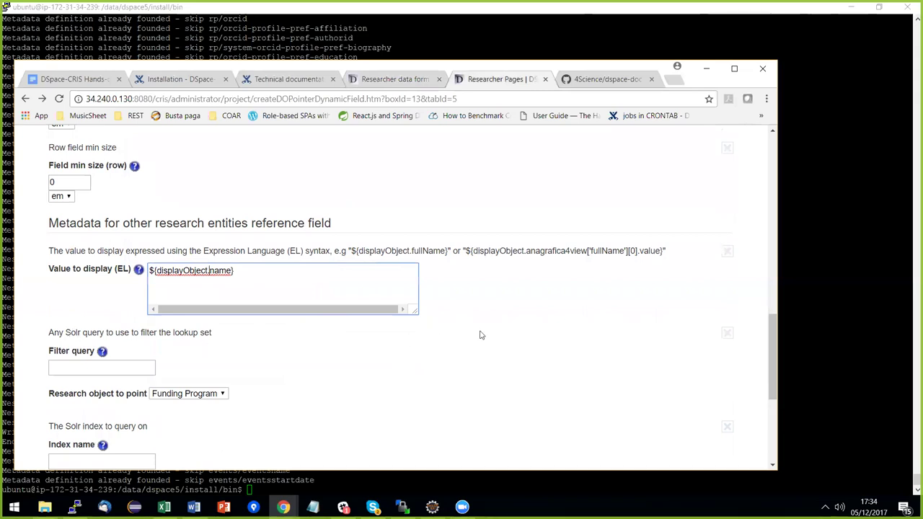
scroll(486, 337, down, 1)
scroll(404, 288, down, 1)
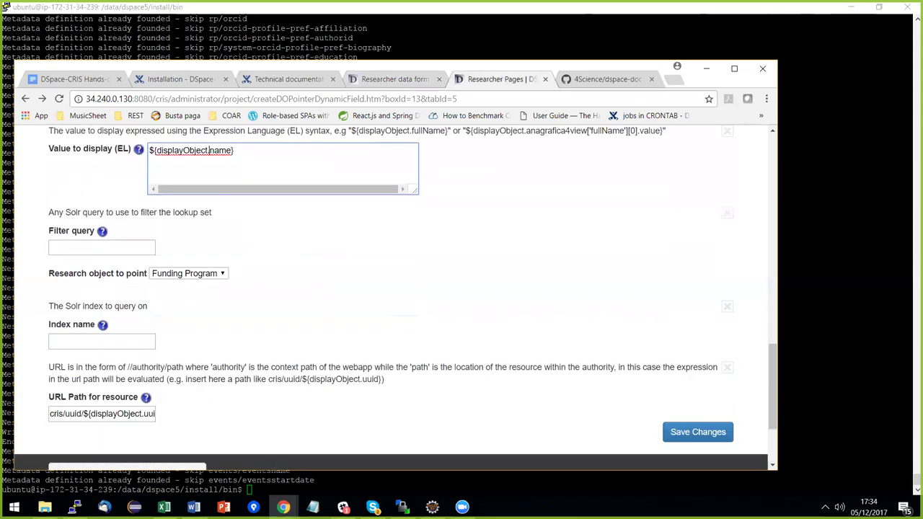
In the project edit form, retype the Funding Program lookup as 'ho' and maximize the browser.
click(398, 78)
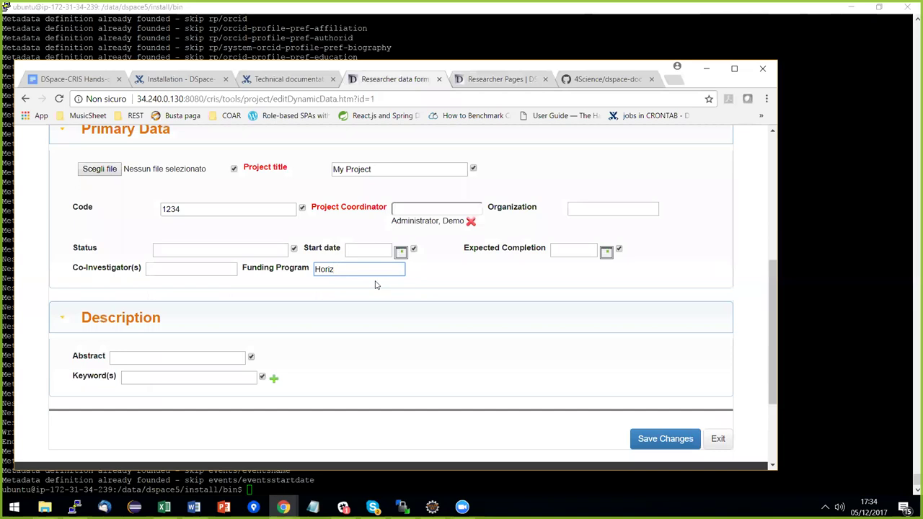
key(ctrl+a)
text(ho)
key(super+Up)
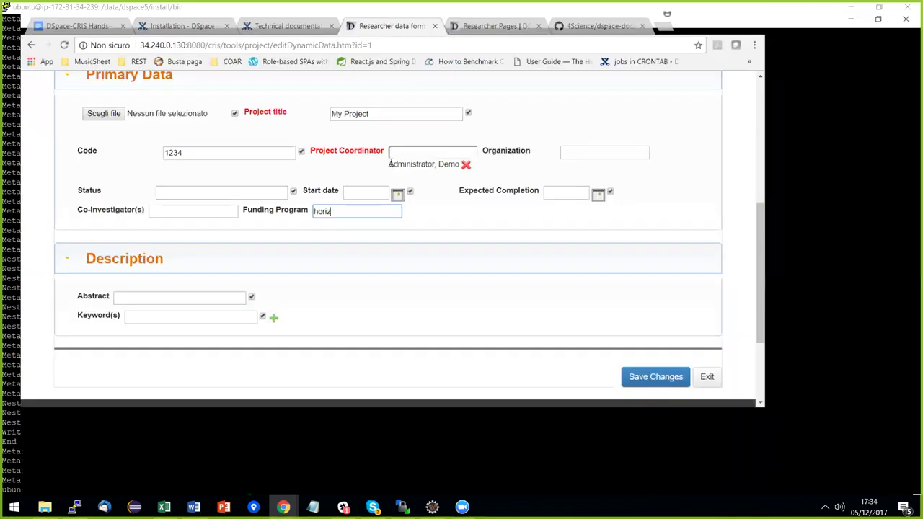
scroll(330, 195, up, 5)
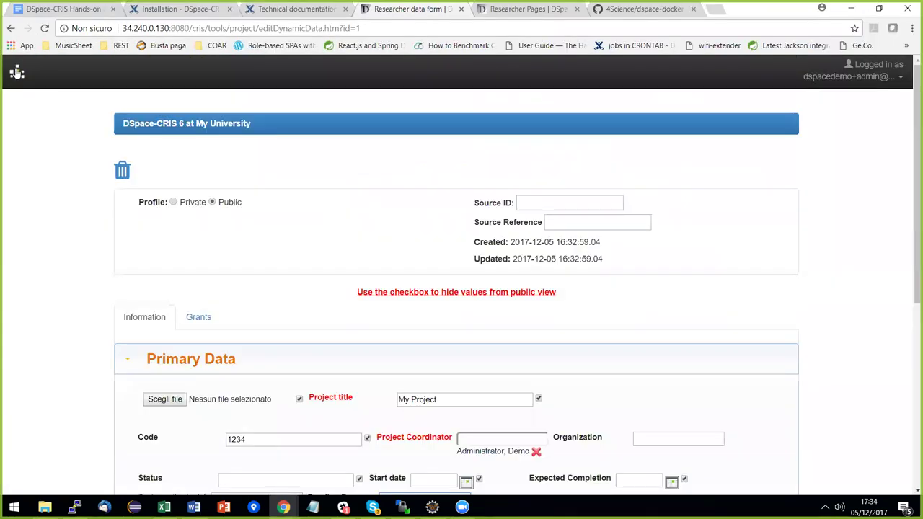
In a new tab, run an empty repository search filtered to Others entities.
click(17, 72)
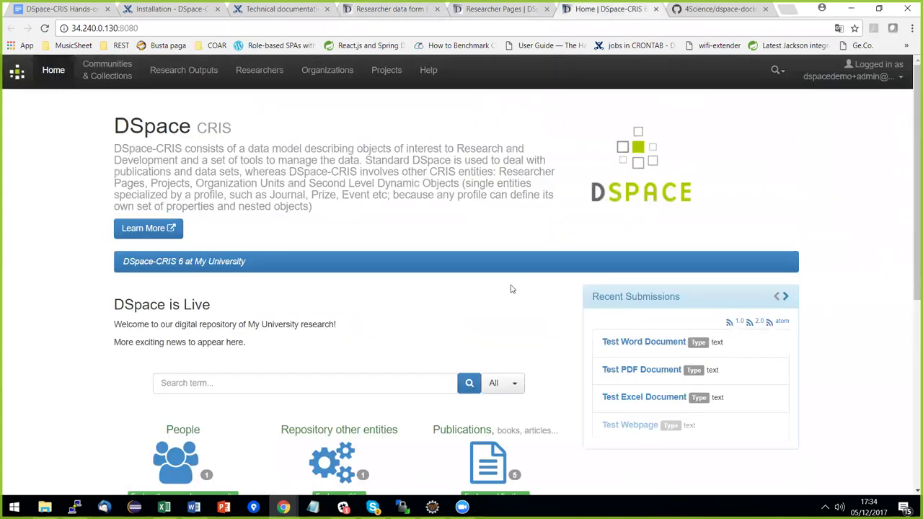
scroll(511, 350, down, 2)
click(341, 357)
click(499, 346)
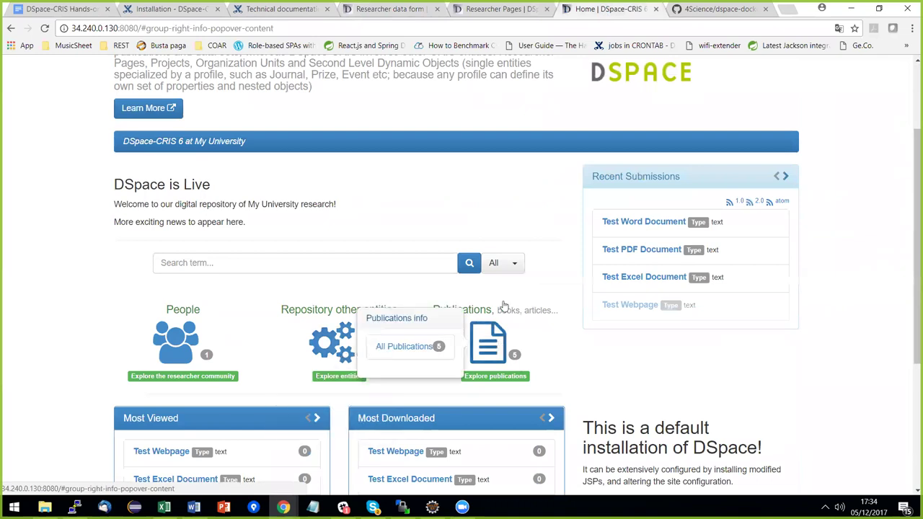
click(470, 263)
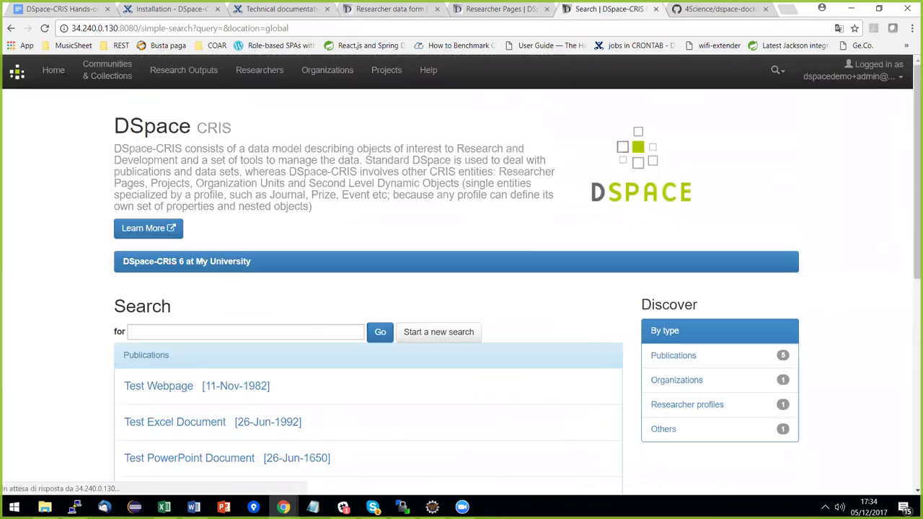
click(663, 429)
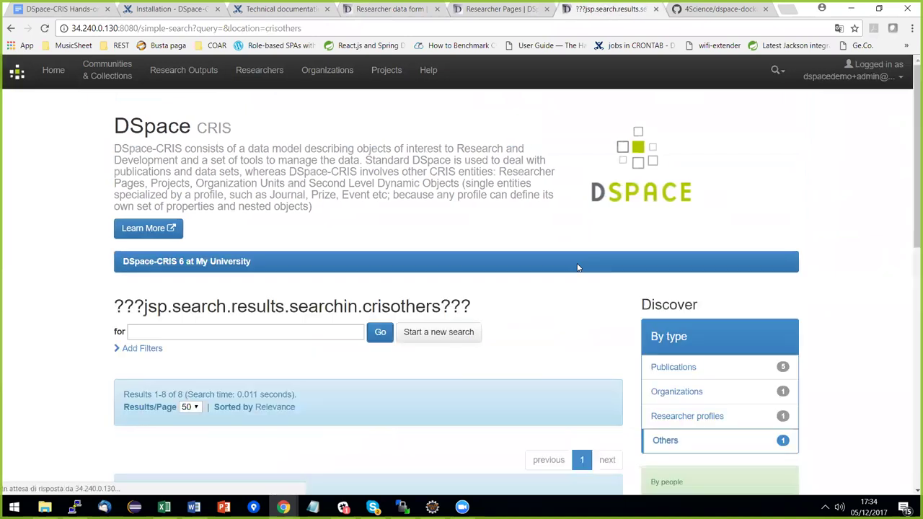
Review the Others results, which list European Commission but no funds, then return to the project form.
scroll(574, 258, down, 4)
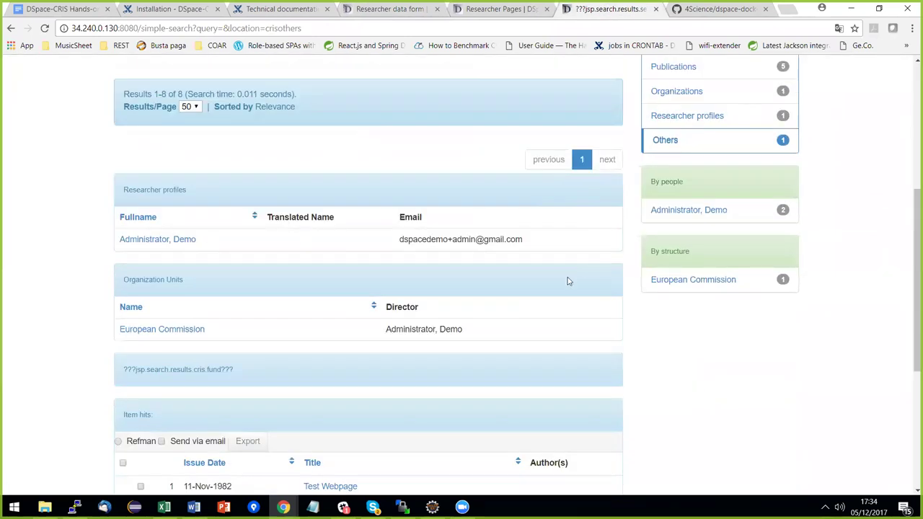
scroll(567, 280, down, 1)
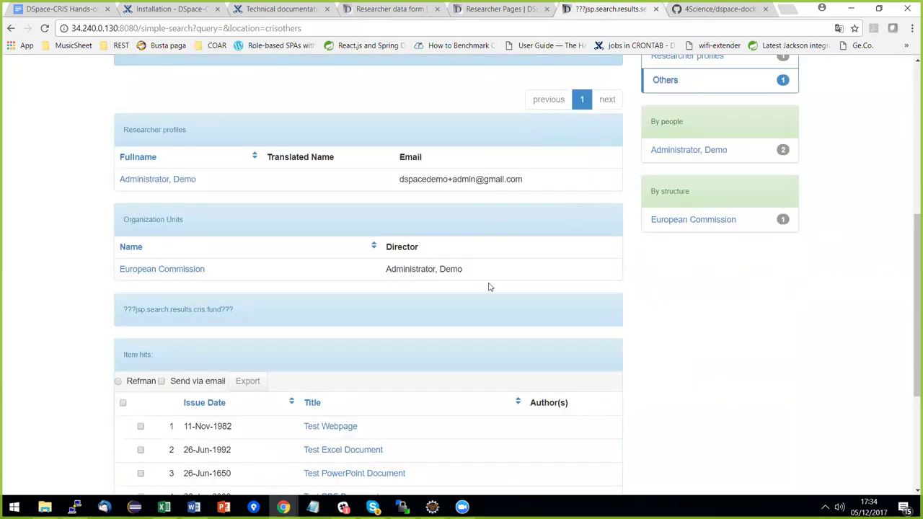
scroll(505, 286, down, 2)
scroll(561, 288, up, 3)
scroll(505, 303, up, 1)
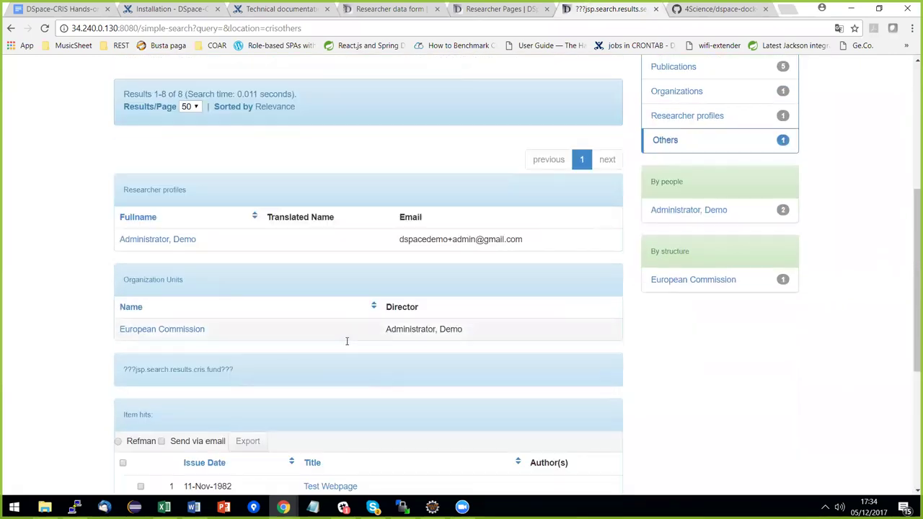
scroll(393, 305, up, 1)
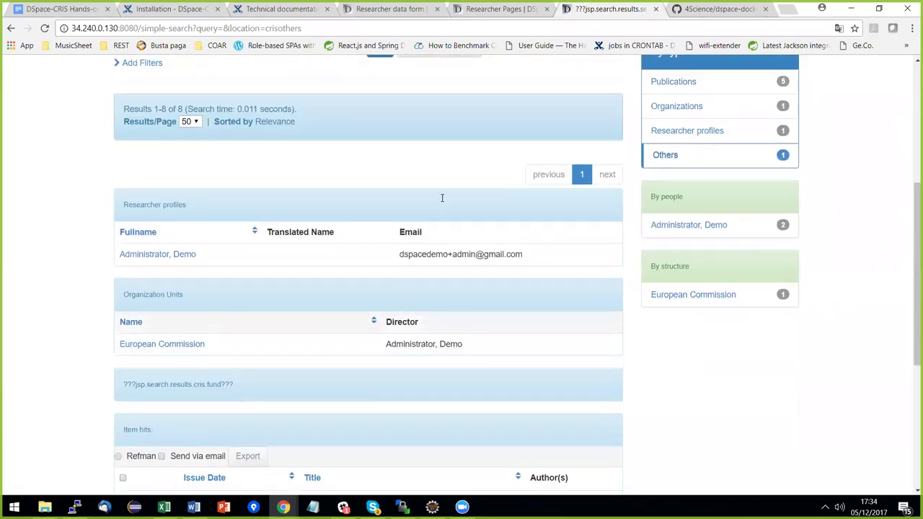
scroll(441, 197, up, 3)
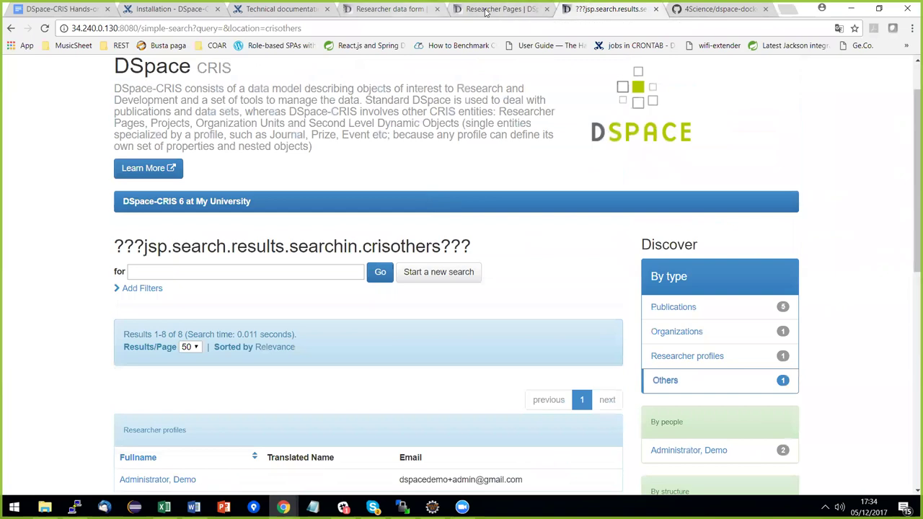
click(393, 9)
scroll(433, 257, down, 1)
scroll(427, 288, down, 1)
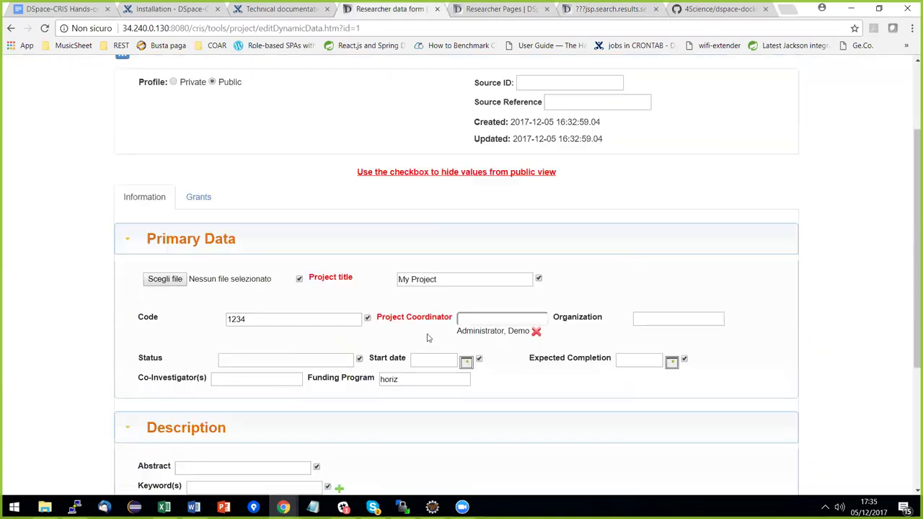
Retype 'Ho' in the project's Funding Program lookup and bring up the new display expression.
double_click(389, 380)
text(Ho)
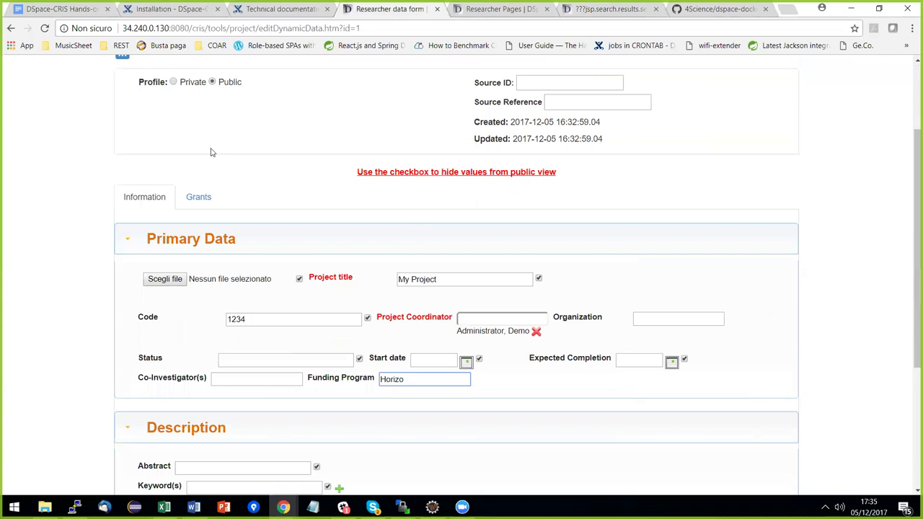
key(ctrl+Tab)
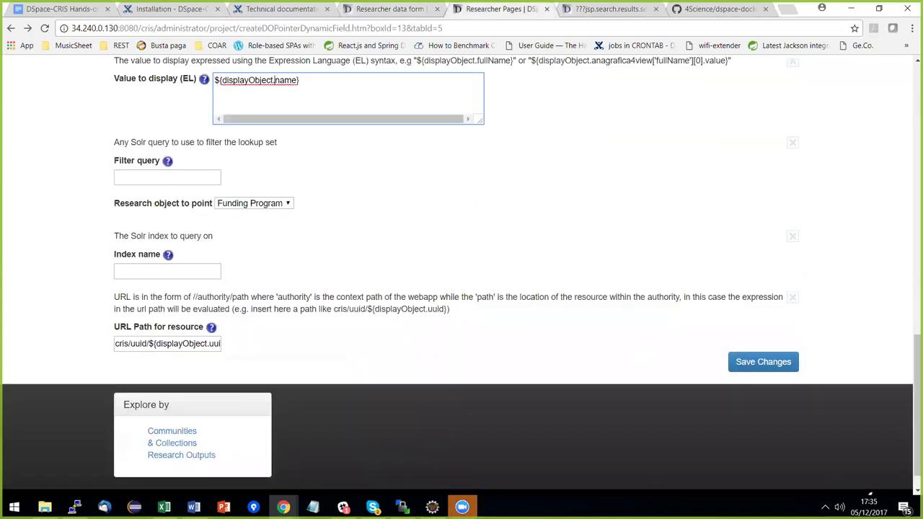
key(alt+Tab)
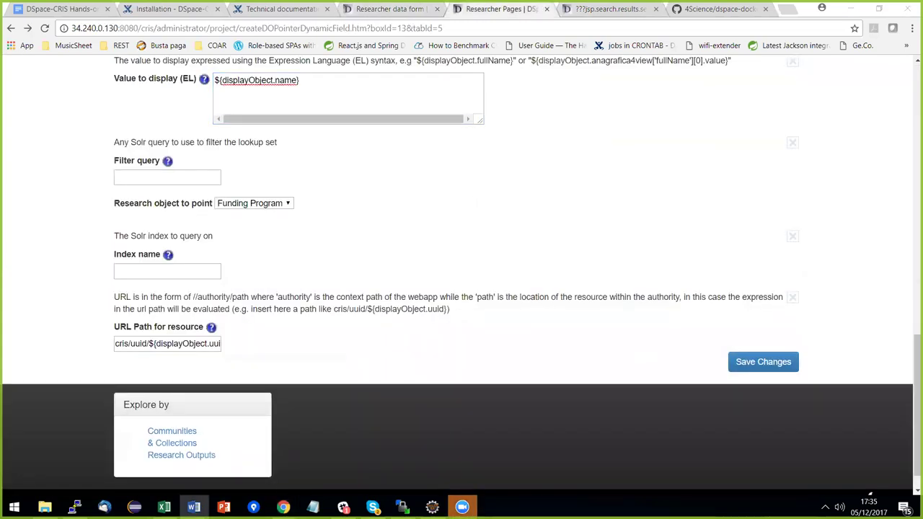
Replace the Funding Program field's display expression with the longer pasted one.
click(322, 101)
key(ctrl+a)
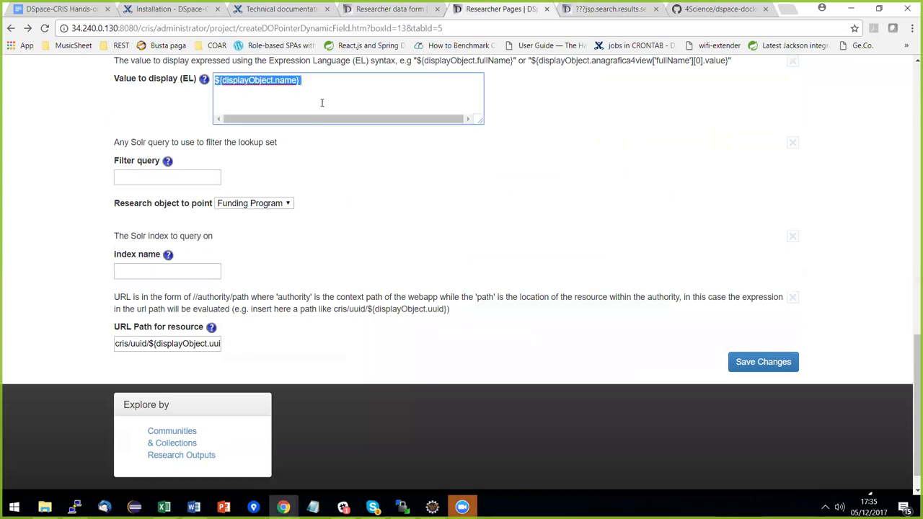
text(${displayObject.name} [${displayObject. anagrafica4view['funder'][0].value}])
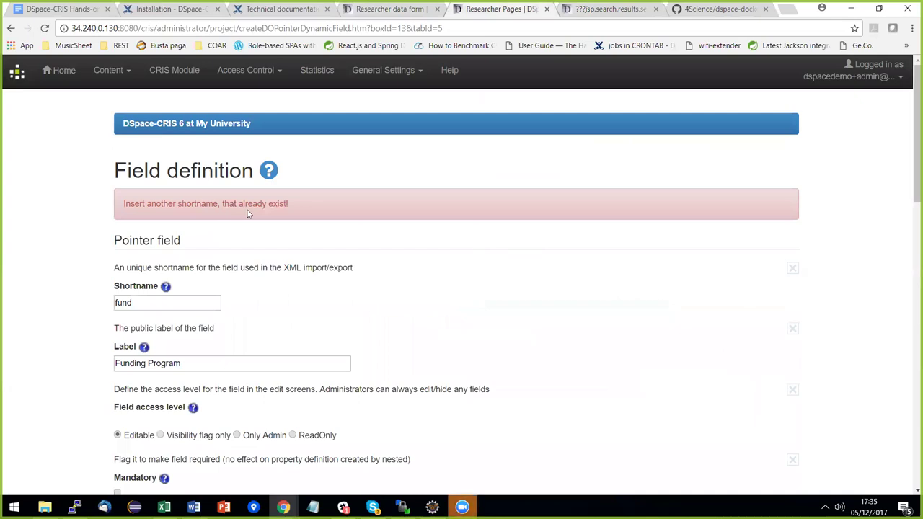
scroll(306, 214, down, 3)
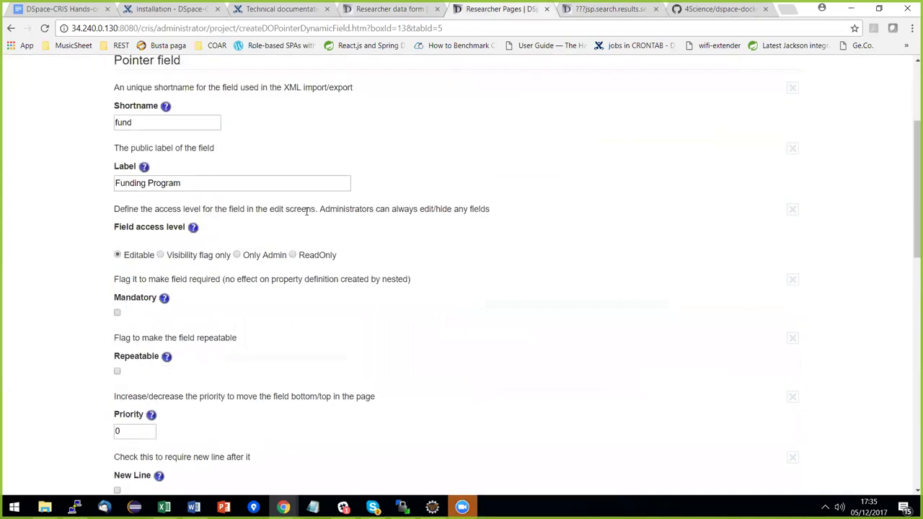
scroll(306, 214, up, 3)
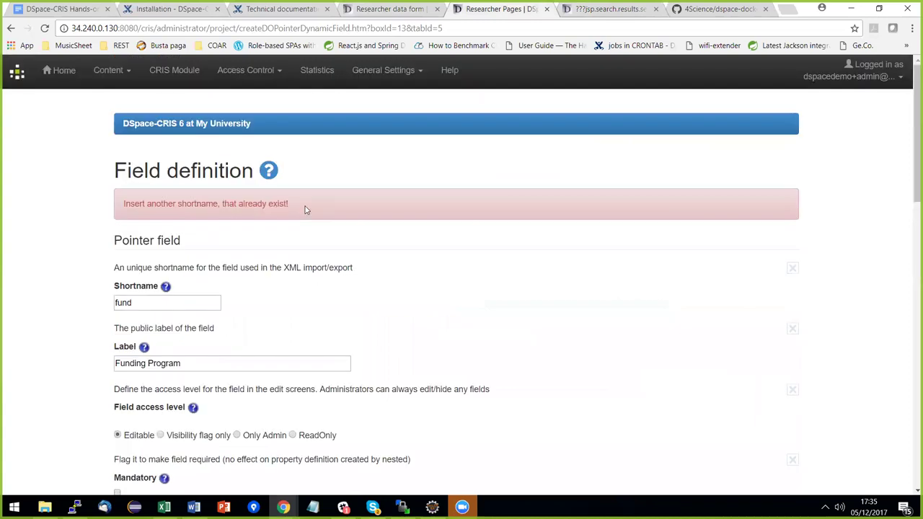
click(173, 72)
Inspect the fund entity layout's Details tab and Main Data box.
click(229, 231)
click(245, 315)
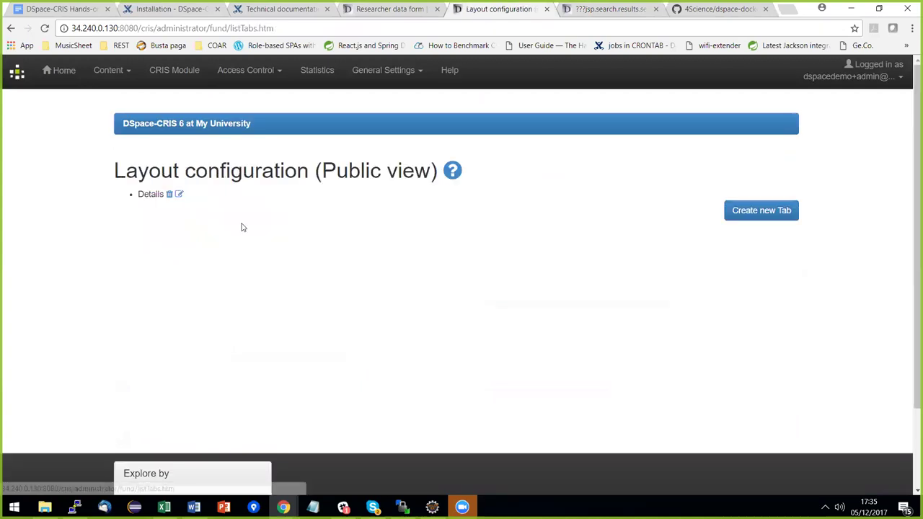
click(179, 195)
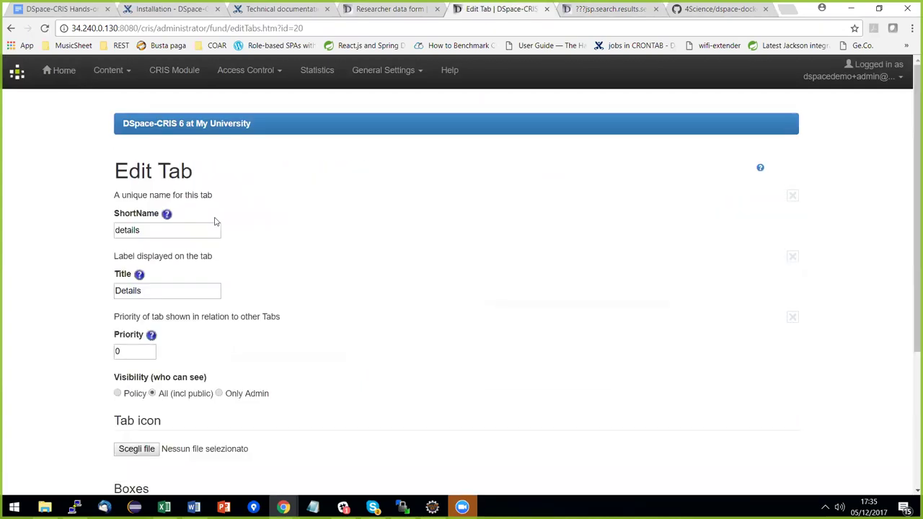
scroll(231, 222, down, 2)
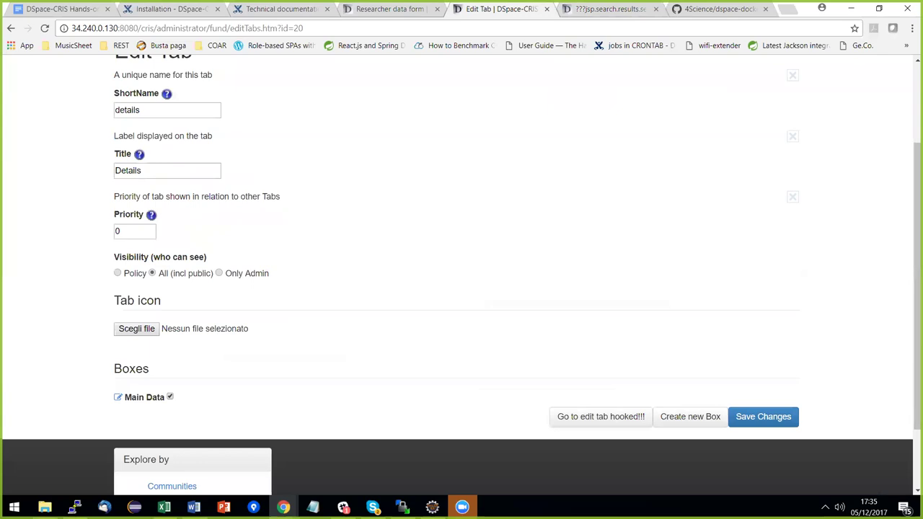
click(118, 397)
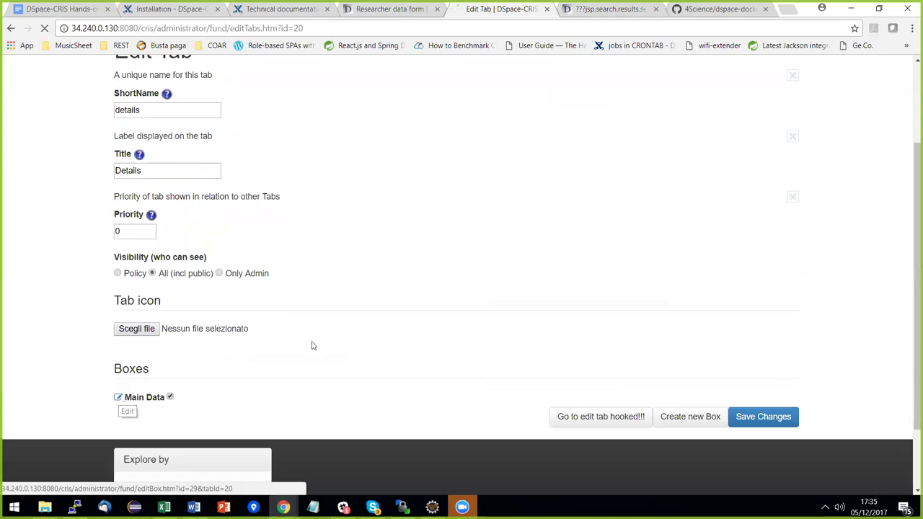
scroll(348, 251, down, 2)
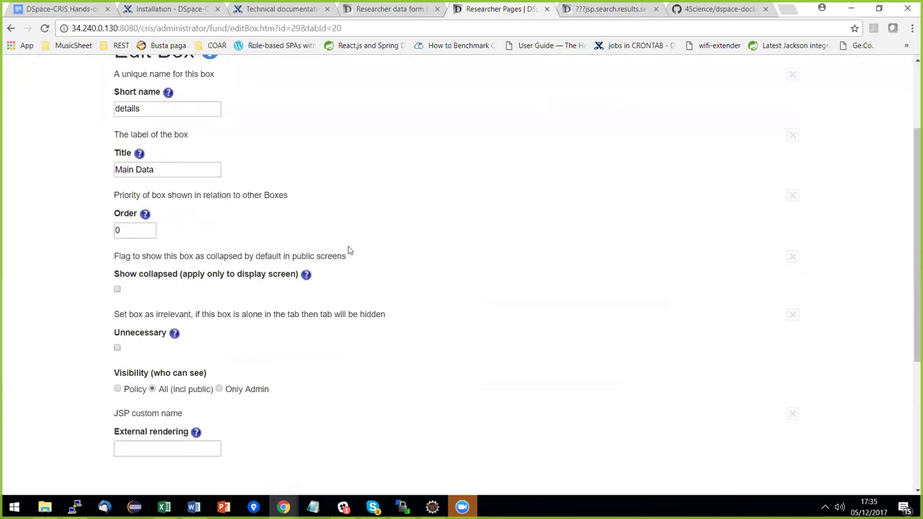
scroll(349, 250, down, 4)
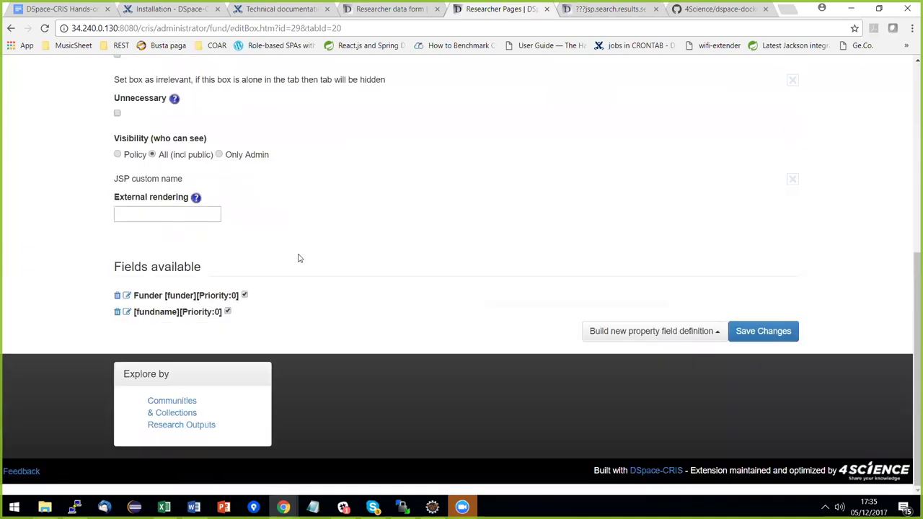
scroll(325, 326, up, 5)
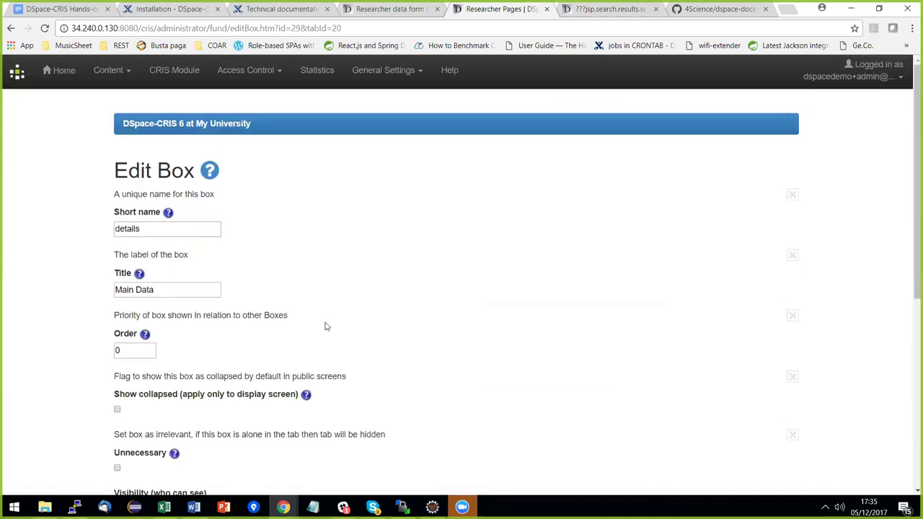
Open the project's Primary Data box from the group metadata layout configuration.
click(184, 70)
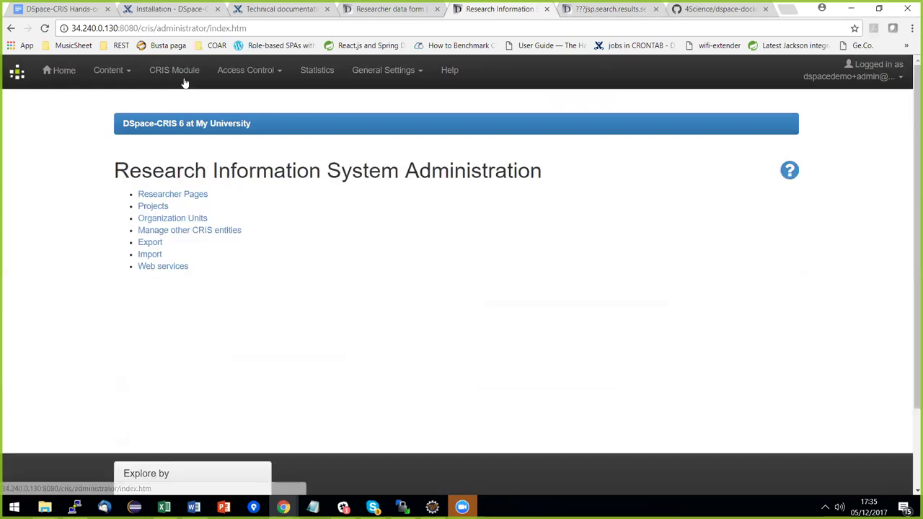
click(153, 207)
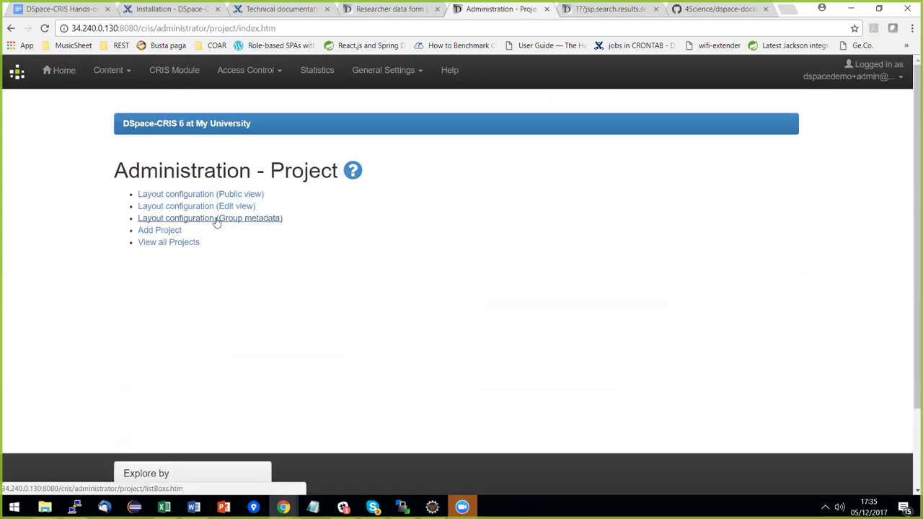
click(215, 219)
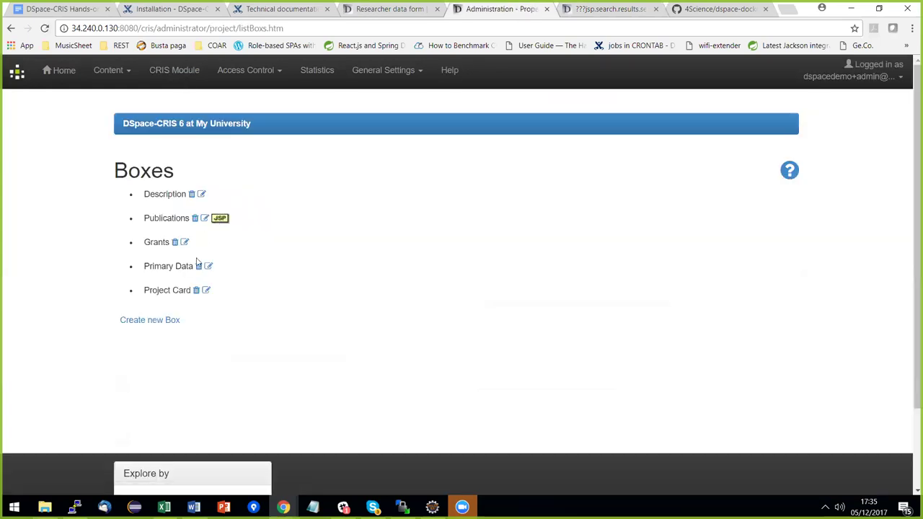
click(208, 266)
right_click(230, 269)
click(341, 220)
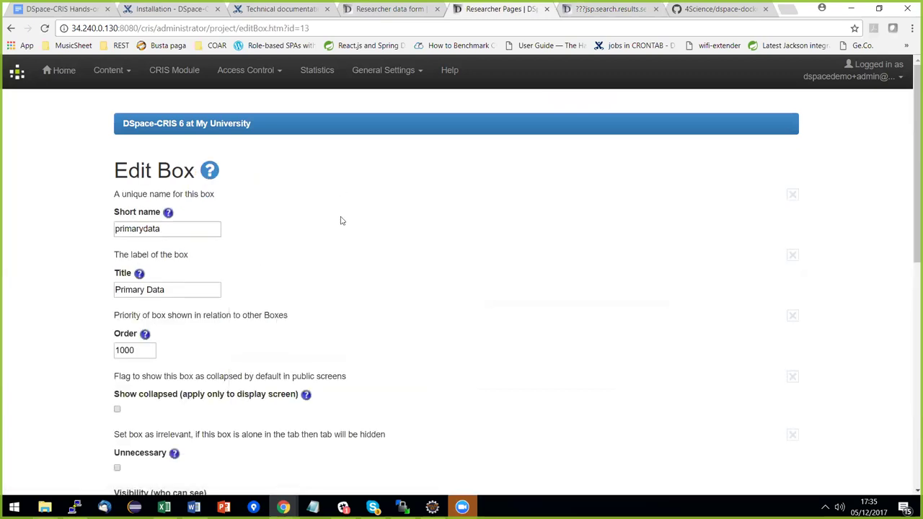
scroll(342, 217, down, 5)
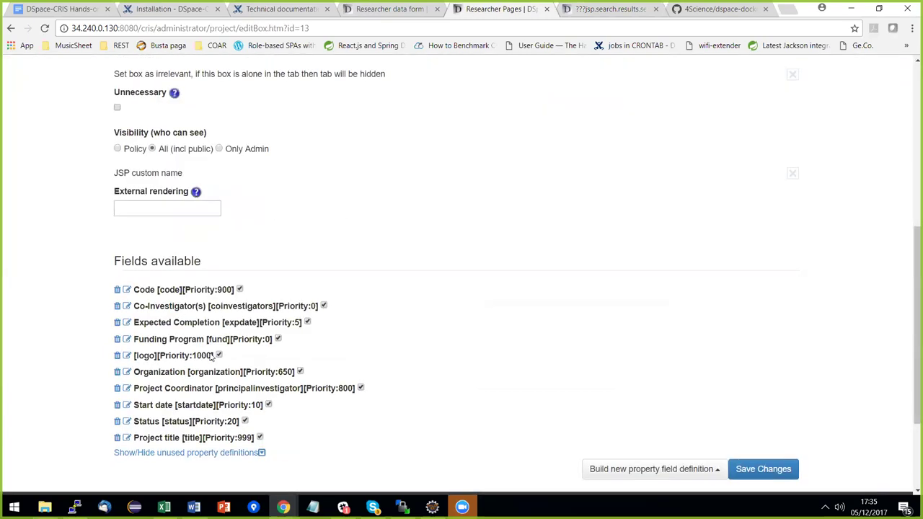
Paste the name-plus-funder display expression into Funding Program, remove stray spaces, and save.
click(127, 339)
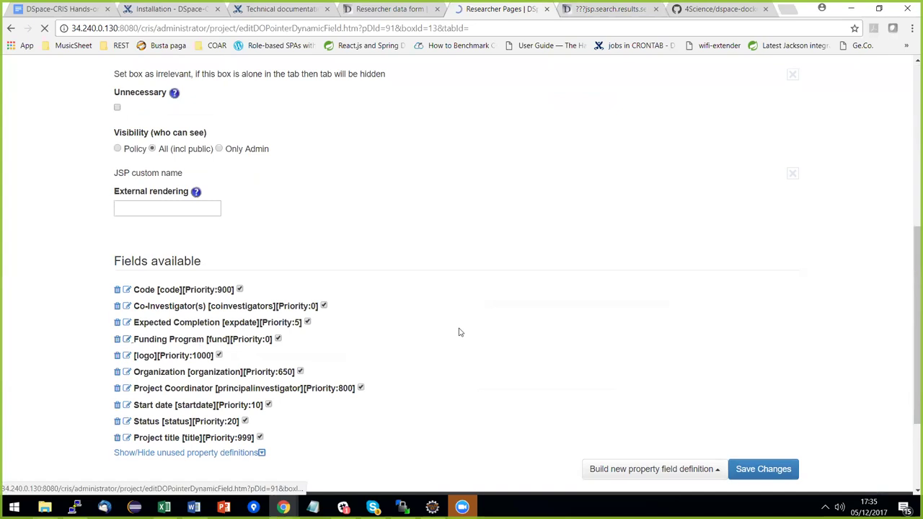
scroll(451, 202, down, 3)
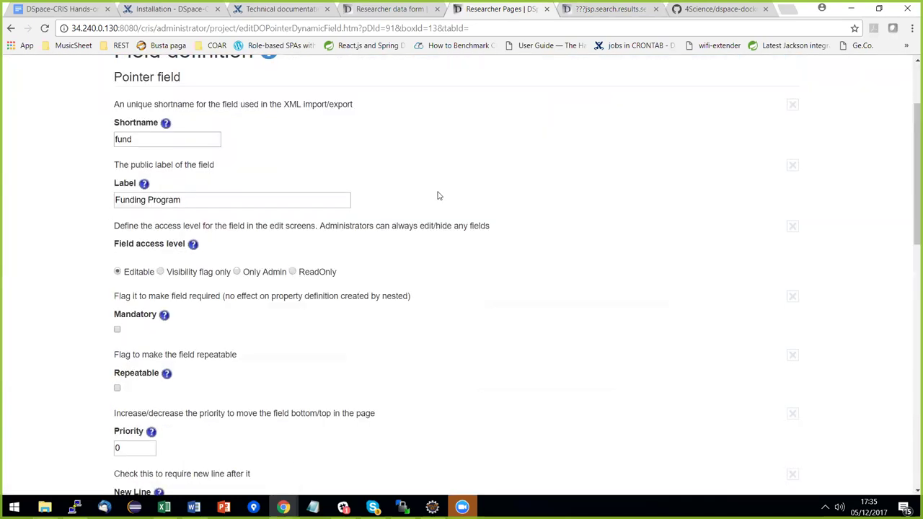
scroll(439, 193, down, 5)
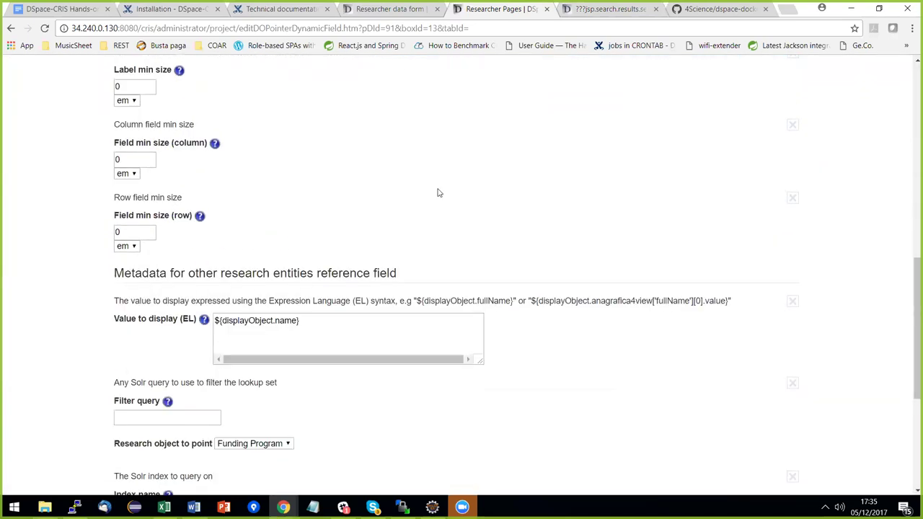
scroll(438, 192, down, 1)
click(365, 275)
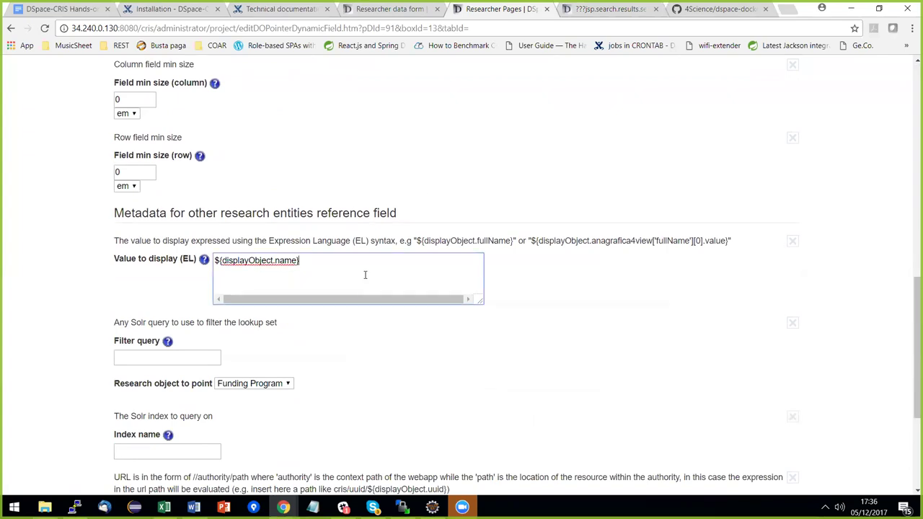
key(ctrl+a)
text(${displayObject.name} [${displayObject. anagrafica4view['funder'][0].value}])
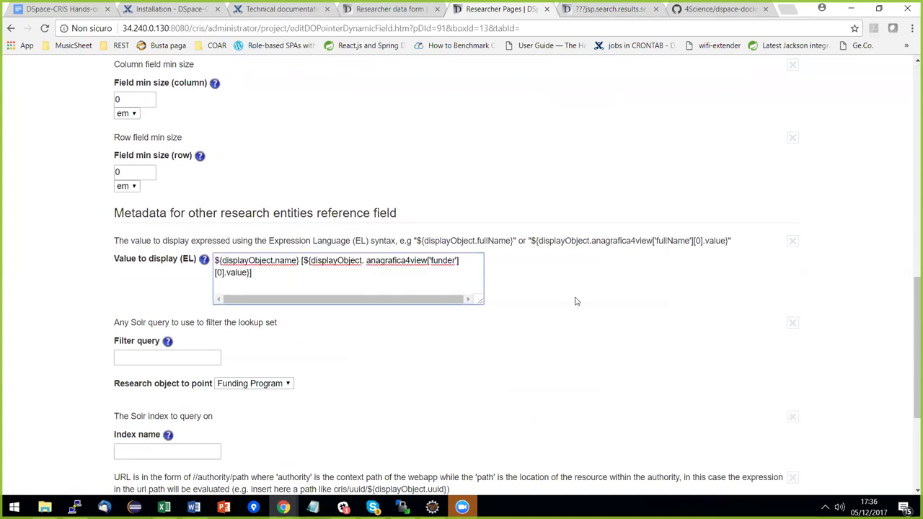
click(365, 261)
key(BackSpace)
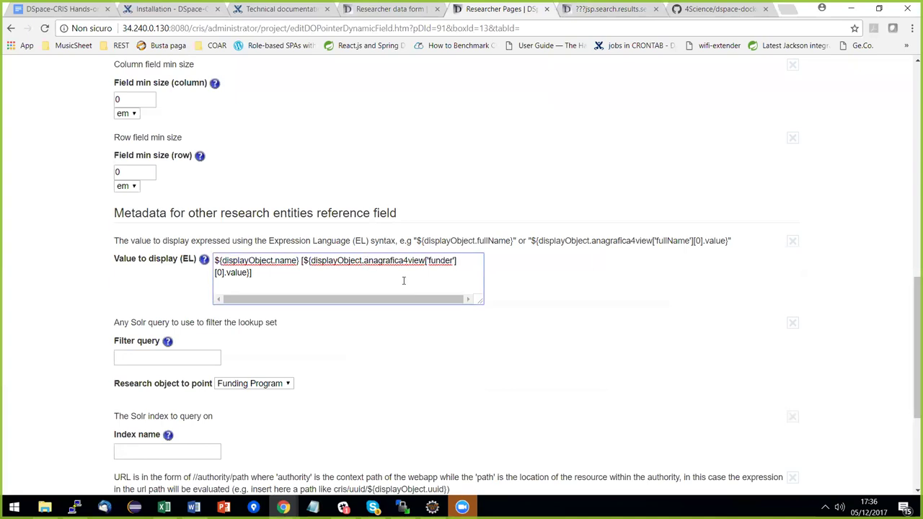
key(Delete)
scroll(428, 290, down, 3)
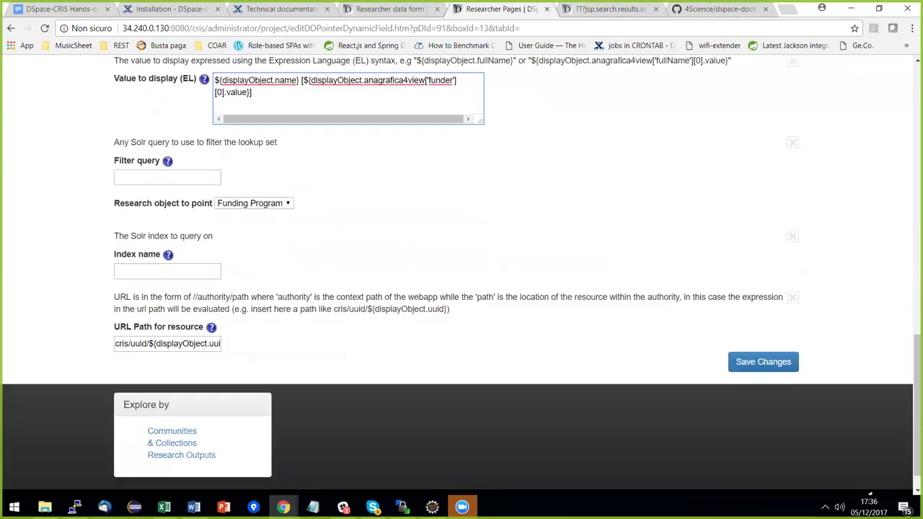
click(763, 361)
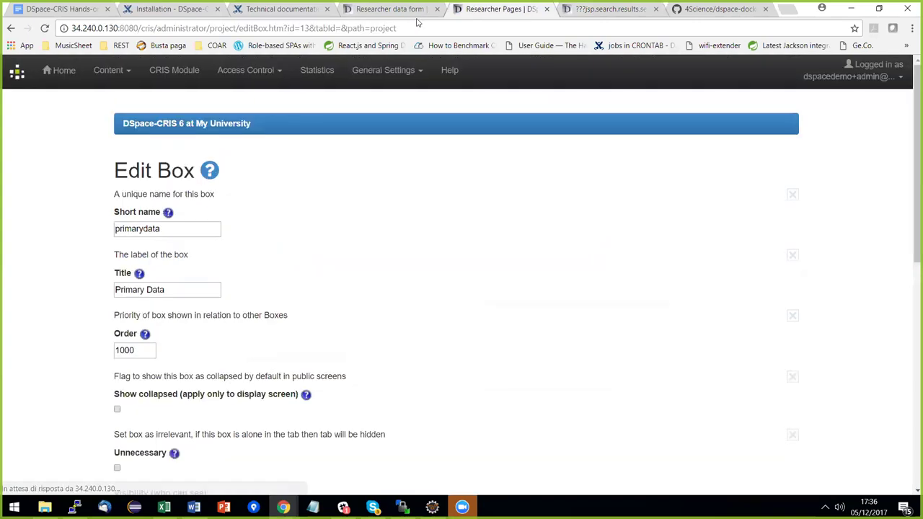
Test the project form's Funding Program lookup by typing more characters, then return to the box configuration.
click(418, 17)
click(507, 318)
click(425, 380)
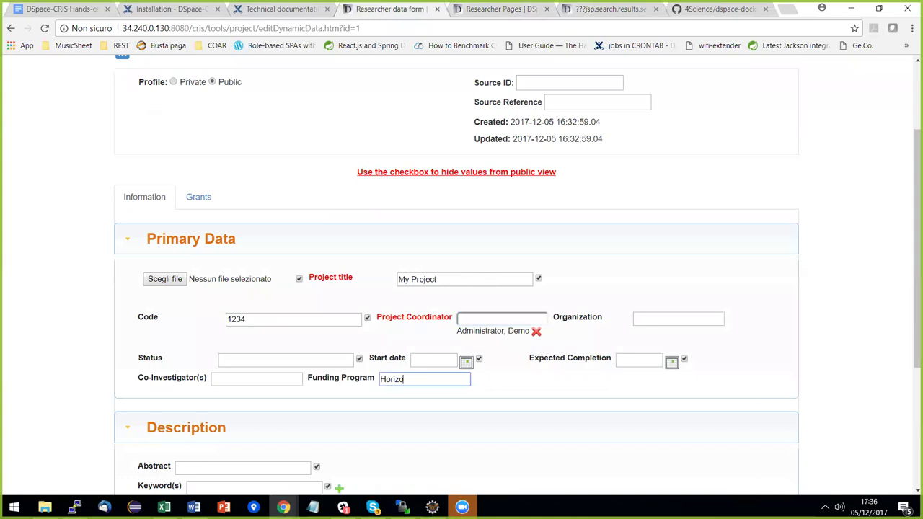
text(n)
text(t)
scroll(462, 288, up, 3)
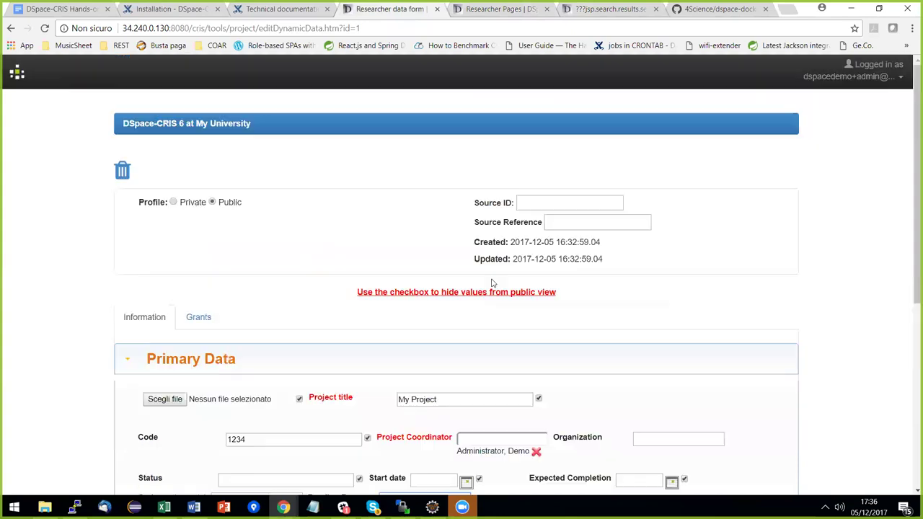
click(497, 9)
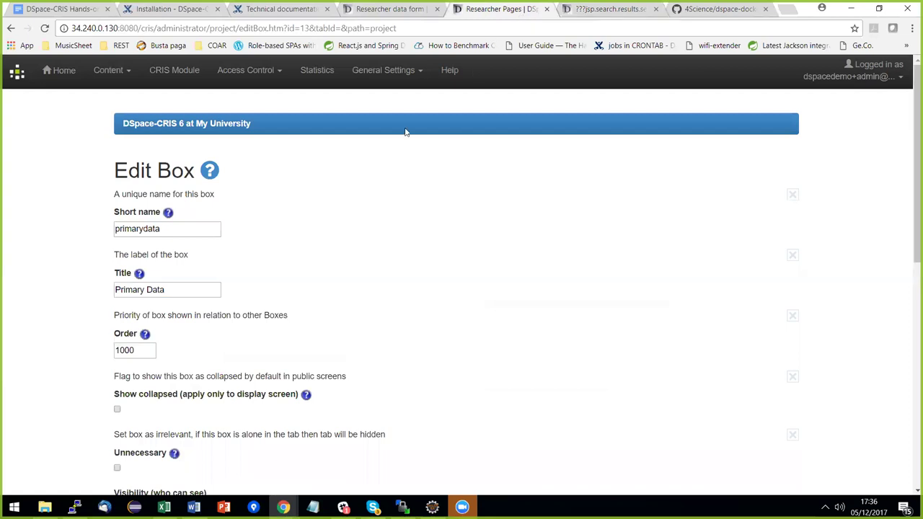
Open the Horizon 2020 funding program record from the fund entity administration list.
click(175, 73)
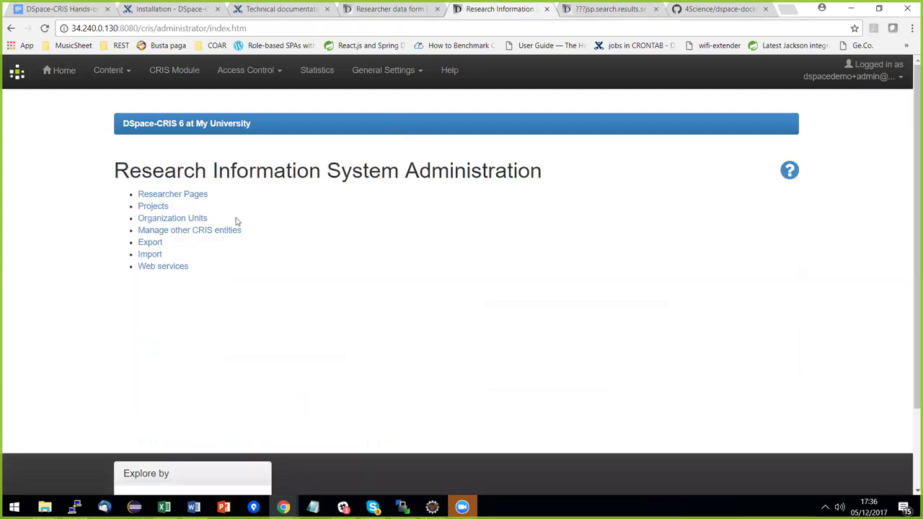
click(180, 236)
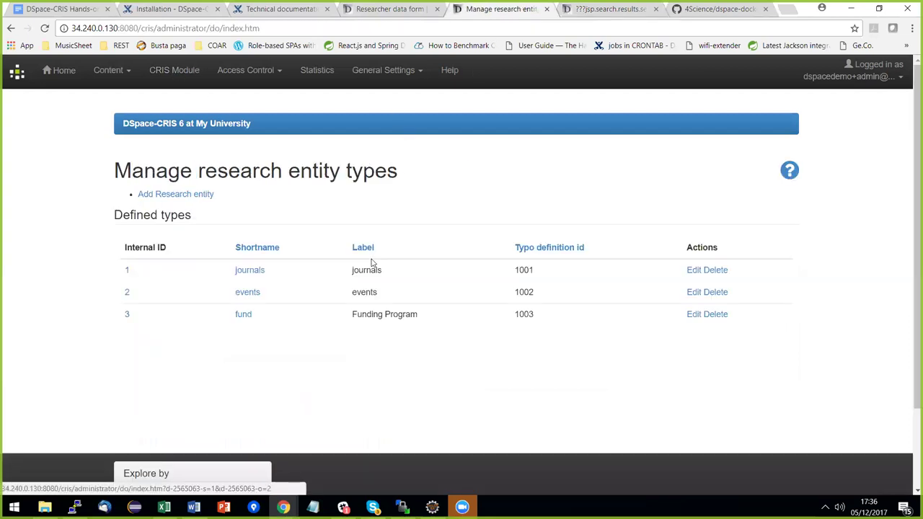
click(245, 315)
click(167, 243)
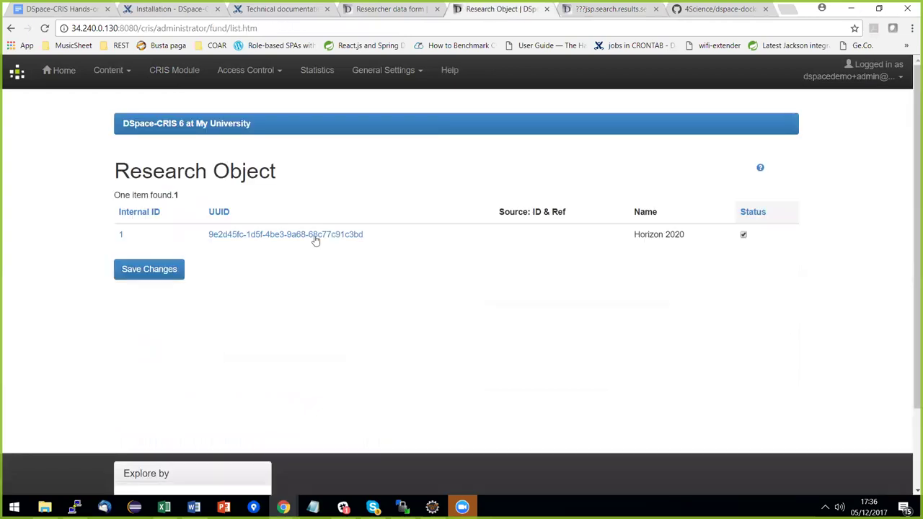
click(316, 237)
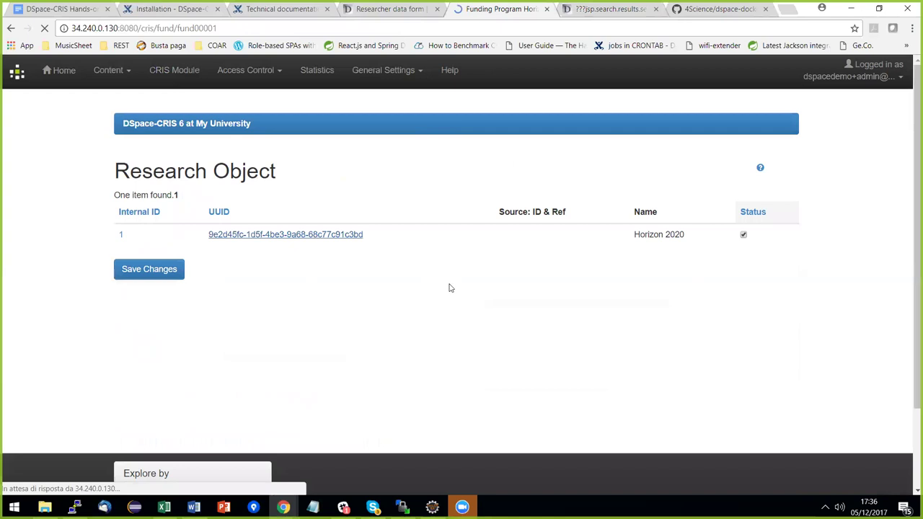
Rename the funding program to 'Horizon 2020 test' and save it.
scroll(546, 208, down, 5)
click(720, 126)
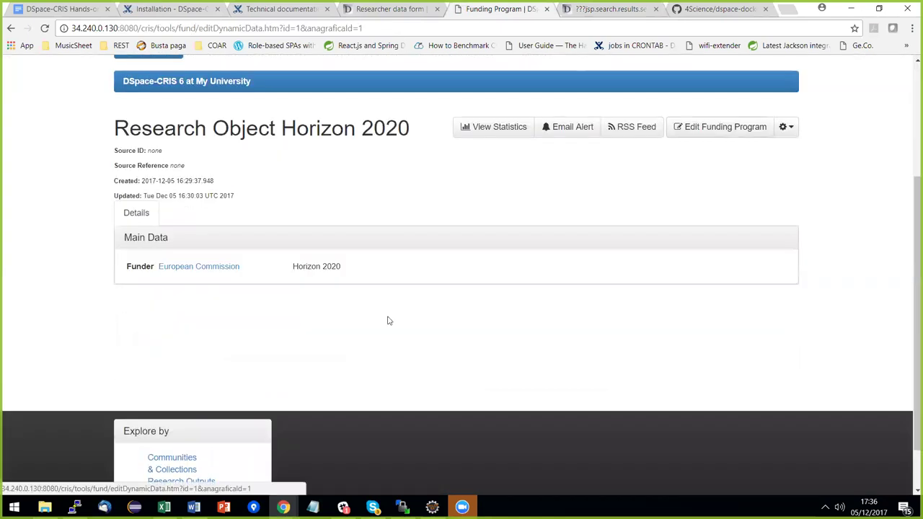
click(352, 399)
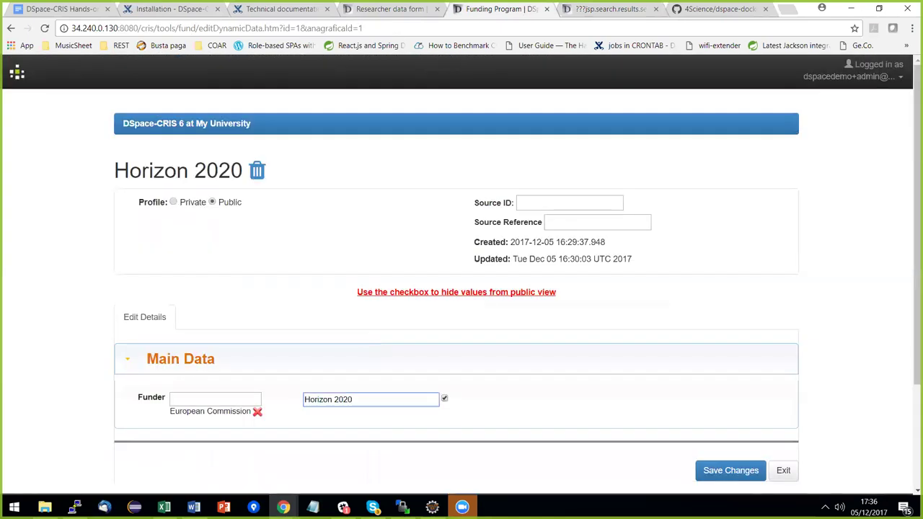
text(test)
click(730, 471)
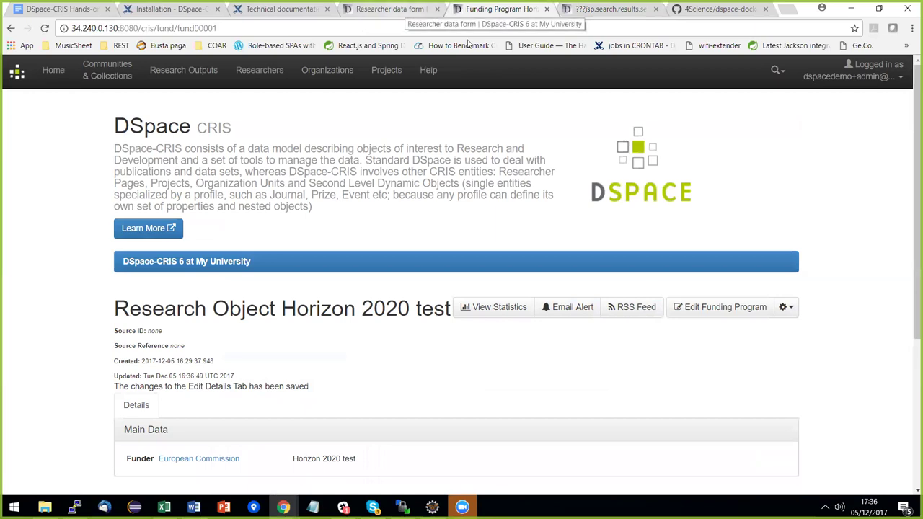
key(ctrl+shift+Tab)
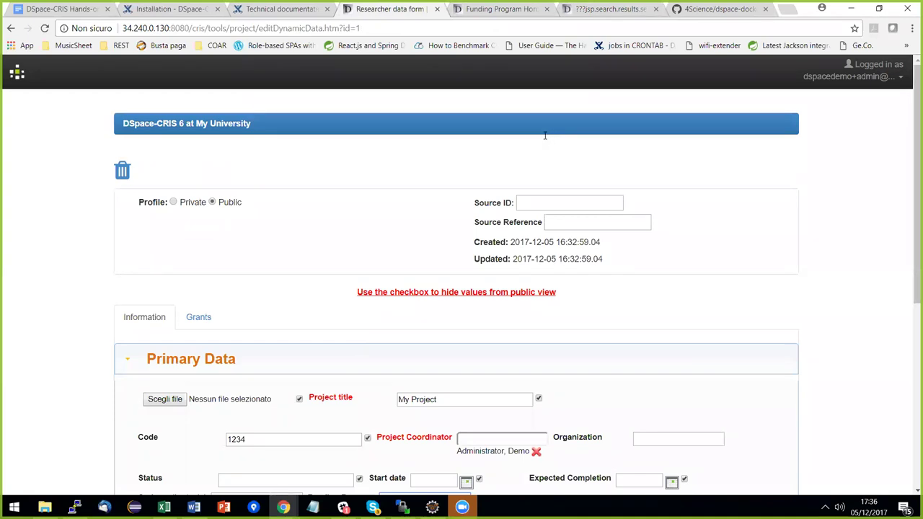
Try Funding Program lookups with 'Hori' and 'test', then clear the field.
scroll(494, 237, down, 2)
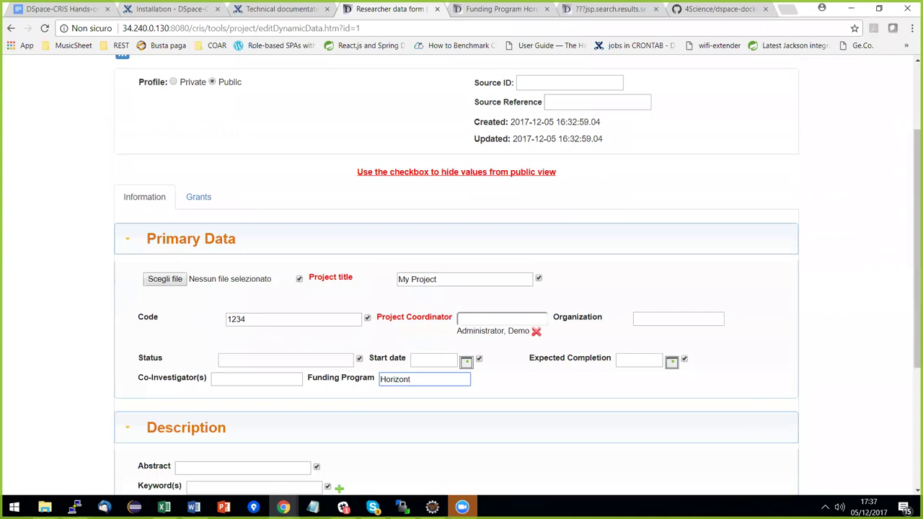
key(ctrl+a)
text(Hori)
key(ctrl+a)
text(test)
key(ctrl+a)
key(BackSpace)
scroll(433, 357, down, 1)
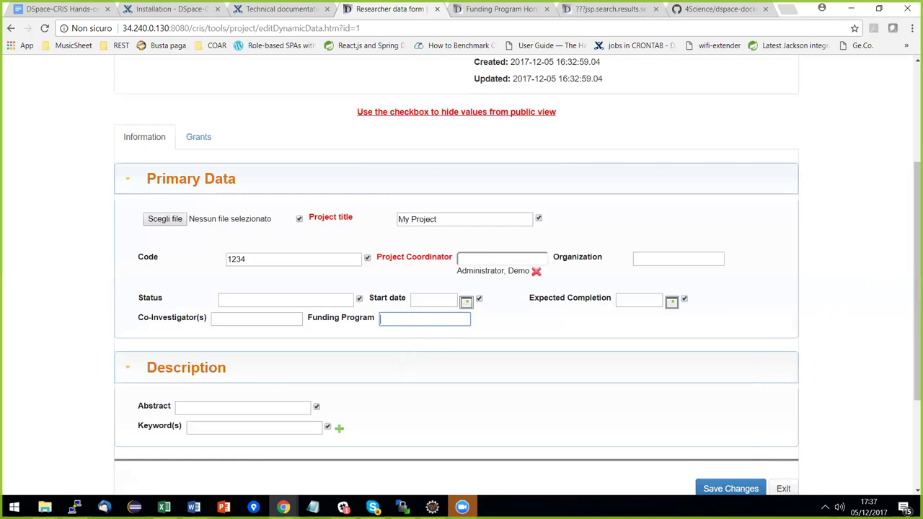
click(503, 8)
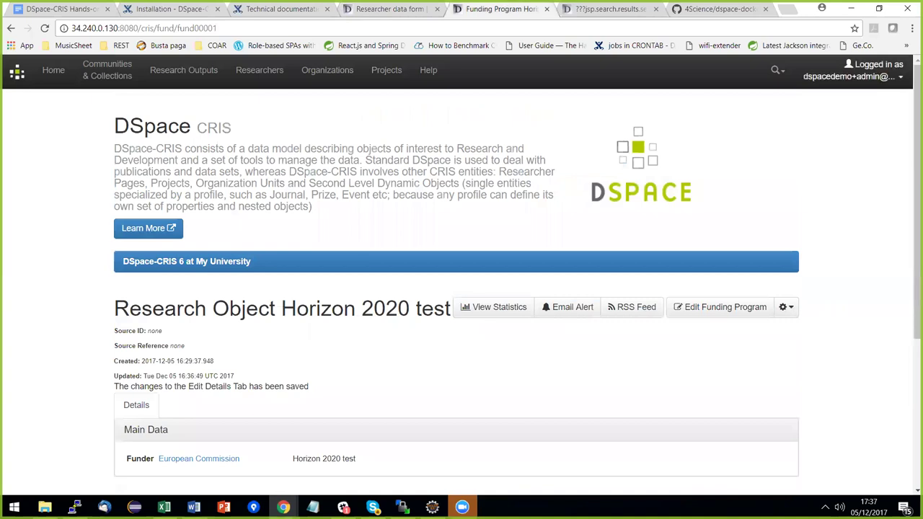
Go to Administer > CRIS Module > Projects and edit the Primary Data box.
click(858, 70)
click(845, 170)
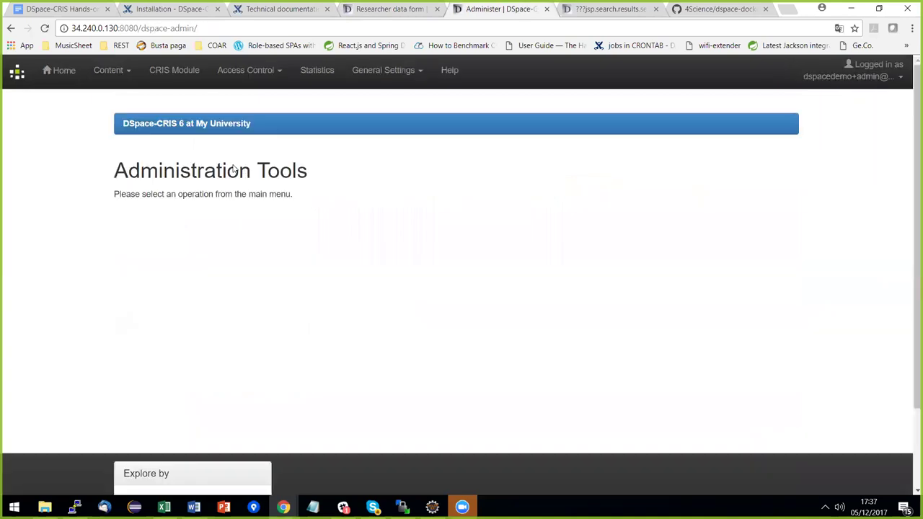
click(174, 72)
click(160, 207)
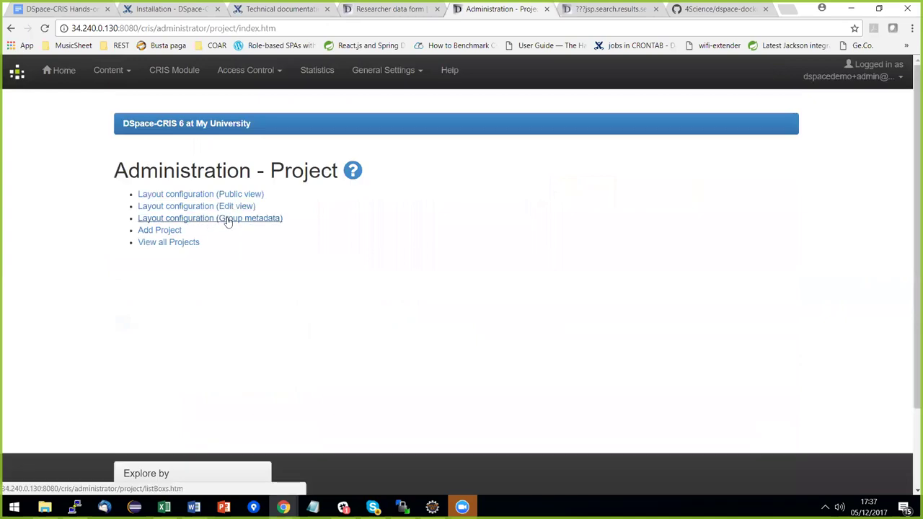
click(226, 220)
click(208, 267)
scroll(263, 303, down, 5)
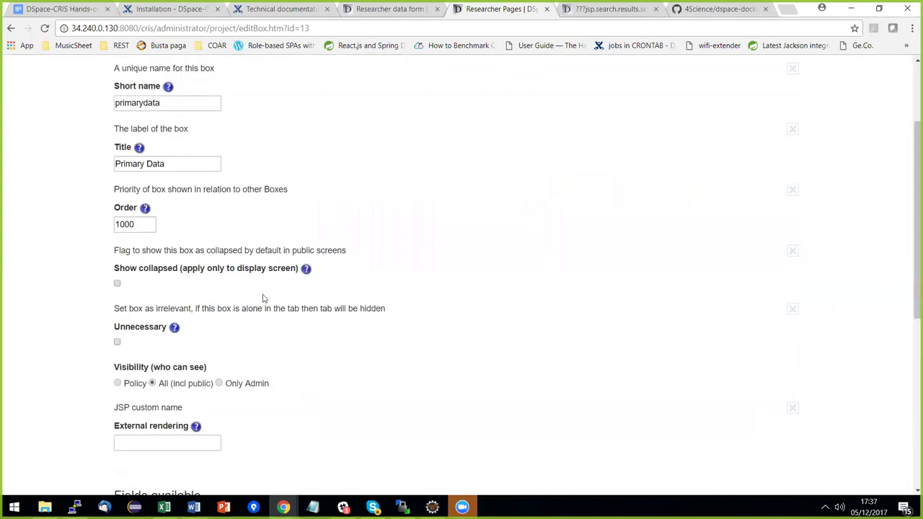
scroll(232, 334, down, 1)
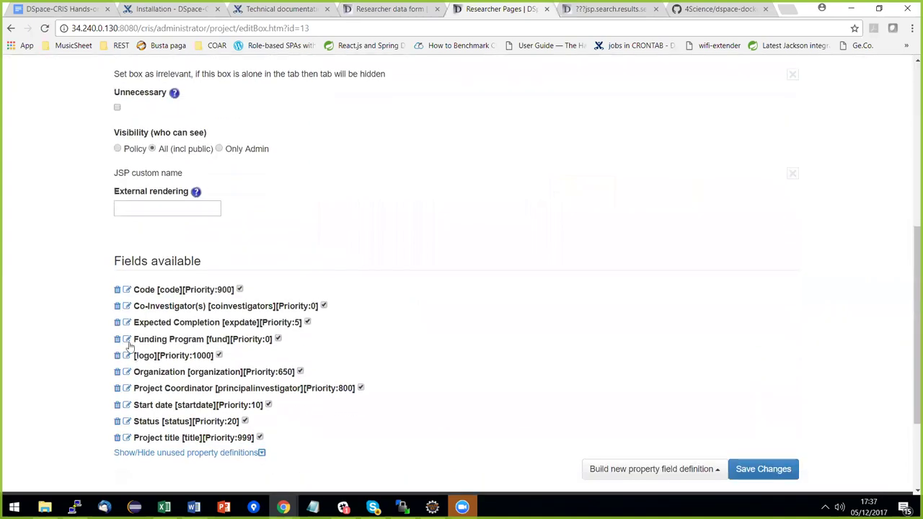
Review the Funding Program field's name and funder display expression and save the definition.
click(127, 340)
scroll(361, 288, down, 6)
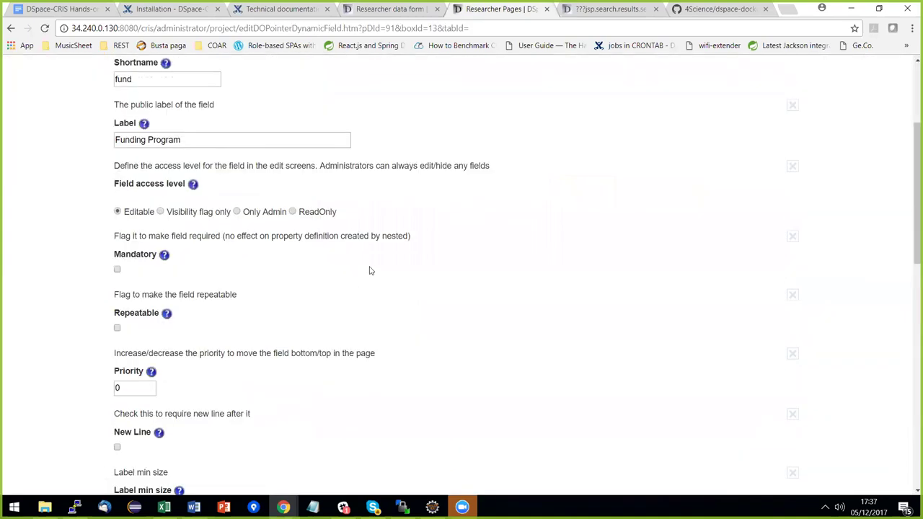
scroll(370, 273, down, 5)
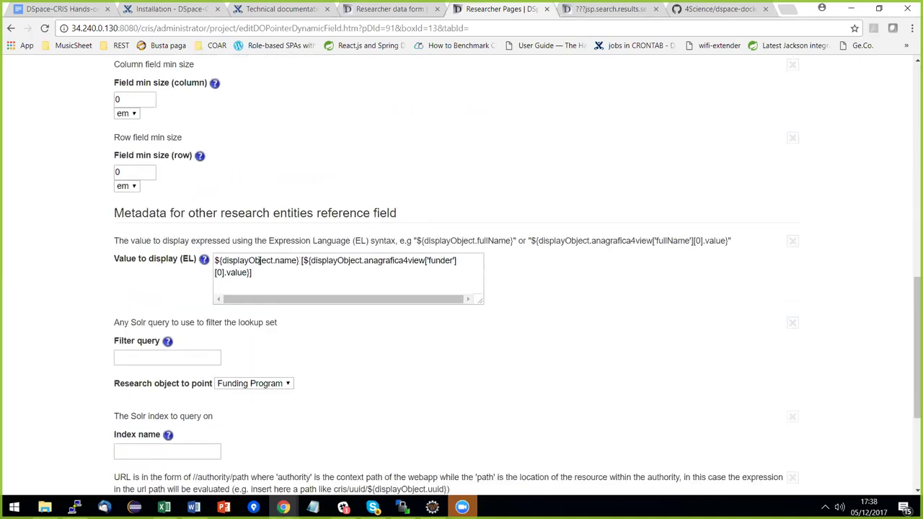
drag(300, 261, 214, 262)
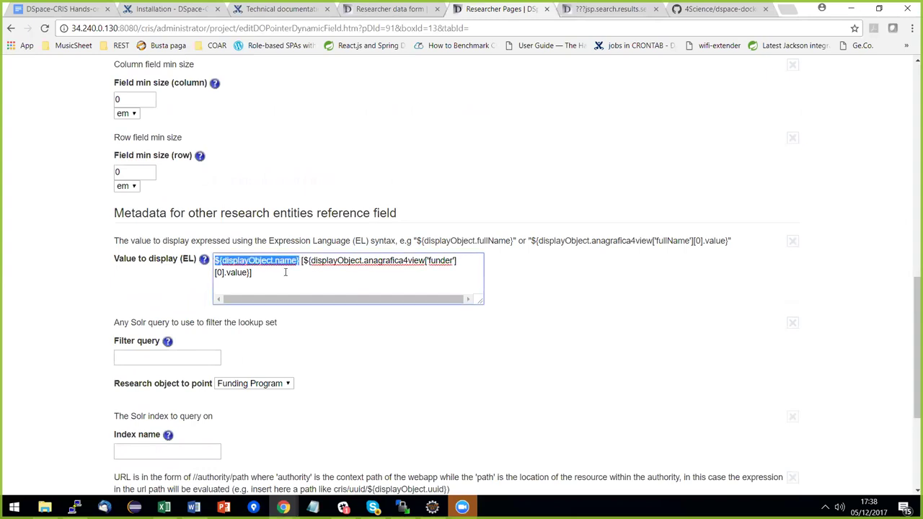
double_click(437, 261)
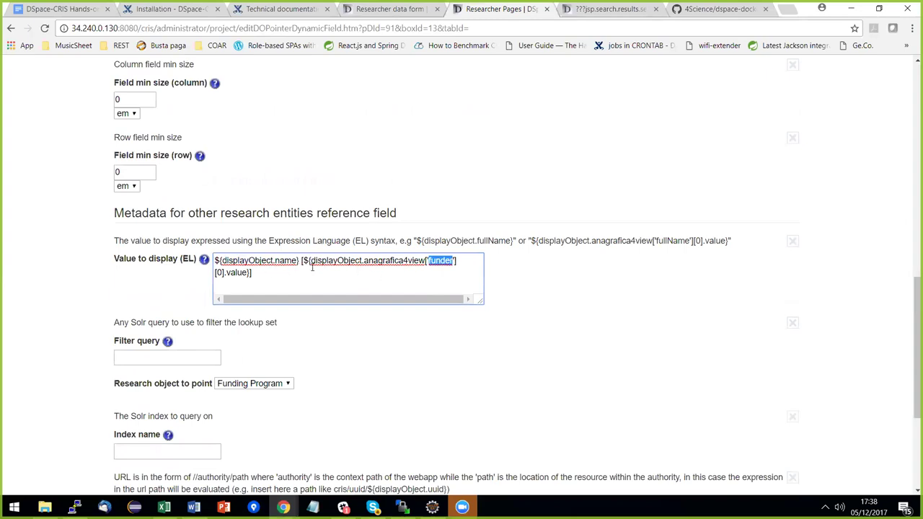
click(560, 290)
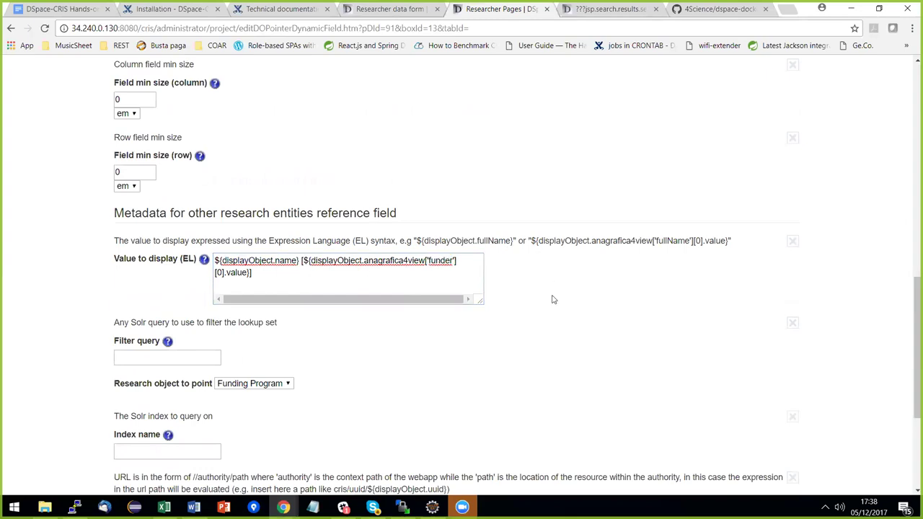
scroll(560, 312, down, 2)
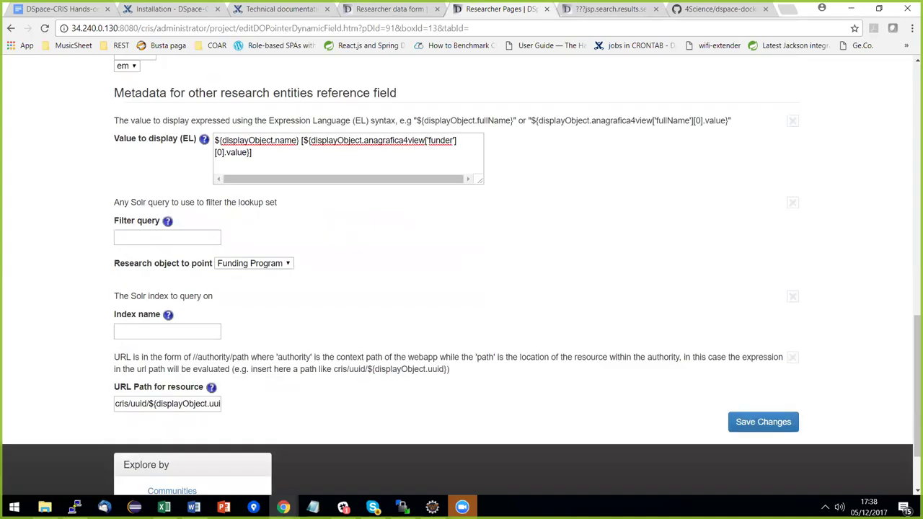
click(763, 421)
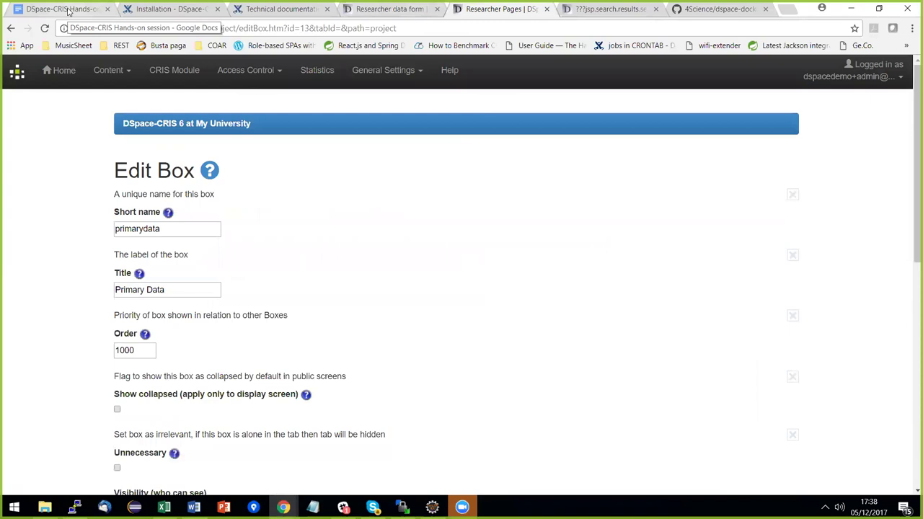
click(69, 10)
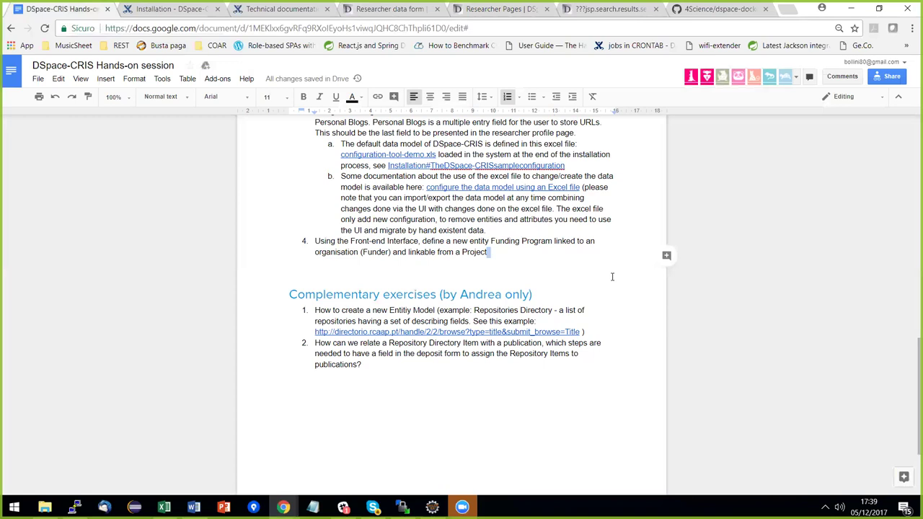
click(608, 11)
click(519, 10)
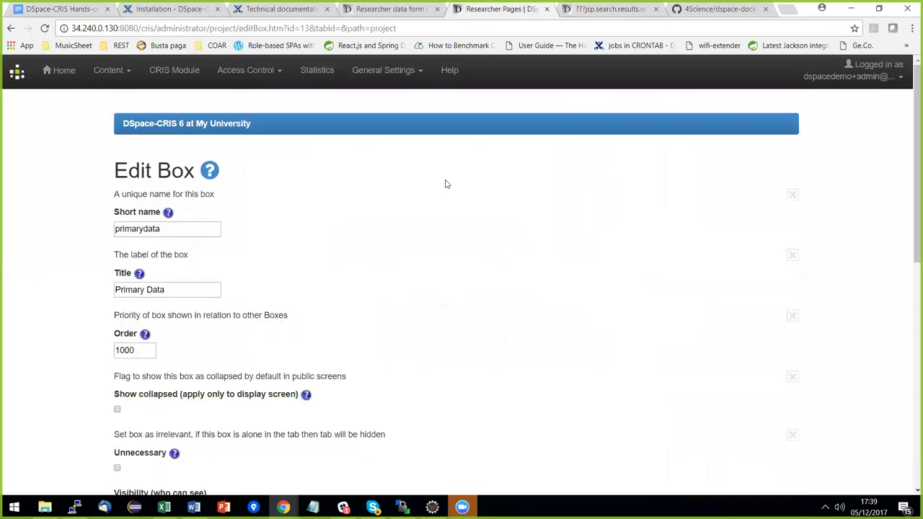
Reopen the Funding Program field definition and highlight displayObject in its display expression.
scroll(422, 207, down, 5)
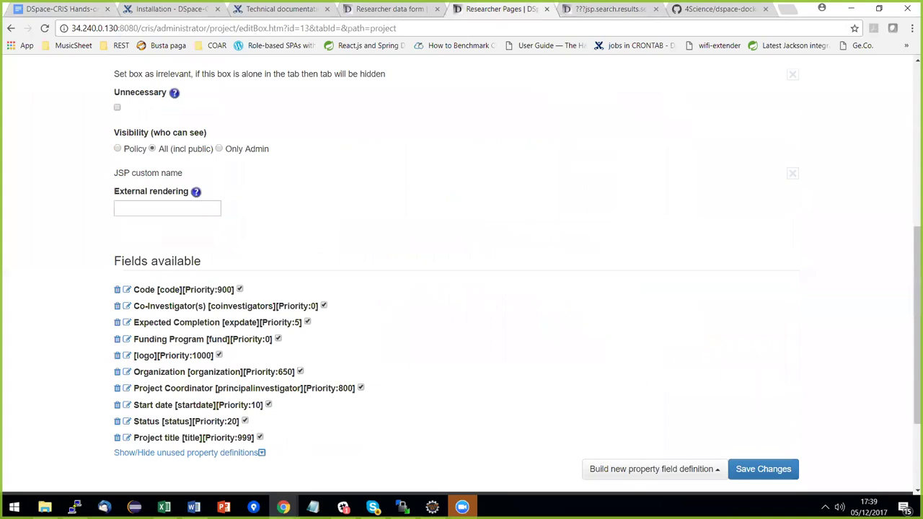
click(127, 338)
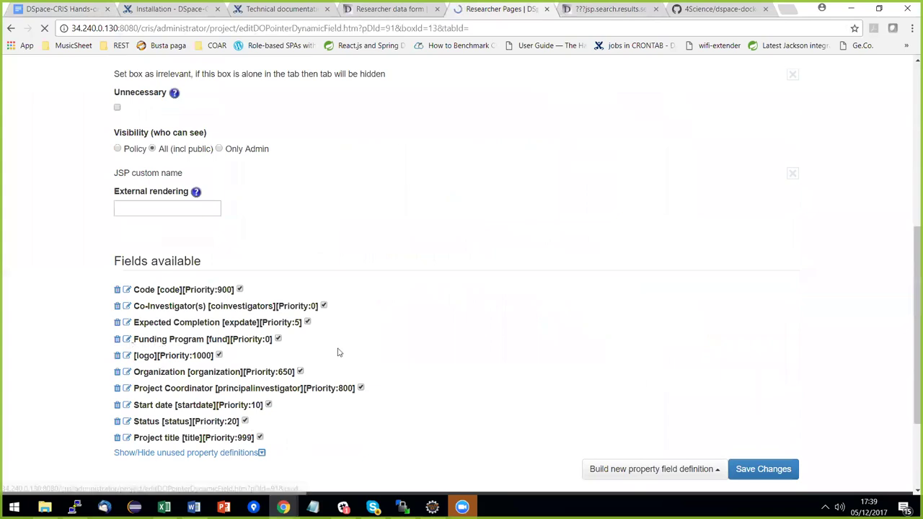
scroll(361, 282, down, 6)
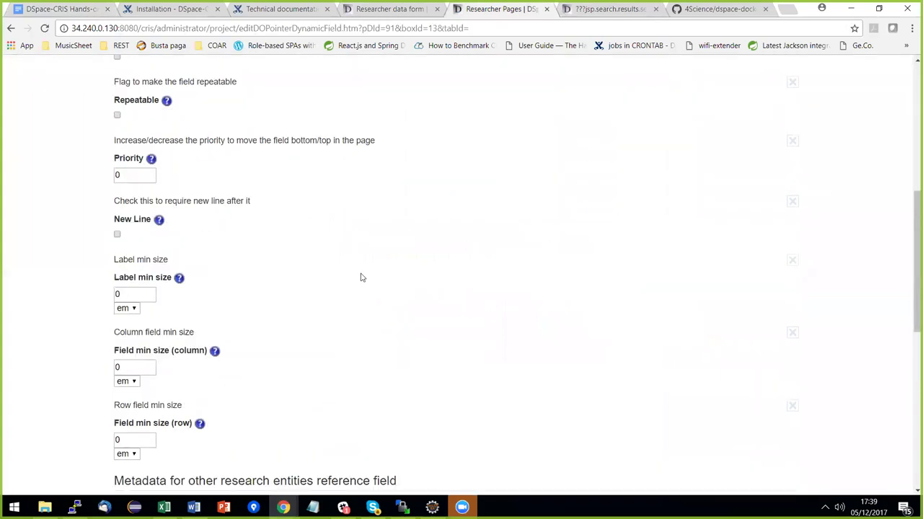
scroll(362, 278, down, 3)
click(273, 320)
drag(273, 320, 221, 320)
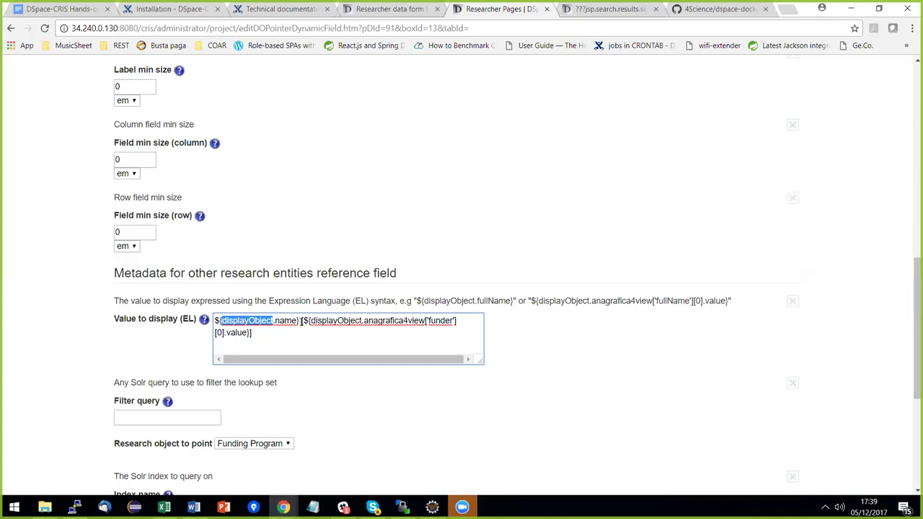
Wrap the funder part of the display expression in square brackets.
click(301, 320)
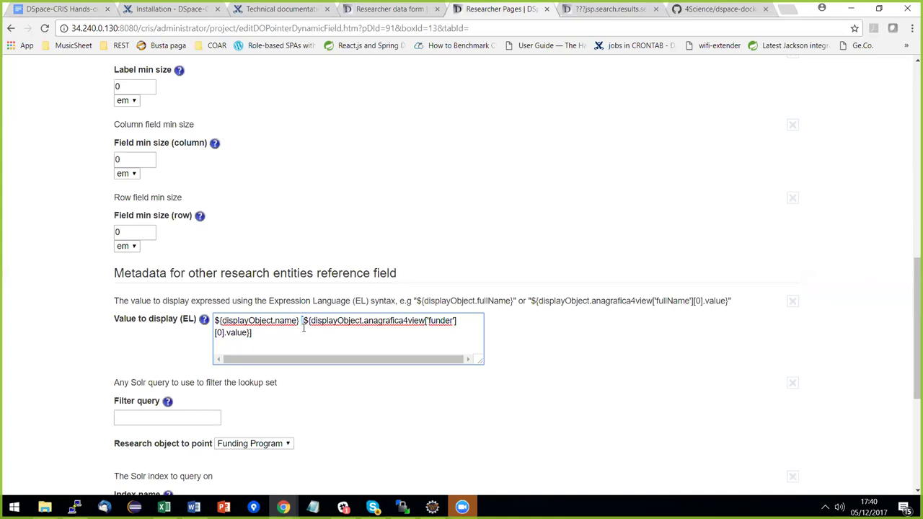
text([)
key(ctrl+End)
text(])
Check the anagrafica4view, funder key and [0] index in the expression, then view the hands-on session document.
drag(363, 321, 426, 322)
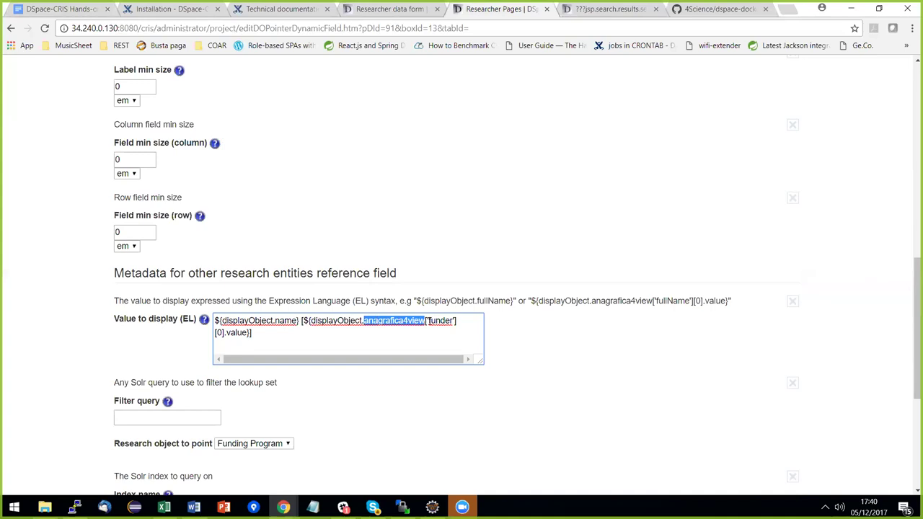
drag(429, 320, 455, 321)
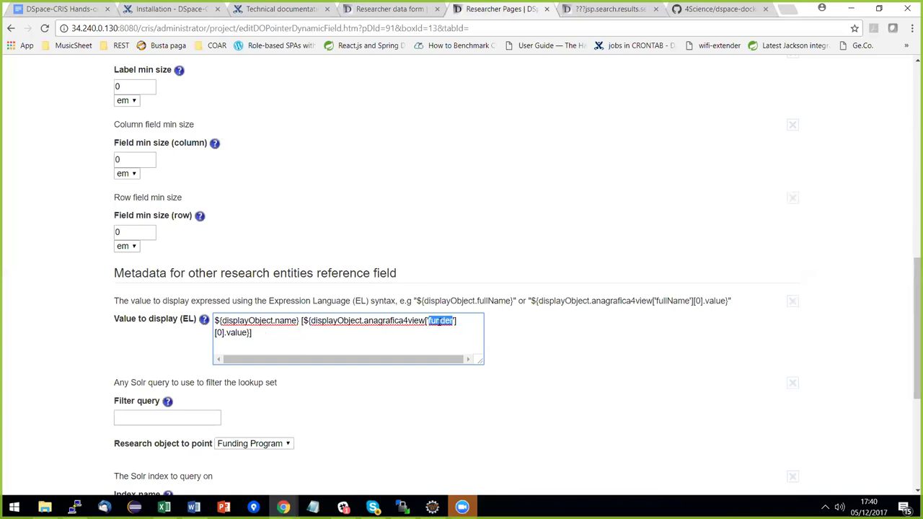
drag(222, 334, 215, 333)
click(436, 336)
scroll(513, 316, down, 2)
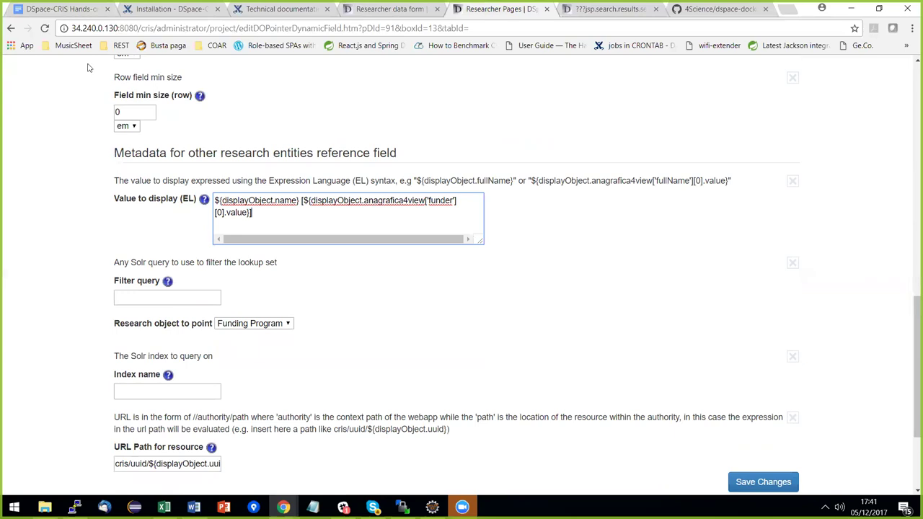
click(67, 8)
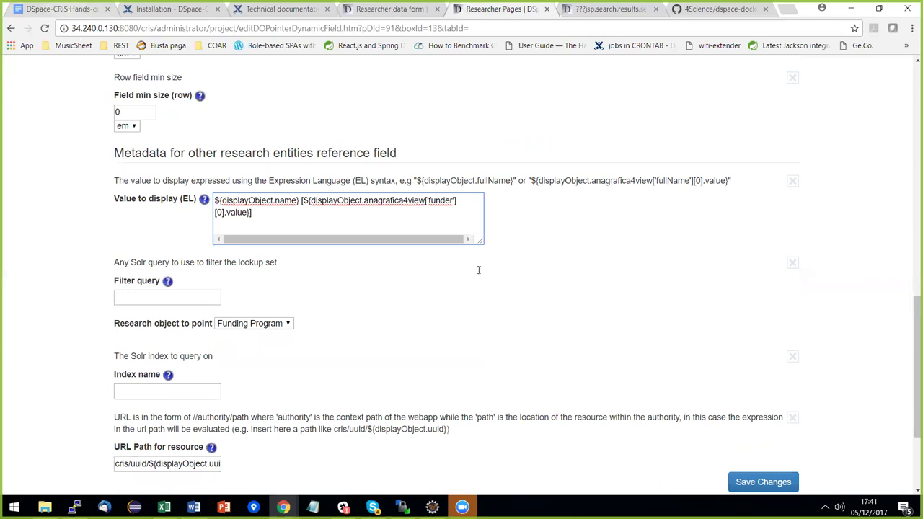
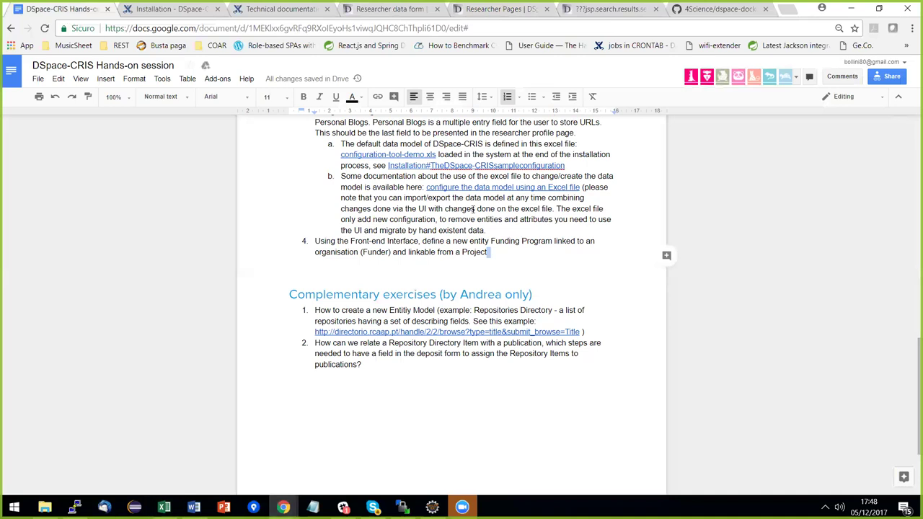
Select the shared exercise files Drive link in the handout, then bring the configuration workbook forward.
scroll(424, 274, up, 5)
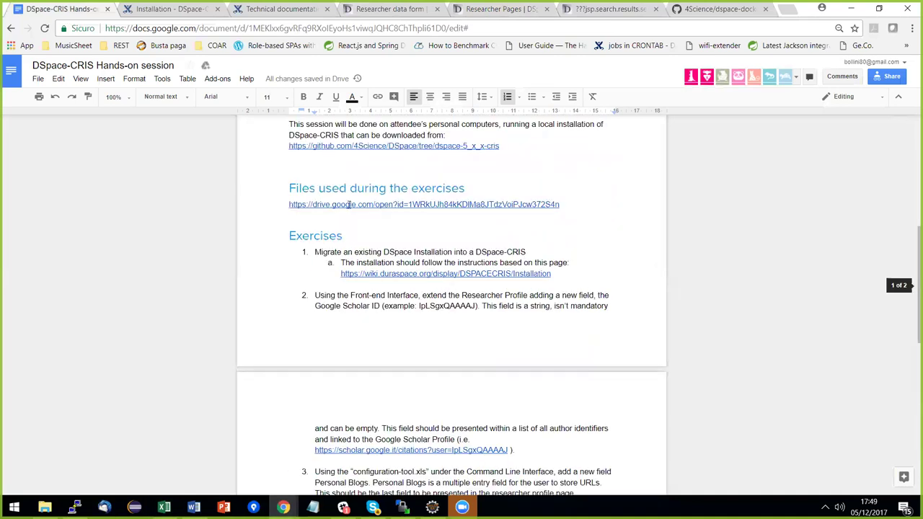
drag(566, 205, 287, 205)
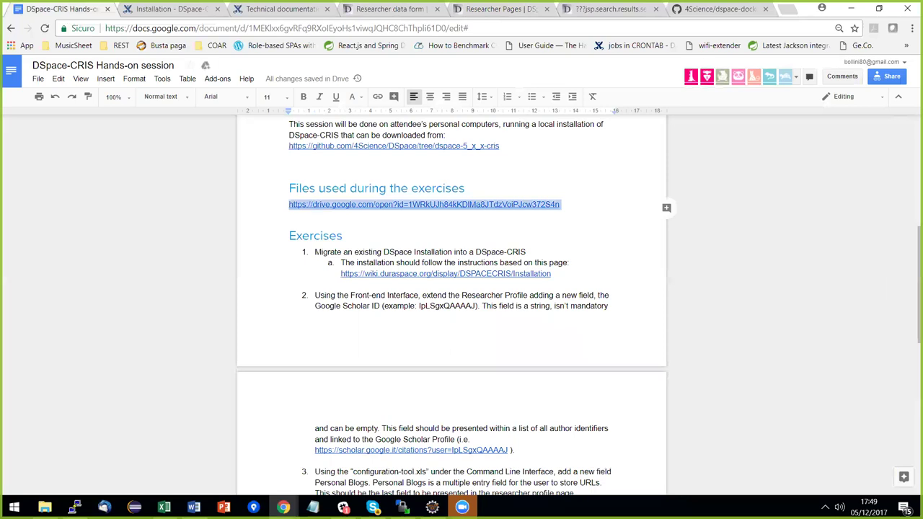
click(45, 507)
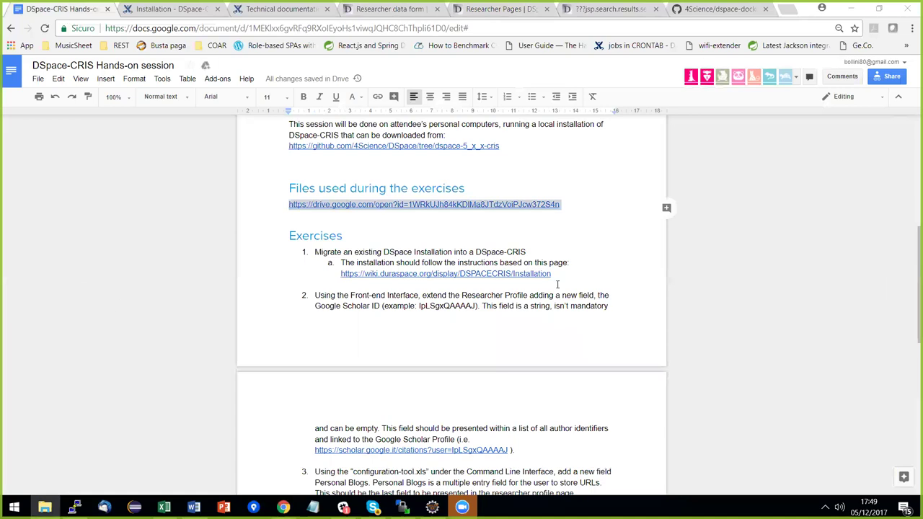
key(alt+Tab)
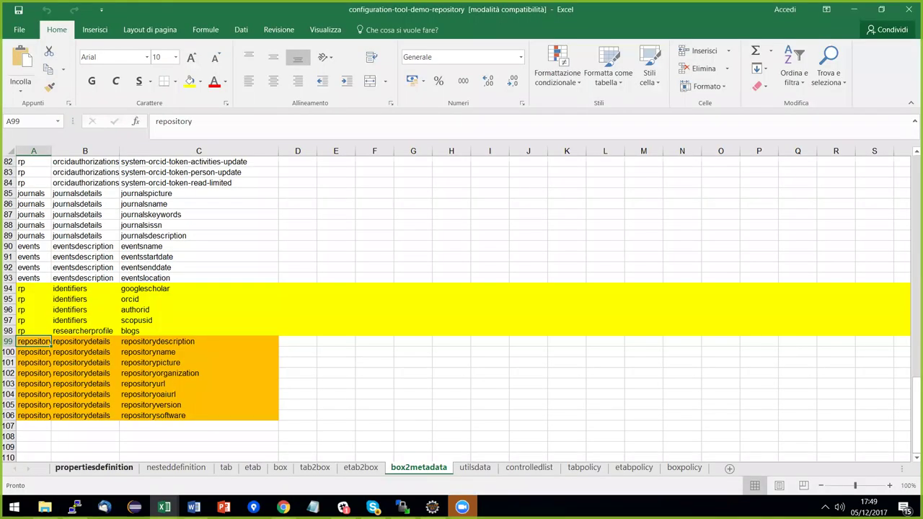
Review the repository rows (picture, organization) on the propertiesdefinition sheet, then view the tab sheet.
key(alt+Tab)
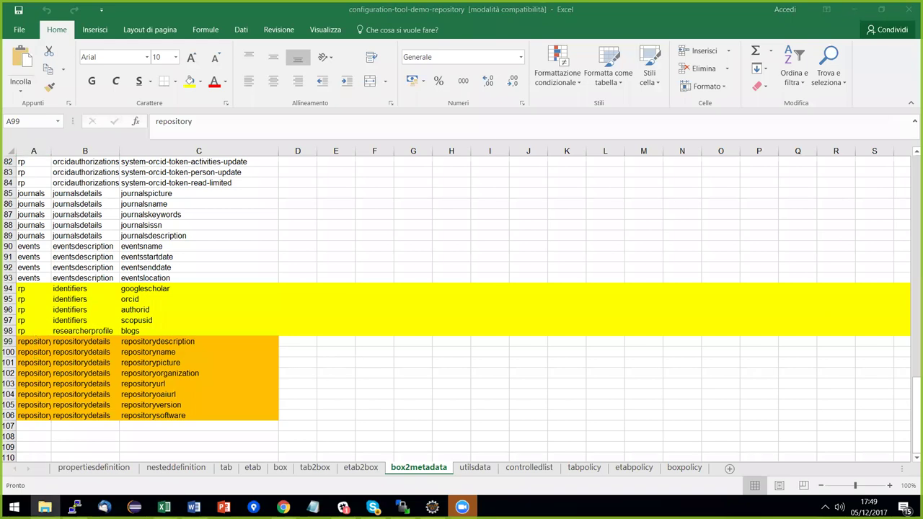
key(alt+Tab)
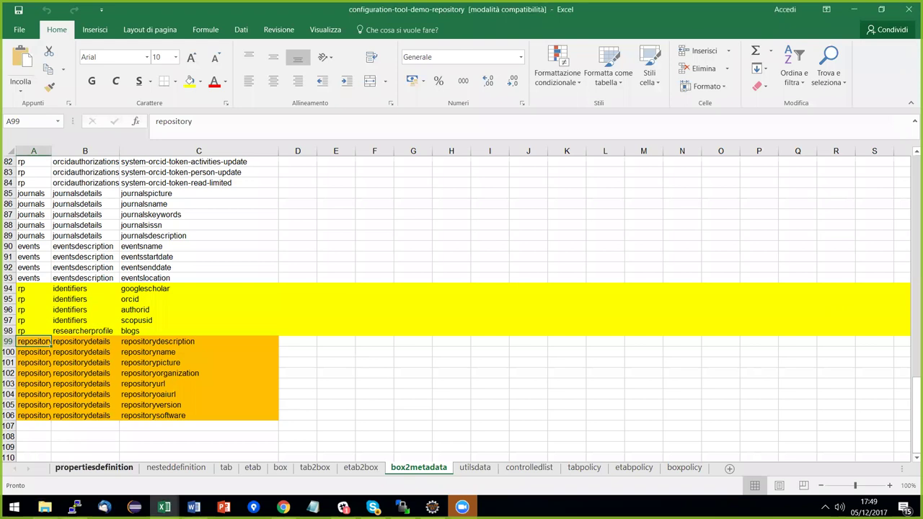
key(alt+Tab)
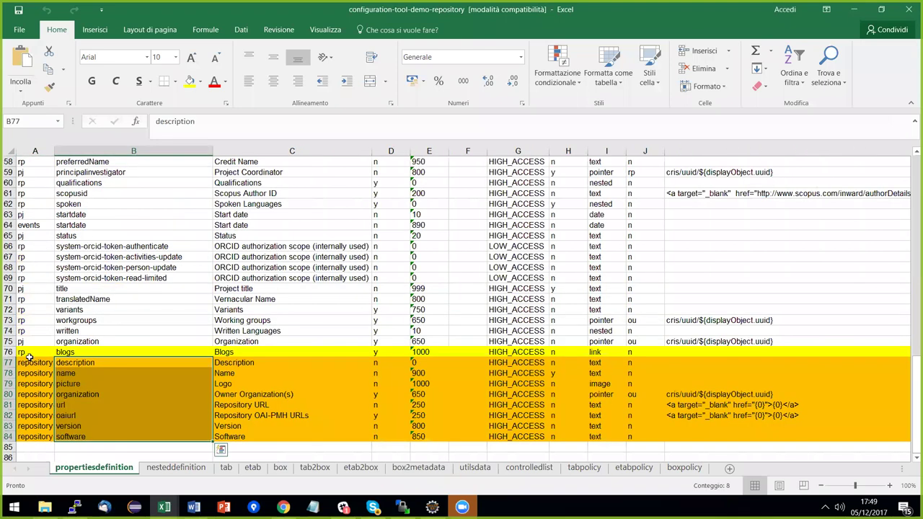
click(32, 359)
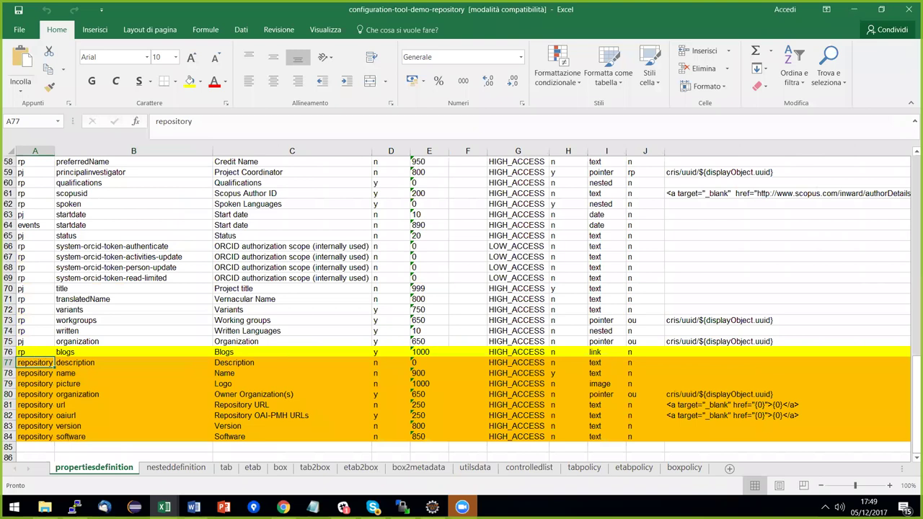
click(95, 360)
key(Down)
key(Down)
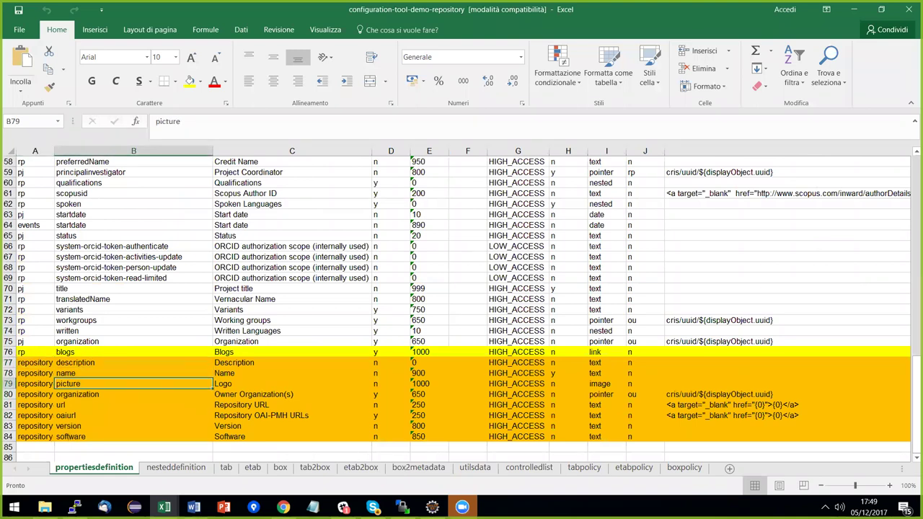
key(Down)
key(Down)
key(Down)
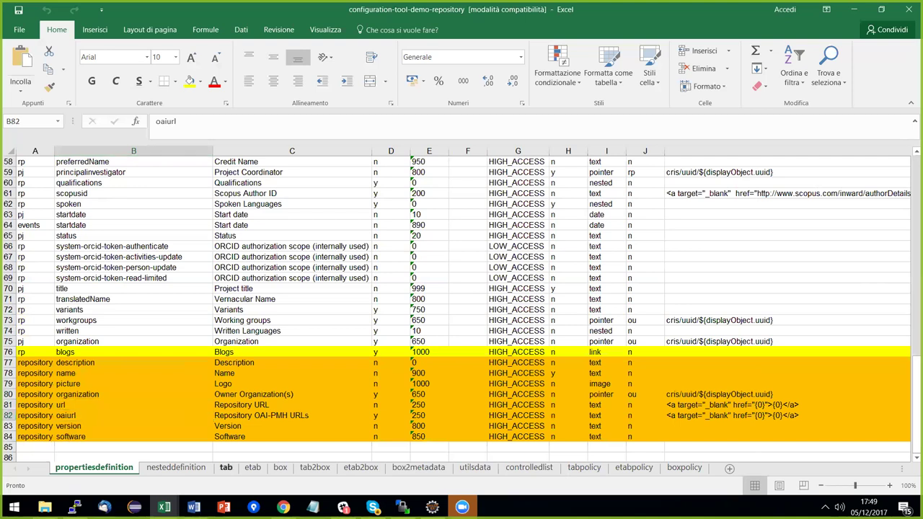
click(226, 467)
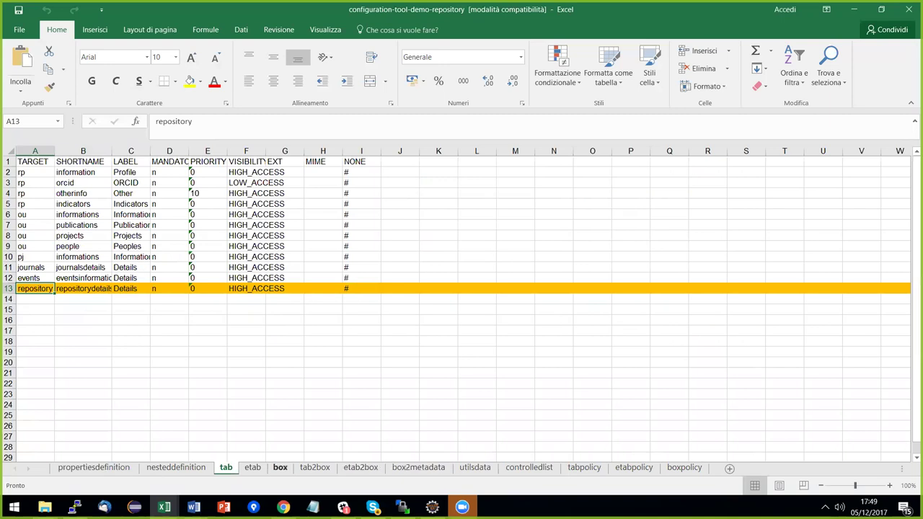
View the box sheet, then the box2metadata rows 99–106 mapping the repositorydetails fields.
click(280, 468)
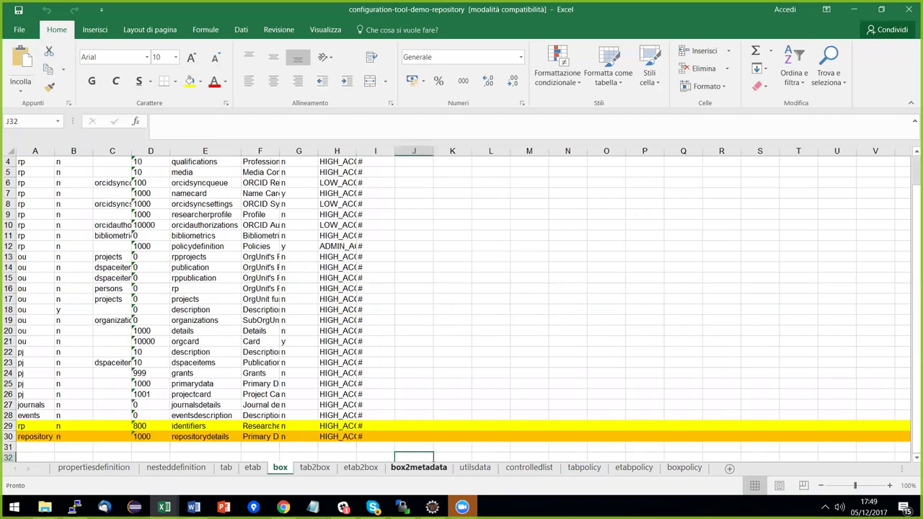
click(418, 467)
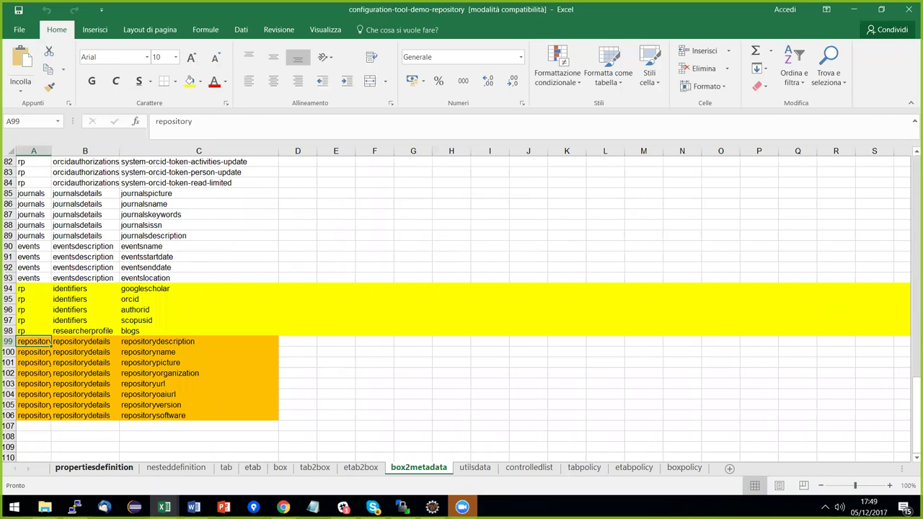
Inspect row 80's organization property (name in B80, pointer type in I80), then switch to File Explorer.
click(94, 468)
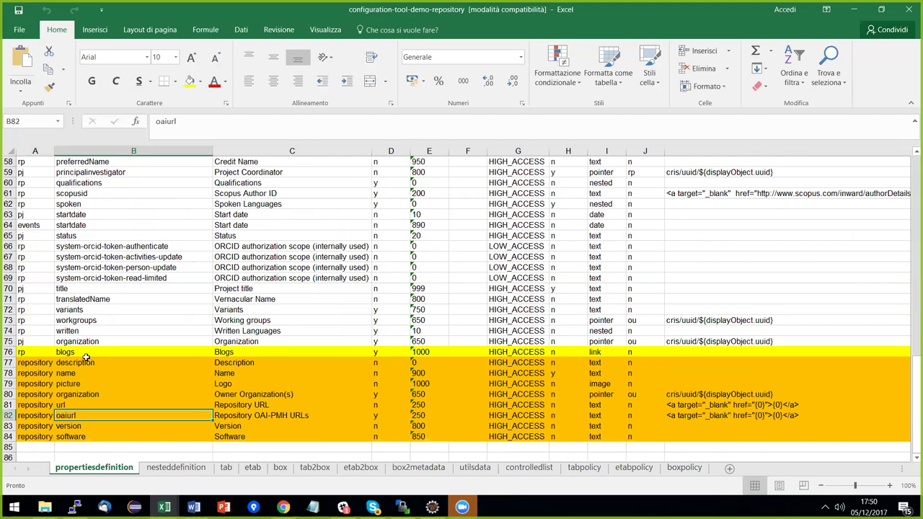
double_click(78, 394)
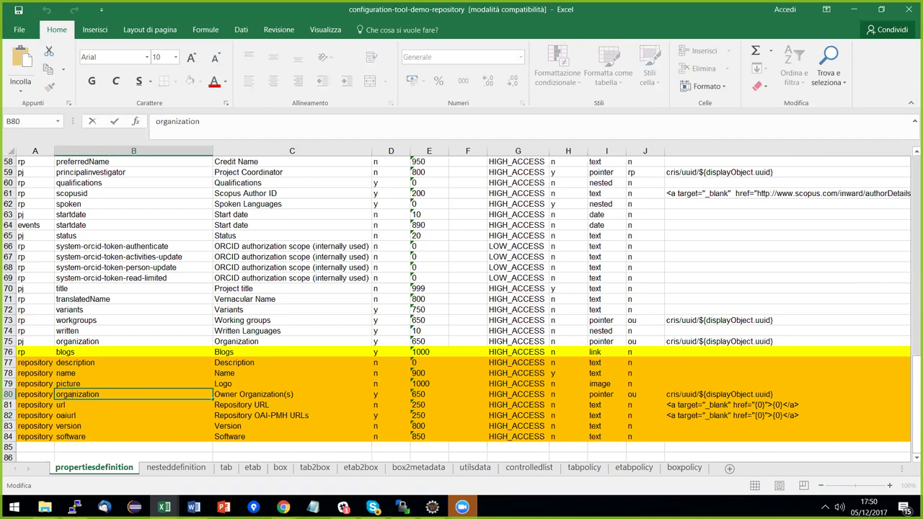
double_click(602, 395)
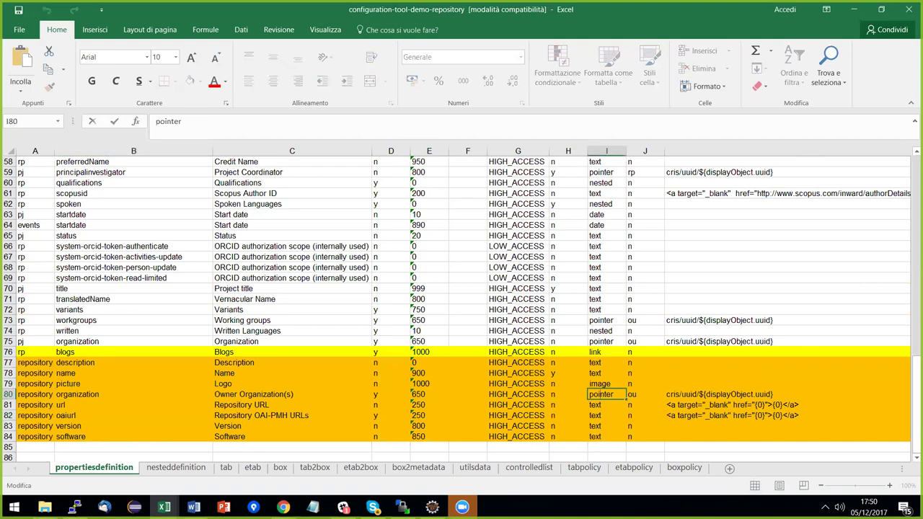
key(Tab)
key(Tab)
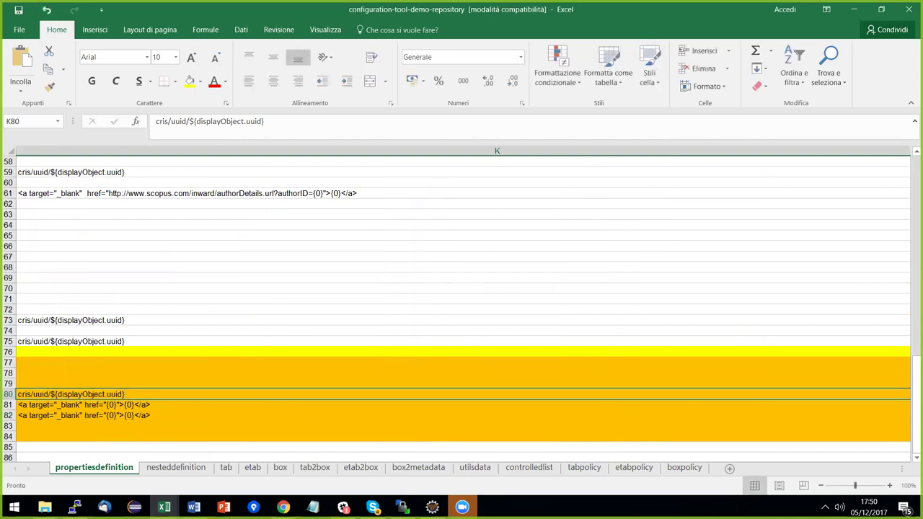
key(Left)
key(Left)
key(Left)
key(Left)
key(Home)
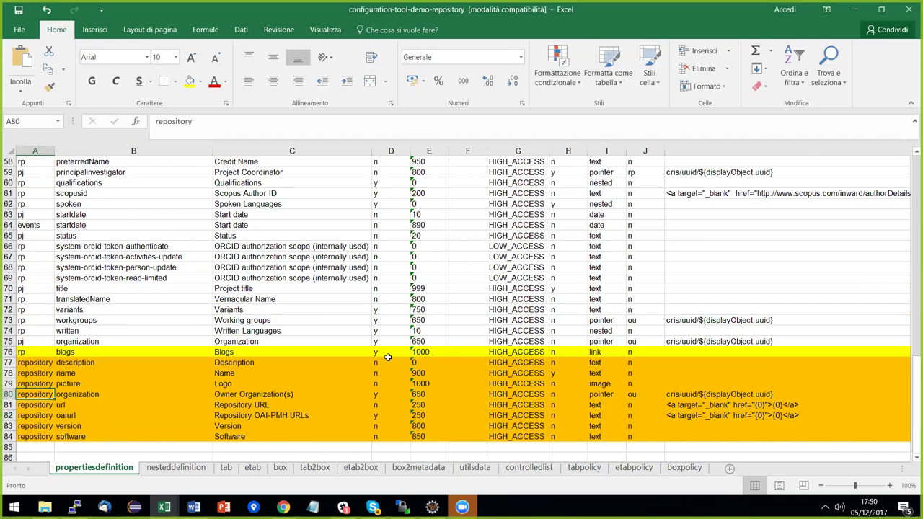
key(alt+Tab)
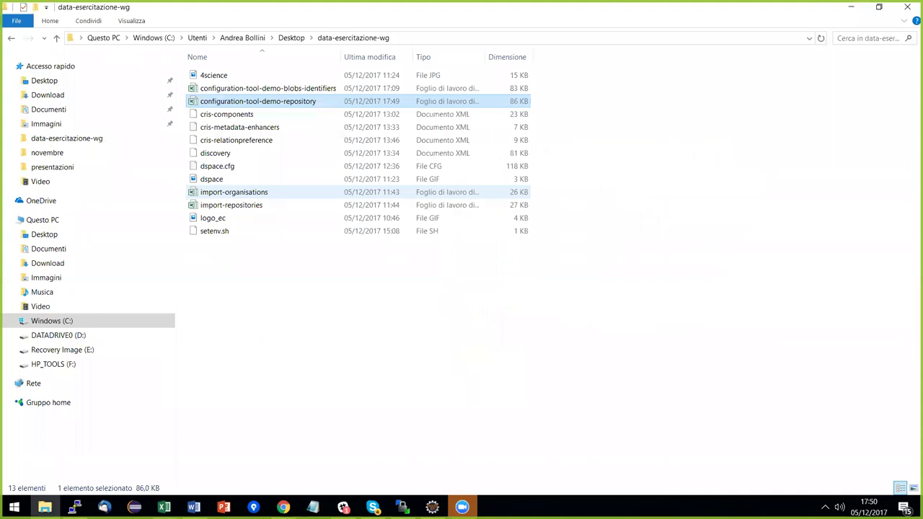
Narrow the navigation pane and open the import-organisations workbook.
drag(179, 62, 95, 65)
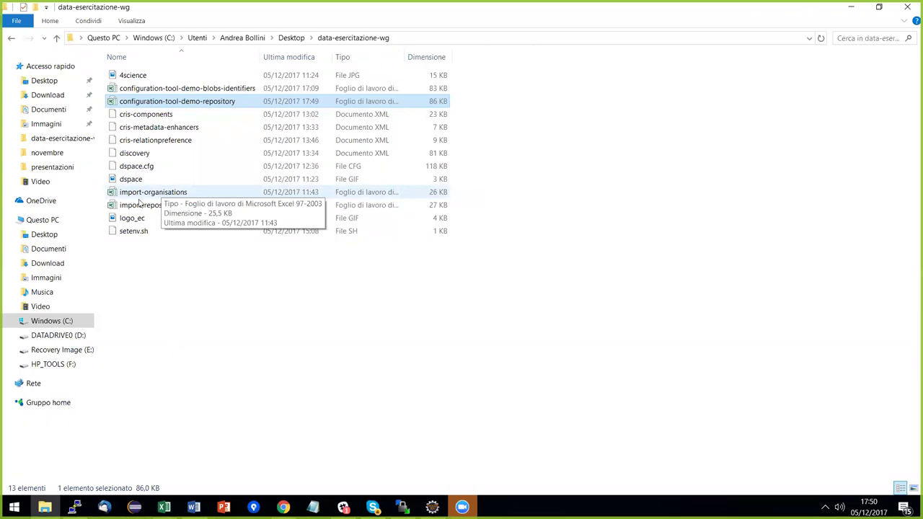
click(157, 196)
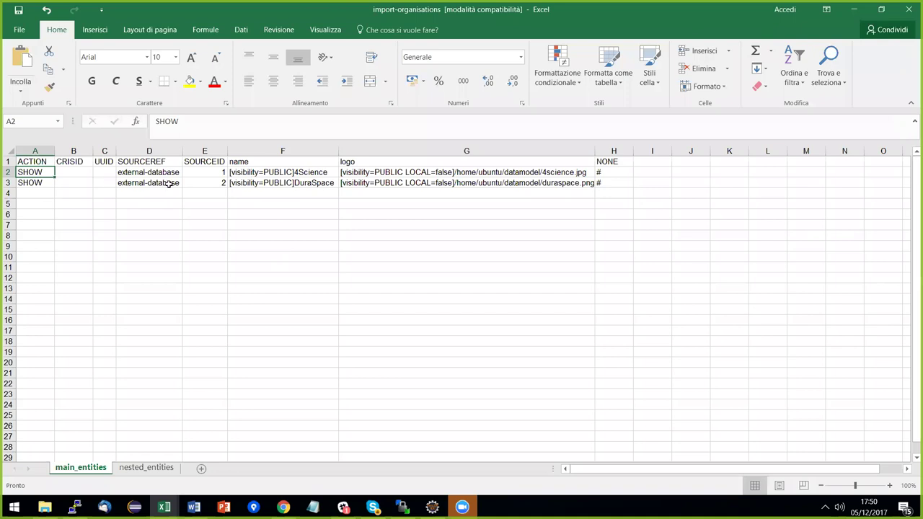
Check the 4Science organisation name in F2 and return to the data-esercitazione-wg folder.
click(317, 173)
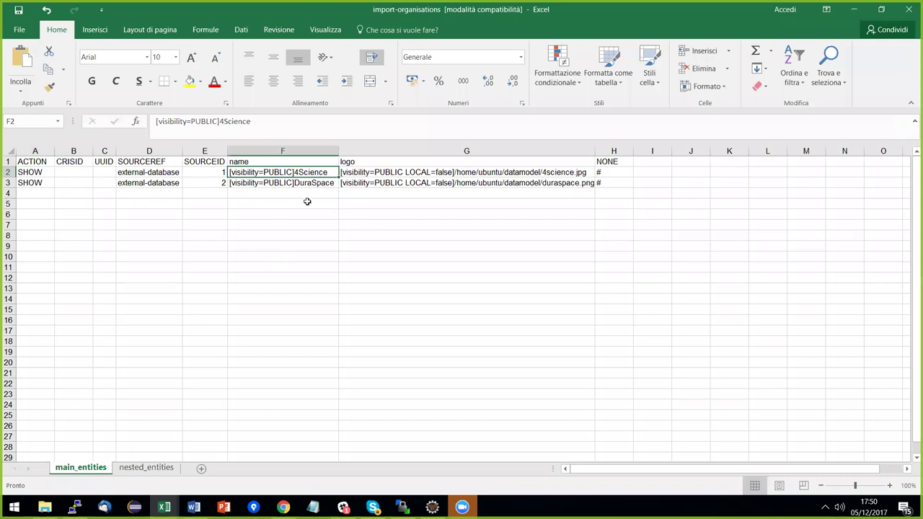
key(alt+Tab)
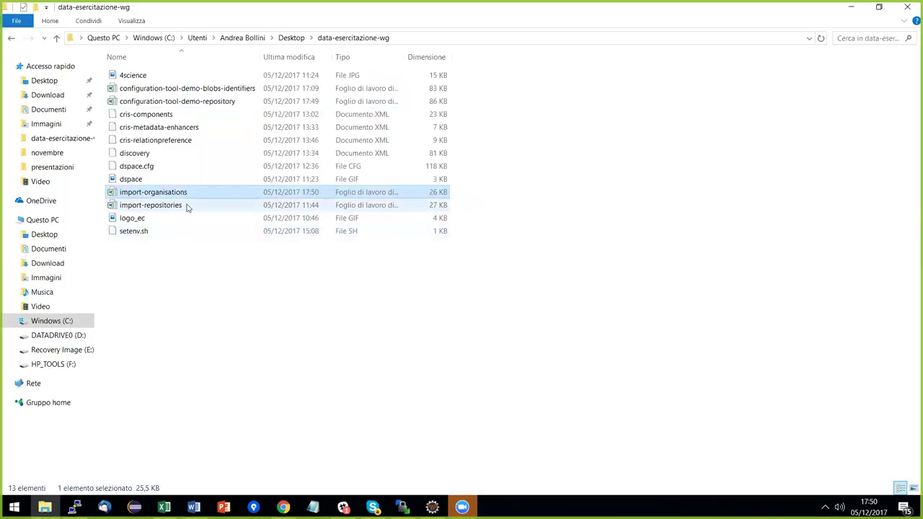
Open the import-repositories workbook from the data-esercitazione-wg folder.
click(166, 205)
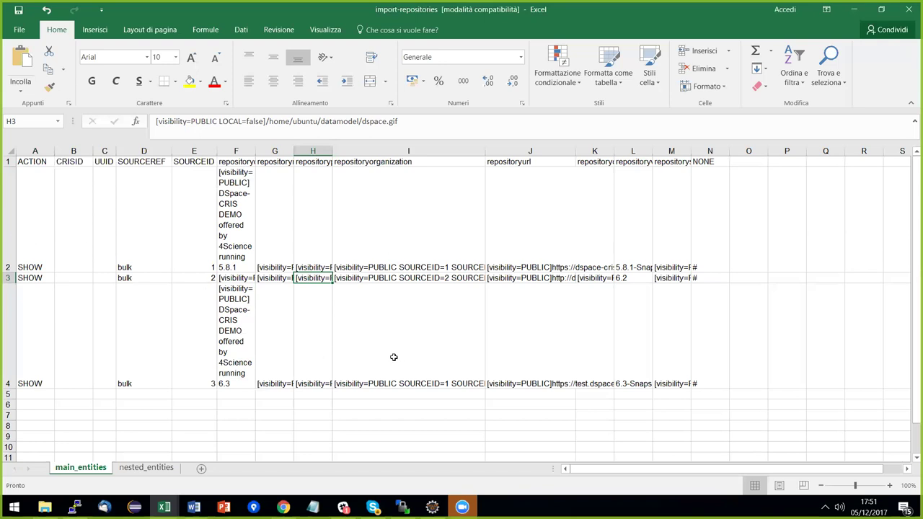
Inspect I2's organisation reference, highlighting its SOURCEID=1 and SOURCEREF=external-database part.
click(426, 252)
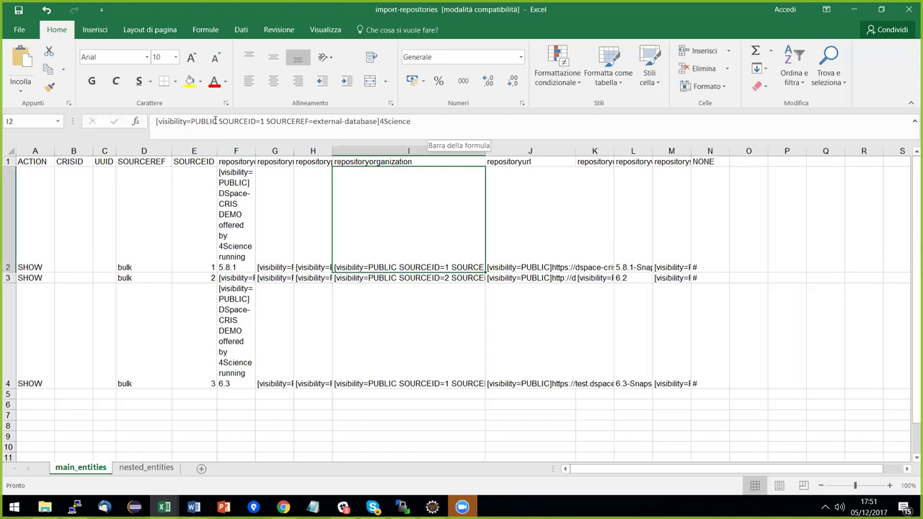
drag(218, 121, 384, 123)
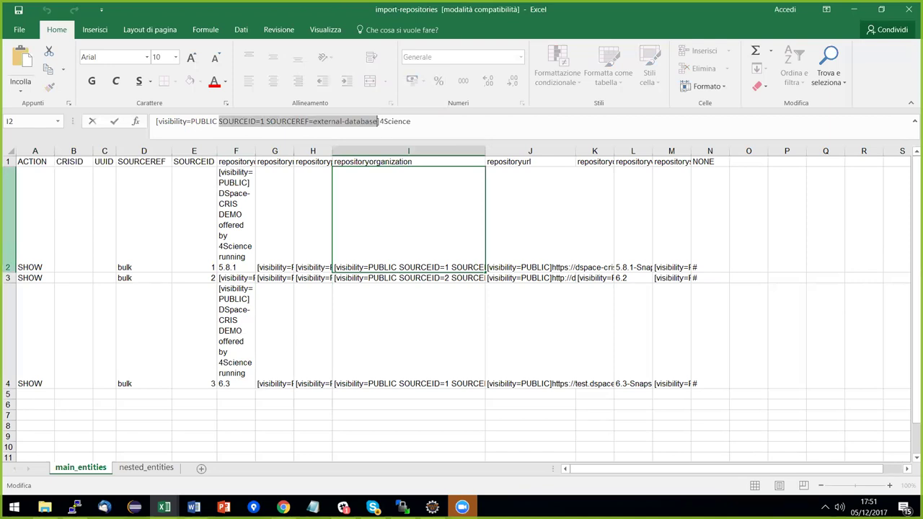
key(alt+Tab)
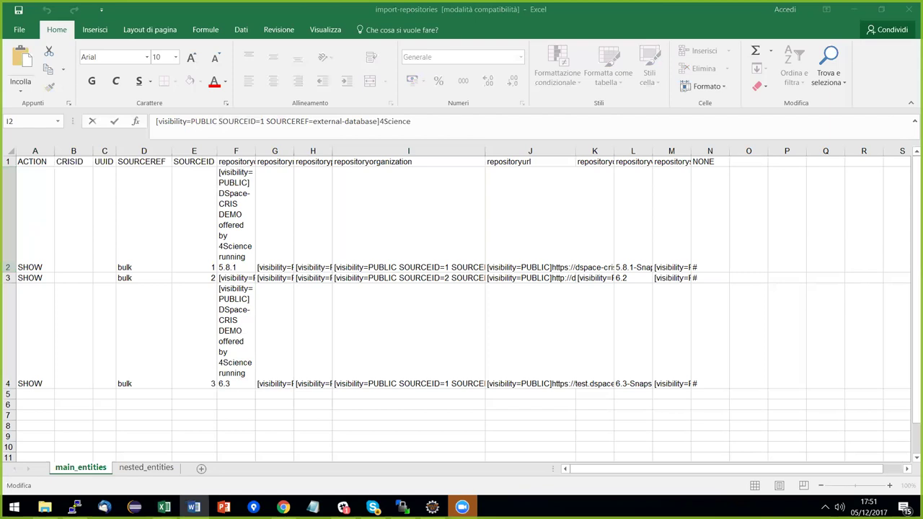
key(alt+Tab)
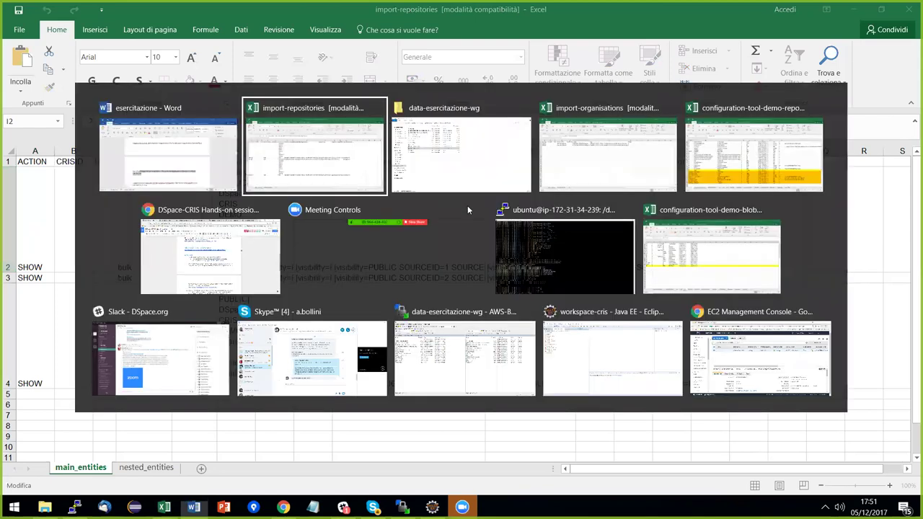
Run ./dspace load-cris-configuration -f on /home/ubuntu/datamodel/configuration-tool-demo-repository.xls, then rerun it.
click(564, 258)
text(./dspace load-cris-configuration -f /home/ubuntu/datamodel/configuration-tool-demo-repository.xls)
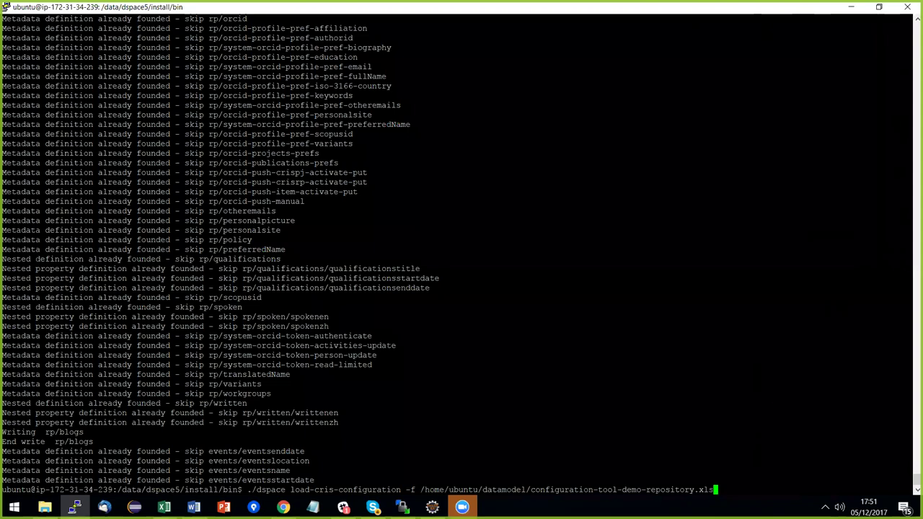
key(Return)
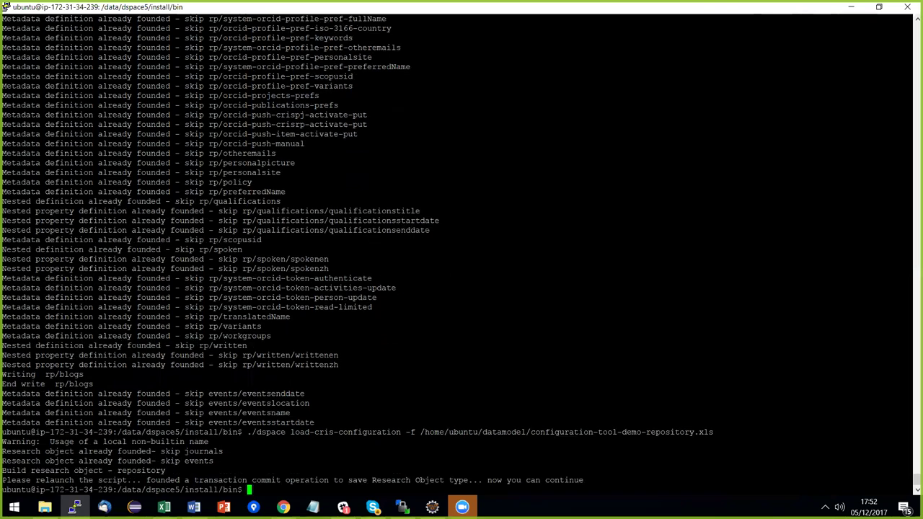
key(Up)
key(Return)
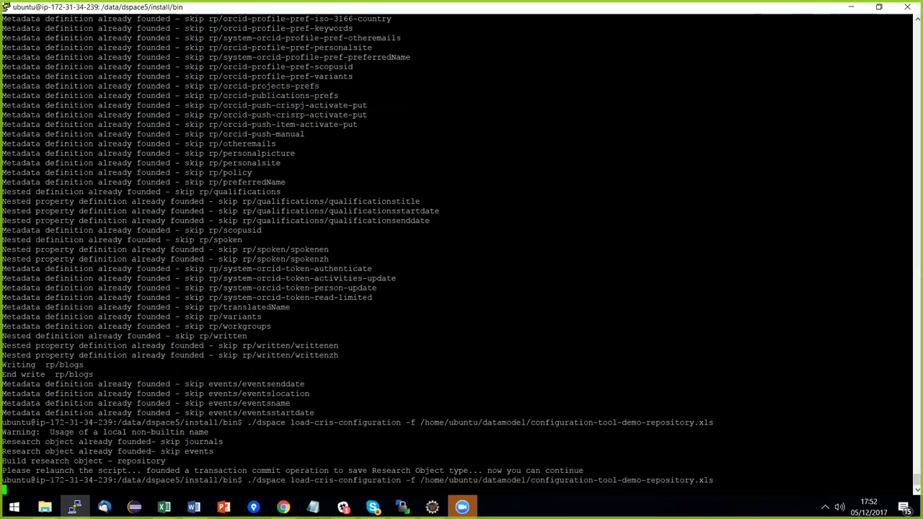